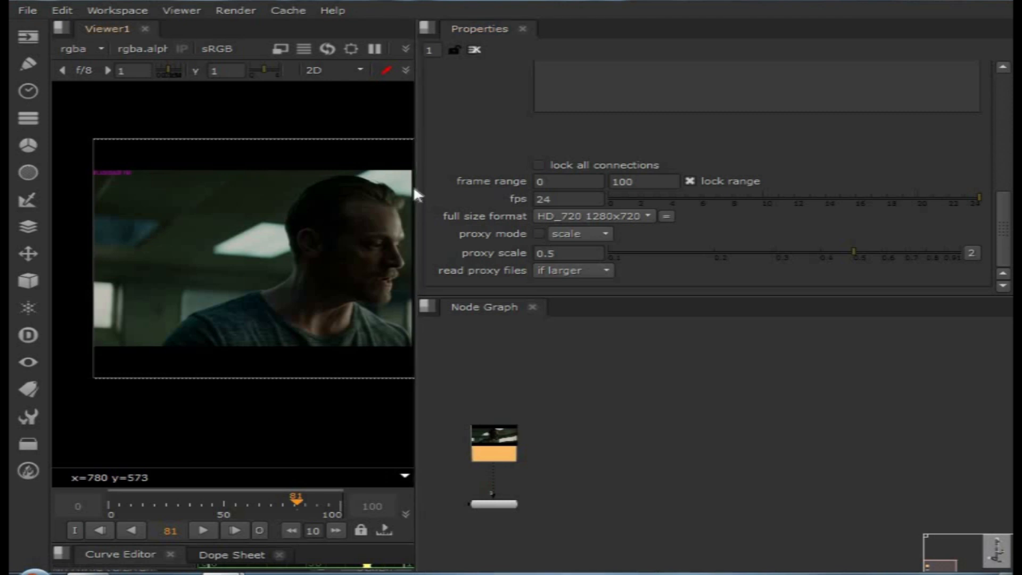
- Widen the viewer area and choose HD_720 1280x720 as the project's full size format
{"action": "left_click_drag", "start_coordinate": [414, 183], "coordinate": [612, 186]}
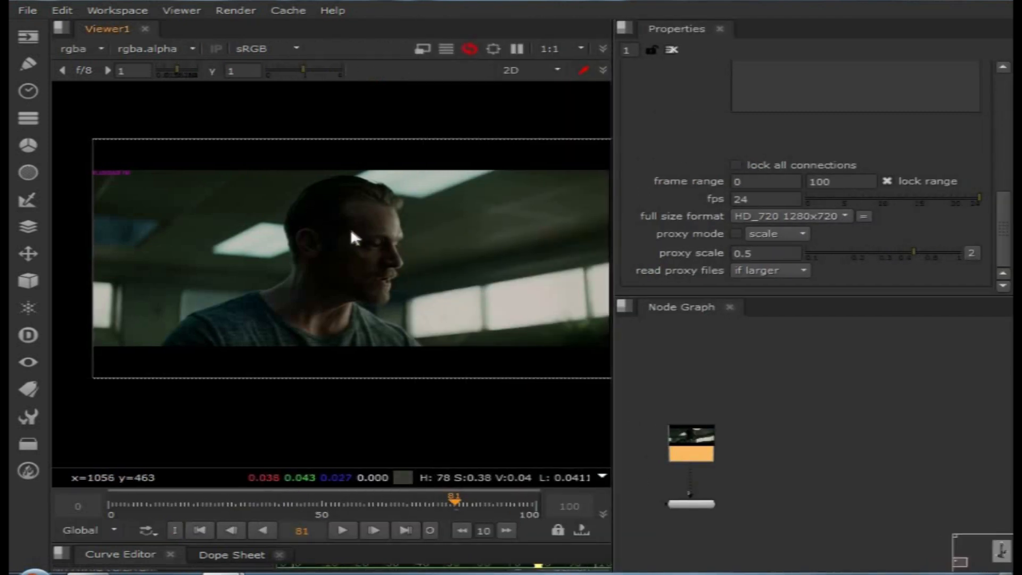
{"action": "middle_click_drag", "start_coordinate": [371, 237], "coordinate": [170, 247]}
{"action": "left_click", "coordinate": [807, 212]}
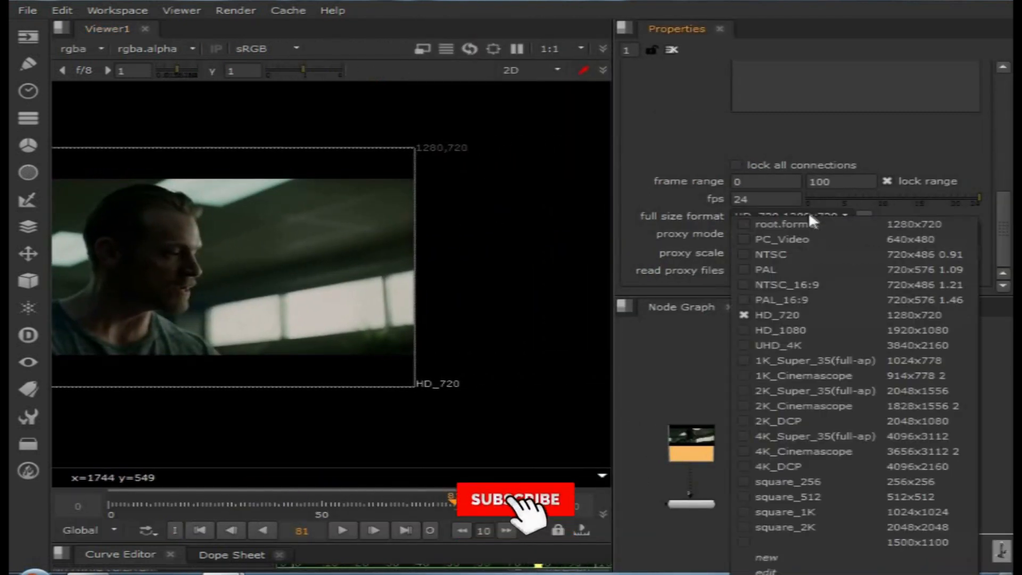
{"action": "left_click", "coordinate": [811, 319]}
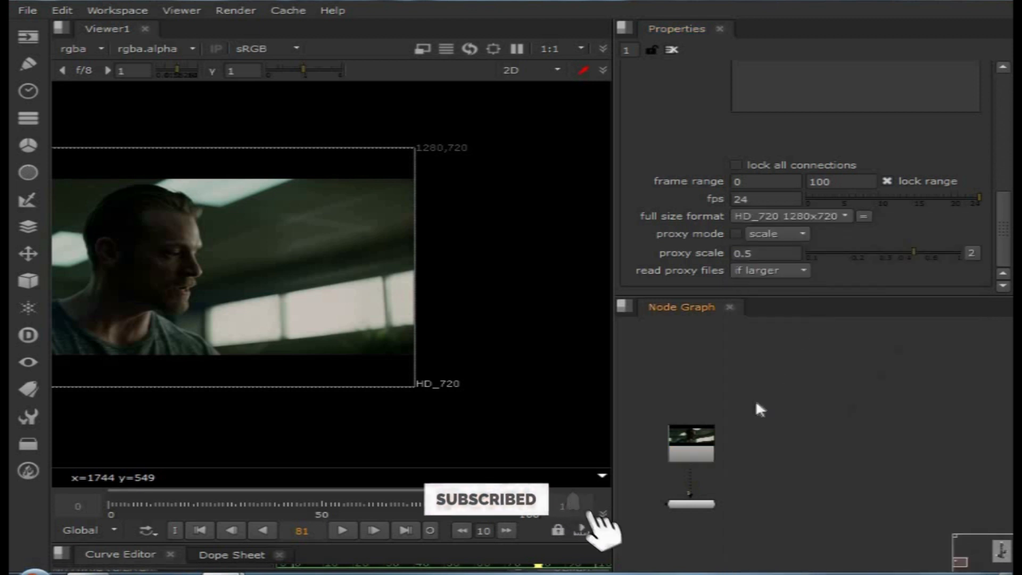
- Import extended clean plate .exr from the Desktop folder into the node graph beside the footage node
{"action": "left_click", "coordinate": [755, 420]}
{"action": "scroll", "coordinate": [755, 421], "scroll_direction": "down", "scroll_amount": 3}
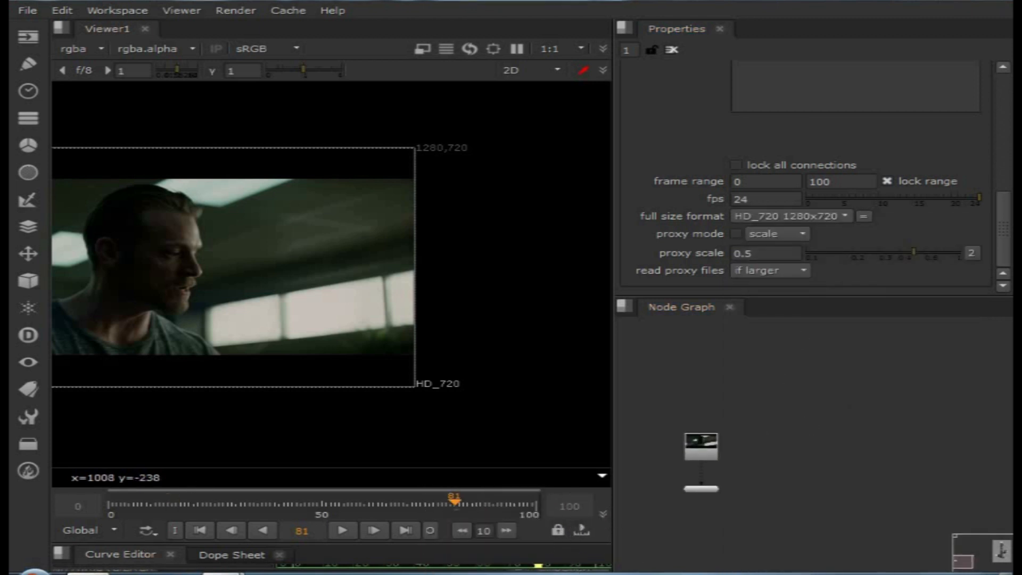
{"action": "left_click", "coordinate": [222, 572]}
{"action": "left_click", "coordinate": [404, 216]}
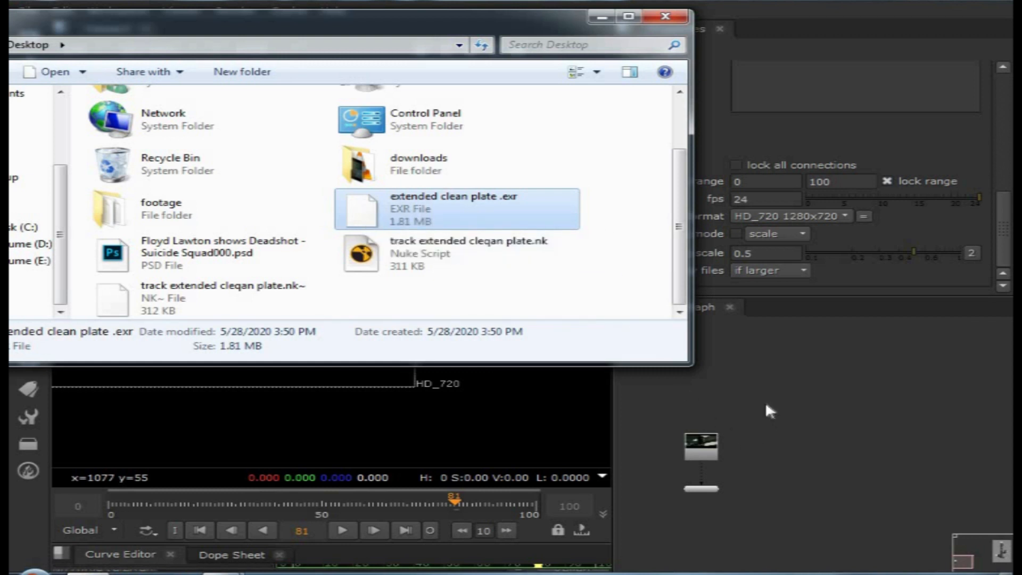
{"action": "left_click_drag", "start_coordinate": [773, 416], "coordinate": [774, 419]}
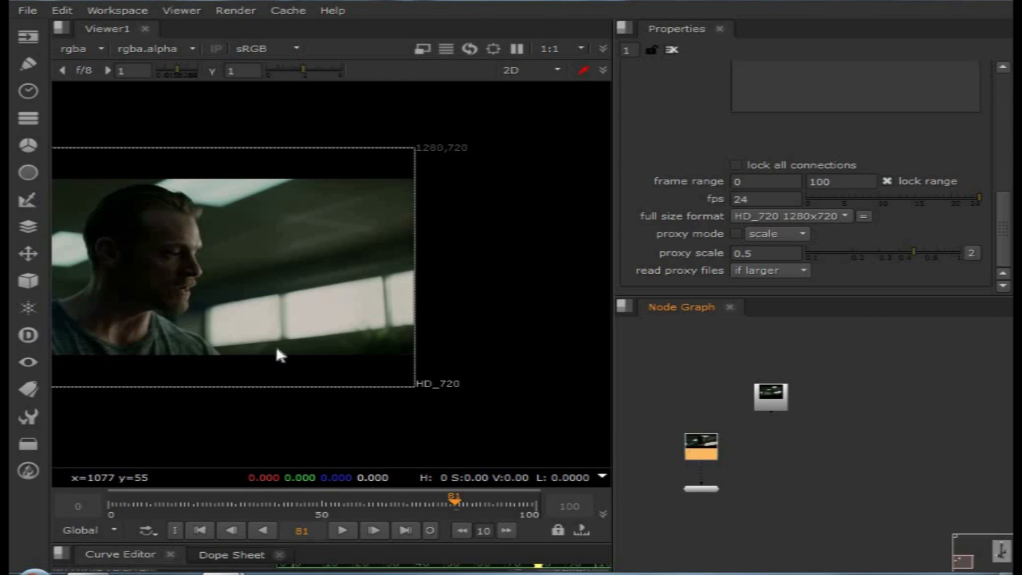
- Enlarge the viewer, raise its gain to 12 and lower its gamma to 0.9, and play back the footage
{"action": "key", "text": "space"}
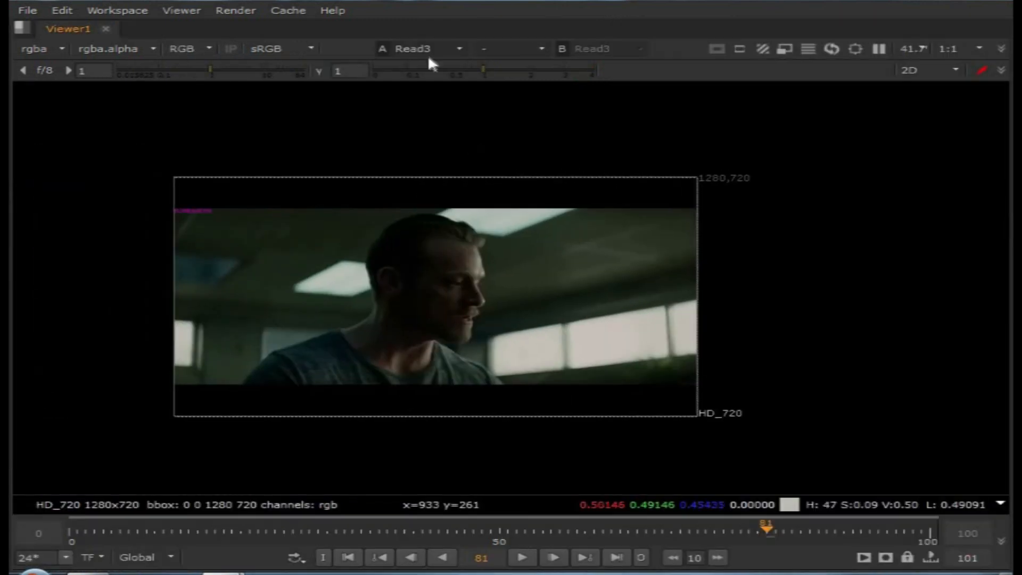
{"action": "left_click_drag", "start_coordinate": [215, 73], "coordinate": [269, 75]}
{"action": "mouse_move", "coordinate": [481, 75]}
{"action": "left_mouse_down"}
{"action": "mouse_move", "coordinate": [495, 75]}
{"action": "mouse_move", "coordinate": [481, 74]}
{"action": "left_mouse_up"}
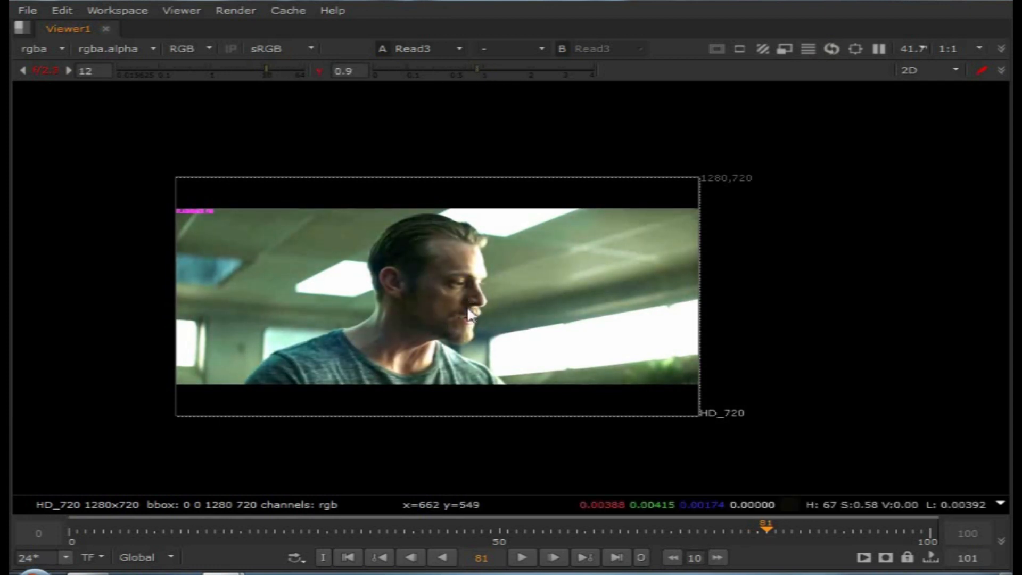
{"action": "scroll", "coordinate": [584, 399], "scroll_direction": "up", "scroll_amount": 1}
{"action": "left_click", "coordinate": [522, 557]}
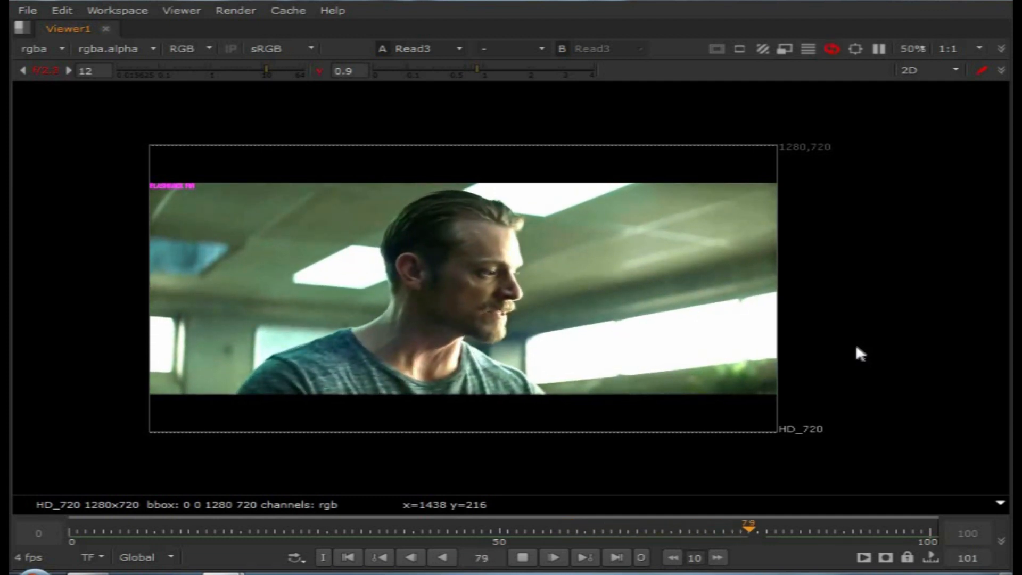
{"action": "left_click", "coordinate": [522, 557]}
- Set the viewer gamma to 0.92 and gain to 8.5, and display the extended clean plate at frame 0
{"action": "mouse_move", "coordinate": [478, 75]}
{"action": "left_mouse_down"}
{"action": "mouse_move", "coordinate": [467, 69]}
{"action": "mouse_move", "coordinate": [480, 72]}
{"action": "left_mouse_up"}
{"action": "left_click_drag", "start_coordinate": [267, 69], "coordinate": [259, 69]}
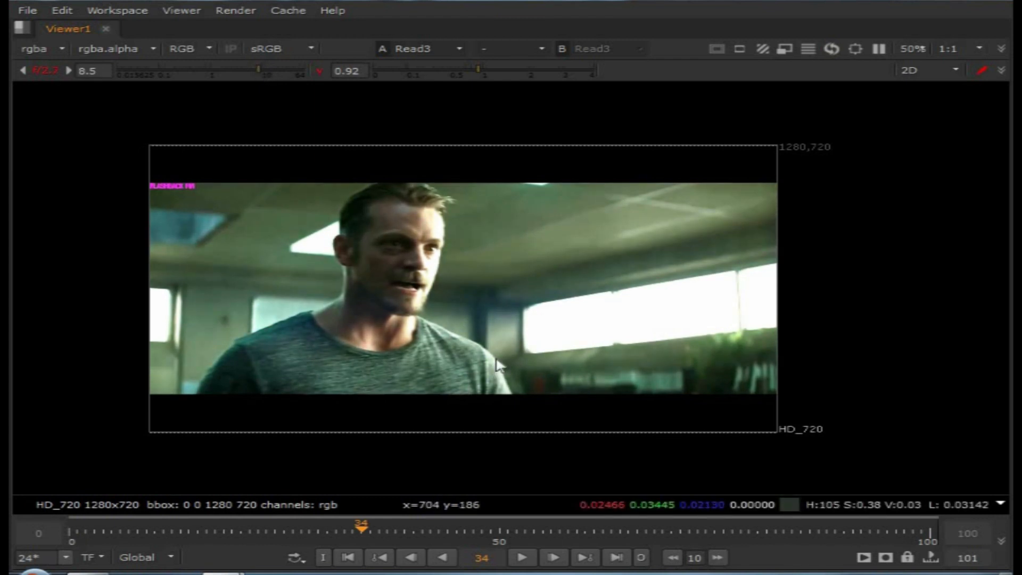
{"action": "key", "text": "space"}
{"action": "key", "text": "f"}
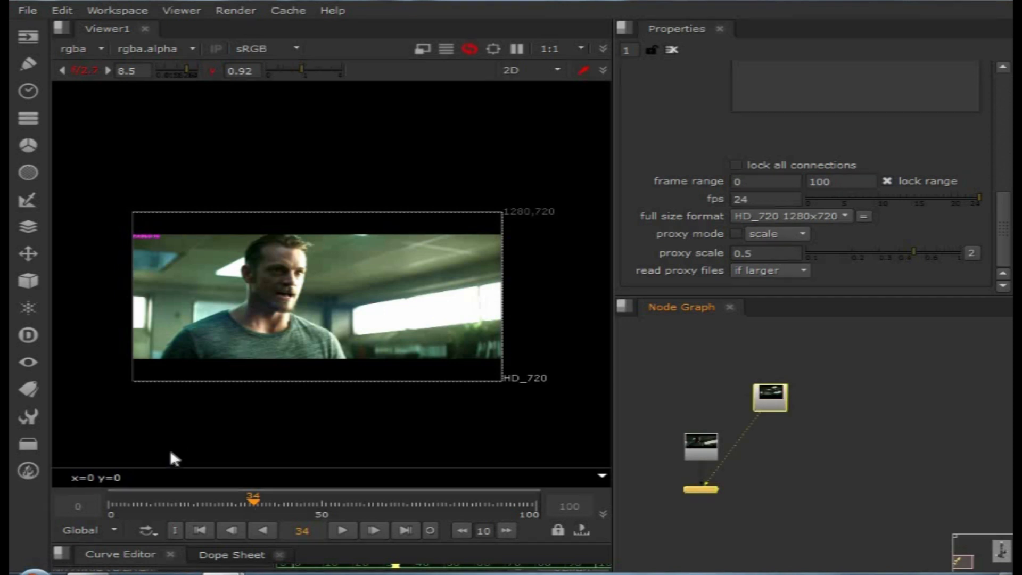
{"action": "left_click", "coordinate": [105, 506]}
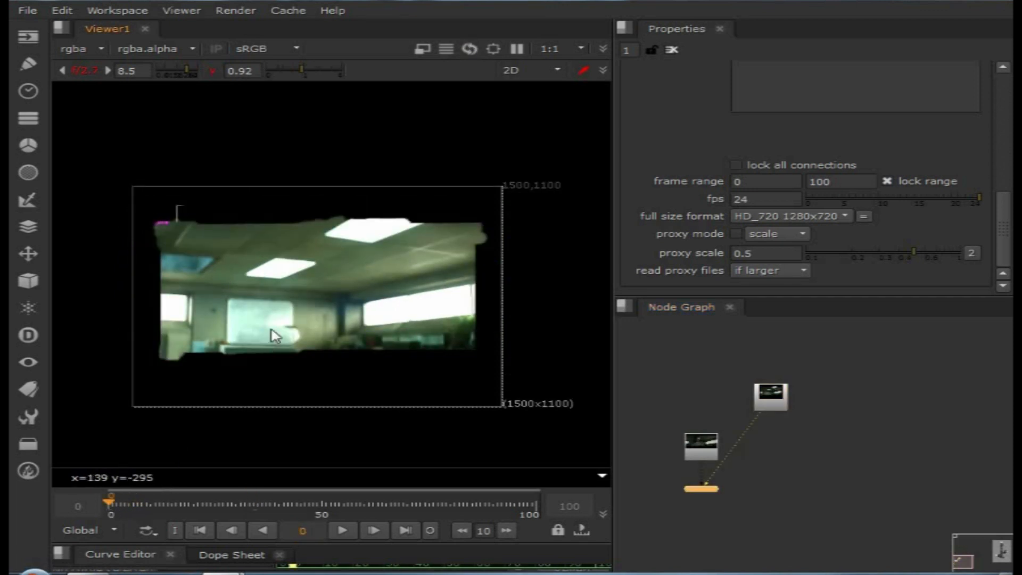
{"action": "scroll", "coordinate": [783, 462], "scroll_direction": "up", "scroll_amount": 2}
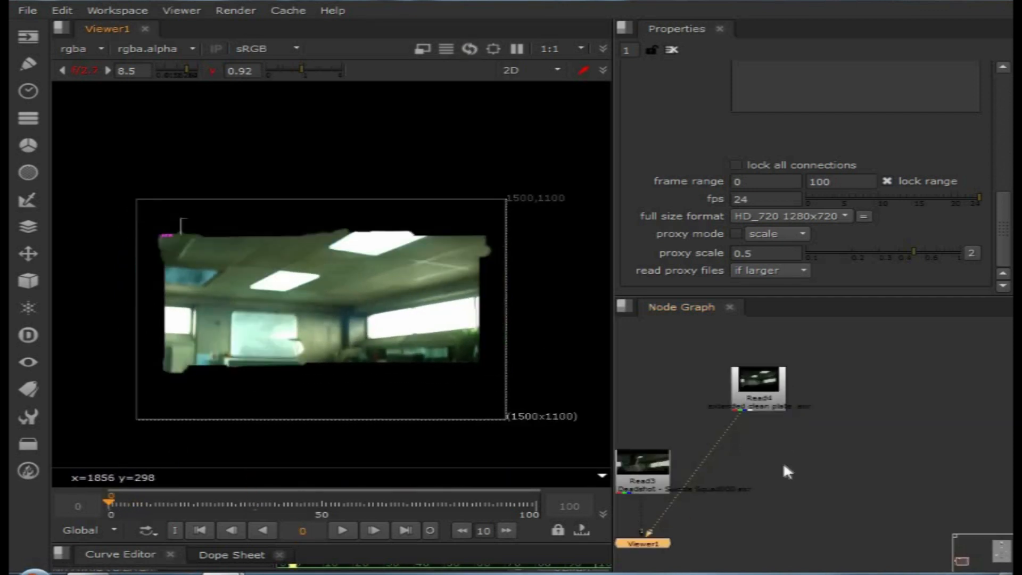
- Enlarge the node graph and add an unconnected Copy node near the extended clean plate
{"action": "left_click", "coordinate": [789, 391]}
{"action": "key", "text": "space"}
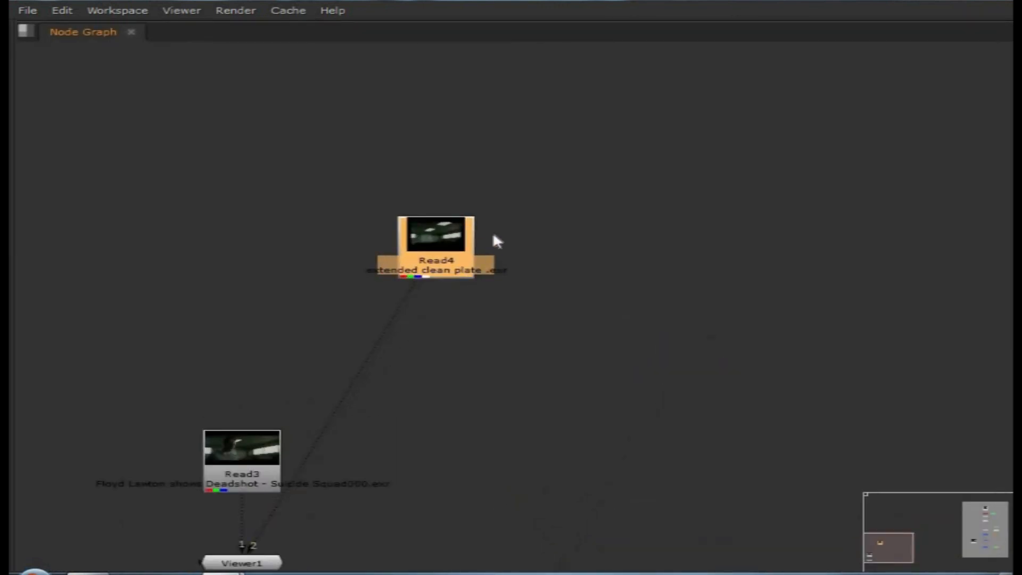
{"action": "scroll", "coordinate": [499, 318], "scroll_direction": "up", "scroll_amount": 2}
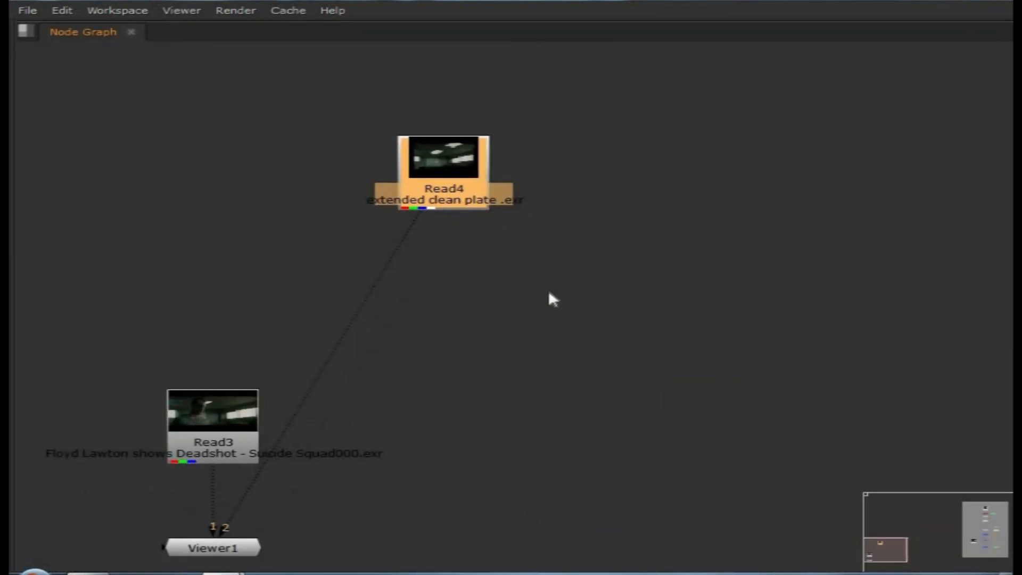
{"action": "left_click", "coordinate": [568, 295]}
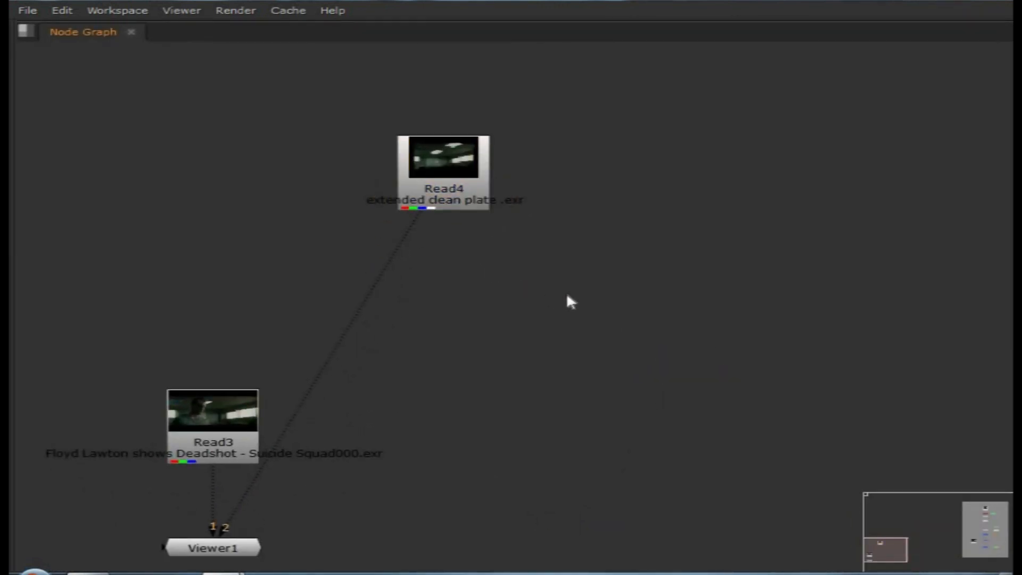
{"action": "key", "text": "k"}
{"action": "key", "text": "Tab"}
{"action": "type", "text": "cp"}
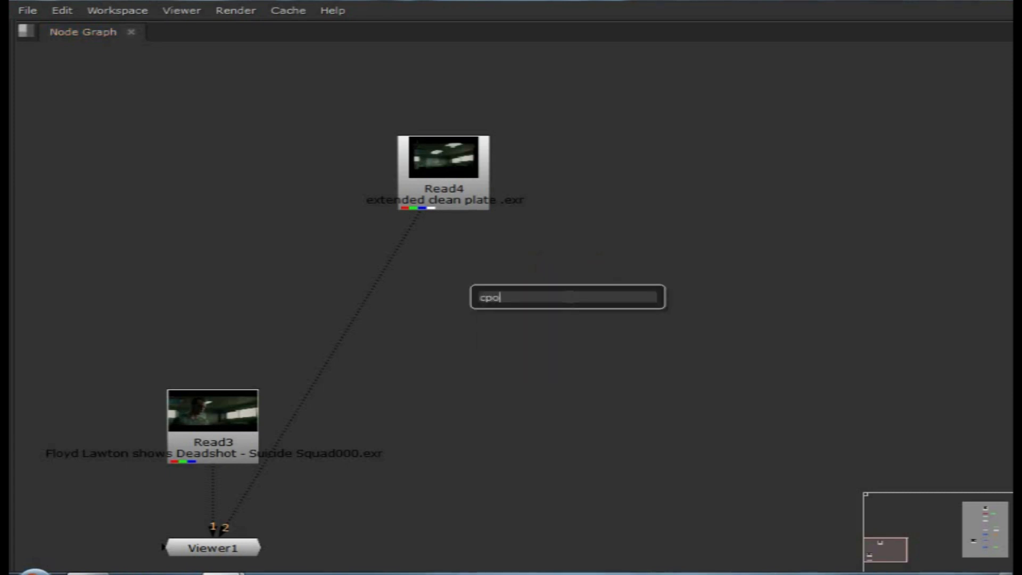
{"action": "key", "text": "BackSpace"}
{"action": "type", "text": "opy"}
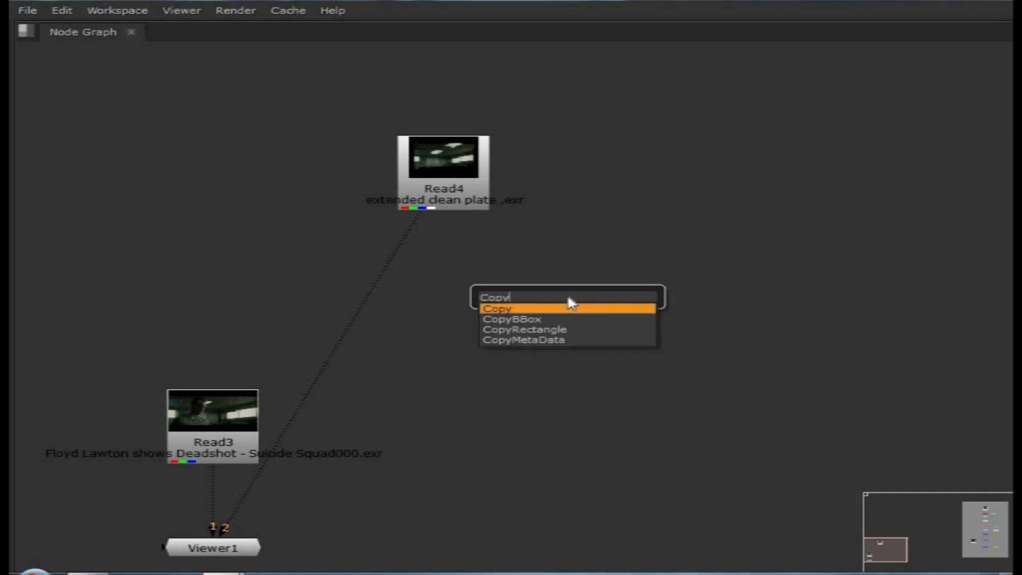
{"action": "key", "text": "Return"}
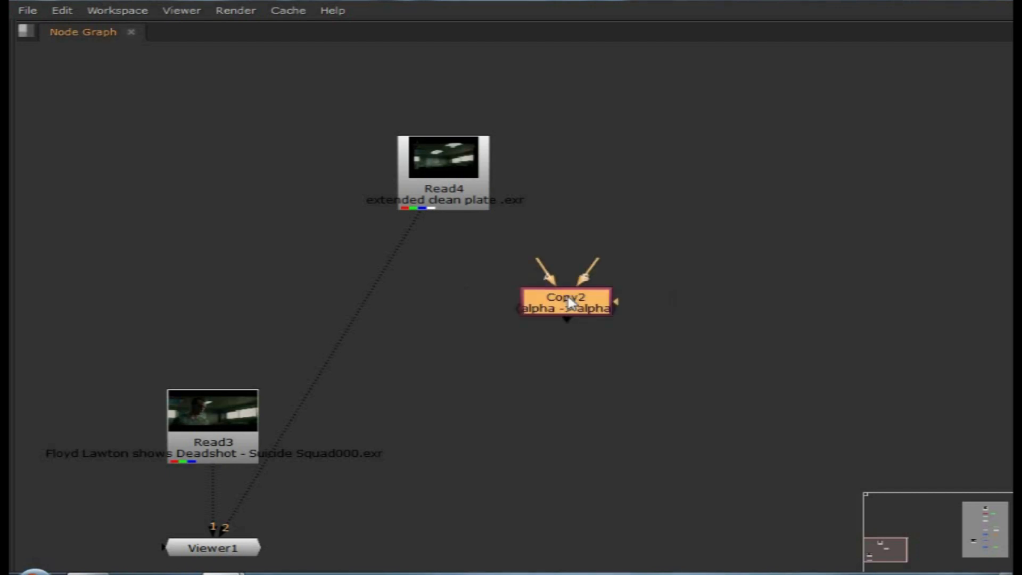
- Place the Copy node beneath the extended clean plate and connect its B input to the plate
{"action": "scroll", "coordinate": [568, 298], "scroll_direction": "up", "scroll_amount": 3}
{"action": "left_click_drag", "start_coordinate": [581, 292], "coordinate": [355, 326]}
{"action": "scroll", "coordinate": [355, 327], "scroll_direction": "down", "scroll_amount": 2}
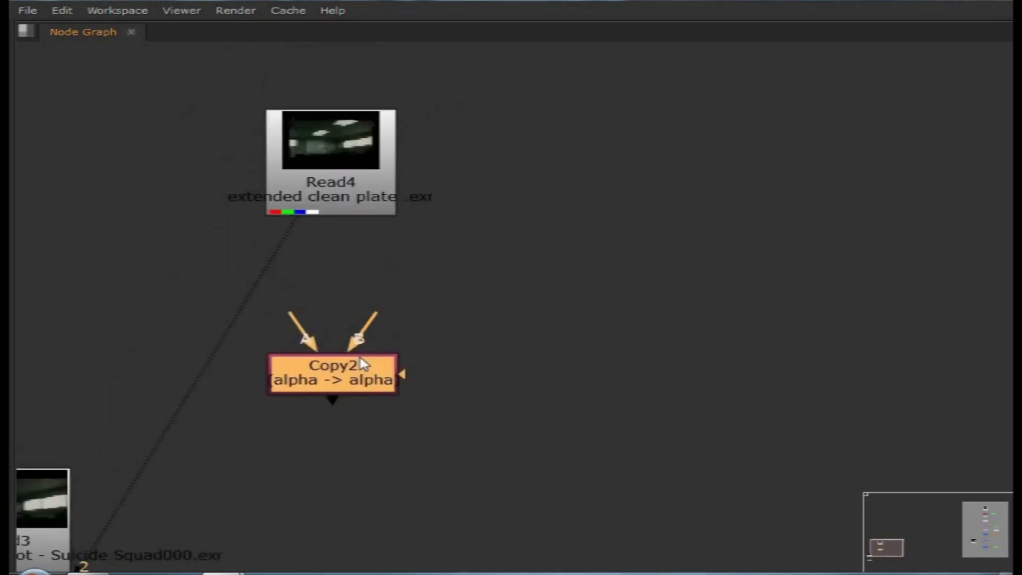
{"action": "left_click_drag", "start_coordinate": [368, 220], "coordinate": [344, 379]}
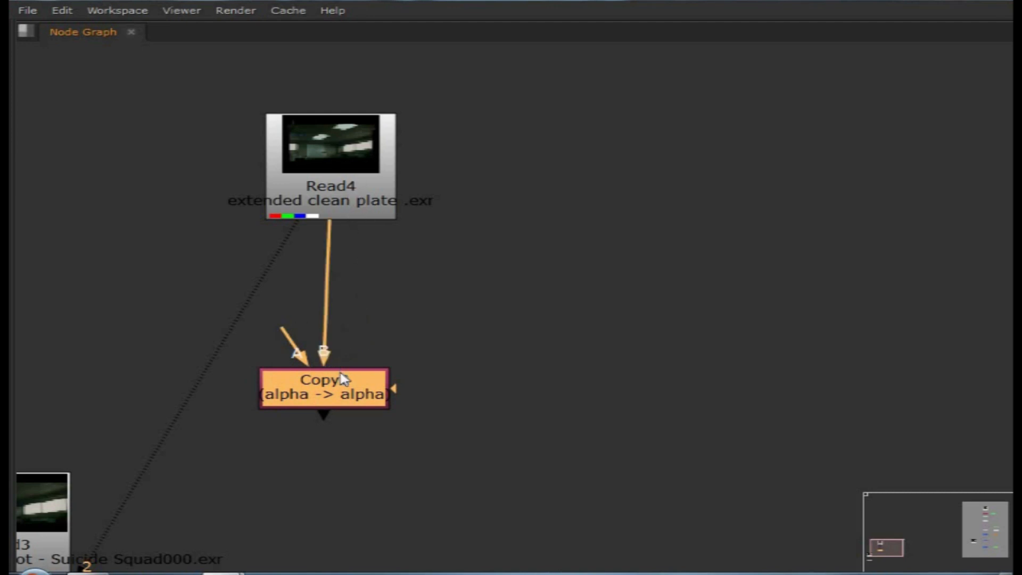
{"action": "scroll", "coordinate": [473, 356], "scroll_direction": "down", "scroll_amount": 2}
- Add a Roto node beside the Copy node and connect it to the Copy node's A input
{"action": "left_click", "coordinate": [475, 356]}
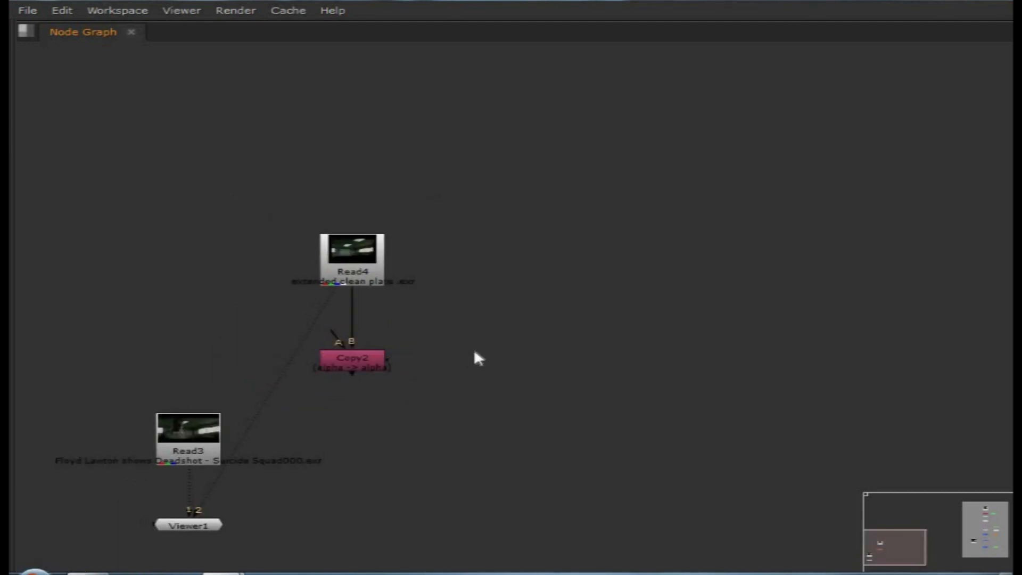
{"action": "key", "text": "o"}
{"action": "scroll", "coordinate": [473, 352], "scroll_direction": "up", "scroll_amount": 2}
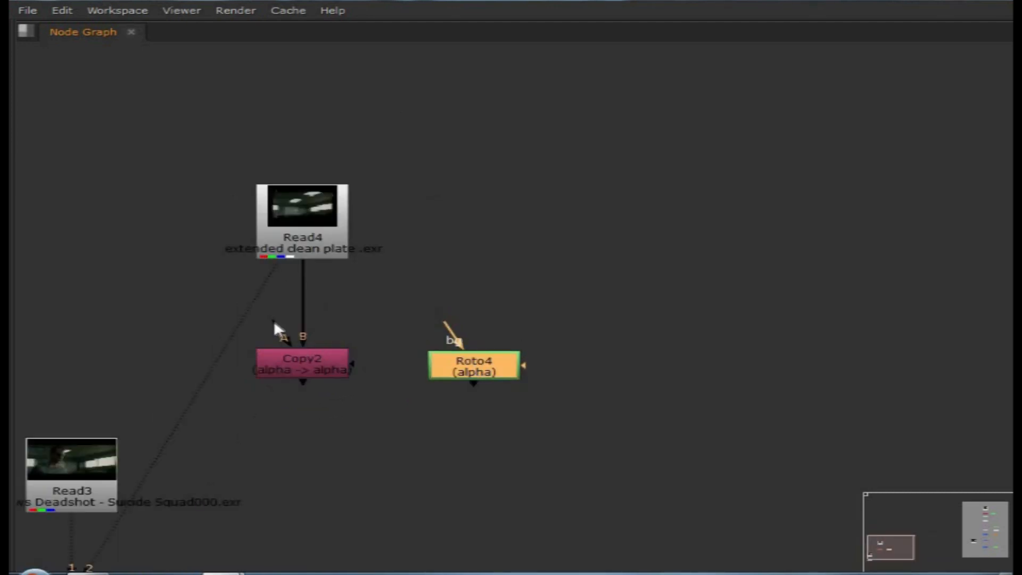
{"action": "scroll", "coordinate": [427, 369], "scroll_direction": "down", "scroll_amount": 2}
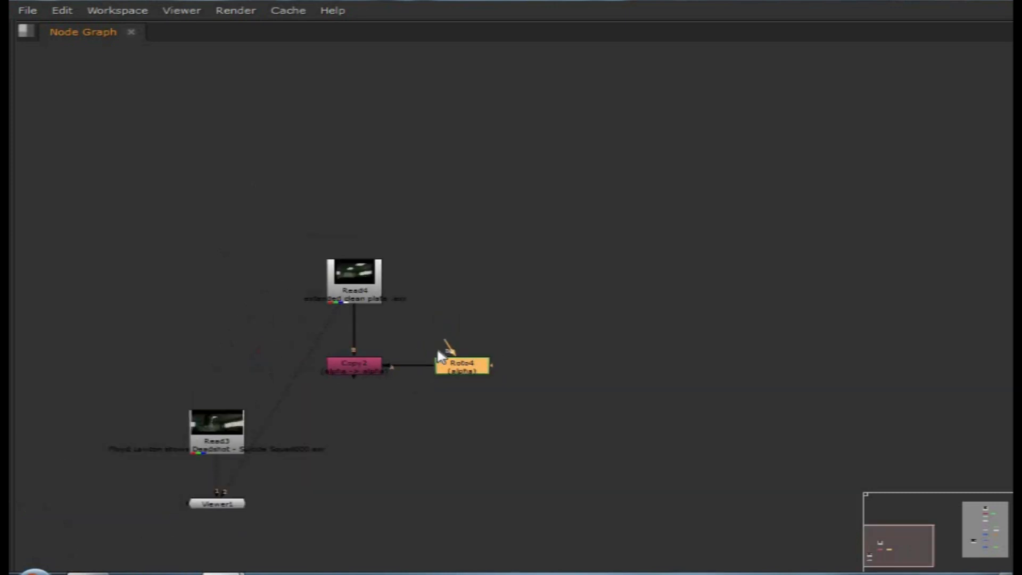
{"action": "scroll", "coordinate": [403, 379], "scroll_direction": "up", "scroll_amount": 3}
{"action": "middle_click_drag", "start_coordinate": [406, 381], "coordinate": [408, 380]}
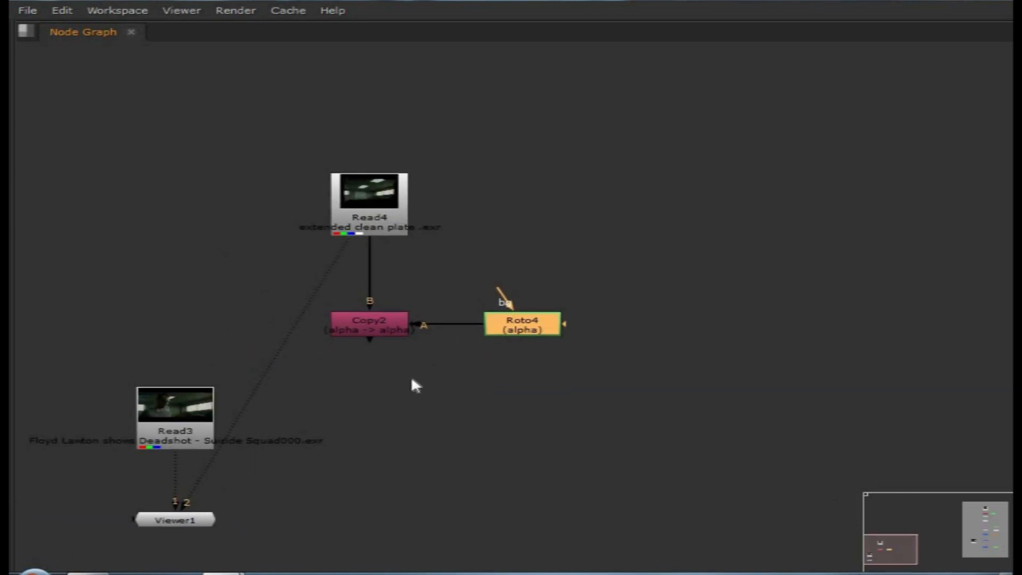
- Draw a closed four-point roto shape around the clean plate's left window, back wall and ceiling lights at frame 0
{"action": "key", "text": "space"}
{"action": "scroll", "coordinate": [790, 429], "scroll_direction": "up", "scroll_amount": 2}
{"action": "left_click", "coordinate": [74, 173]}
{"action": "left_click", "coordinate": [133, 164]}
{"action": "middle_click_drag", "start_coordinate": [229, 265], "coordinate": [259, 225]}
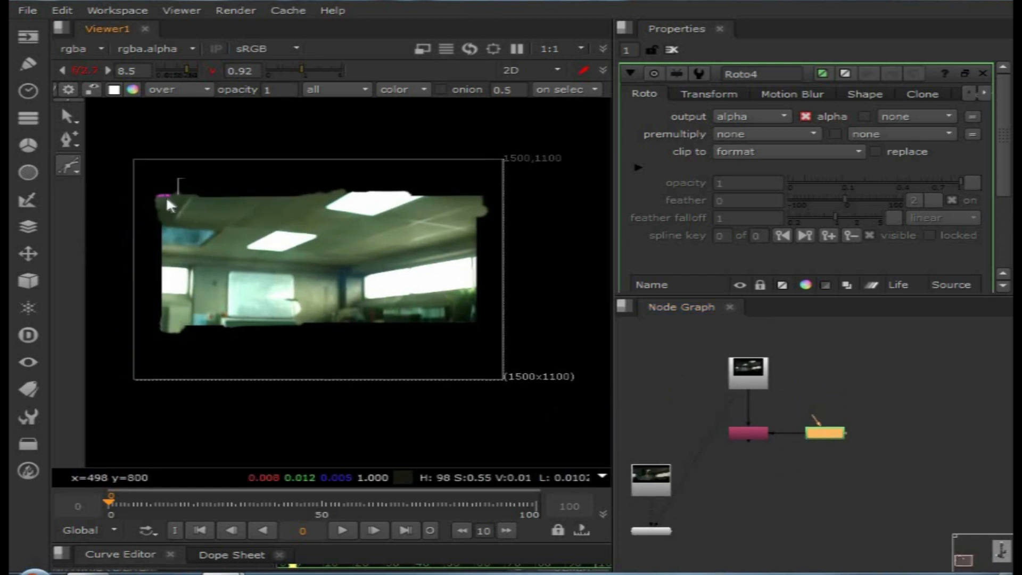
{"action": "left_click", "coordinate": [137, 166]}
{"action": "left_click", "coordinate": [148, 362]}
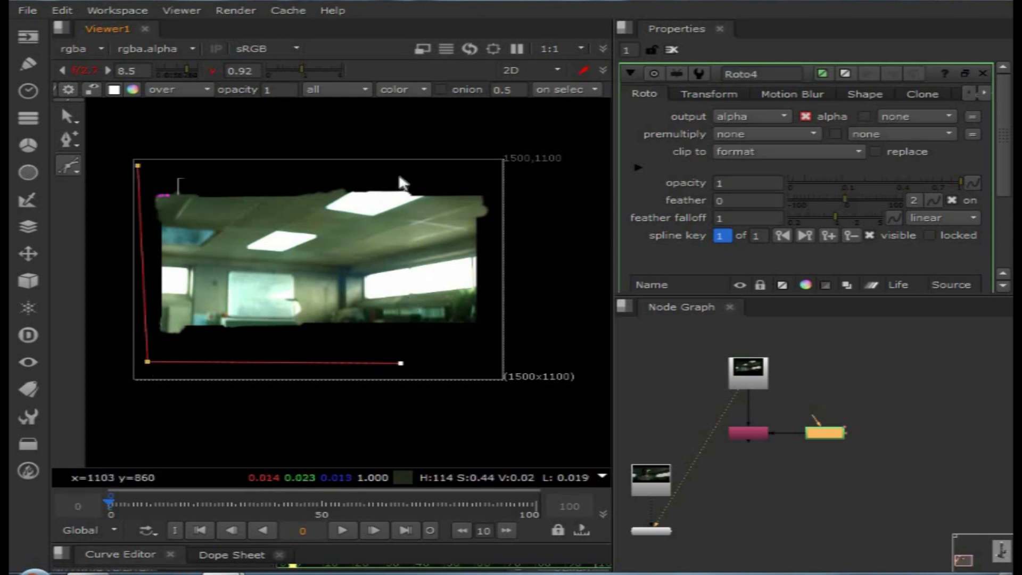
{"action": "left_click", "coordinate": [399, 172]}
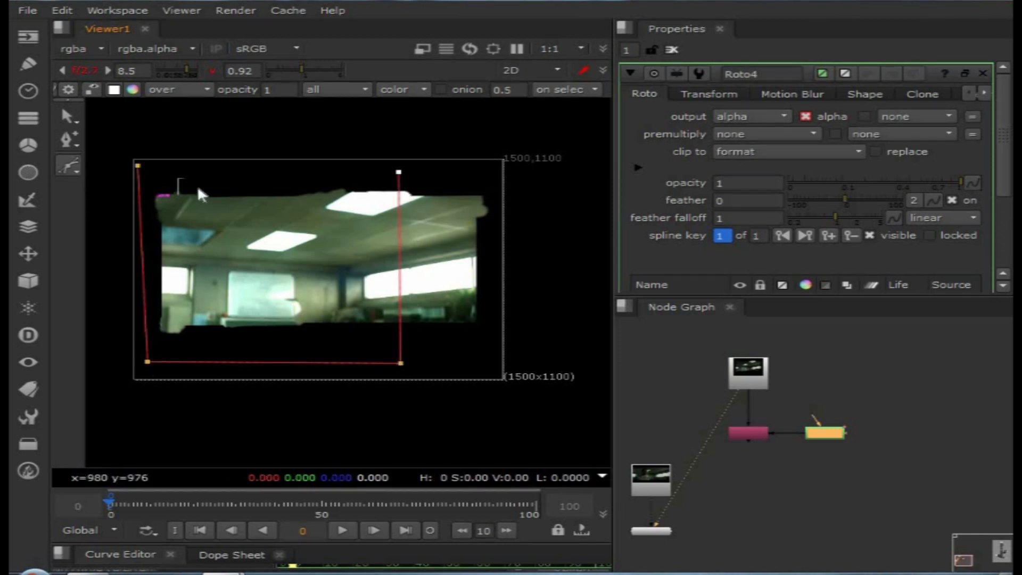
{"action": "left_click", "coordinate": [138, 166]}
- Adjust the four corners of the roto shape, pulling its right edge outward over the right-hand window
{"action": "left_click_drag", "start_coordinate": [151, 360], "coordinate": [149, 349]}
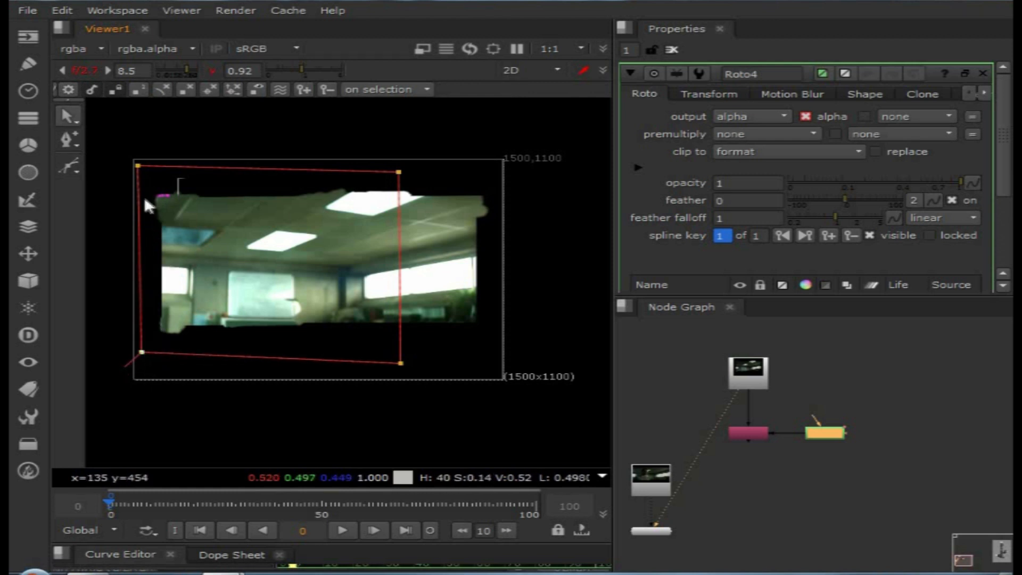
{"action": "left_click_drag", "start_coordinate": [139, 166], "coordinate": [149, 178]}
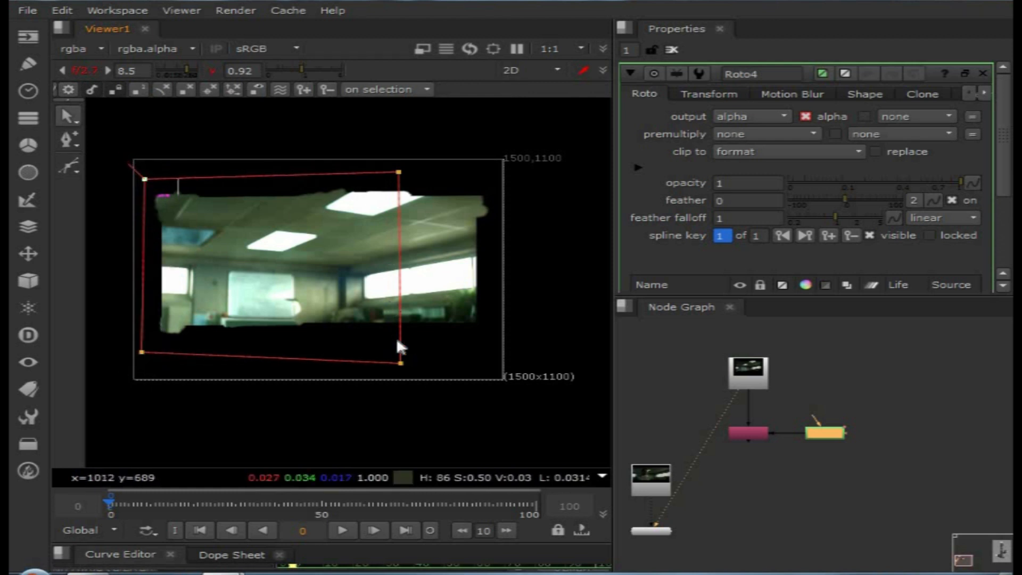
{"action": "left_click_drag", "start_coordinate": [401, 362], "coordinate": [415, 359]}
{"action": "left_click_drag", "start_coordinate": [399, 172], "coordinate": [421, 173]}
- Add a Premult node beneath the Copy node and connect it to the Copy output
{"action": "scroll", "coordinate": [765, 439], "scroll_direction": "up", "scroll_amount": 3}
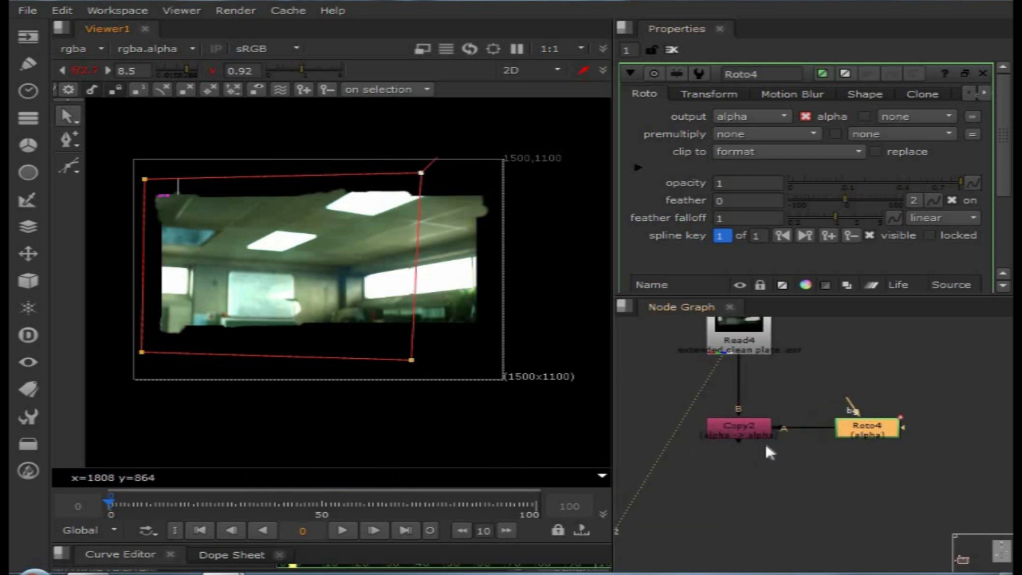
{"action": "key", "text": "Tab"}
{"action": "type", "text": "pre"}
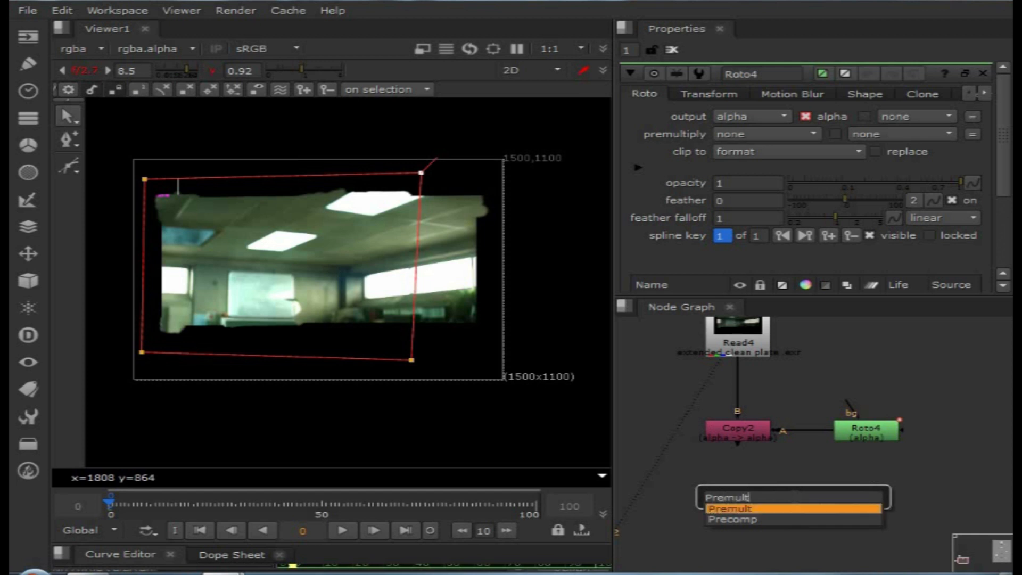
{"action": "left_click", "coordinate": [797, 507]}
{"action": "scroll", "coordinate": [793, 497], "scroll_direction": "up", "scroll_amount": 1}
{"action": "middle_click_drag", "start_coordinate": [793, 497], "coordinate": [793, 506]}
{"action": "left_click_drag", "start_coordinate": [793, 507], "coordinate": [717, 494]}
{"action": "left_click_drag", "start_coordinate": [724, 435], "coordinate": [725, 431]}
{"action": "left_click_drag", "start_coordinate": [737, 515], "coordinate": [739, 509]}
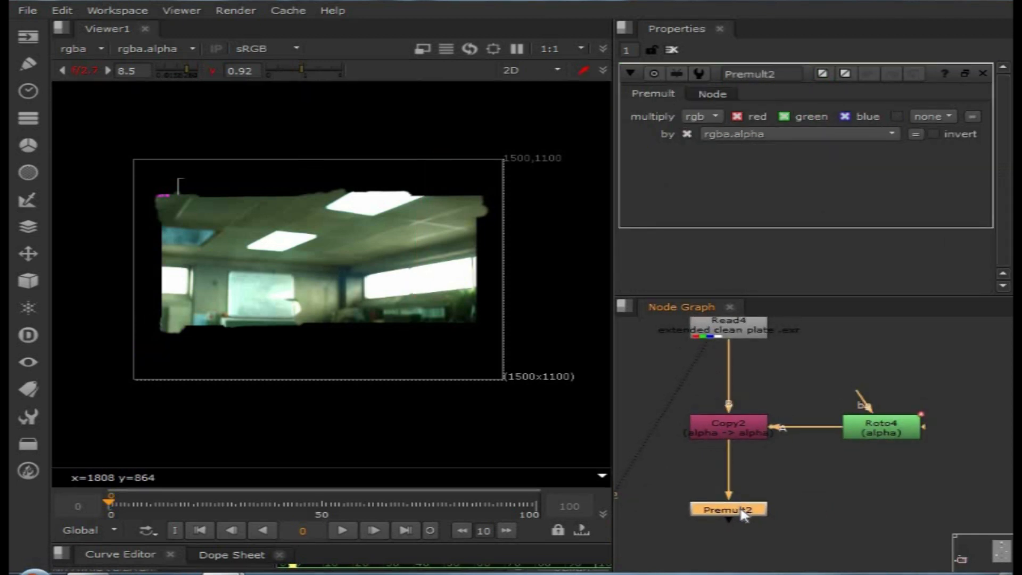
- Display the Premult output in the viewer and check its alpha channel
{"action": "key", "text": "1"}
{"action": "key", "text": "a"}
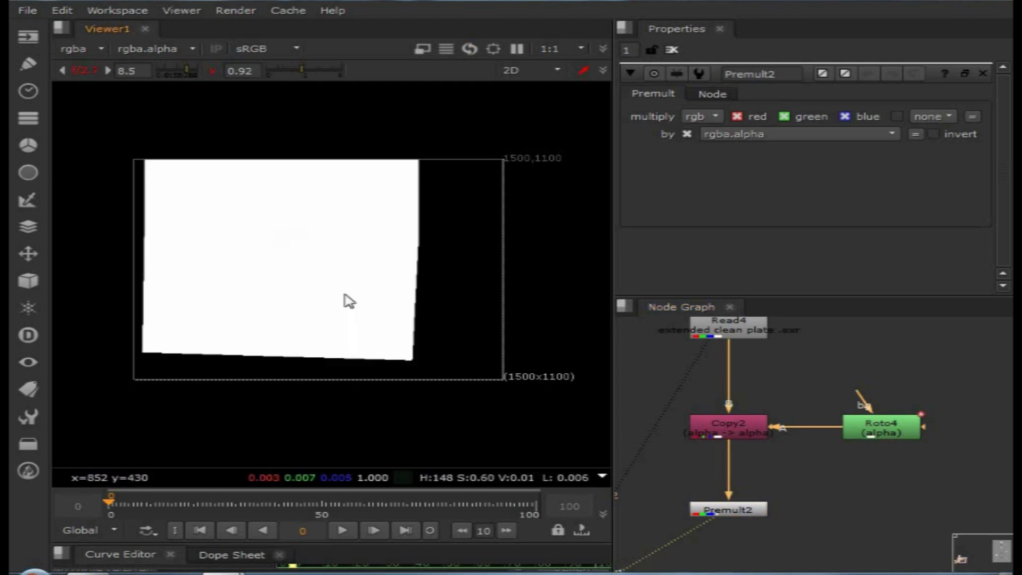
{"action": "key", "text": "a"}
- Rearrange the node graph, moving the Viewer node below the Premult and the footage node lower beside the branch
{"action": "middle_click_drag", "start_coordinate": [740, 491], "coordinate": [782, 404]}
{"action": "scroll", "coordinate": [782, 404], "scroll_direction": "down", "scroll_amount": 3}
{"action": "scroll", "coordinate": [755, 458], "scroll_direction": "down", "scroll_amount": 2}
{"action": "left_click_drag", "start_coordinate": [725, 448], "coordinate": [765, 466]}
{"action": "scroll", "coordinate": [726, 417], "scroll_direction": "up", "scroll_amount": 2}
{"action": "key", "text": "space"}
{"action": "scroll", "coordinate": [497, 344], "scroll_direction": "up", "scroll_amount": 3}
{"action": "scroll", "coordinate": [432, 458], "scroll_direction": "down", "scroll_amount": 2}
{"action": "left_click_drag", "start_coordinate": [319, 410], "coordinate": [325, 471]}
- Add a Merge node in the node graph beneath the Premult, beside the footage node
{"action": "middle_click_drag", "start_coordinate": [502, 429], "coordinate": [492, 417]}
{"action": "left_click", "coordinate": [491, 419]}
{"action": "key", "text": "Tab"}
{"action": "type", "text": "mer"}
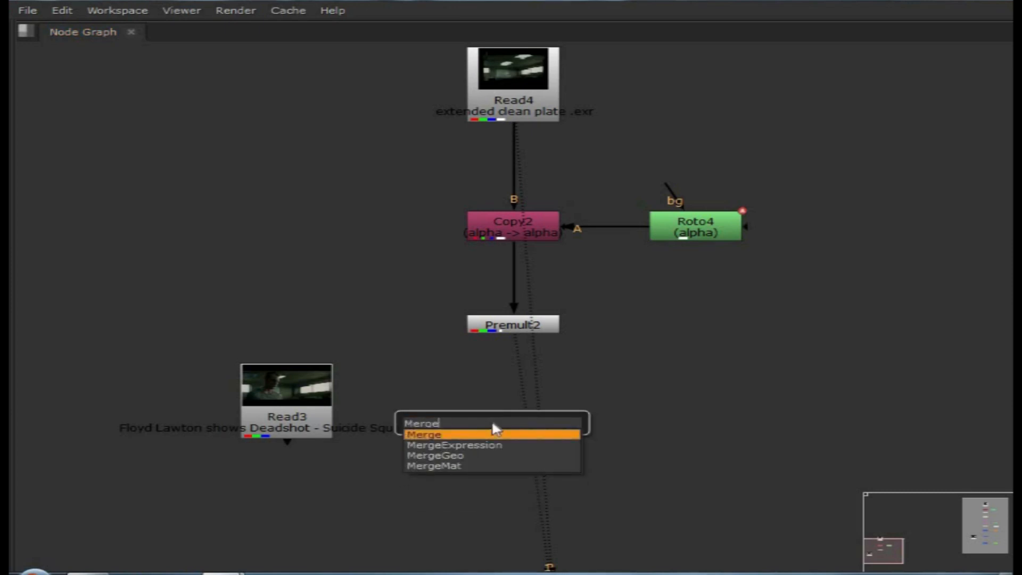
{"action": "key", "text": "Return"}
{"action": "scroll", "coordinate": [490, 450], "scroll_direction": "up", "scroll_amount": 1}
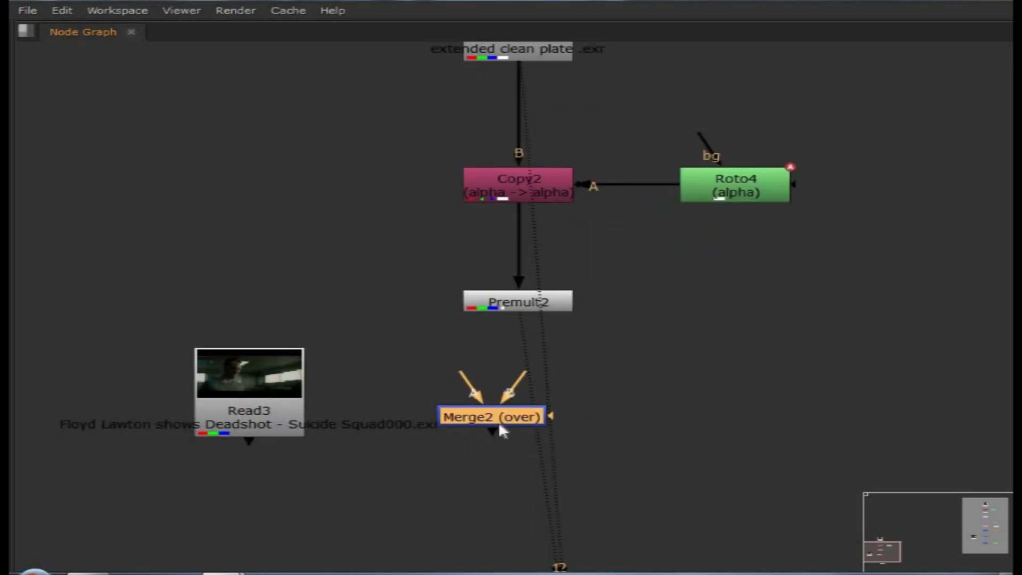
- Connect the Merge node's A input to the Premult and its B input to the footage node
{"action": "left_click_drag", "start_coordinate": [500, 428], "coordinate": [500, 433]}
{"action": "left_click_drag", "start_coordinate": [225, 411], "coordinate": [203, 454]}
{"action": "left_click_drag", "start_coordinate": [538, 420], "coordinate": [539, 453]}
{"action": "left_click_drag", "start_coordinate": [511, 319], "coordinate": [482, 437]}
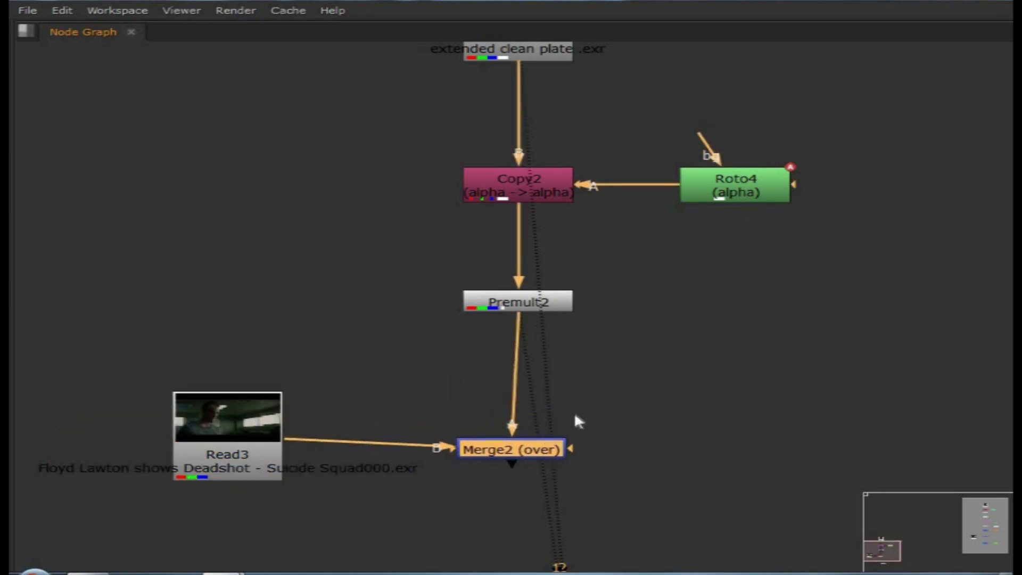
- Compare the footage with the Merge output in the viewer, fitting the frame to check the plate's alignment
{"action": "key", "text": "1"}
{"action": "scroll", "coordinate": [612, 420], "scroll_direction": "down", "scroll_amount": 3}
{"action": "key", "text": "space"}
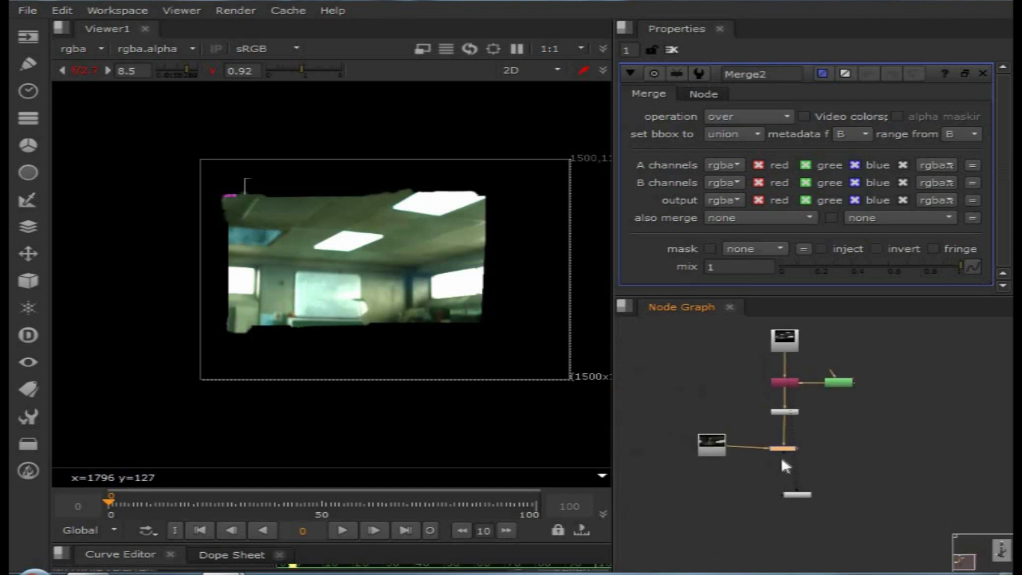
{"action": "left_click", "coordinate": [699, 448]}
{"action": "key", "text": "1"}
{"action": "left_click_drag", "start_coordinate": [762, 417], "coordinate": [841, 464]}
{"action": "key", "text": "1"}
{"action": "key", "text": "f"}
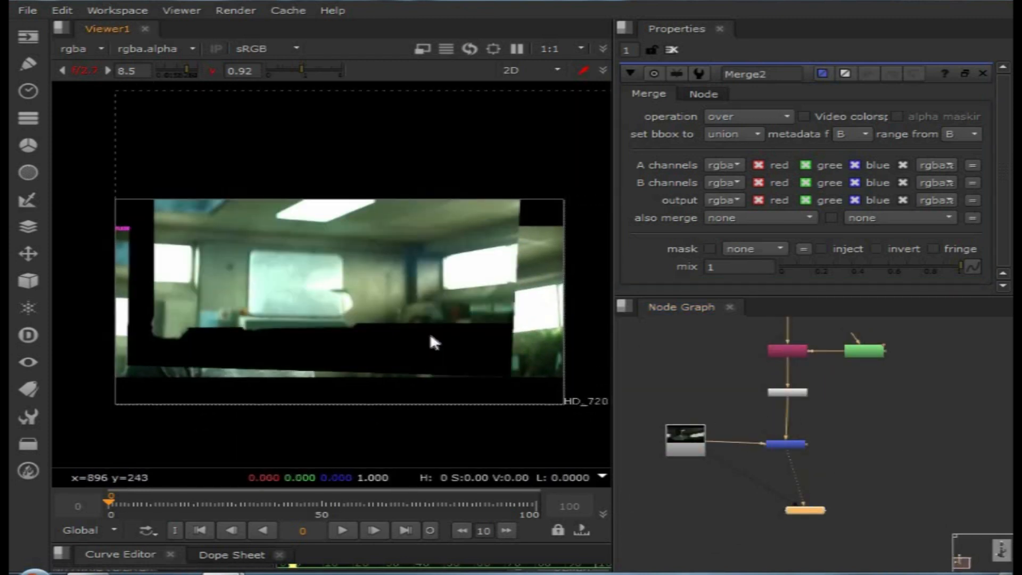
- Add a Reformat node in the empty area beside the Premult branch
{"action": "middle_click_drag", "start_coordinate": [846, 373], "coordinate": [825, 420]}
{"action": "scroll", "coordinate": [832, 401], "scroll_direction": "up", "scroll_amount": 5}
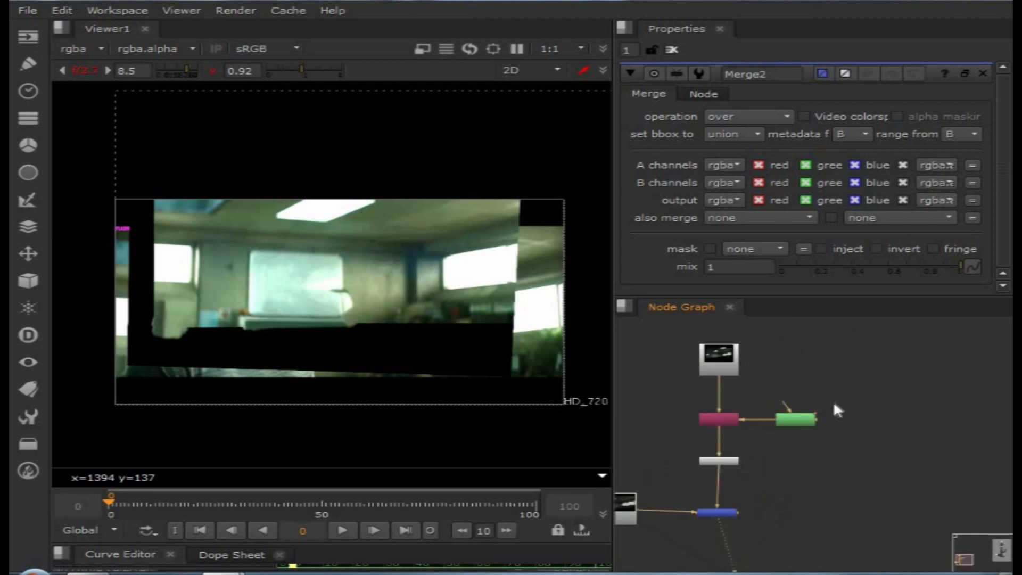
{"action": "left_click", "coordinate": [862, 451]}
{"action": "key", "text": "Tab"}
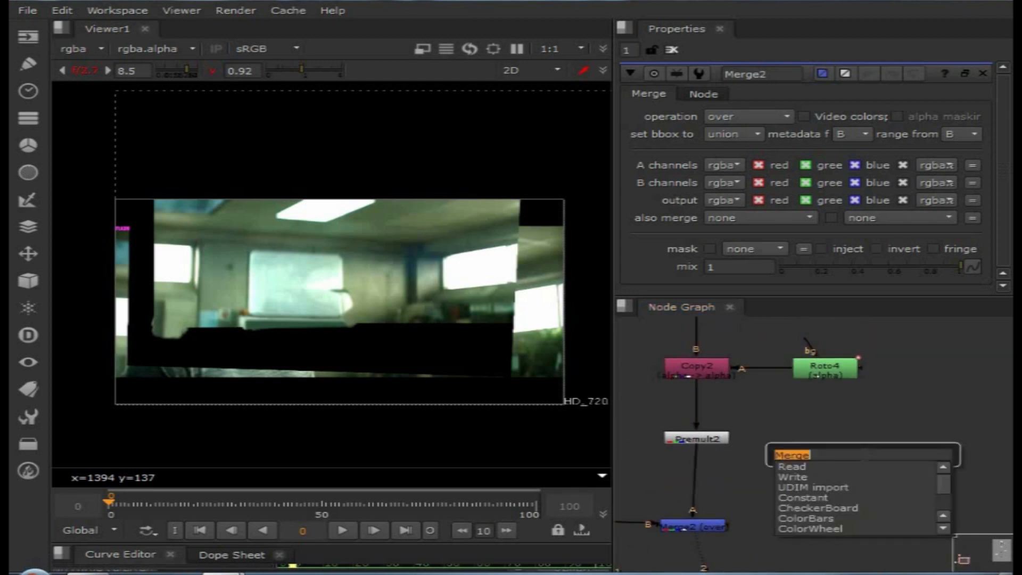
{"action": "type", "text": "re"}
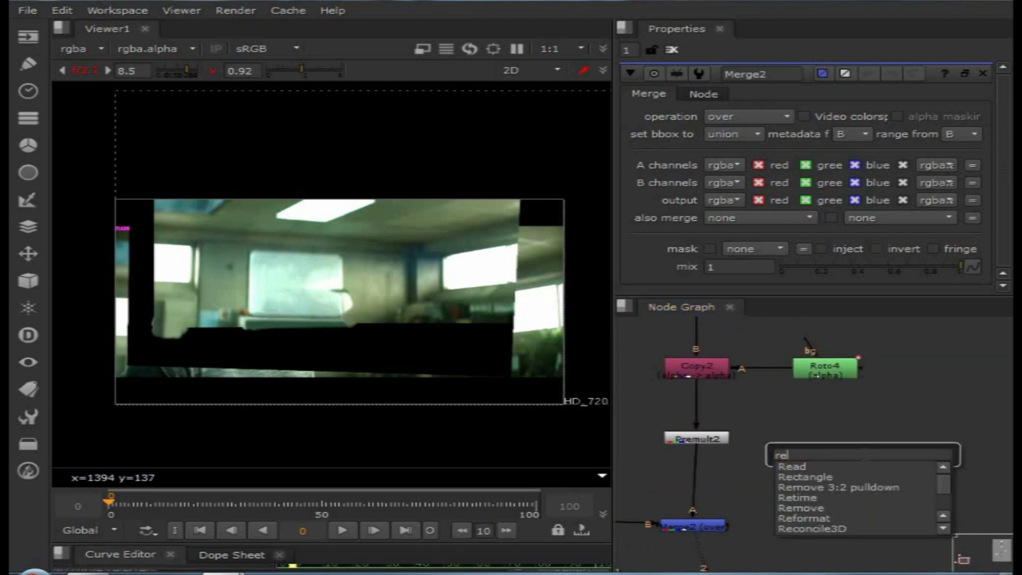
{"action": "type", "text": "fo"}
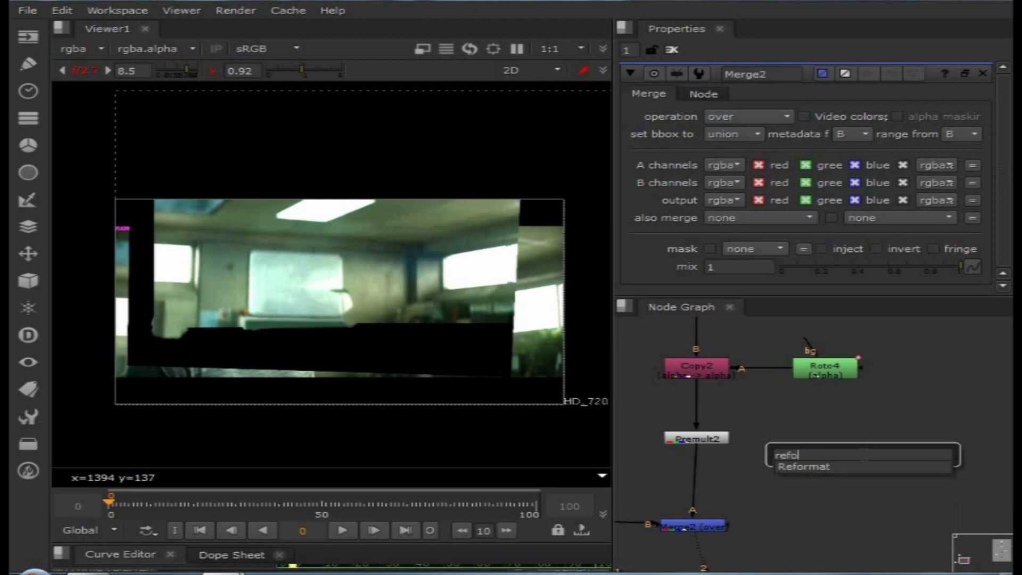
{"action": "key", "text": "Return"}
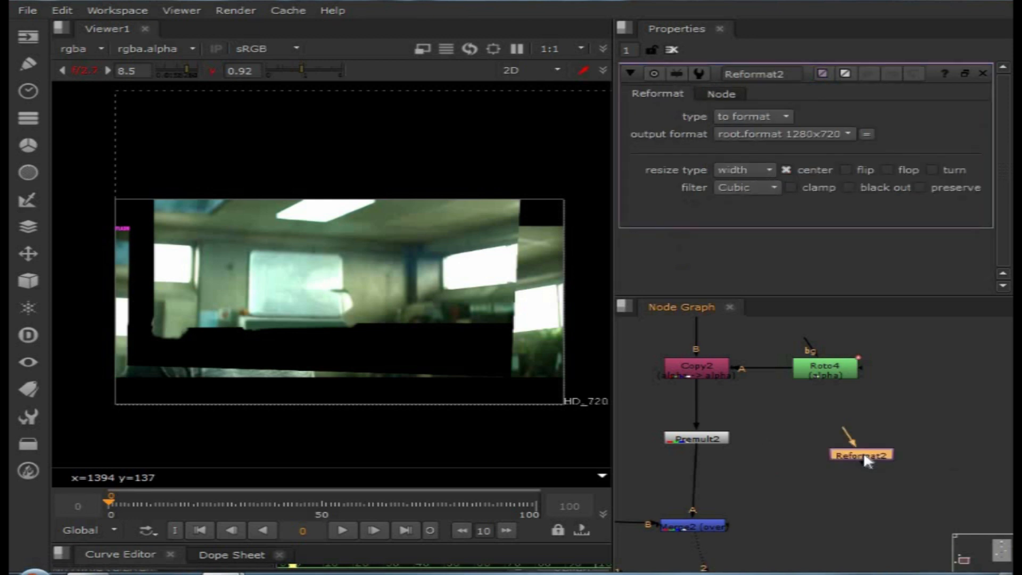
- Insert the Reformat node between the Premult and the Merge and set its resize type to none
{"action": "scroll", "coordinate": [866, 456], "scroll_direction": "up", "scroll_amount": 3}
{"action": "middle_click_drag", "start_coordinate": [978, 432], "coordinate": [995, 411]}
{"action": "left_click_drag", "start_coordinate": [962, 409], "coordinate": [838, 464]}
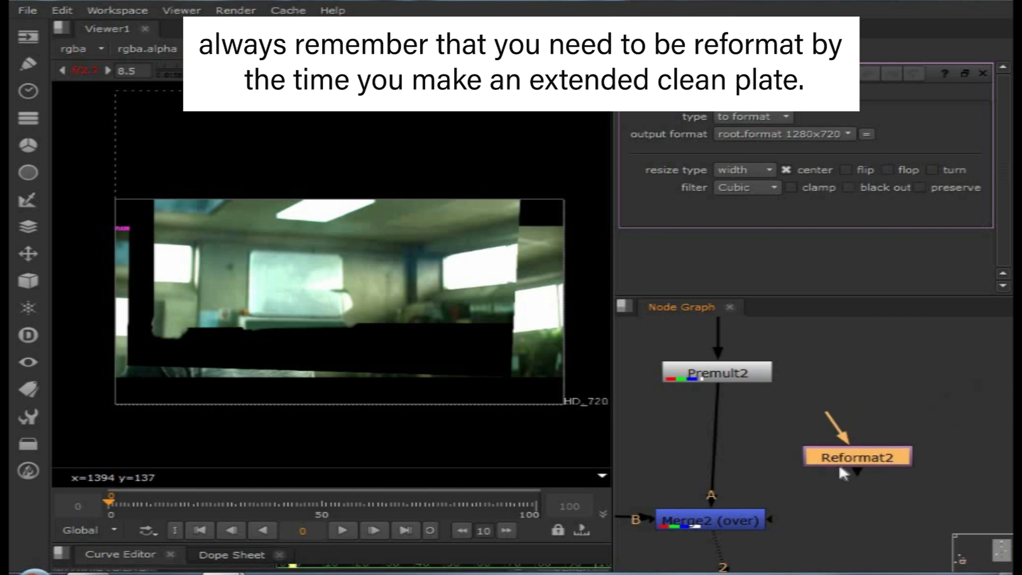
{"action": "middle_click_drag", "start_coordinate": [838, 464], "coordinate": [886, 480]}
{"action": "left_click_drag", "start_coordinate": [888, 479], "coordinate": [756, 458]}
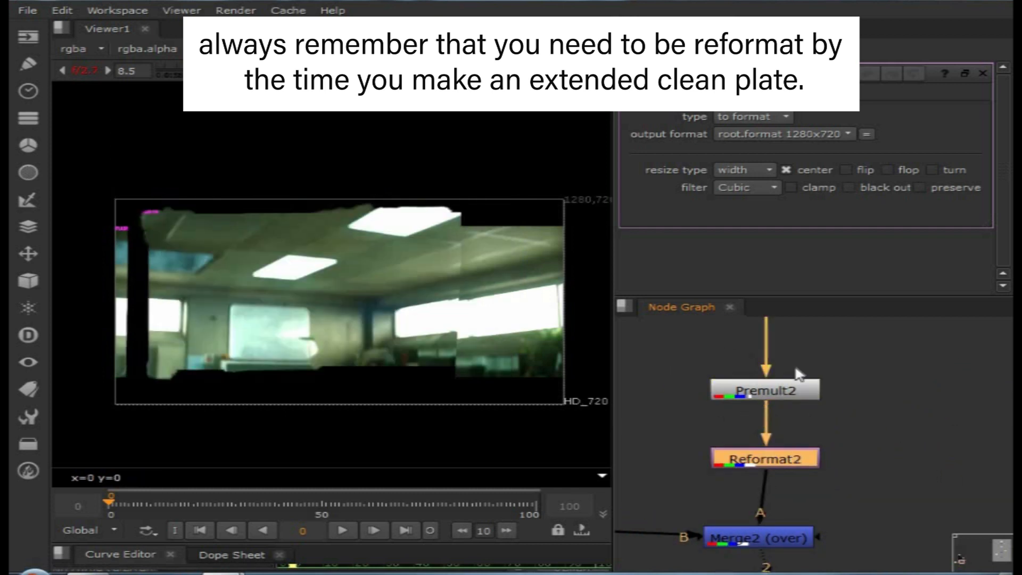
{"action": "left_click", "coordinate": [753, 171]}
{"action": "left_click", "coordinate": [755, 154]}
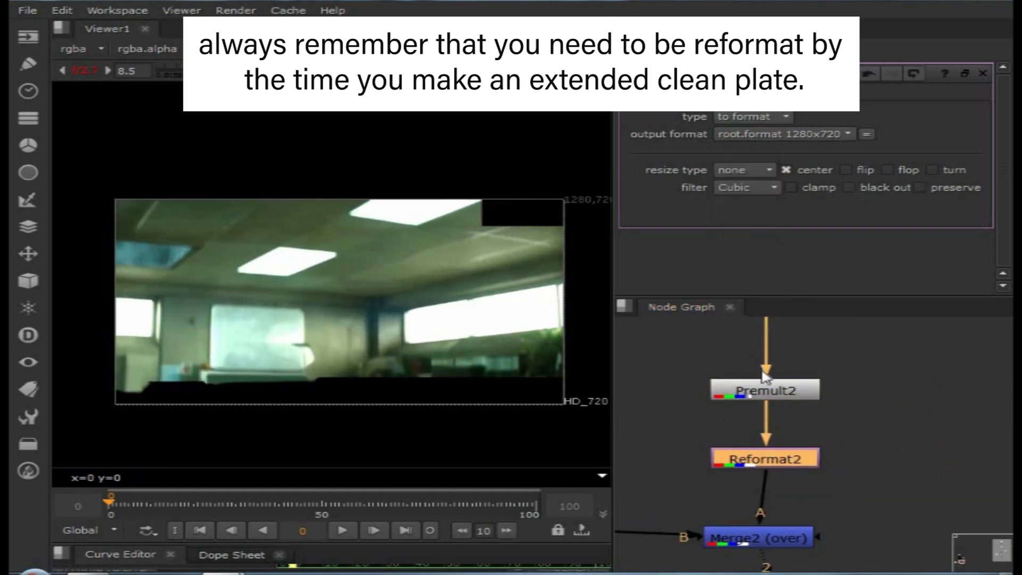
- Compare the original footage and the merged clean plate alternately in the viewer, examining how their edges line up
{"action": "middle_click_drag", "start_coordinate": [744, 406], "coordinate": [808, 410]}
{"action": "scroll", "coordinate": [807, 407], "scroll_direction": "down", "scroll_amount": 5}
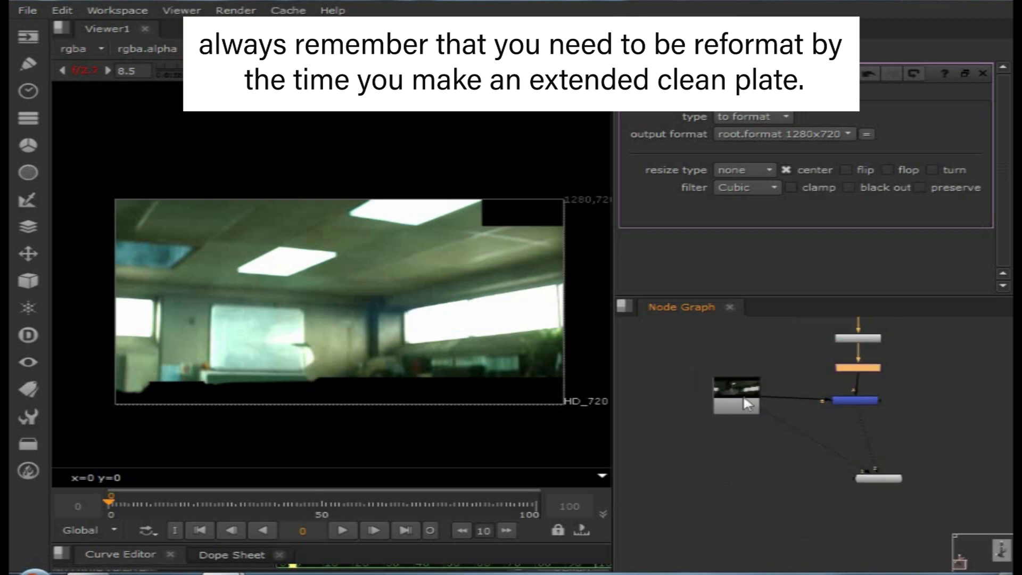
{"action": "left_click", "coordinate": [736, 397]}
{"action": "key", "text": "2"}
{"action": "key", "text": "1"}
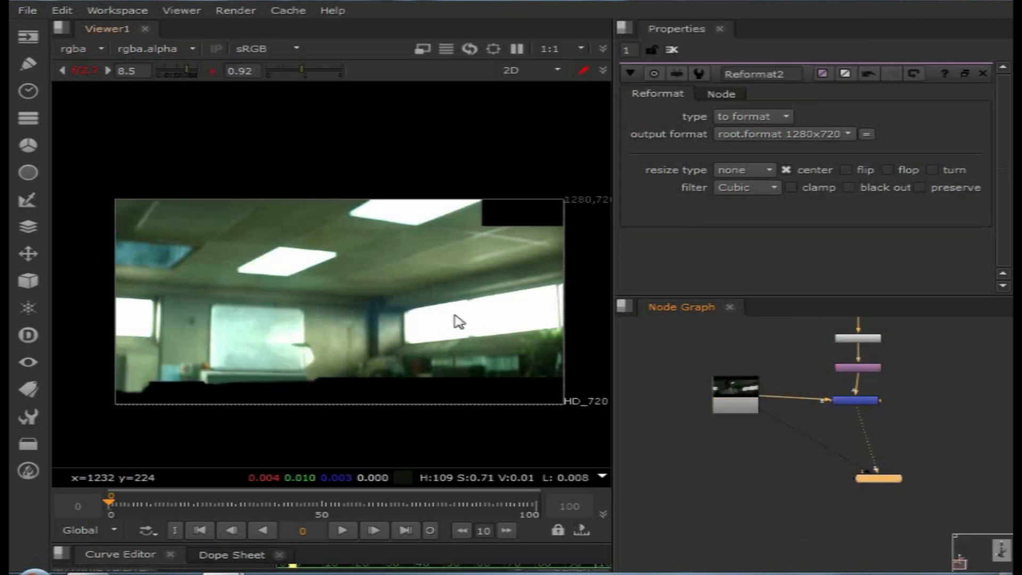
{"action": "middle_click_drag", "start_coordinate": [457, 321], "coordinate": [431, 335]}
{"action": "key", "text": "2"}
{"action": "key", "text": "1"}
{"action": "scroll", "coordinate": [338, 341], "scroll_direction": "up", "scroll_amount": 2}
{"action": "scroll", "coordinate": [338, 345], "scroll_direction": "up", "scroll_amount": 2}
{"action": "middle_click_drag", "start_coordinate": [347, 331], "coordinate": [441, 342]}
{"action": "key", "text": "2"}
{"action": "key", "text": "1"}
{"action": "key", "text": "2"}
{"action": "key", "text": "1"}
{"action": "scroll", "coordinate": [438, 342], "scroll_direction": "down", "scroll_amount": 2}
{"action": "scroll", "coordinate": [372, 330], "scroll_direction": "down", "scroll_amount": 1}
{"action": "scroll", "coordinate": [765, 462], "scroll_direction": "down", "scroll_amount": 2}
{"action": "middle_click_drag", "start_coordinate": [807, 468], "coordinate": [773, 465]}
{"action": "scroll", "coordinate": [767, 398], "scroll_direction": "up", "scroll_amount": 3}
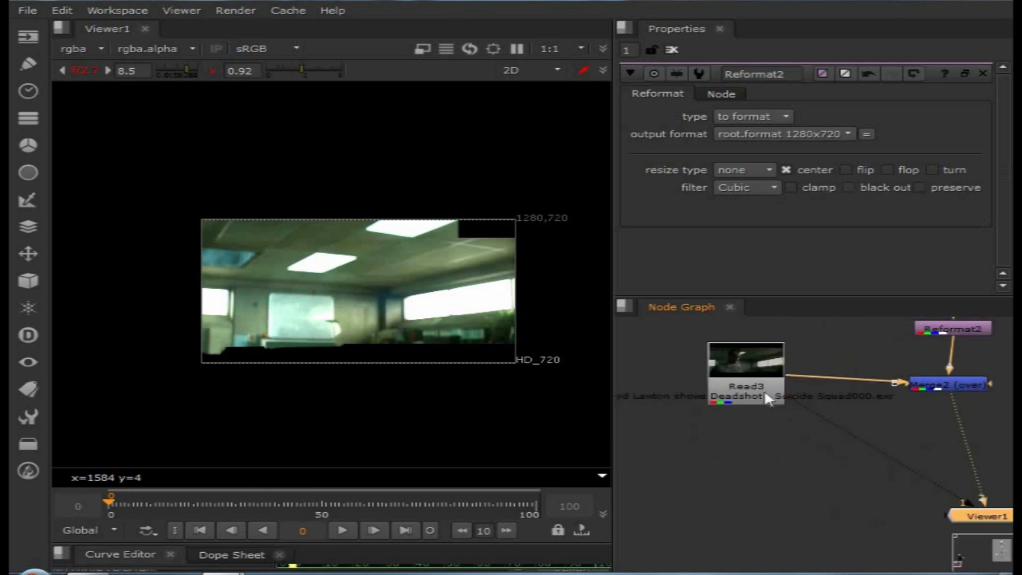
{"action": "key", "text": "2"}
- Add a Sharpen node and connect it beneath the footage node
{"action": "middle_click_drag", "start_coordinate": [743, 422], "coordinate": [746, 468]}
{"action": "scroll", "coordinate": [743, 490], "scroll_direction": "up", "scroll_amount": 1}
{"action": "scroll", "coordinate": [742, 490], "scroll_direction": "down", "scroll_amount": 5}
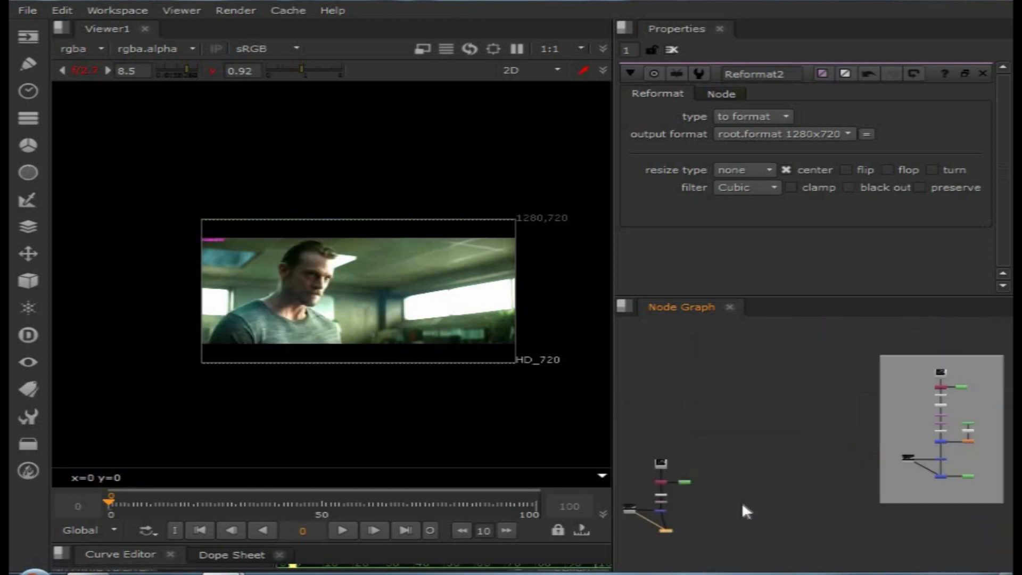
{"action": "scroll", "coordinate": [733, 468], "scroll_direction": "up", "scroll_amount": 3}
{"action": "middle_click_drag", "start_coordinate": [688, 484], "coordinate": [795, 458]}
{"action": "scroll", "coordinate": [795, 459], "scroll_direction": "up", "scroll_amount": 3}
{"action": "scroll", "coordinate": [697, 527], "scroll_direction": "up", "scroll_amount": 3}
{"action": "key", "text": "Tab"}
{"action": "type", "text": "shar"}
{"action": "key", "text": "Return"}
{"action": "scroll", "coordinate": [714, 507], "scroll_direction": "up", "scroll_amount": 4}
{"action": "left_click_drag", "start_coordinate": [753, 515], "coordinate": [776, 511]}
- Show the Sharpen output in the viewer and set the Sharpen size to 51
{"action": "scroll", "coordinate": [777, 510], "scroll_direction": "down", "scroll_amount": 3}
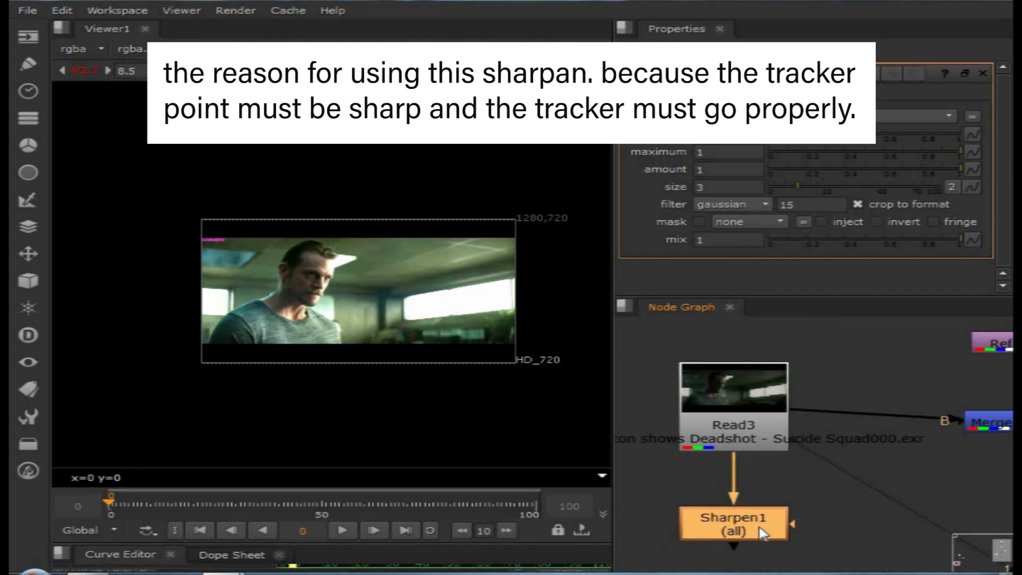
{"action": "scroll", "coordinate": [415, 326], "scroll_direction": "up", "scroll_amount": 2}
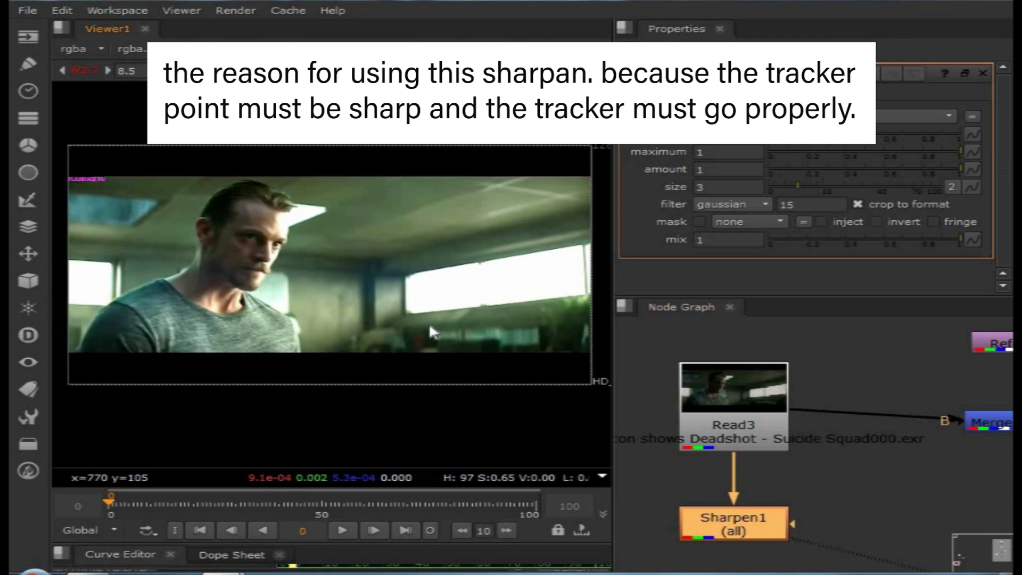
{"action": "left_click_drag", "start_coordinate": [803, 186], "coordinate": [894, 181]}
{"action": "scroll", "coordinate": [294, 205], "scroll_direction": "up", "scroll_amount": 5}
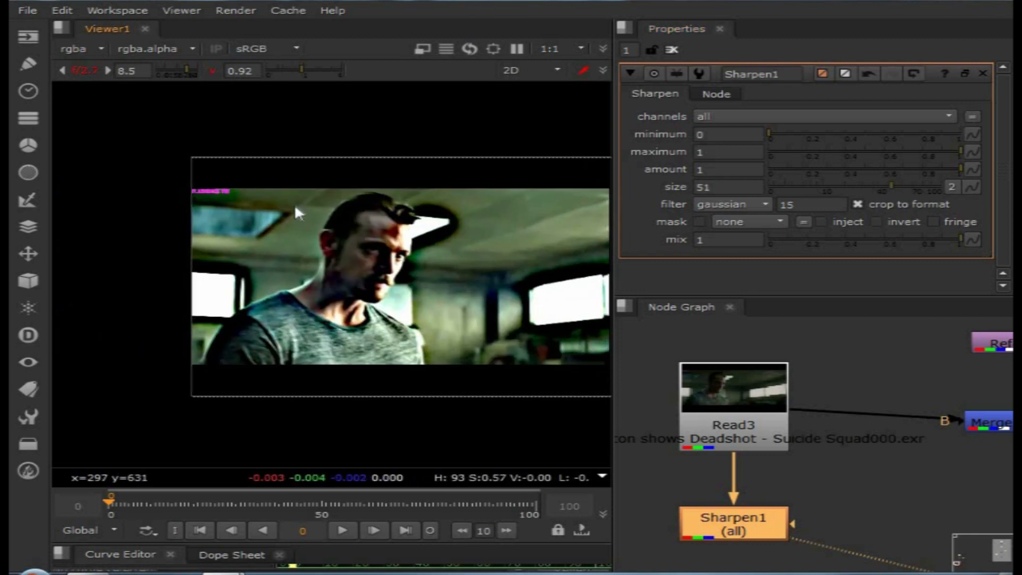
{"action": "middle_click_drag", "start_coordinate": [356, 263], "coordinate": [352, 242]}
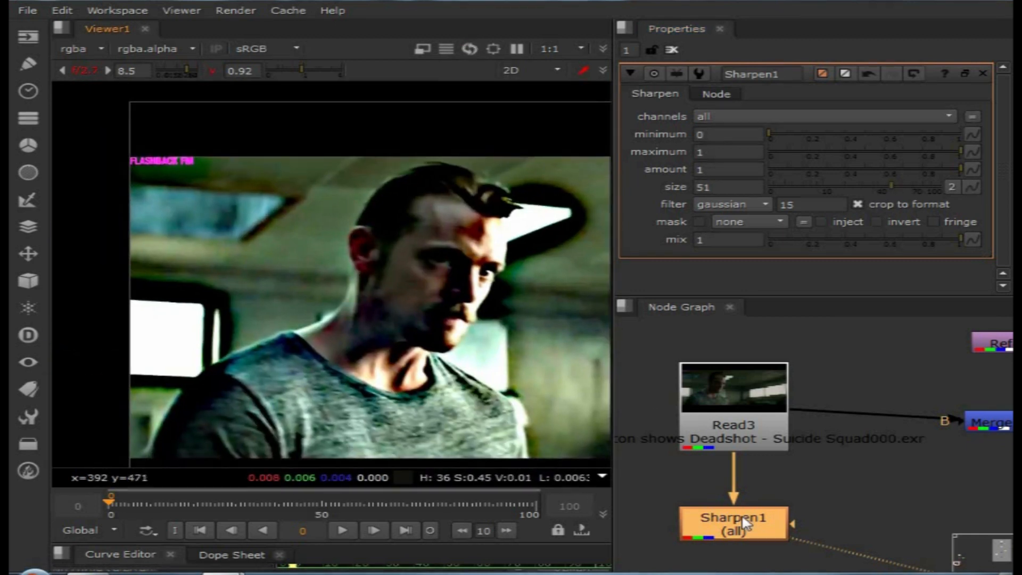
- Add a Tracker node to the node graph
{"action": "middle_click_drag", "start_coordinate": [744, 523], "coordinate": [740, 406]}
{"action": "middle_click", "coordinate": [740, 489]}
{"action": "left_click", "coordinate": [740, 489]}
{"action": "key", "text": "Tab"}
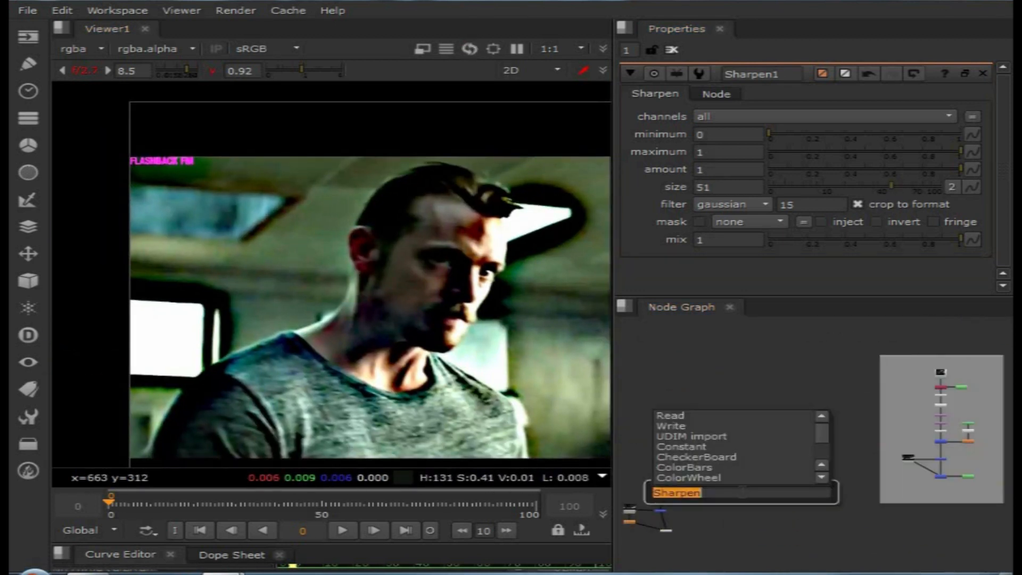
{"action": "type", "text": "tral"}
{"action": "key", "text": "Down"}
{"action": "key", "text": "Down"}
{"action": "key", "text": "Down"}
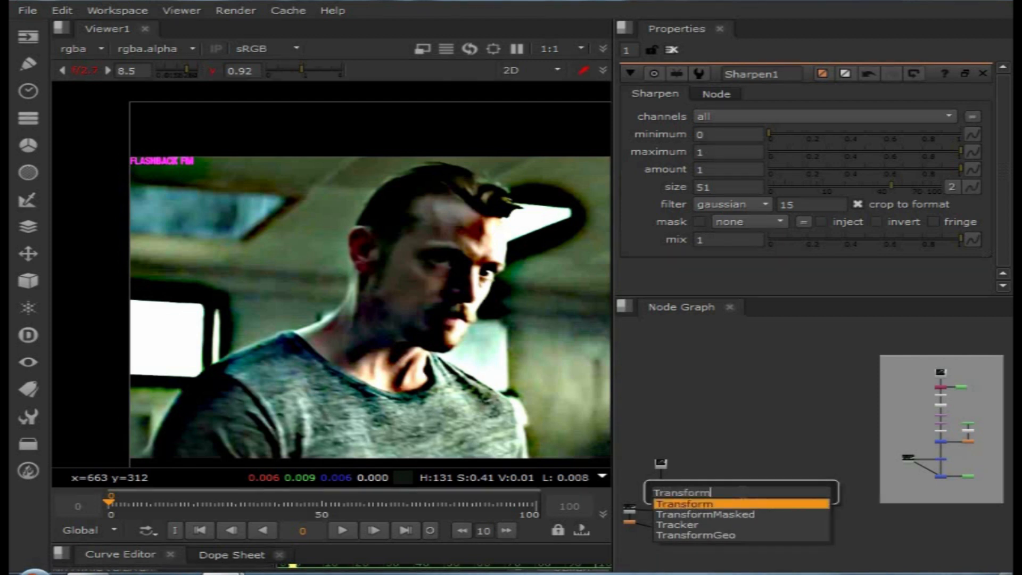
{"action": "key", "text": "Return"}
- Connect the Tracker node beneath the Sharpen and display its output in the viewer
{"action": "middle_click_drag", "start_coordinate": [744, 496], "coordinate": [837, 480]}
{"action": "scroll", "coordinate": [962, 369], "scroll_direction": "up", "scroll_amount": 5}
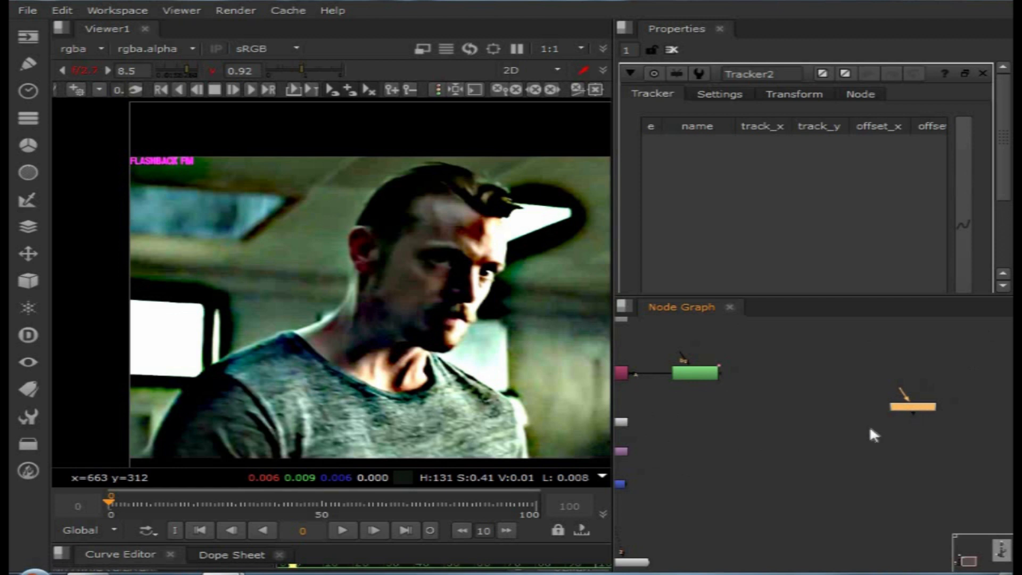
{"action": "middle_click_drag", "start_coordinate": [736, 518], "coordinate": [997, 368]}
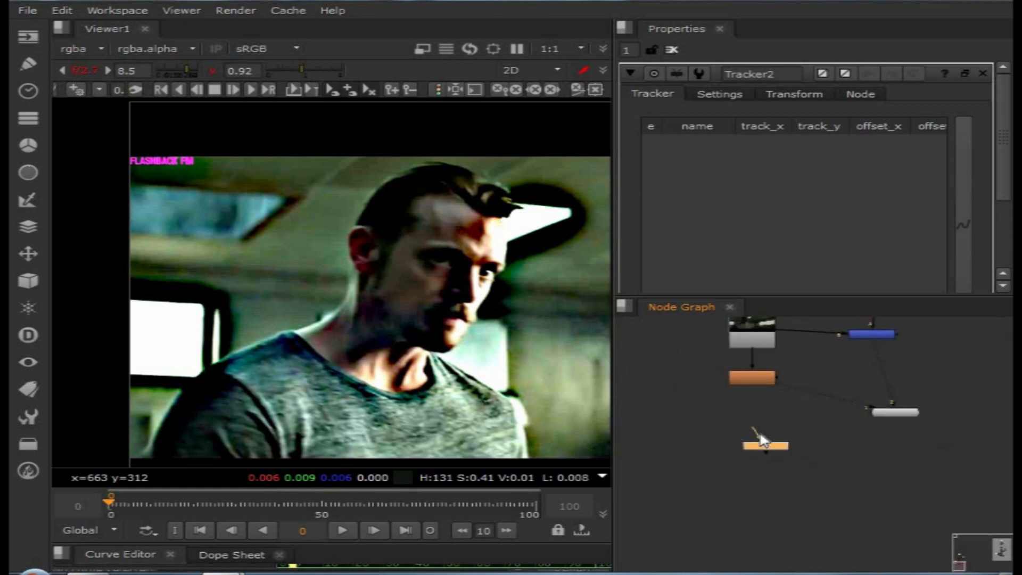
{"action": "left_click_drag", "start_coordinate": [774, 451], "coordinate": [762, 418]}
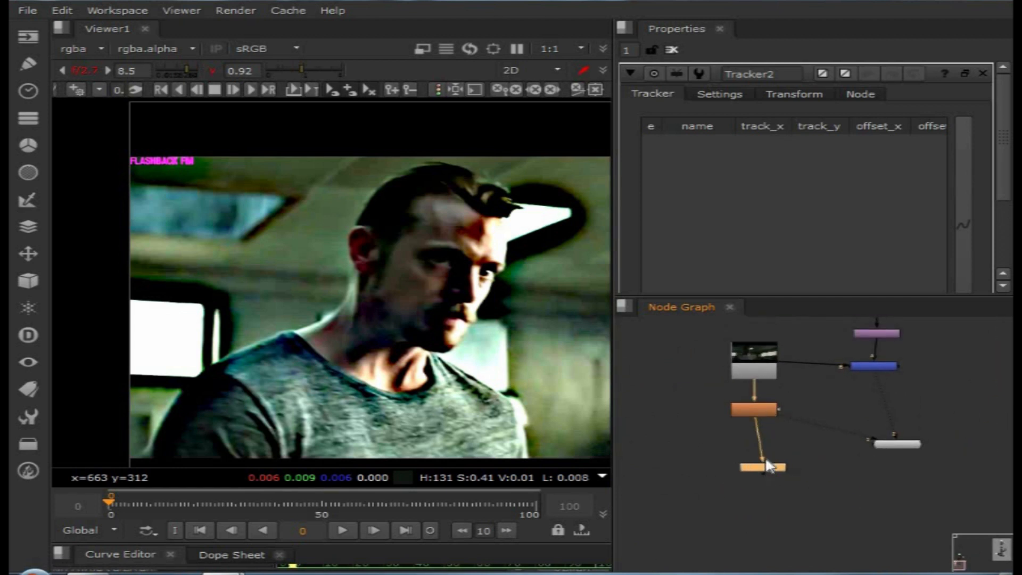
{"action": "key", "text": "1"}
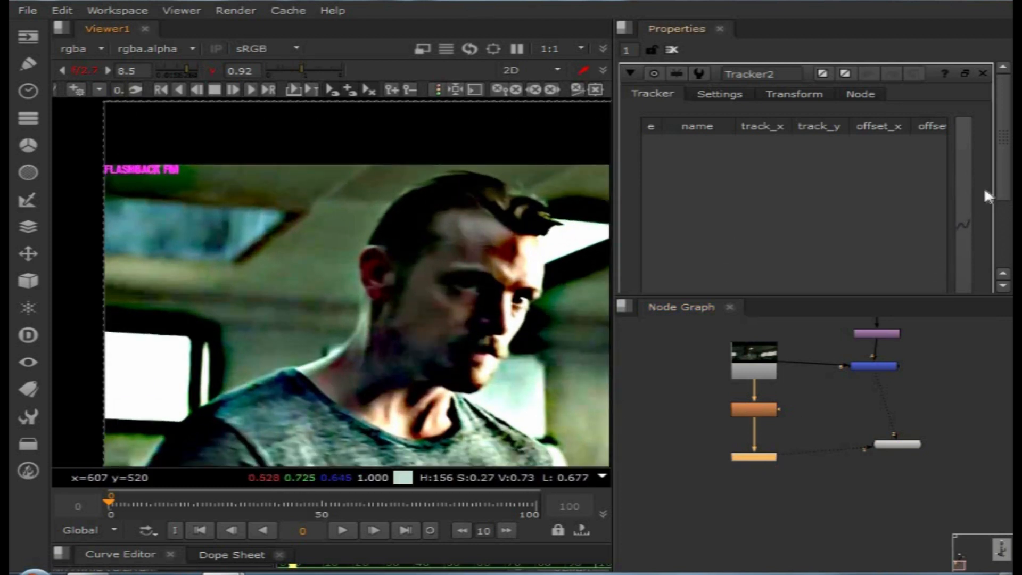
- Add a track in the Tracker and place its point on the right-hand corner of the blue ceiling window
{"action": "left_click_drag", "start_coordinate": [1001, 202], "coordinate": [1001, 267]}
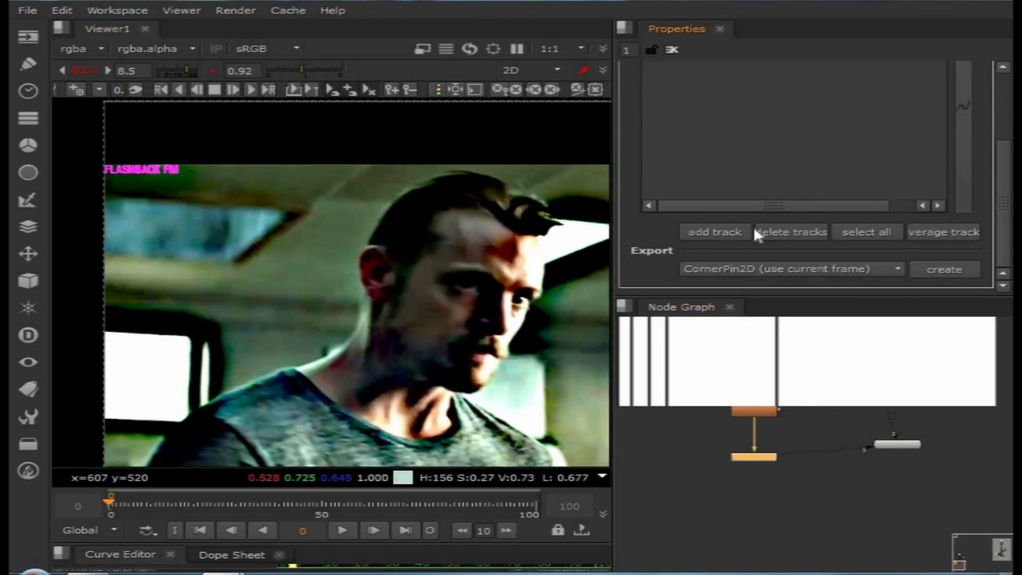
{"action": "left_click", "coordinate": [724, 232]}
{"action": "scroll", "coordinate": [288, 261], "scroll_direction": "down", "scroll_amount": 2}
{"action": "scroll", "coordinate": [426, 346], "scroll_direction": "up", "scroll_amount": 4}
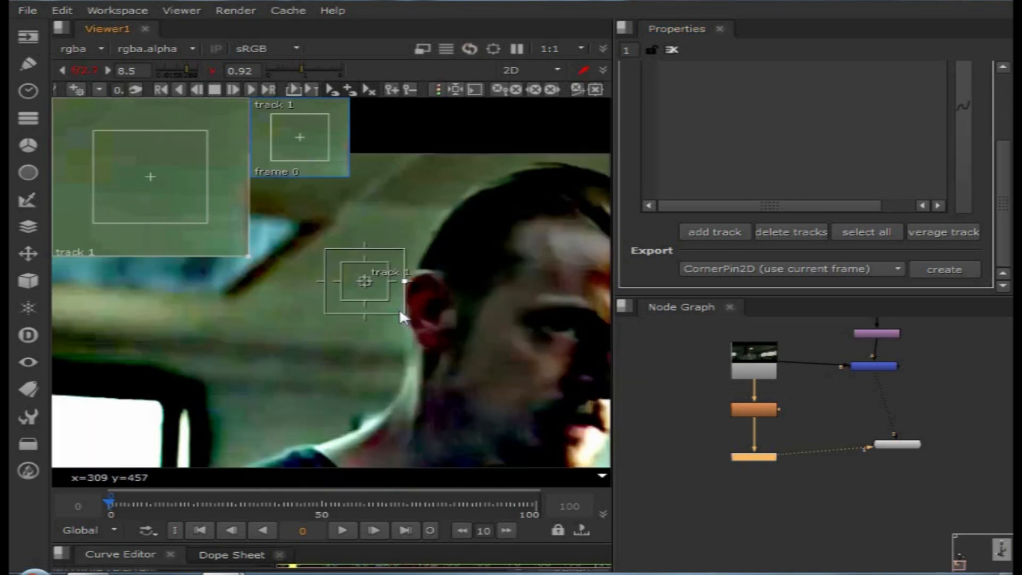
{"action": "scroll", "coordinate": [446, 375], "scroll_direction": "up", "scroll_amount": 3}
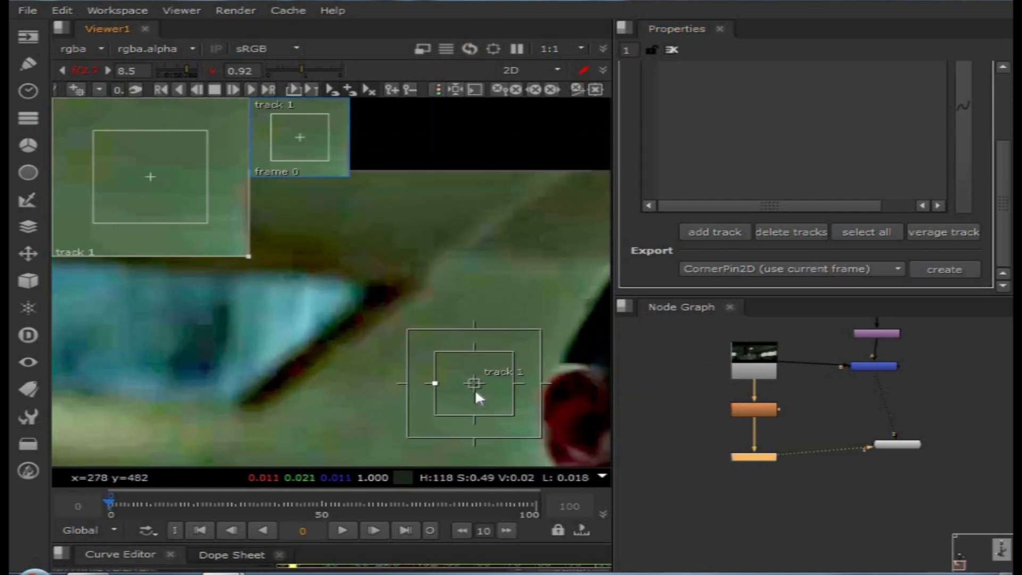
{"action": "left_click_drag", "start_coordinate": [446, 372], "coordinate": [379, 294]}
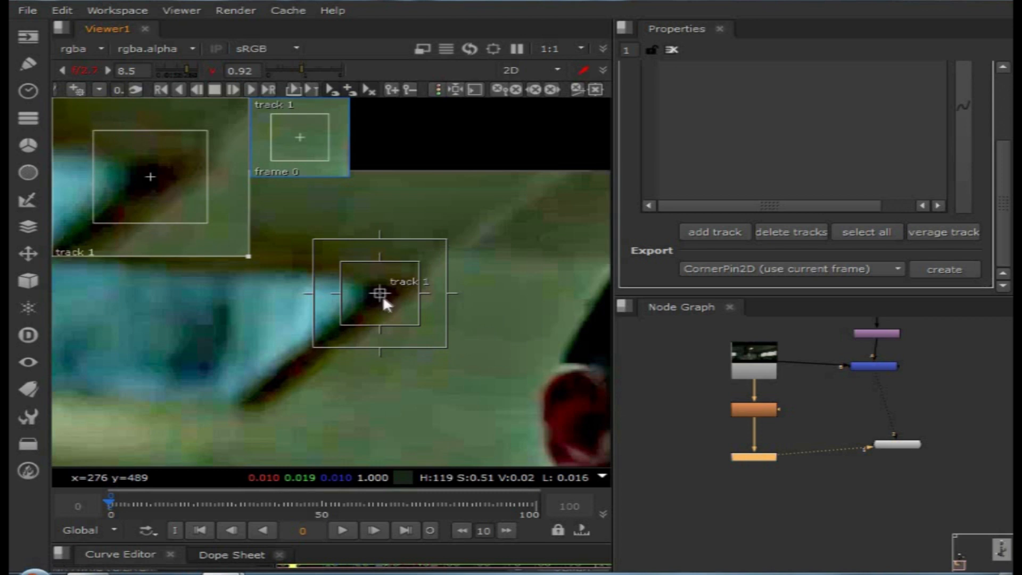
- Resize the track's pattern box around the window corner and enlarge the search box surrounding it
{"action": "left_click_drag", "start_coordinate": [421, 324], "coordinate": [429, 336]}
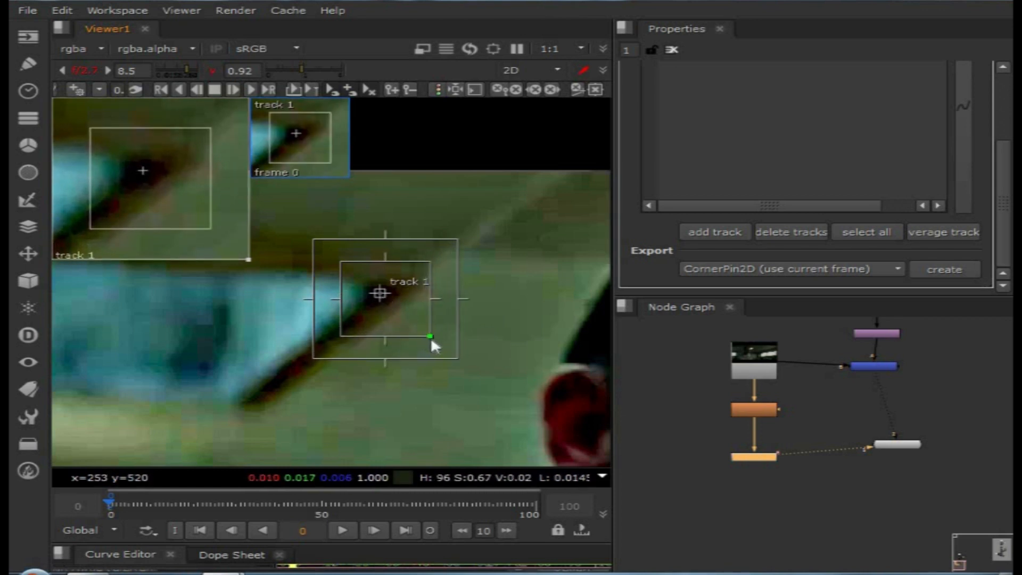
{"action": "left_click_drag", "start_coordinate": [430, 336], "coordinate": [470, 373]}
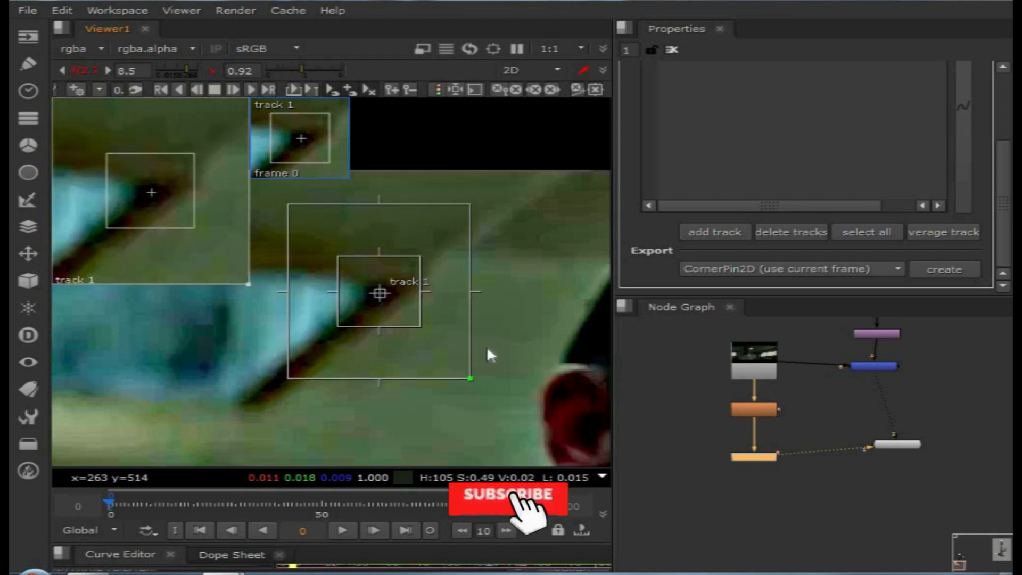
{"action": "scroll", "coordinate": [484, 352], "scroll_direction": "down", "scroll_amount": 2}
{"action": "left_click_drag", "start_coordinate": [477, 359], "coordinate": [478, 358]}
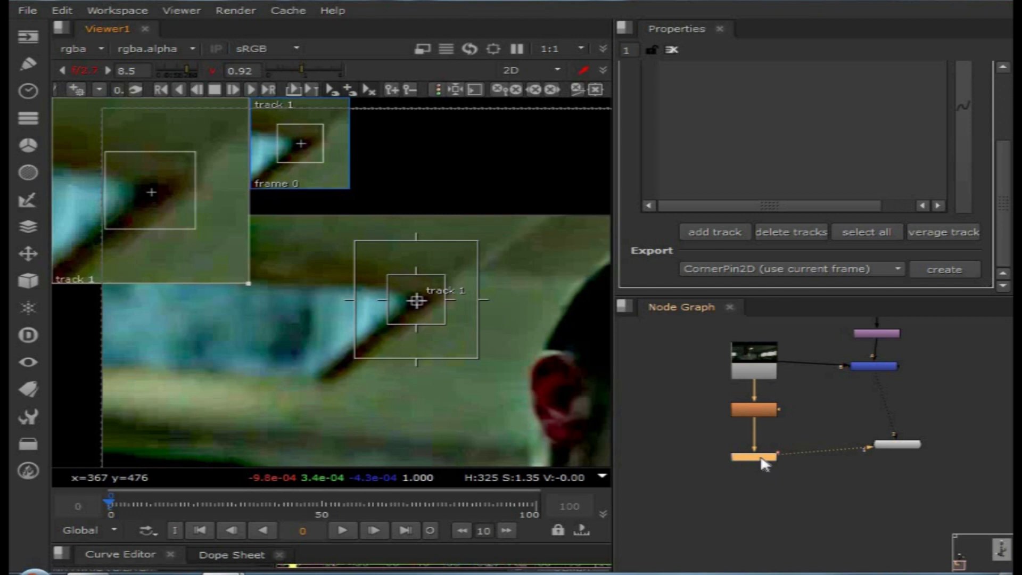
{"action": "scroll", "coordinate": [503, 289], "scroll_direction": "down", "scroll_amount": 2}
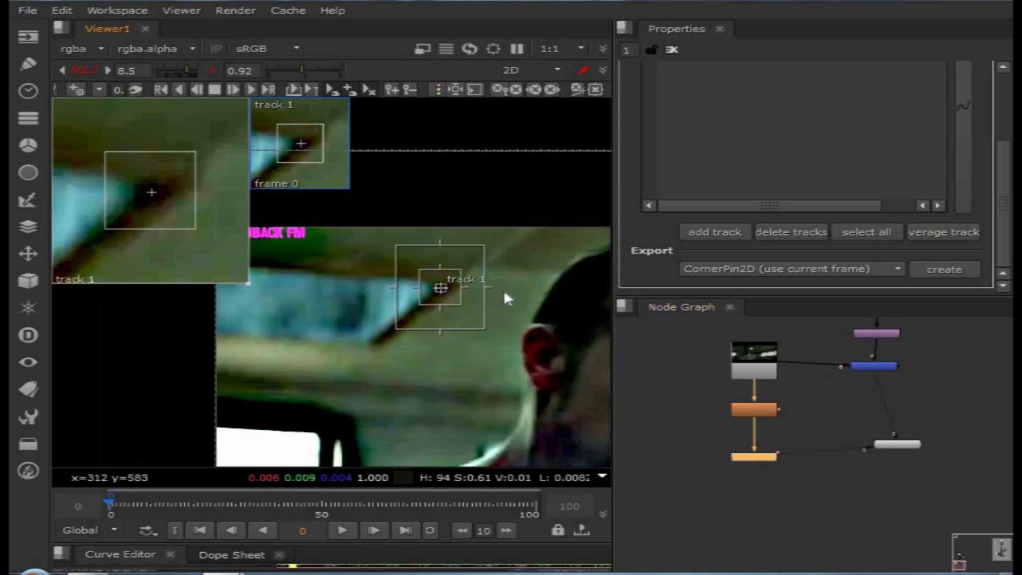
- Track the window-corner point forward through the footage to frame 100
{"action": "left_click", "coordinate": [252, 90]}
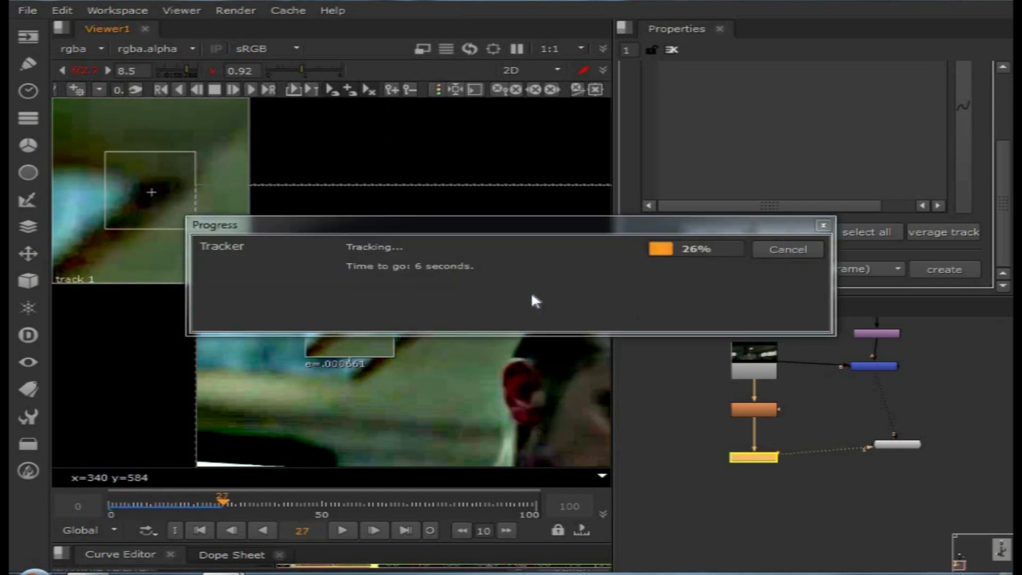
{"action": "left_click_drag", "start_coordinate": [497, 226], "coordinate": [504, 157]}
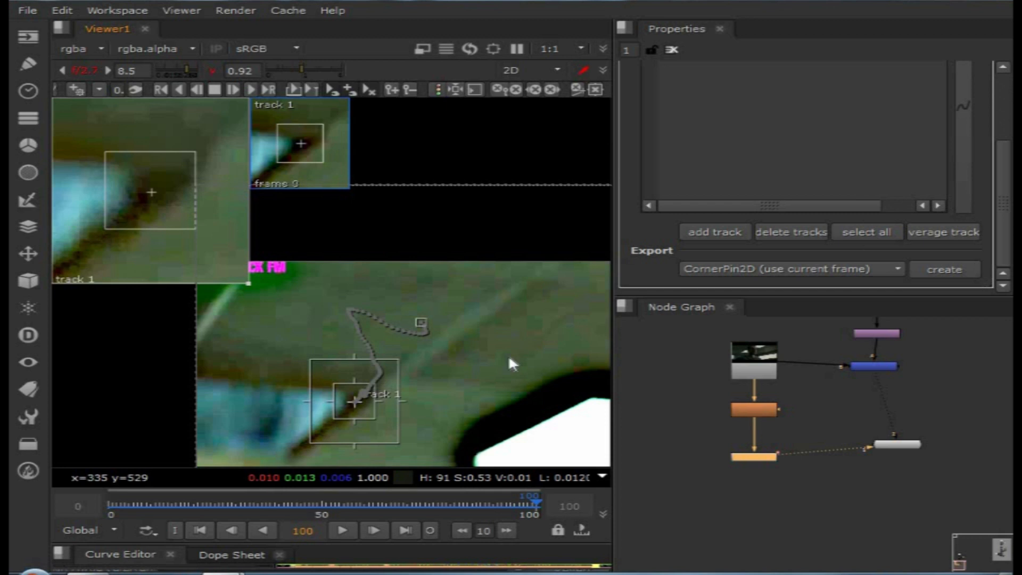
{"action": "scroll", "coordinate": [508, 368], "scroll_direction": "down", "scroll_amount": 1}
{"action": "middle_click_drag", "start_coordinate": [507, 389], "coordinate": [500, 368]}
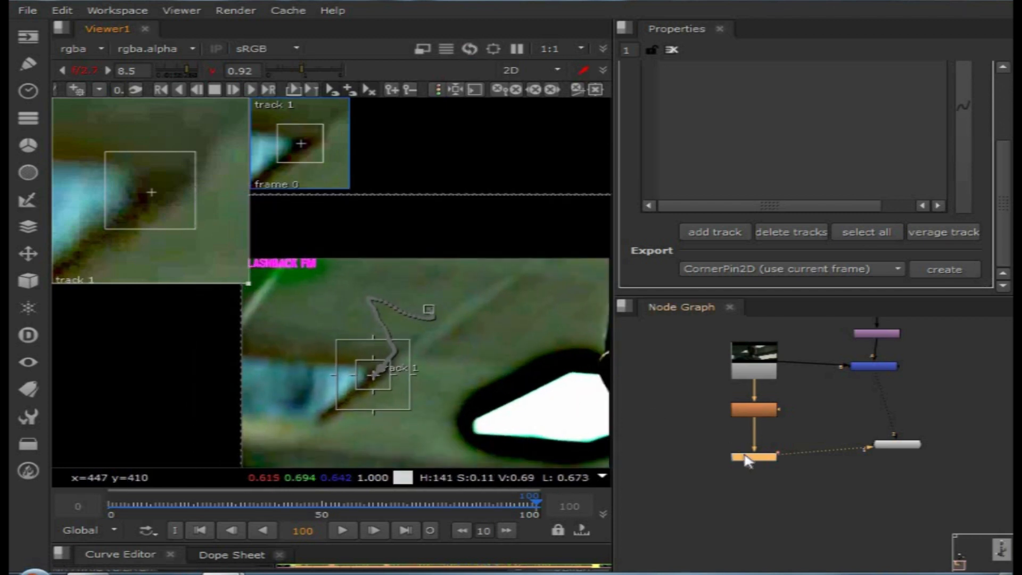
- Examine the tracking error colours along the track's path and turn the colour display off again
{"action": "left_click", "coordinate": [438, 90]}
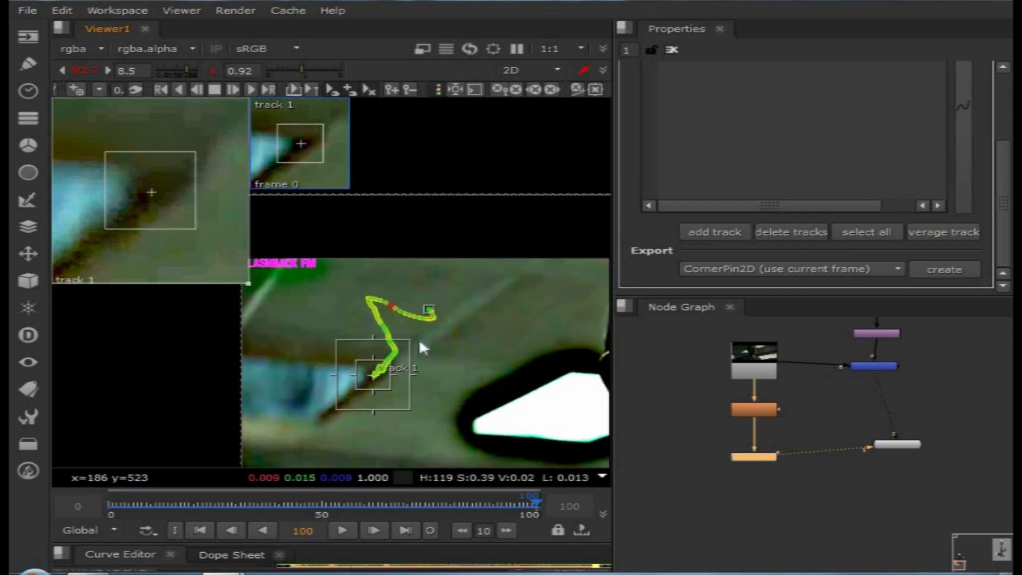
{"action": "scroll", "coordinate": [413, 340], "scroll_direction": "up", "scroll_amount": 2}
{"action": "left_click", "coordinate": [439, 92]}
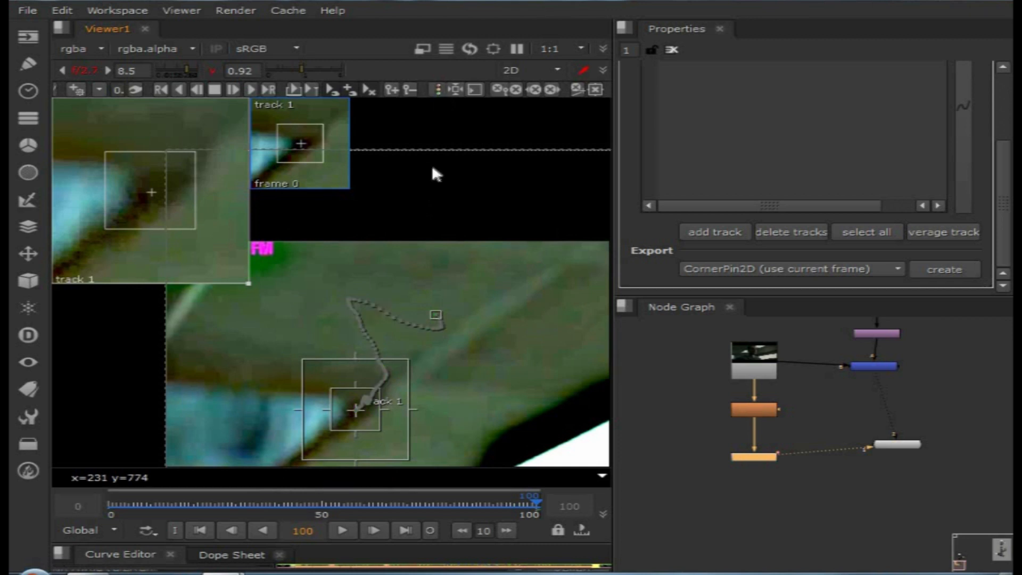
- Show the Tracker's translate x curve in a maximised Curve Editor and frame the whole curve
{"action": "left_click_drag", "start_coordinate": [390, 543], "coordinate": [394, 341]}
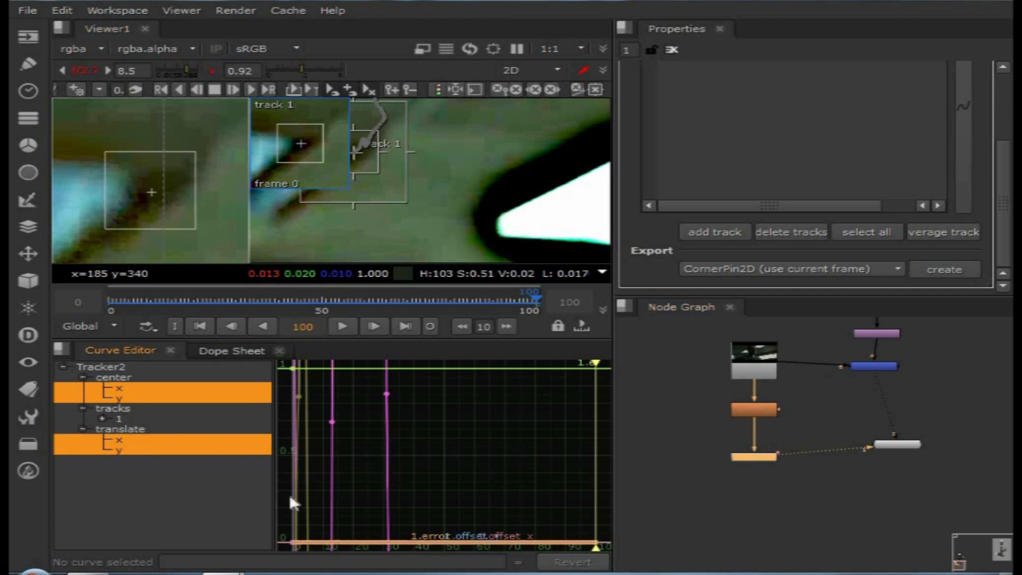
{"action": "left_click", "coordinate": [119, 439]}
{"action": "key", "text": "f"}
{"action": "key", "text": "space"}
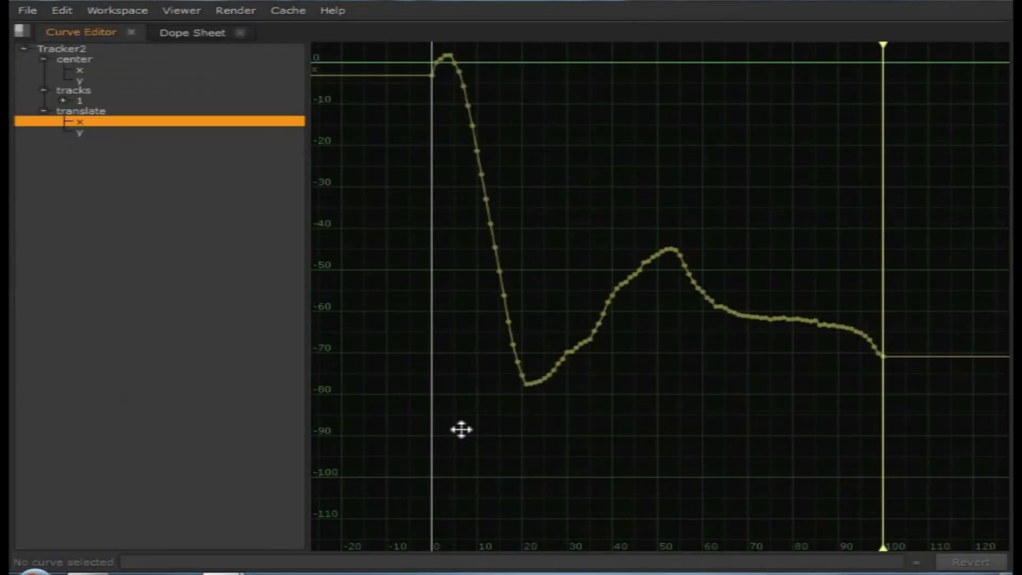
- Select all keyframes of the translate x curve and filter them with a value of 0.005
{"action": "left_click_drag", "start_coordinate": [546, 288], "coordinate": [859, 503]}
{"action": "right_click", "coordinate": [523, 271]}
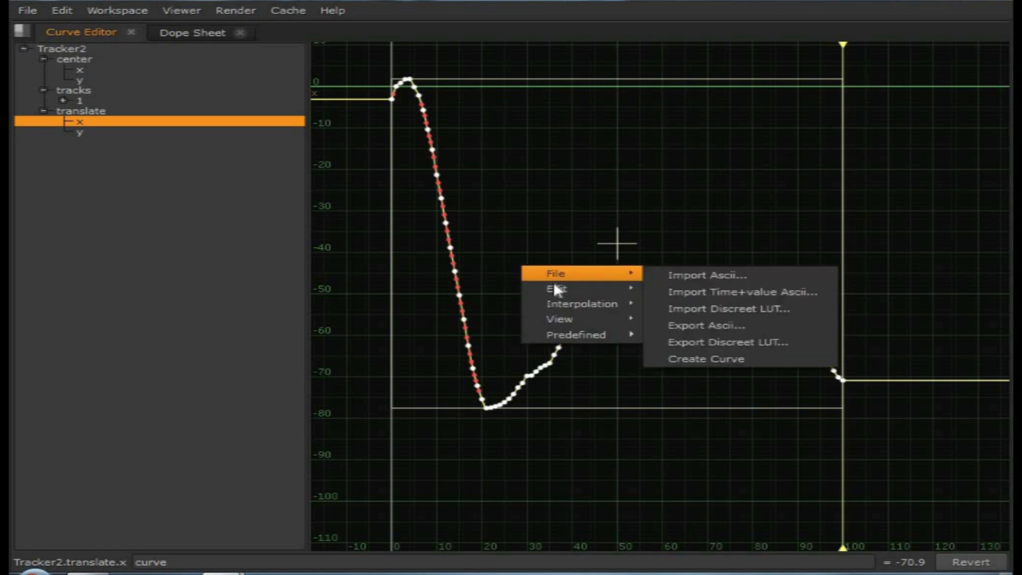
{"action": "mouse_move", "coordinate": [558, 288]}
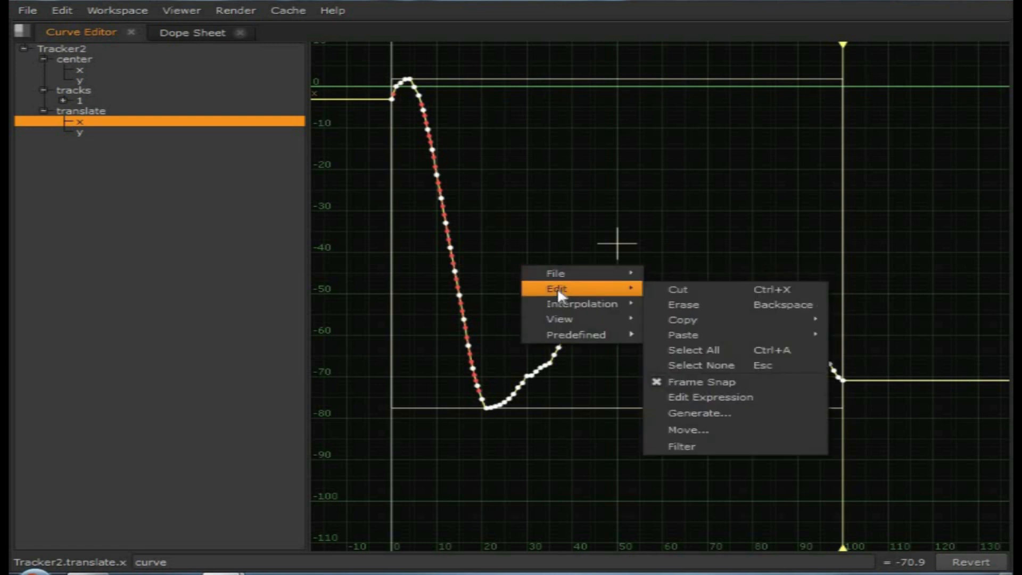
{"action": "left_click", "coordinate": [696, 448]}
{"action": "type", "text": "0.005"}
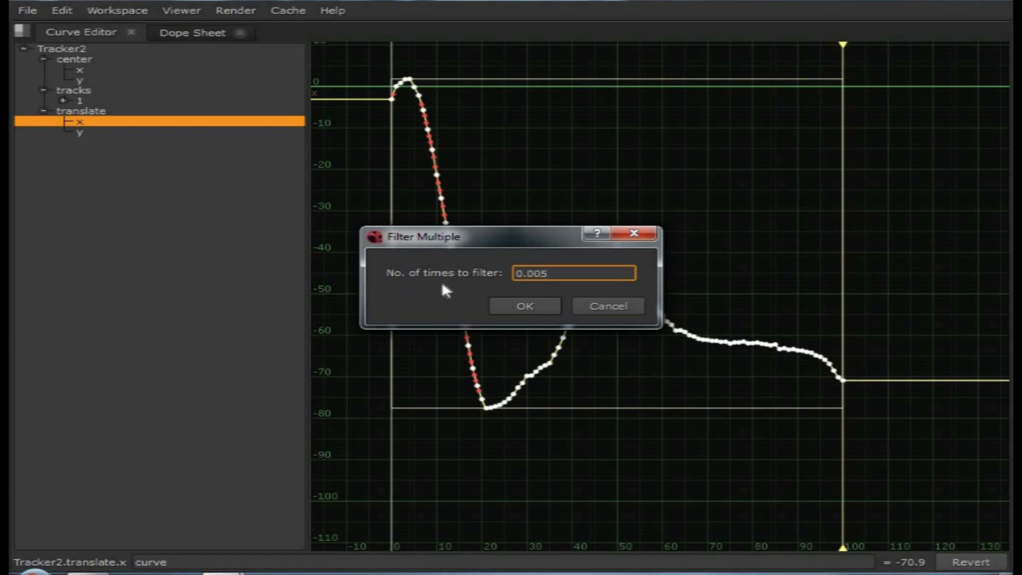
{"action": "left_click", "coordinate": [524, 306]}
- Filter all keyframes of the translate x curve two more times to smooth it further
{"action": "left_click_drag", "start_coordinate": [884, 446], "coordinate": [376, 68]}
{"action": "right_click", "coordinate": [484, 131]}
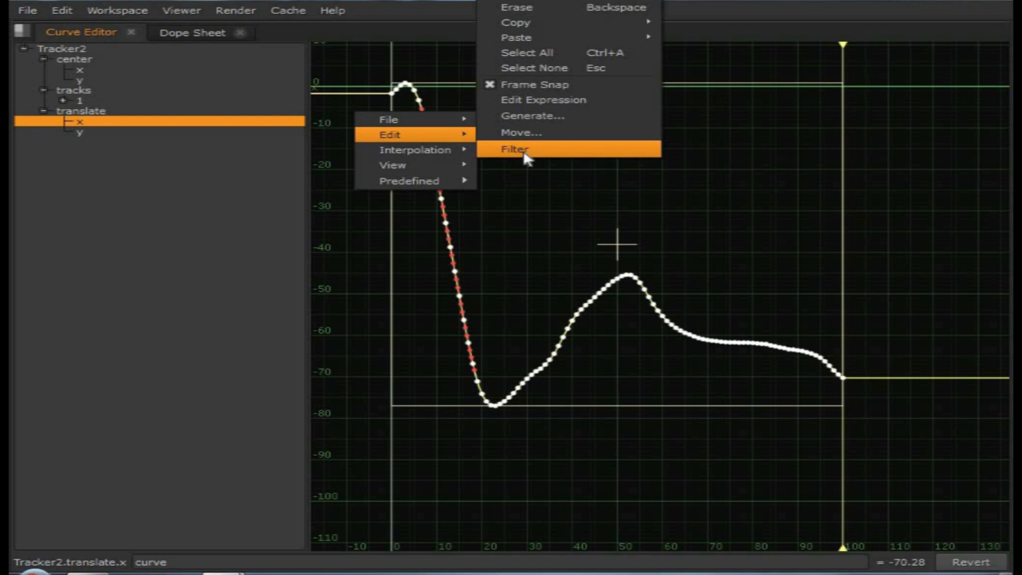
{"action": "left_click", "coordinate": [518, 155]}
{"action": "left_click", "coordinate": [525, 306]}
{"action": "left_click_drag", "start_coordinate": [893, 437], "coordinate": [421, 89]}
{"action": "right_click", "coordinate": [499, 129]}
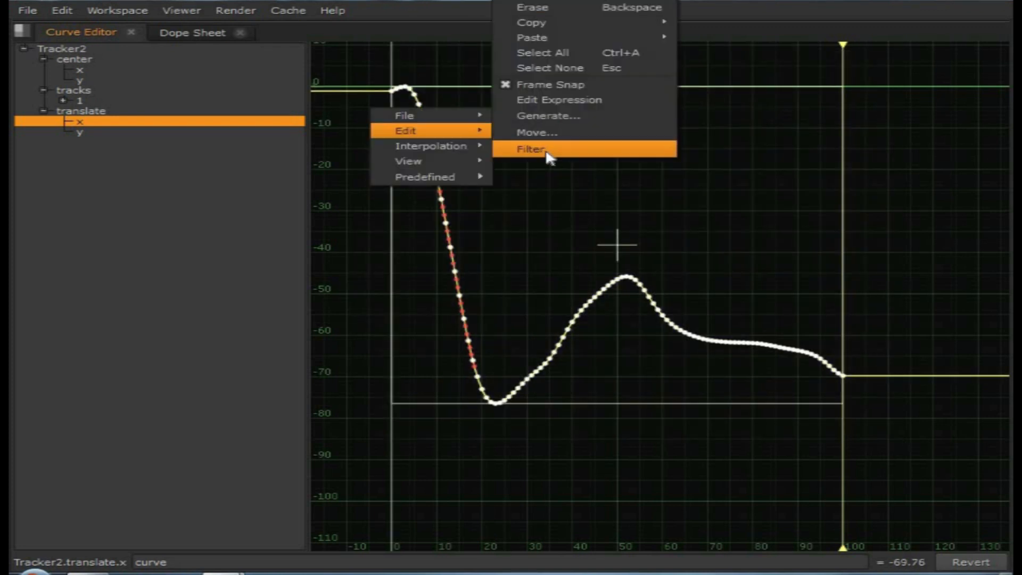
{"action": "left_click", "coordinate": [532, 150]}
{"action": "left_click", "coordinate": [548, 312]}
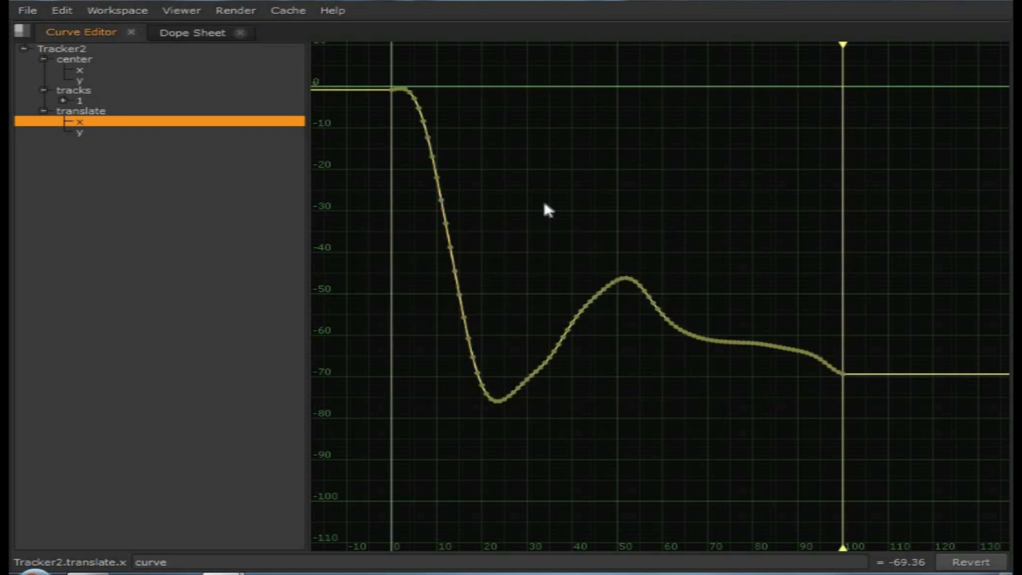
- Show the translate y curve, select all its keyframes and filter them with a value of 5
{"action": "key", "text": "space"}
{"action": "key", "text": "space"}
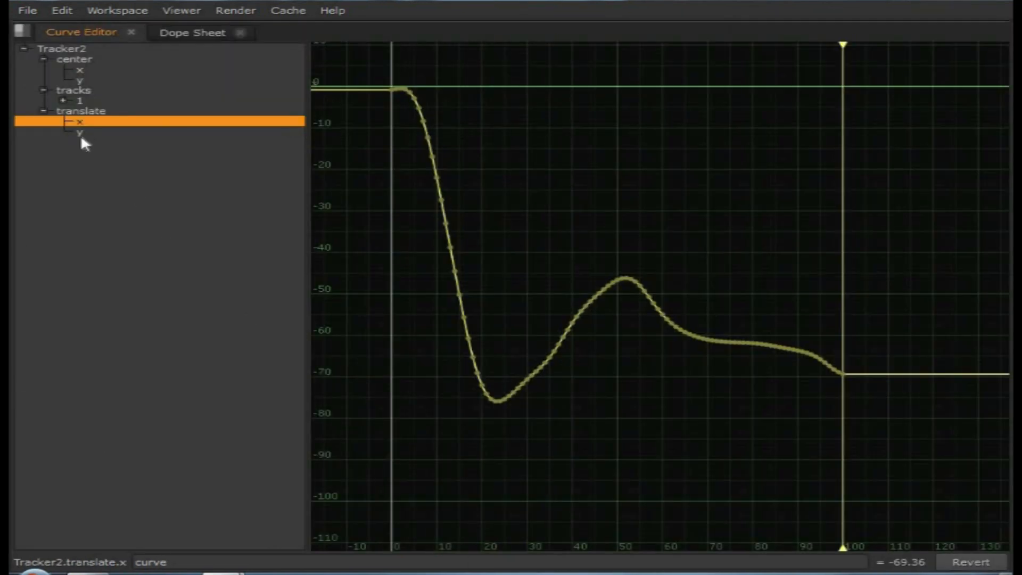
{"action": "left_click", "coordinate": [80, 133]}
{"action": "scroll", "coordinate": [590, 246], "scroll_direction": "down", "scroll_amount": 1}
{"action": "middle_click_drag", "start_coordinate": [590, 246], "coordinate": [575, 336]}
{"action": "scroll", "coordinate": [510, 283], "scroll_direction": "down", "scroll_amount": 2}
{"action": "middle_click_drag", "start_coordinate": [509, 283], "coordinate": [509, 238]}
{"action": "left_click_drag", "start_coordinate": [404, 74], "coordinate": [763, 465]}
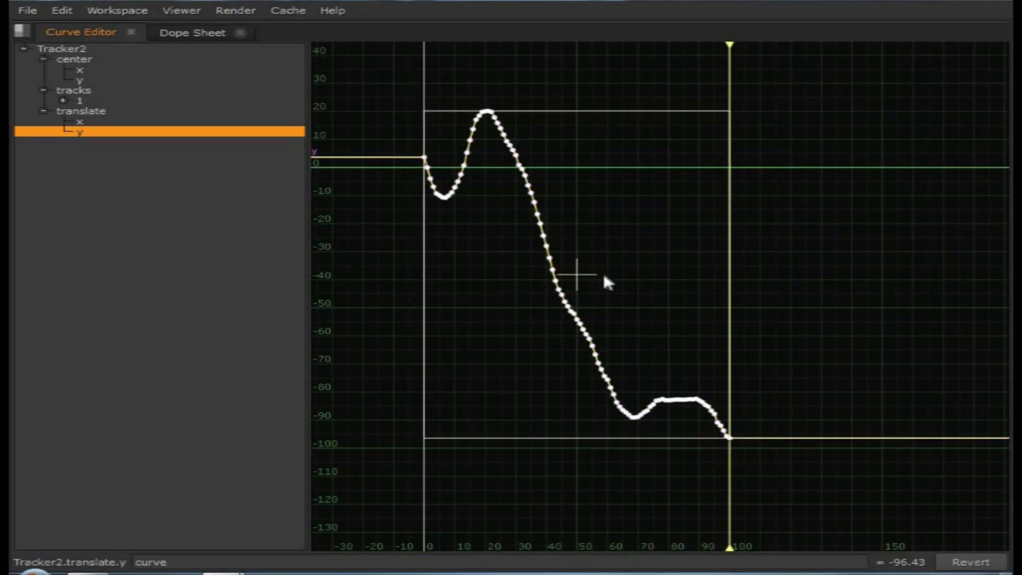
{"action": "right_click", "coordinate": [595, 254]}
{"action": "left_click", "coordinate": [636, 266]}
{"action": "type", "text": "5"}
{"action": "left_click", "coordinate": [536, 308]}
- Filter all translate y keyframes once more, and shrink the Curve Editor back beneath the viewer
{"action": "left_click_drag", "start_coordinate": [809, 477], "coordinate": [407, 67]}
{"action": "right_click", "coordinate": [487, 198]}
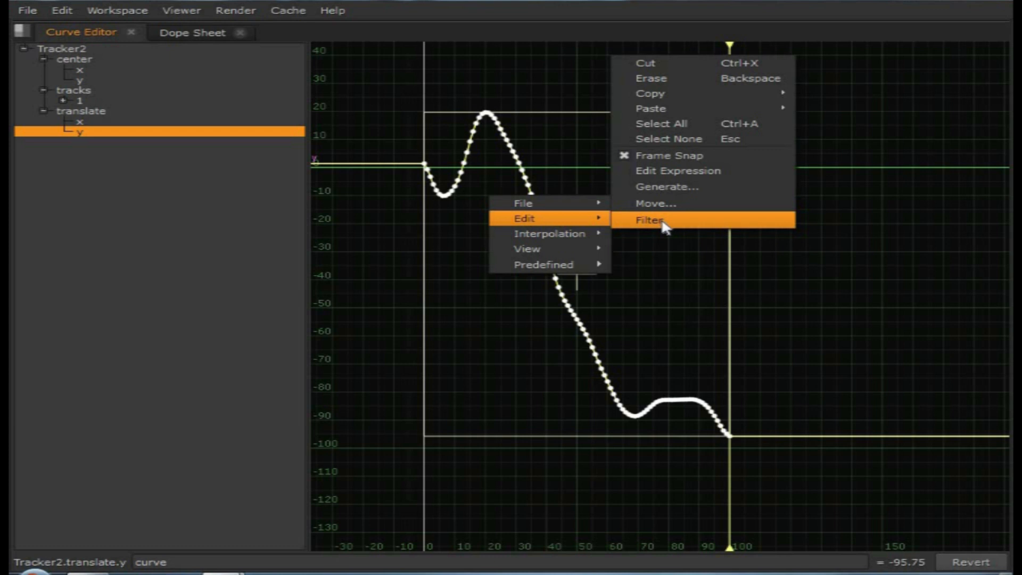
{"action": "left_click", "coordinate": [665, 220]}
{"action": "left_click", "coordinate": [538, 303]}
{"action": "left_click", "coordinate": [663, 254]}
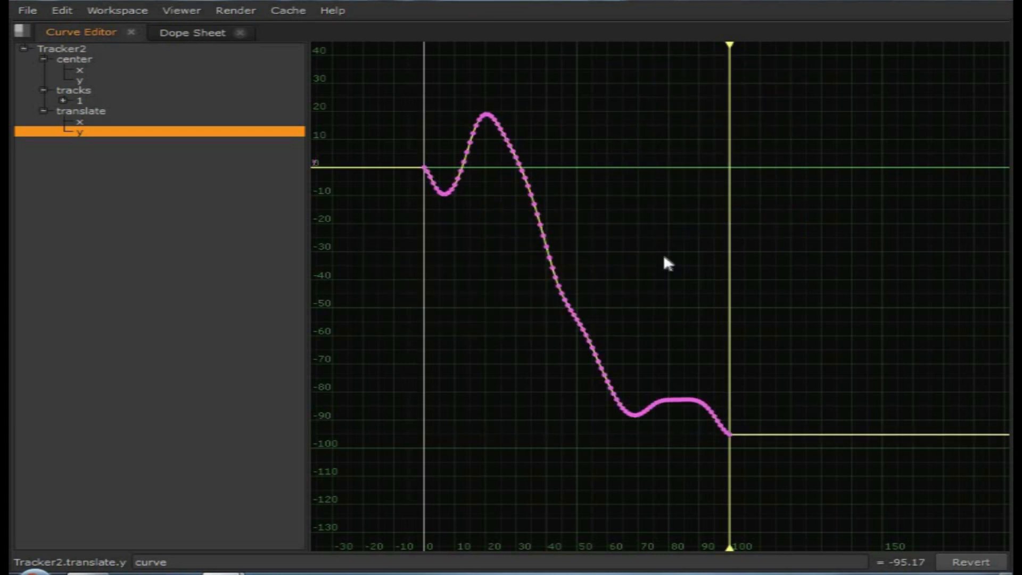
{"action": "key", "text": "space"}
{"action": "scroll", "coordinate": [389, 394], "scroll_direction": "down", "scroll_amount": 1}
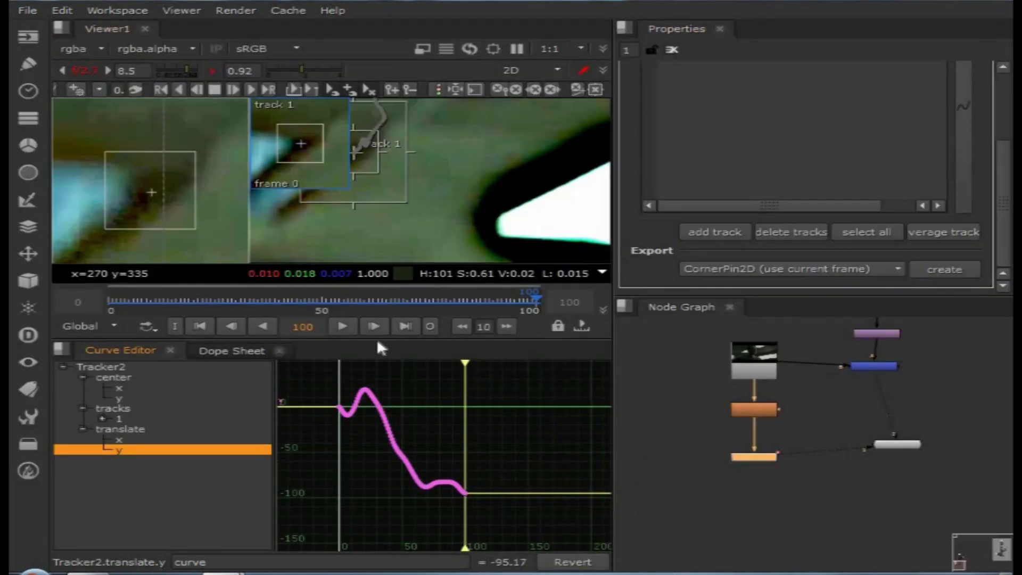
{"action": "left_click_drag", "start_coordinate": [378, 342], "coordinate": [387, 484]}
- Maximise the node graph and move Premult2 and Reformat2 slightly up, away from Merge2
{"action": "key", "text": "space"}
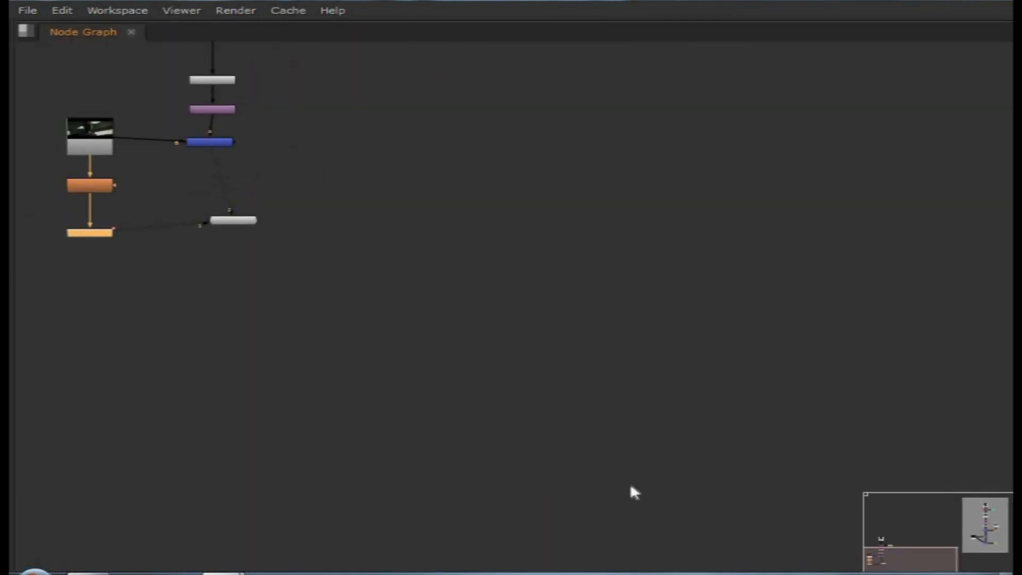
{"action": "key", "text": "f"}
{"action": "scroll", "coordinate": [452, 351], "scroll_direction": "up", "scroll_amount": 5}
{"action": "left_click_drag", "start_coordinate": [312, 256], "coordinate": [535, 403]}
{"action": "left_click_drag", "start_coordinate": [441, 373], "coordinate": [445, 338]}
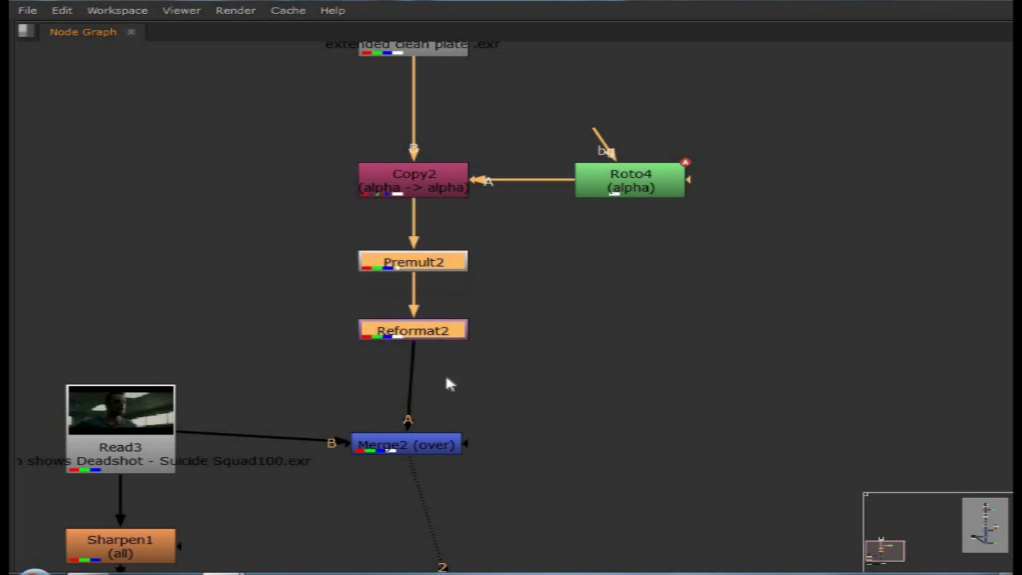
{"action": "scroll", "coordinate": [445, 357], "scroll_direction": "down", "scroll_amount": 3}
{"action": "left_click_drag", "start_coordinate": [443, 409], "coordinate": [448, 400]}
- Place Sharpen1 to the left of Read3, and move the disconnected Tracker2 beside the clean plate branch
{"action": "middle_click_drag", "start_coordinate": [291, 478], "coordinate": [374, 350]}
{"action": "left_click_drag", "start_coordinate": [317, 367], "coordinate": [155, 284]}
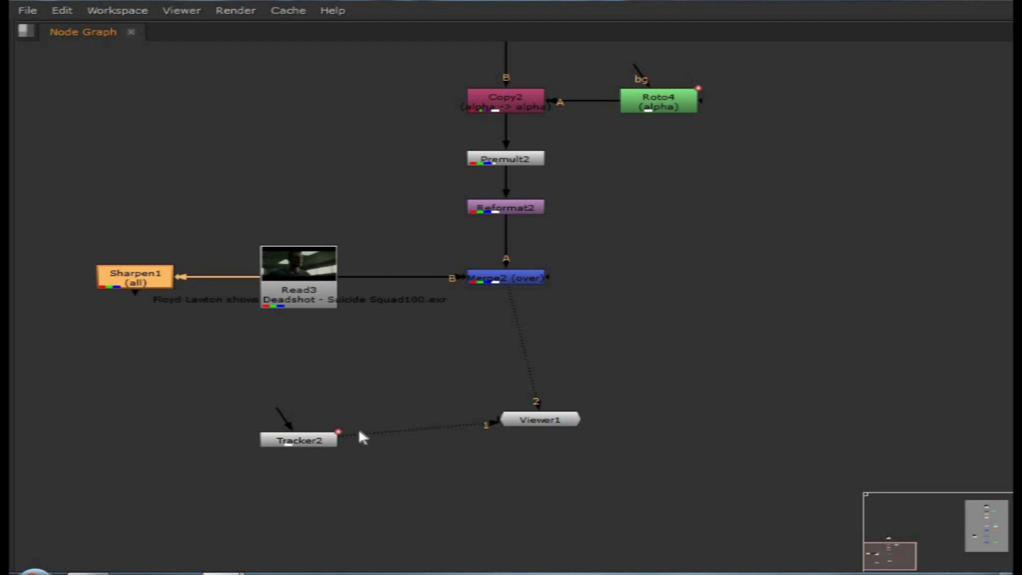
{"action": "scroll", "coordinate": [359, 432], "scroll_direction": "down", "scroll_amount": 3}
{"action": "middle_click_drag", "start_coordinate": [326, 474], "coordinate": [319, 486]}
{"action": "left_click_drag", "start_coordinate": [320, 486], "coordinate": [574, 331]}
- Move the clean plate nodes from Read4 down to Reformat2 up together to leave space above Merge2
{"action": "left_click_drag", "start_coordinate": [310, 121], "coordinate": [550, 378]}
{"action": "scroll", "coordinate": [465, 355], "scroll_direction": "up", "scroll_amount": 4}
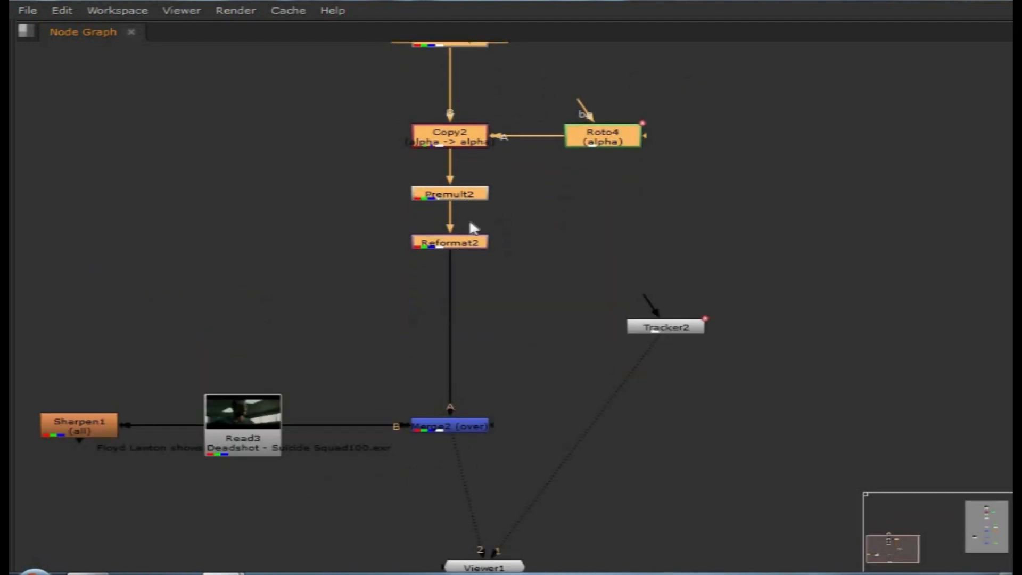
{"action": "scroll", "coordinate": [506, 292], "scroll_direction": "up", "scroll_amount": 2}
- Try Tracker2 between Reformat2 and Merge2, and pull it back out to an empty area of the graph
{"action": "left_click_drag", "start_coordinate": [771, 351], "coordinate": [463, 280]}
{"action": "scroll", "coordinate": [519, 300], "scroll_direction": "down", "scroll_amount": 3}
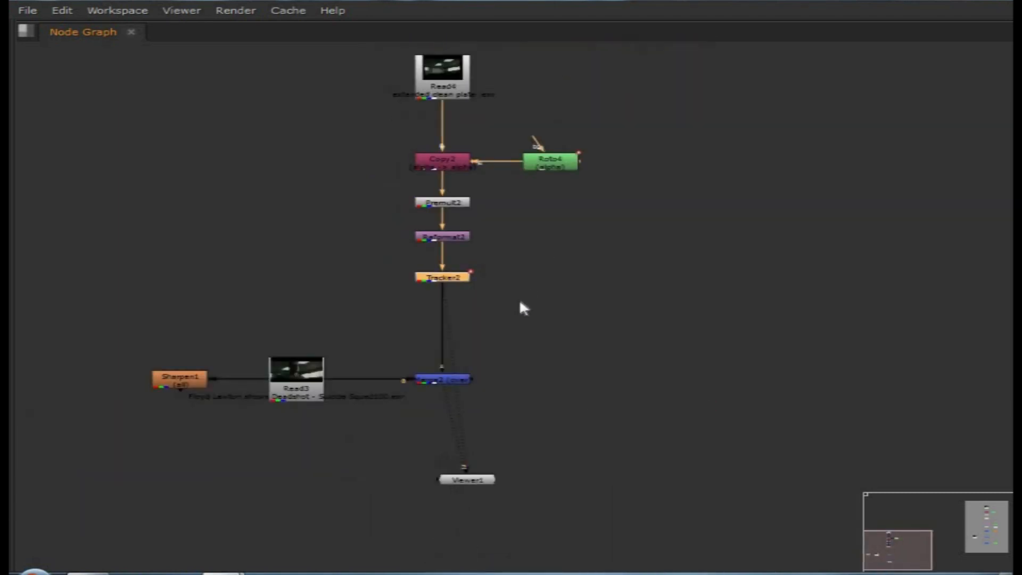
{"action": "scroll", "coordinate": [496, 343], "scroll_direction": "up", "scroll_amount": 2}
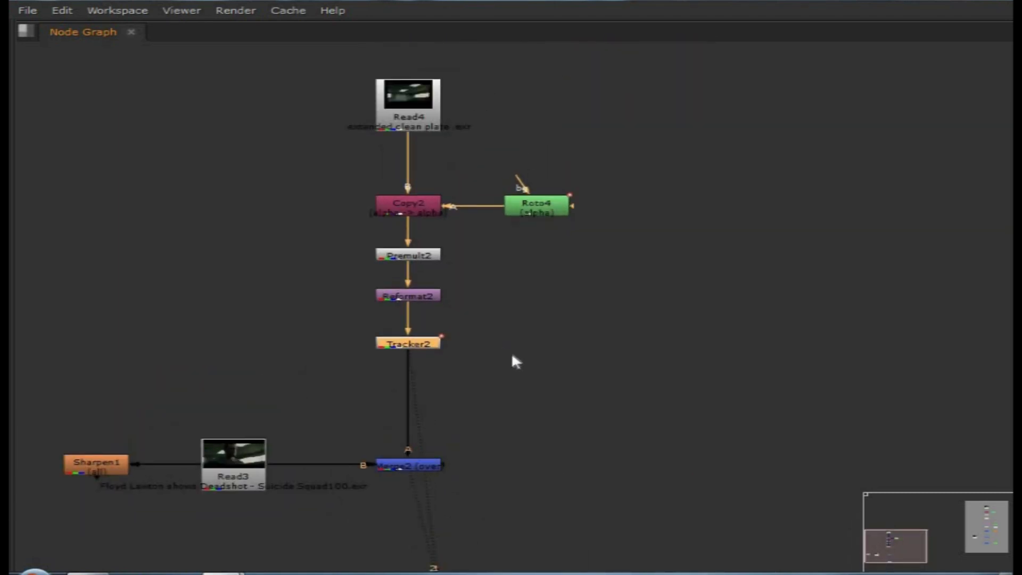
{"action": "middle_click_drag", "start_coordinate": [512, 355], "coordinate": [513, 362]}
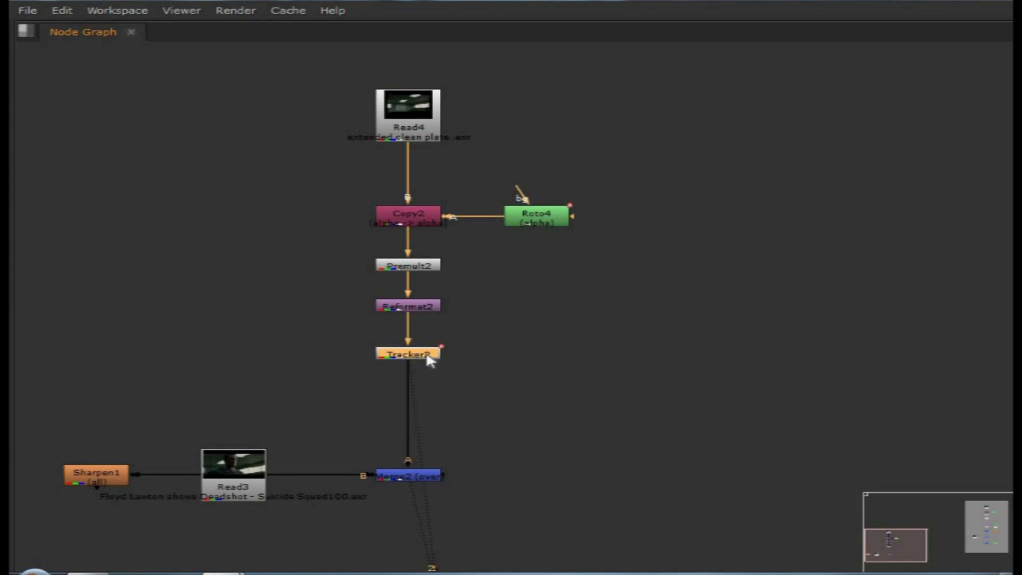
{"action": "left_click_drag", "start_coordinate": [430, 359], "coordinate": [77, 90]}
{"action": "scroll", "coordinate": [400, 346], "scroll_direction": "down", "scroll_amount": 5}
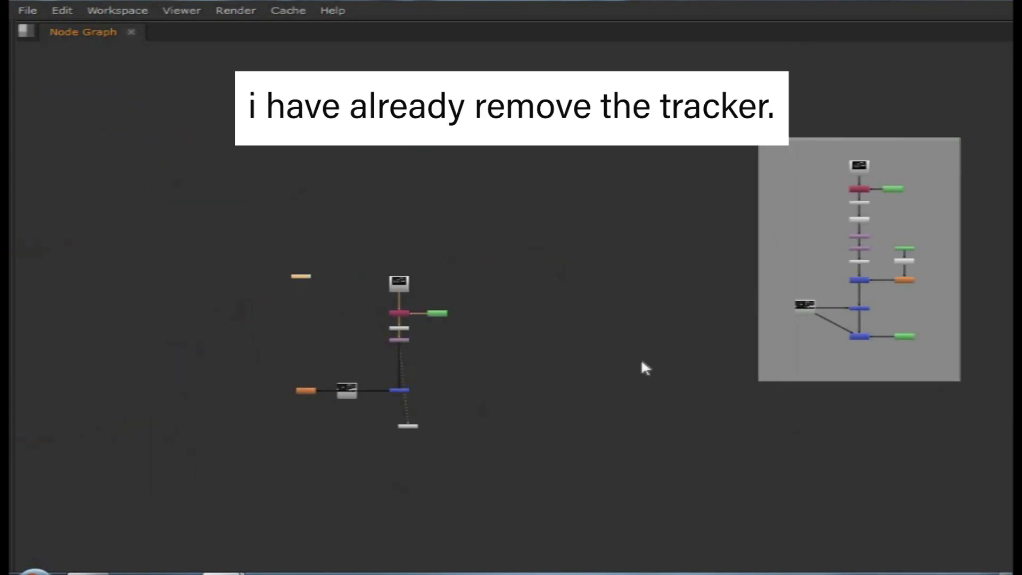
- Copy the Tracker1 node from the existing node tree in the backdrop and paste it beside Reformat2
{"action": "middle_click_drag", "start_coordinate": [708, 331], "coordinate": [668, 304]}
{"action": "scroll", "coordinate": [621, 289], "scroll_direction": "up", "scroll_amount": 6}
{"action": "scroll", "coordinate": [612, 319], "scroll_direction": "up", "scroll_amount": 3}
{"action": "middle_click_drag", "start_coordinate": [609, 345], "coordinate": [611, 438]}
{"action": "middle_click_drag", "start_coordinate": [602, 308], "coordinate": [605, 326]}
{"action": "scroll", "coordinate": [584, 383], "scroll_direction": "up", "scroll_amount": 3}
{"action": "scroll", "coordinate": [587, 388], "scroll_direction": "up", "scroll_amount": 1}
{"action": "left_click", "coordinate": [587, 387]}
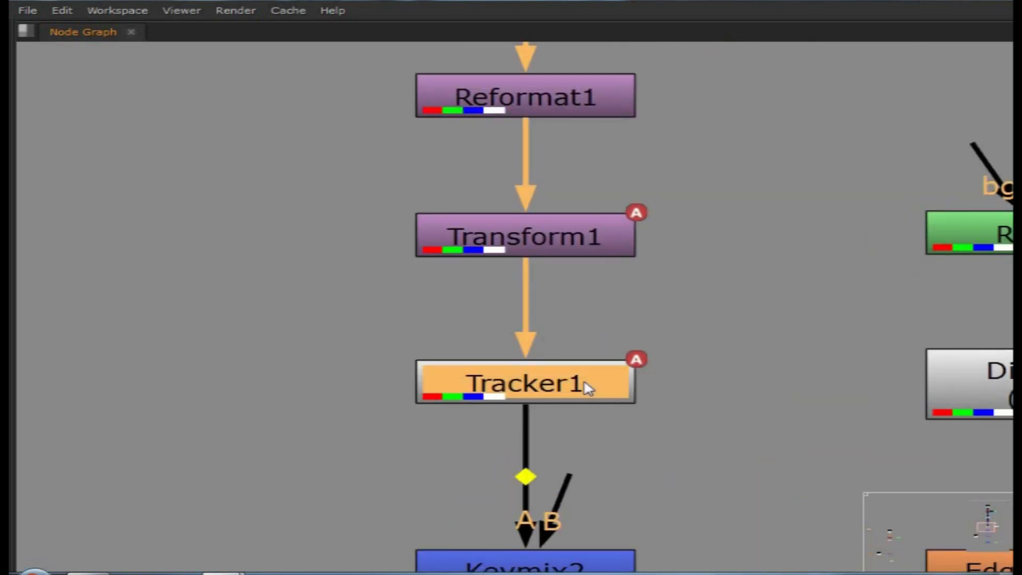
{"action": "scroll", "coordinate": [511, 417], "scroll_direction": "down", "scroll_amount": 7}
{"action": "scroll", "coordinate": [534, 369], "scroll_direction": "up", "scroll_amount": 5}
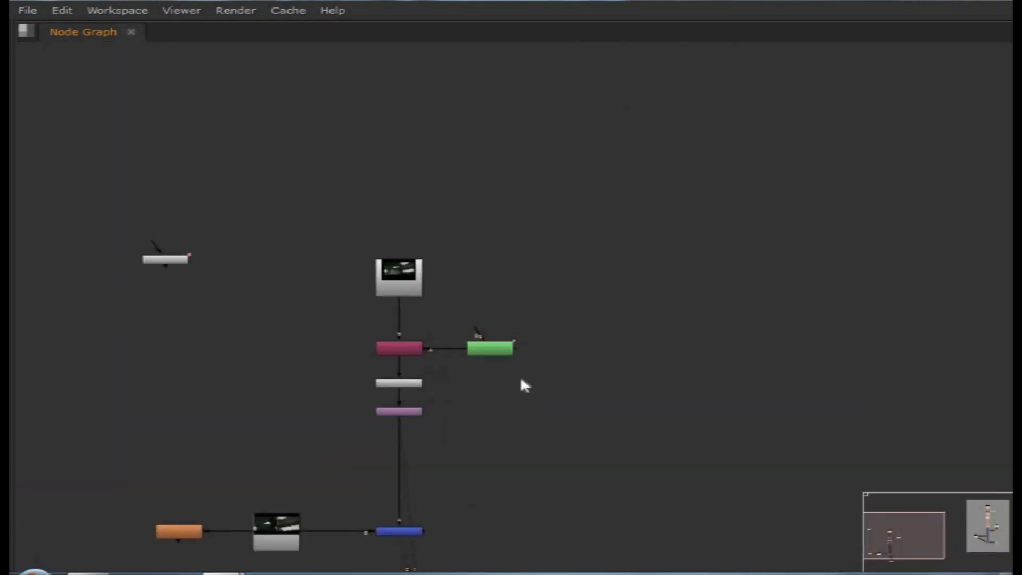
{"action": "key", "text": "ctrl+v"}
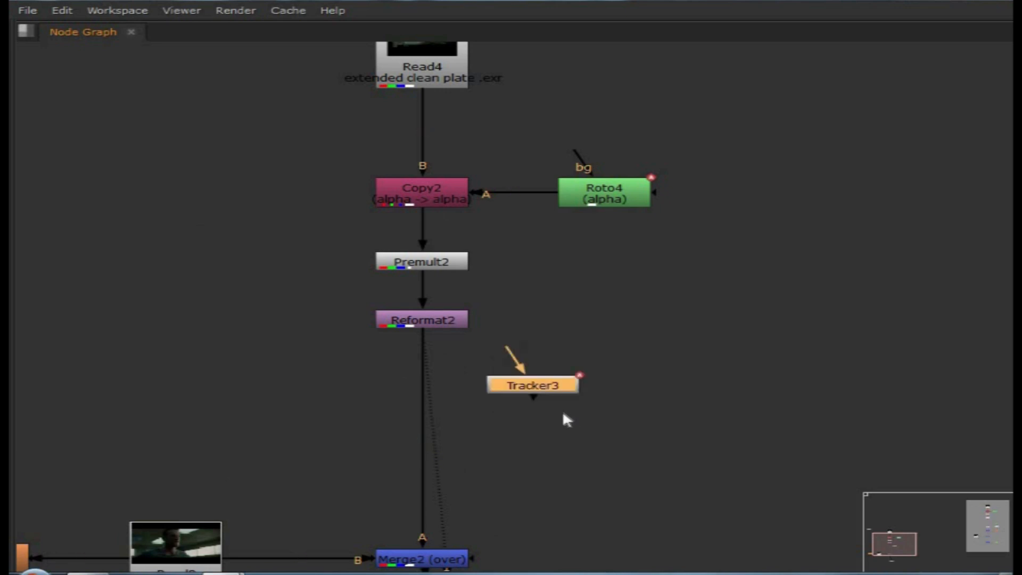
- Insert the pasted Tracker3 between Reformat2 and Merge2
{"action": "scroll", "coordinate": [563, 417], "scroll_direction": "up", "scroll_amount": 3}
{"action": "left_click_drag", "start_coordinate": [628, 337], "coordinate": [472, 383]}
{"action": "scroll", "coordinate": [511, 379], "scroll_direction": "down", "scroll_amount": 5}
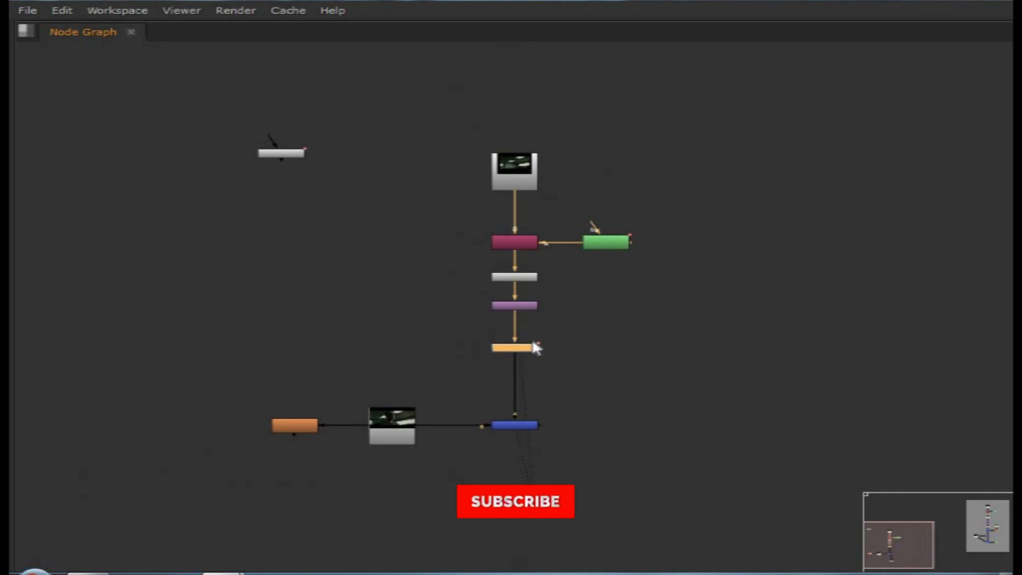
- Restore the full layout, open Read3's properties and display its original footage in the viewer
{"action": "key", "text": "space"}
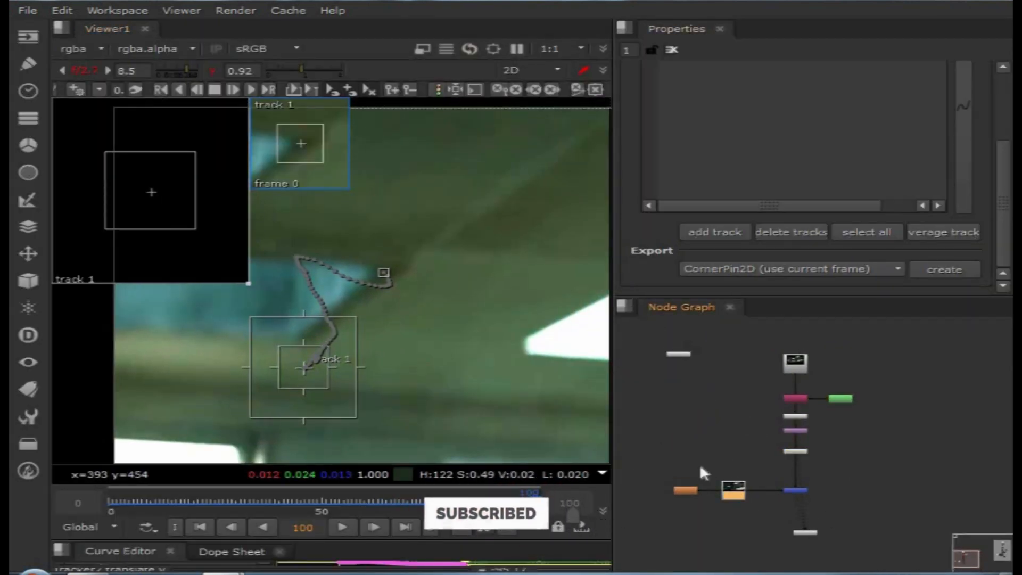
{"action": "double_click", "coordinate": [732, 488]}
{"action": "key", "text": "1"}
{"action": "scroll", "coordinate": [338, 279], "scroll_direction": "down", "scroll_amount": 4}
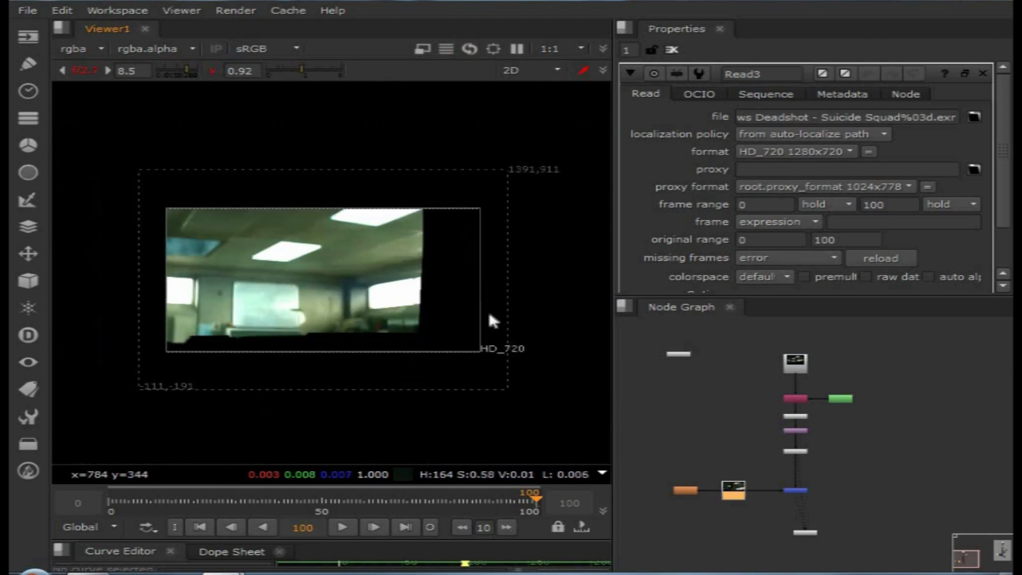
{"action": "scroll", "coordinate": [487, 307], "scroll_direction": "up", "scroll_amount": 2}
{"action": "key", "text": "2"}
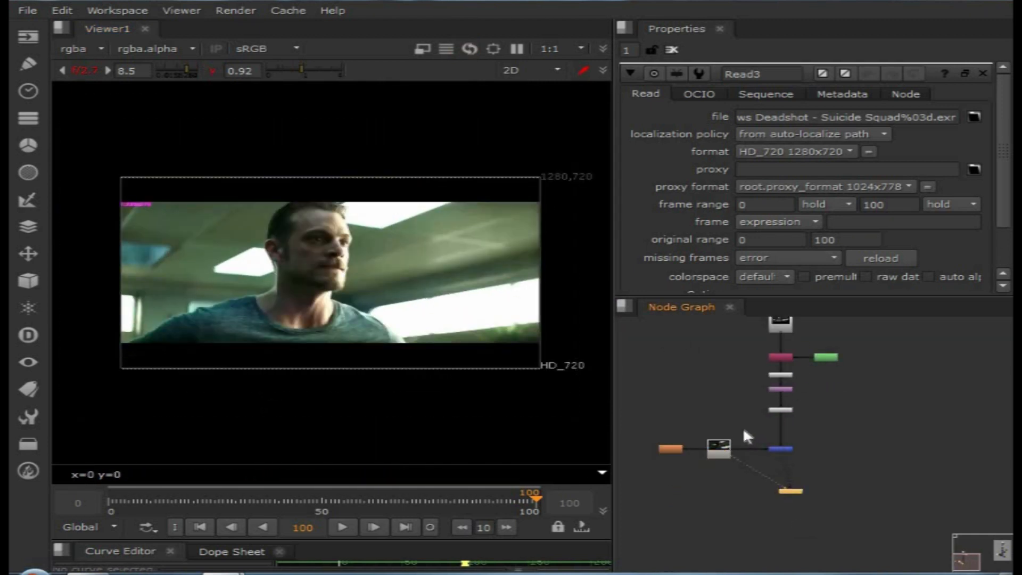
- Compare the composite with the original footage in the viewer at frame 100 and at frame 0
{"action": "key", "text": "1"}
{"action": "key", "text": "2"}
{"action": "key", "text": "1"}
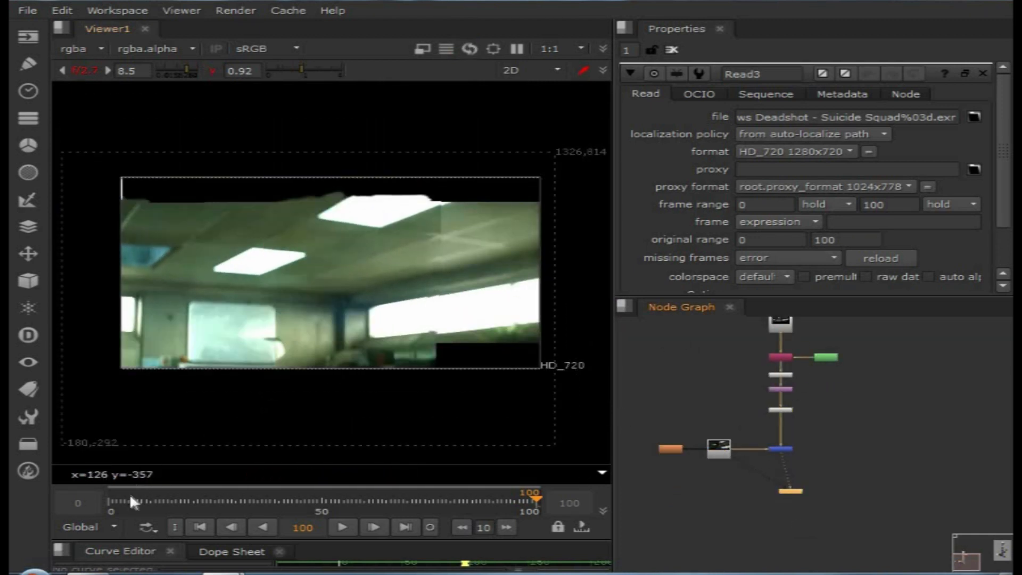
{"action": "left_click", "coordinate": [109, 503]}
{"action": "key", "text": "2"}
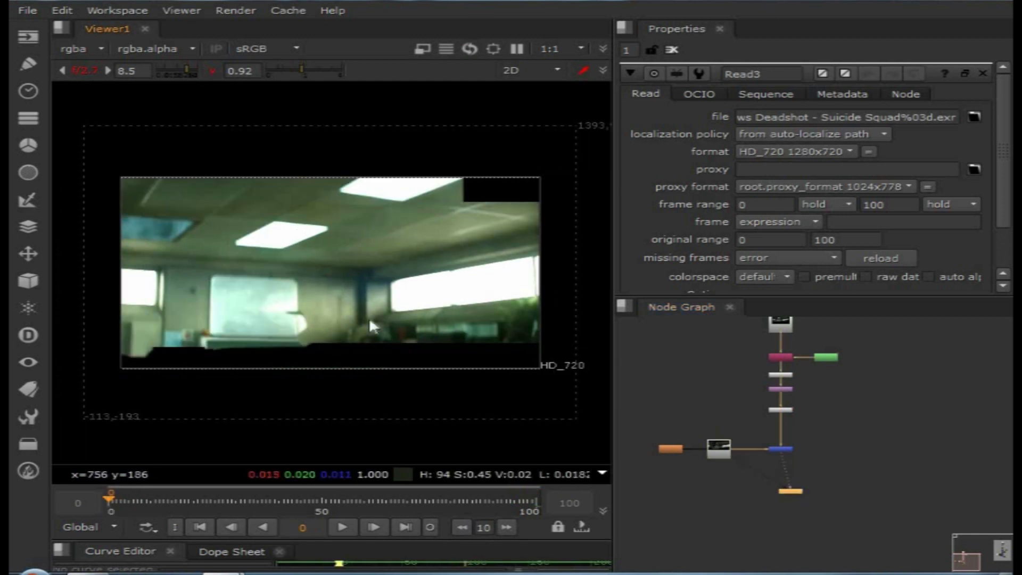
- Open Tracker3's properties and review its settings and match-move transform values
{"action": "key", "text": "1"}
{"action": "scroll", "coordinate": [761, 410], "scroll_direction": "up", "scroll_amount": 3}
{"action": "double_click", "coordinate": [812, 411]}
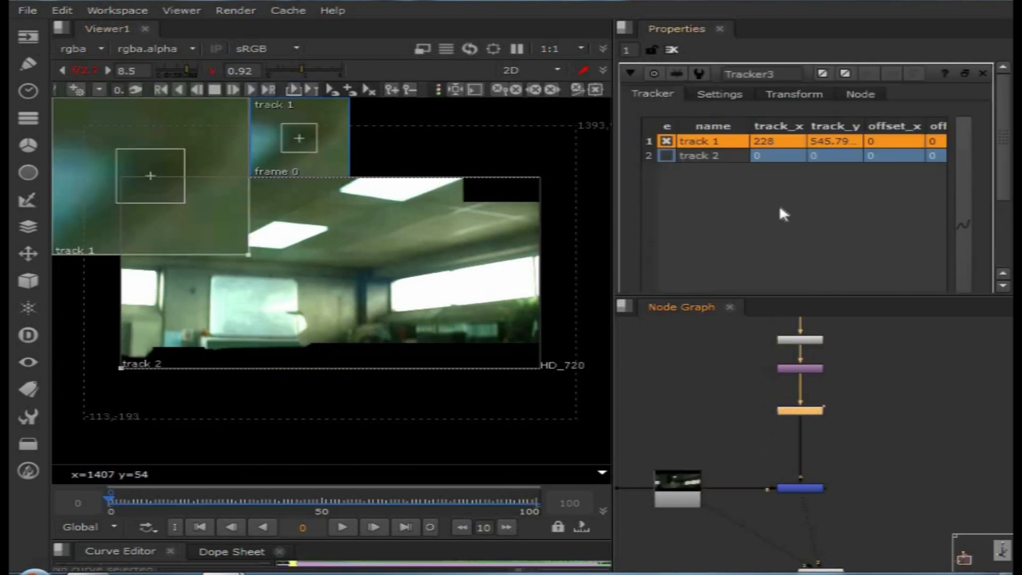
{"action": "left_click", "coordinate": [732, 95]}
{"action": "left_click", "coordinate": [803, 96]}
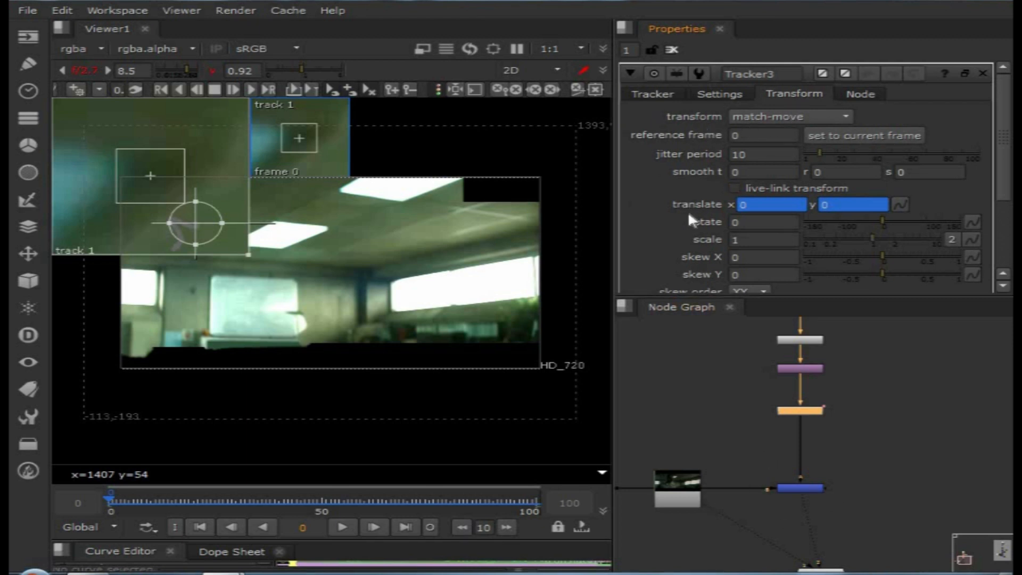
- Reopen Read3's properties and examine the clean plate composite's alignment at frame 100 and at frame 0
{"action": "double_click", "coordinate": [677, 495]}
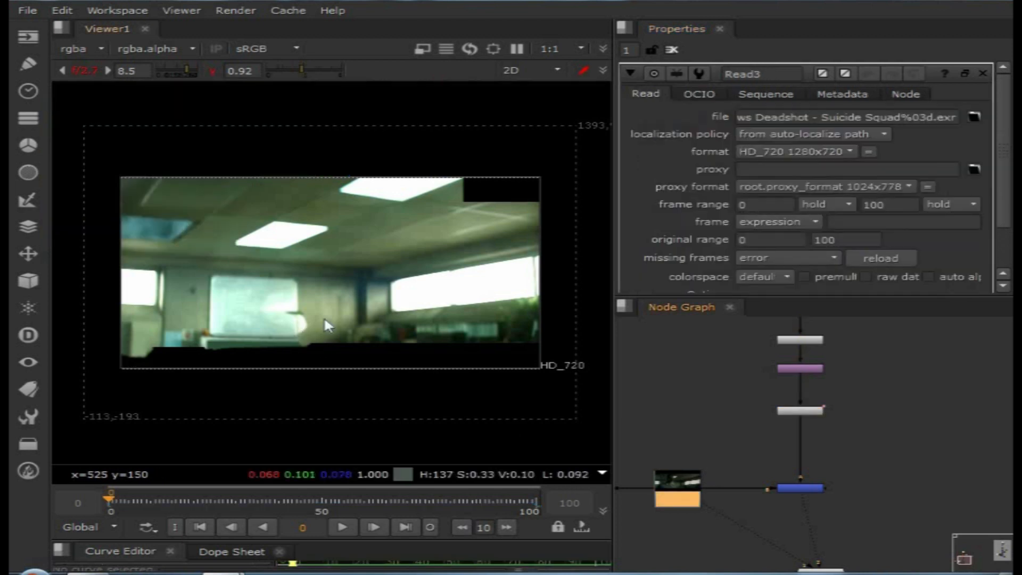
{"action": "left_click", "coordinate": [535, 500]}
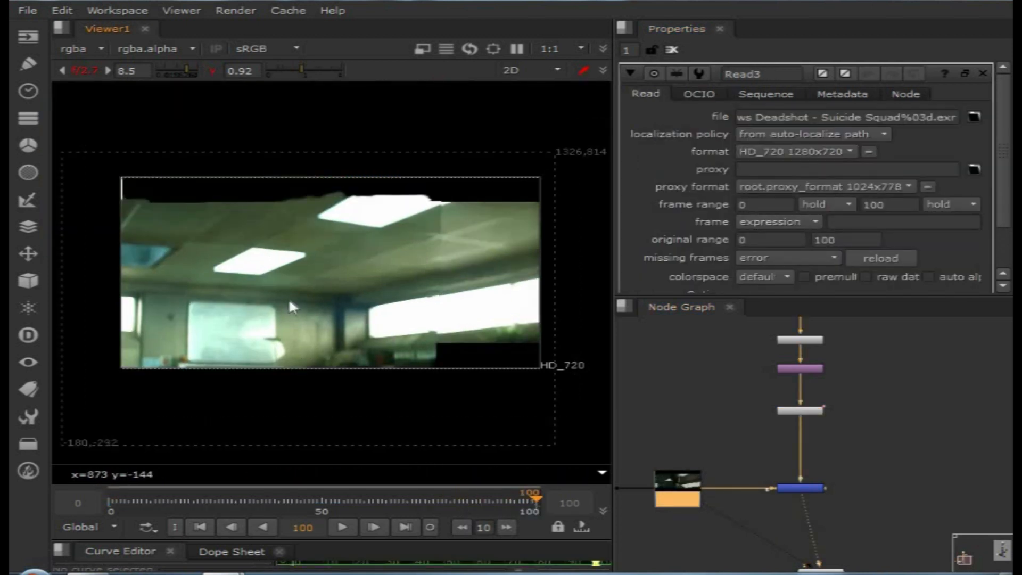
{"action": "middle_click_drag", "start_coordinate": [372, 308], "coordinate": [395, 312]}
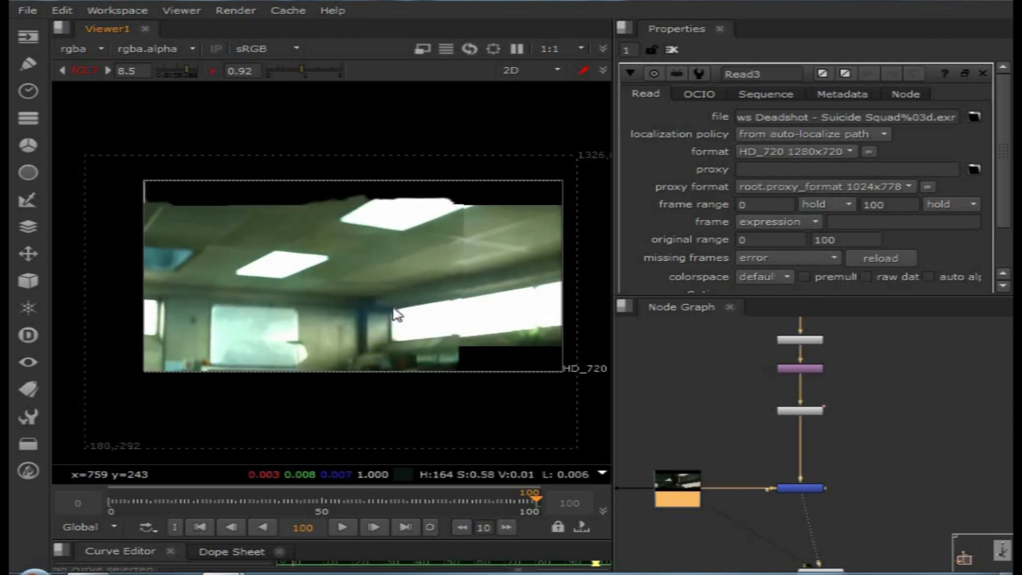
{"action": "scroll", "coordinate": [410, 312], "scroll_direction": "up", "scroll_amount": 2}
{"action": "scroll", "coordinate": [416, 316], "scroll_direction": "down", "scroll_amount": 3}
{"action": "middle_click_drag", "start_coordinate": [413, 315], "coordinate": [424, 302]}
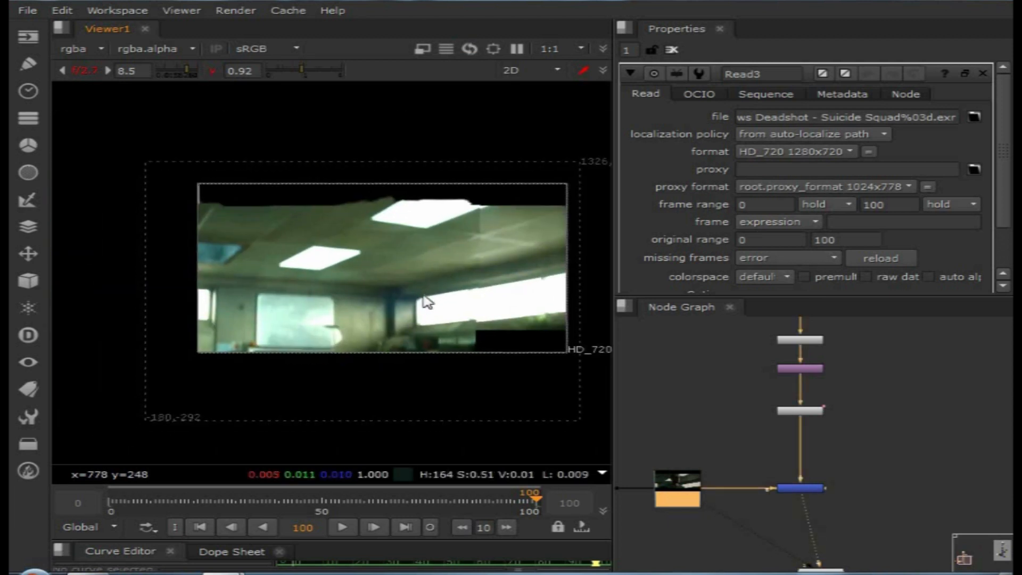
{"action": "scroll", "coordinate": [433, 300], "scroll_direction": "up", "scroll_amount": 2}
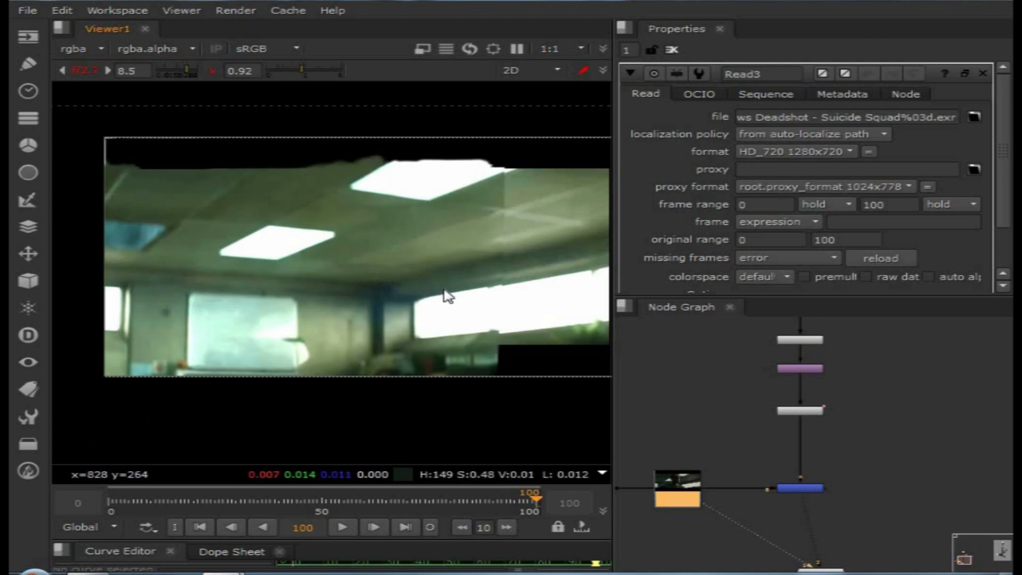
{"action": "left_click", "coordinate": [108, 500]}
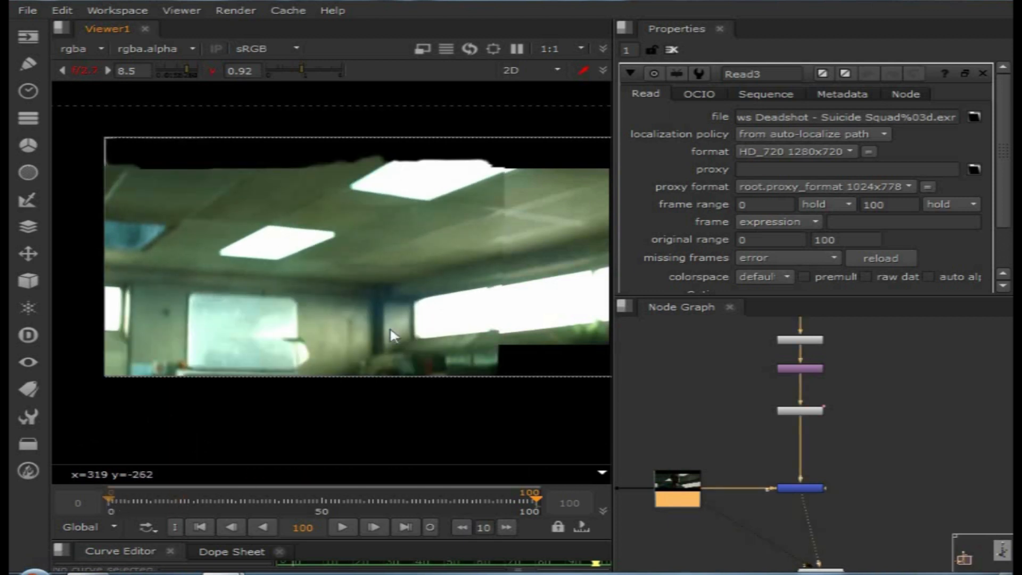
- Add a Transform node and insert it between Reformat2 and Tracker3
{"action": "scroll", "coordinate": [733, 445], "scroll_direction": "up", "scroll_amount": 3}
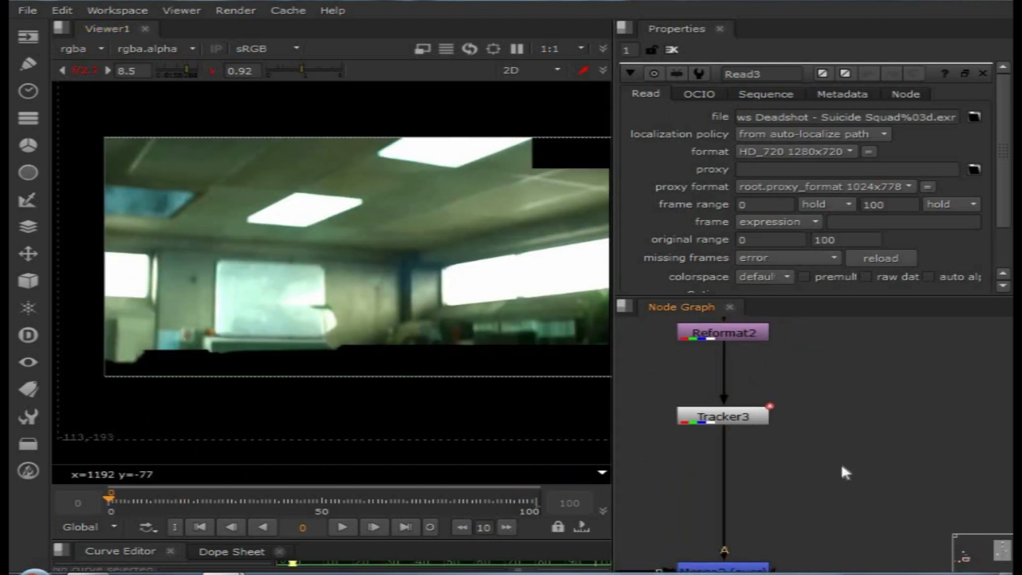
{"action": "key", "text": "Tab"}
{"action": "type", "text": "tra"}
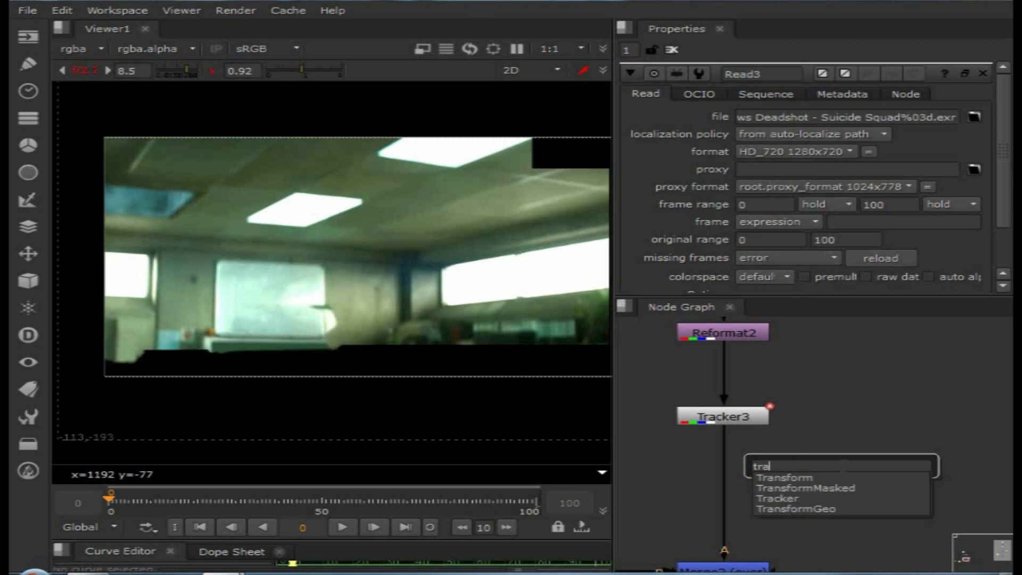
{"action": "key", "text": "Down"}
{"action": "key", "text": "Return"}
{"action": "scroll", "coordinate": [841, 468], "scroll_direction": "up", "scroll_amount": 3}
{"action": "scroll", "coordinate": [851, 483], "scroll_direction": "down", "scroll_amount": 3}
{"action": "left_click_drag", "start_coordinate": [781, 405], "coordinate": [780, 447]}
{"action": "left_click_drag", "start_coordinate": [885, 461], "coordinate": [789, 384]}
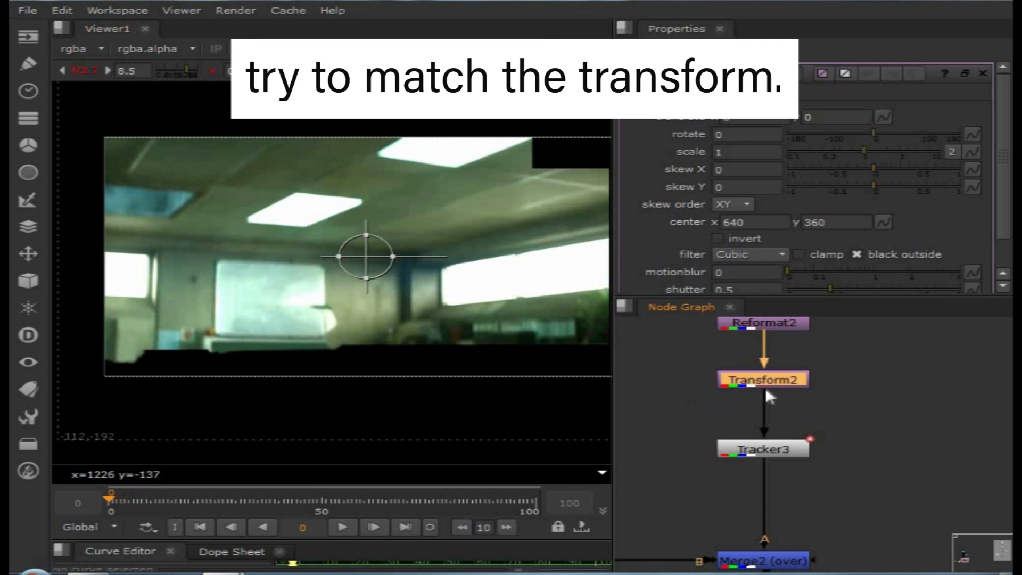
- Display Transform2 in the viewer and move its center to x 538, y 410
{"action": "key", "text": "1"}
{"action": "scroll", "coordinate": [384, 372], "scroll_direction": "down", "scroll_amount": 2}
{"action": "left_click_drag", "start_coordinate": [375, 296], "coordinate": [345, 283], "text": "ctrl"}
- Key all of Transform2's knobs at frame 0 and remove the animation from its center
{"action": "right_click", "coordinate": [950, 212]}
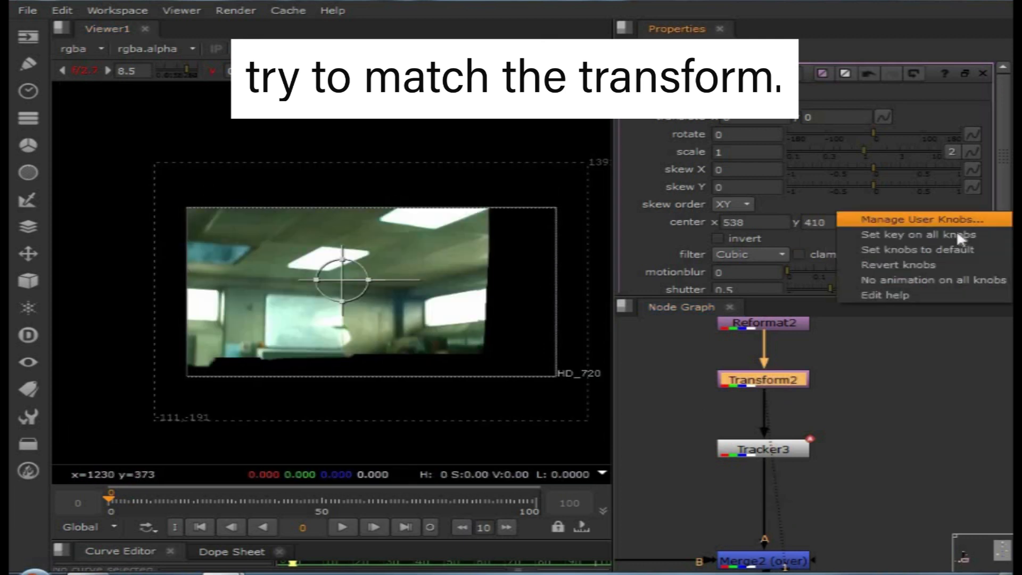
{"action": "left_click", "coordinate": [919, 232]}
{"action": "right_click", "coordinate": [879, 221]}
{"action": "left_click", "coordinate": [928, 246]}
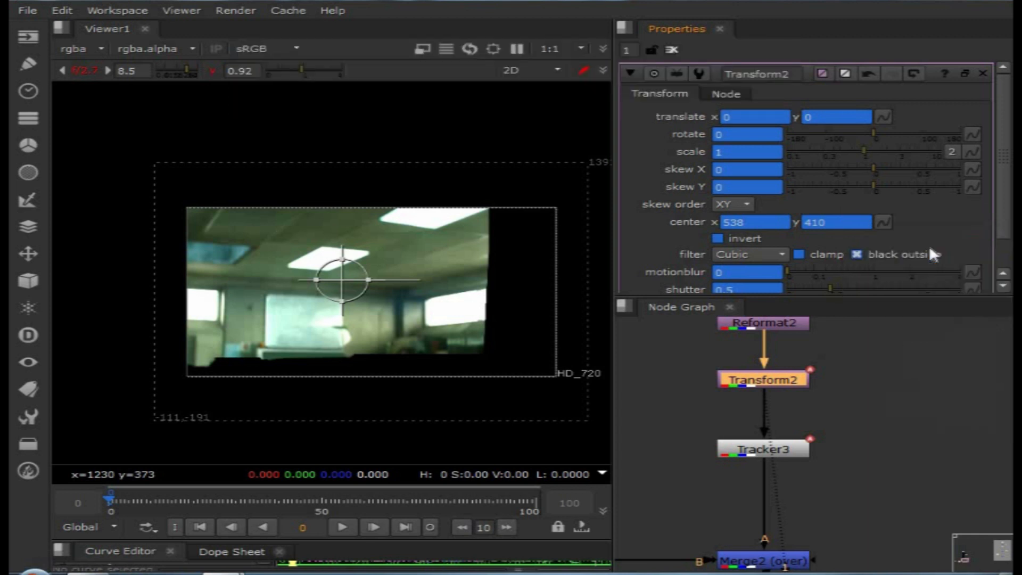
- Assign Read3 and Merge2 to separate viewer inputs and compare the two images at frame 0
{"action": "middle_click_drag", "start_coordinate": [859, 466], "coordinate": [878, 403]}
{"action": "scroll", "coordinate": [877, 403], "scroll_direction": "down", "scroll_amount": 3}
{"action": "left_click", "coordinate": [684, 458]}
{"action": "key", "text": "1"}
{"action": "left_click_drag", "start_coordinate": [744, 417], "coordinate": [871, 481]}
{"action": "key", "text": "2"}
{"action": "middle_click_drag", "start_coordinate": [385, 328], "coordinate": [341, 349]}
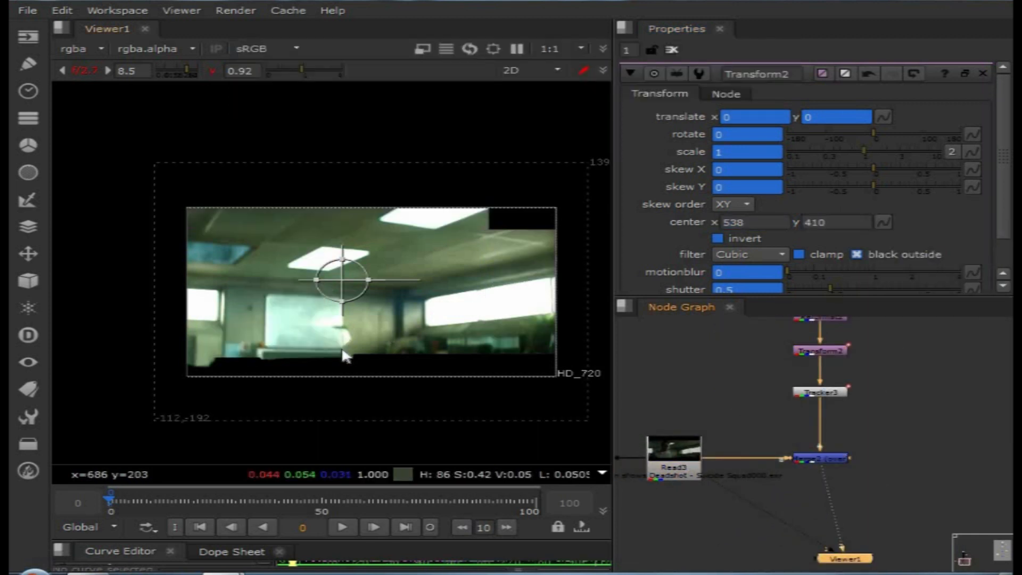
{"action": "key", "text": "1"}
{"action": "key", "text": "2"}
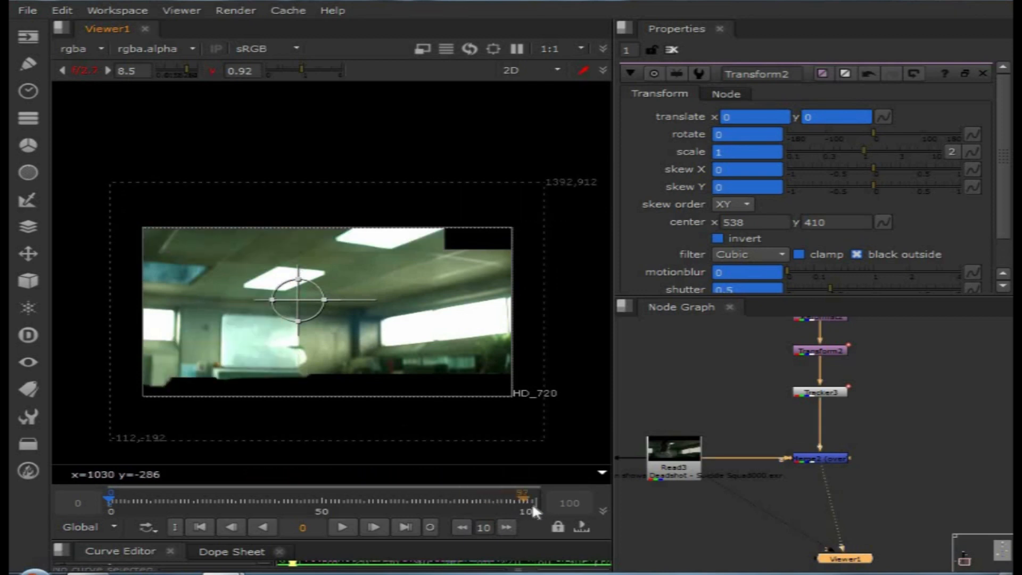
- Compare the composite with the original footage in the viewer at frame 100, examining how the ceiling and windows line up
{"action": "left_click", "coordinate": [535, 502]}
{"action": "scroll", "coordinate": [404, 337], "scroll_direction": "up", "scroll_amount": 3}
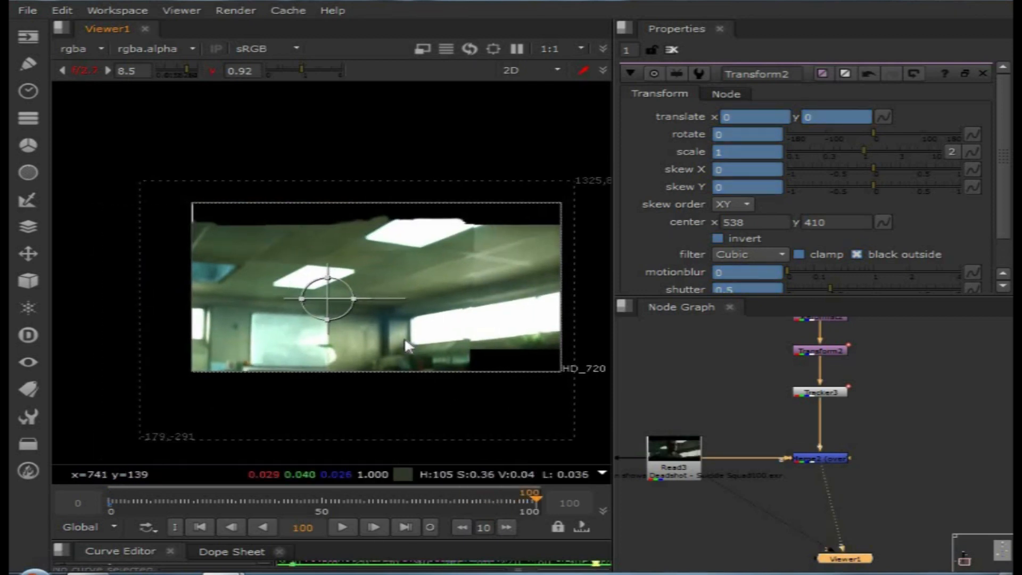
{"action": "key", "text": "1"}
{"action": "key", "text": "2"}
{"action": "scroll", "coordinate": [401, 315], "scroll_direction": "up", "scroll_amount": 2}
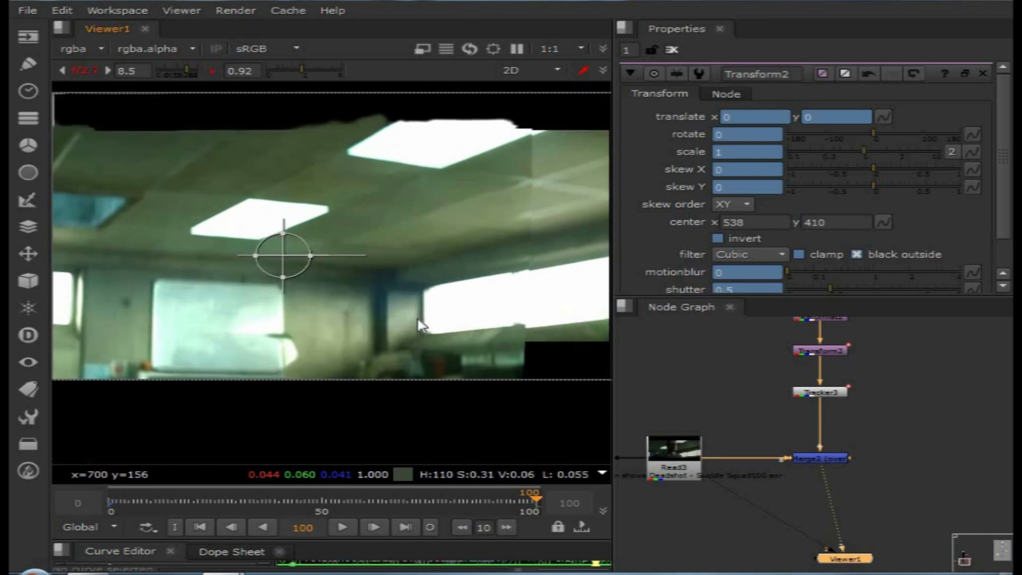
{"action": "scroll", "coordinate": [433, 333], "scroll_direction": "down", "scroll_amount": 2}
{"action": "key", "text": "1"}
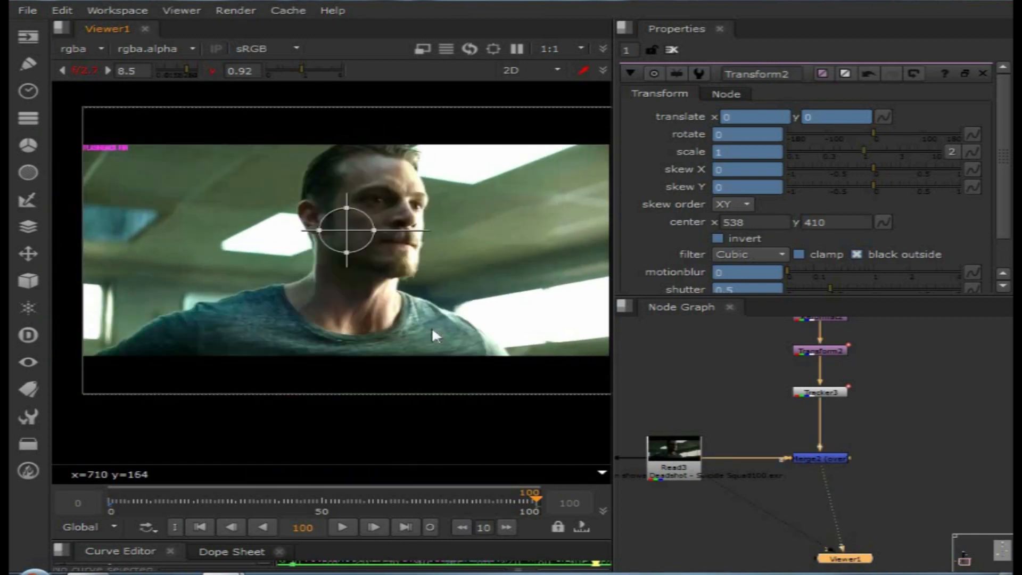
{"action": "key", "text": "2"}
{"action": "key", "text": "1"}
{"action": "key", "text": "2"}
{"action": "key", "text": "1"}
{"action": "key", "text": "2"}
{"action": "key", "text": "1"}
{"action": "key", "text": "2"}
- Try a rotation of 0.3 on Transform2 at frame 100
{"action": "left_click", "coordinate": [755, 152]}
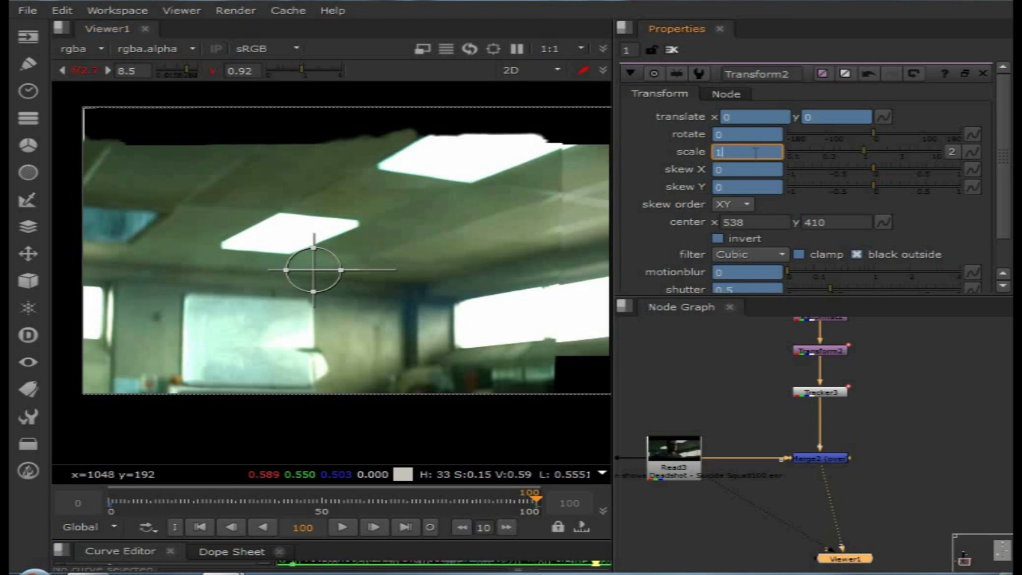
{"action": "left_click", "coordinate": [761, 136]}
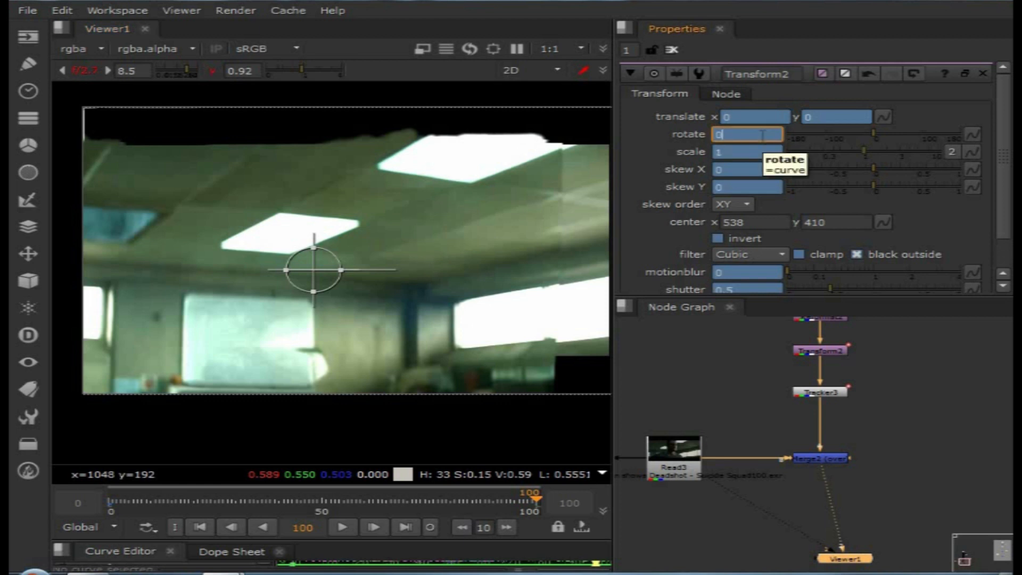
{"action": "type", "text": ".3"}
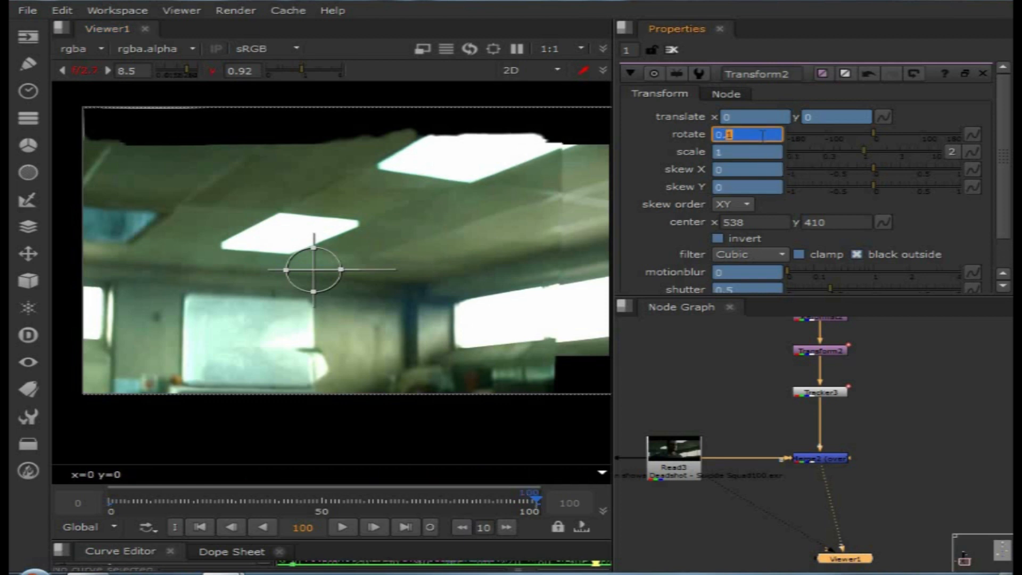
{"action": "key", "text": "Return"}
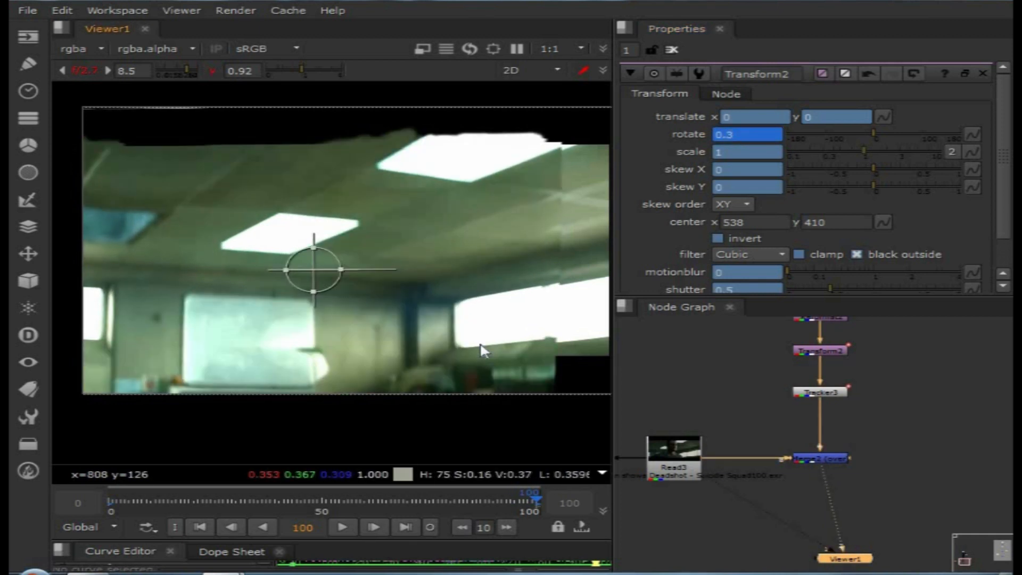
- Set Transform2's rotation to -0.5 at frame 100 and compare the composite with the original footage
{"action": "left_click", "coordinate": [749, 135]}
{"action": "key", "text": "Down"}
{"action": "key", "text": "Down"}
{"action": "key", "text": "Down"}
{"action": "key", "text": "Down"}
{"action": "key", "text": "Down"}
{"action": "key", "text": "Down"}
{"action": "key", "text": "Down"}
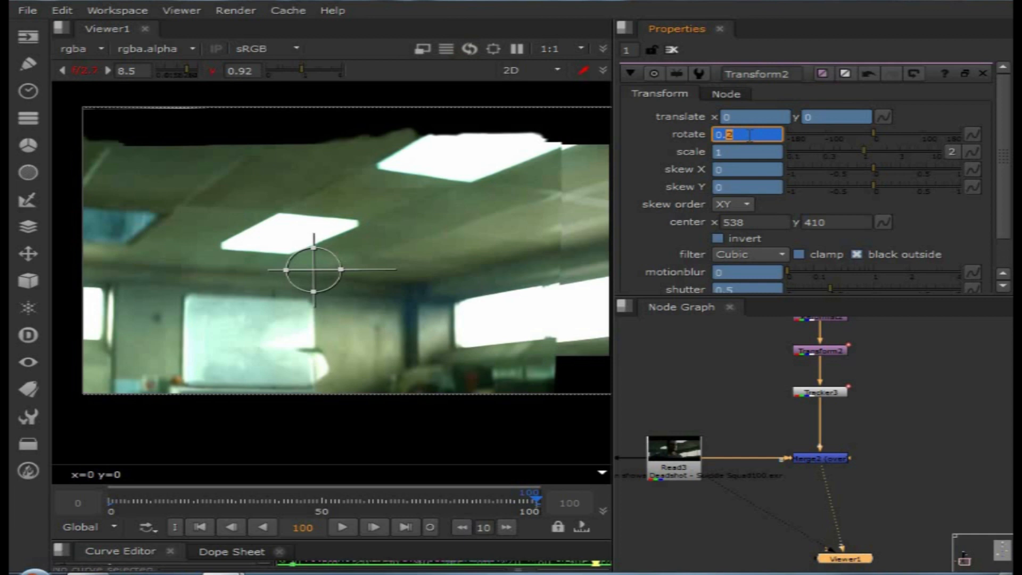
{"action": "key", "text": "Down"}
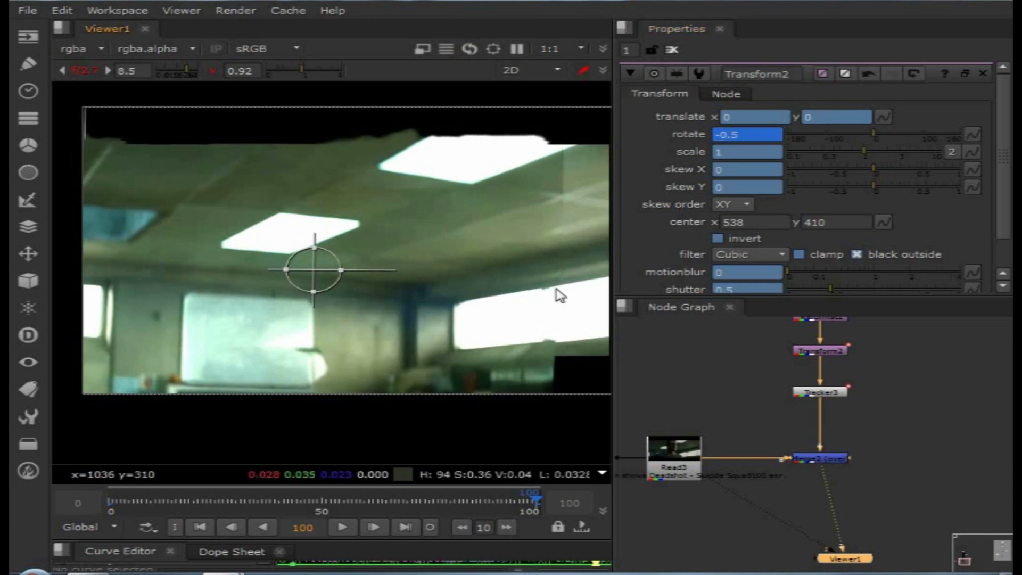
{"action": "key", "text": "2"}
{"action": "key", "text": "1"}
{"action": "key", "text": "2"}
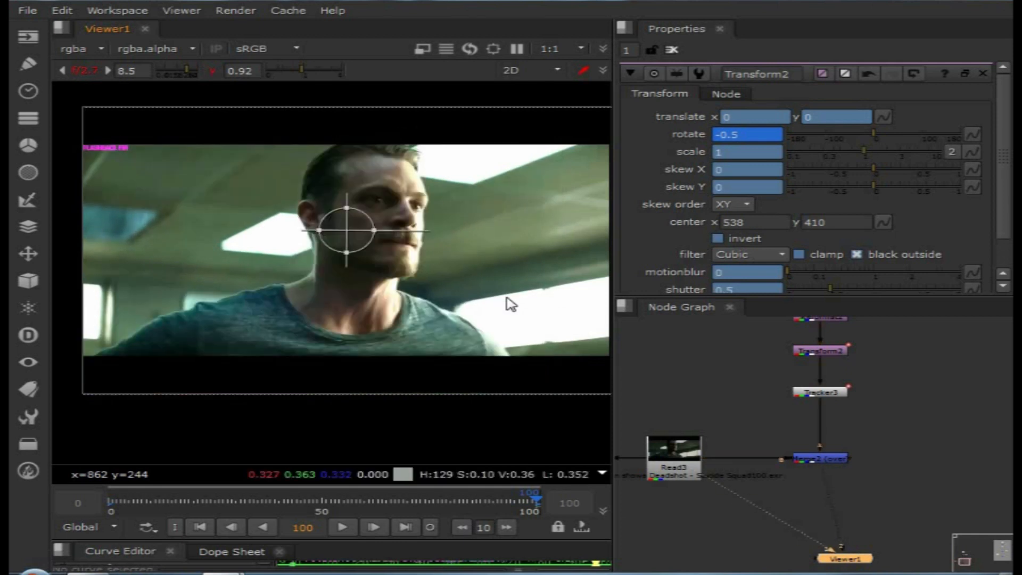
{"action": "key", "text": "1"}
- Nudge Transform2's translation to x 3, y -1 at frame 100 and check it against the original footage
{"action": "key", "text": "KP_6"}
{"action": "key", "text": "KP_6"}
{"action": "key", "text": "KP_6"}
{"action": "key", "text": "KP_2"}
{"action": "key", "text": "2"}
{"action": "key", "text": "1"}
{"action": "key", "text": "2"}
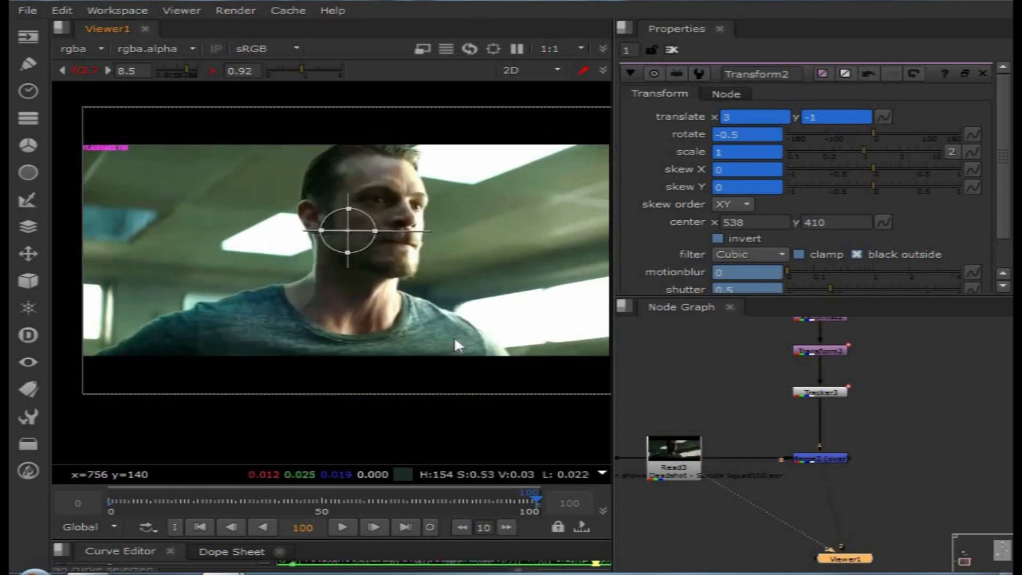
{"action": "key", "text": "1"}
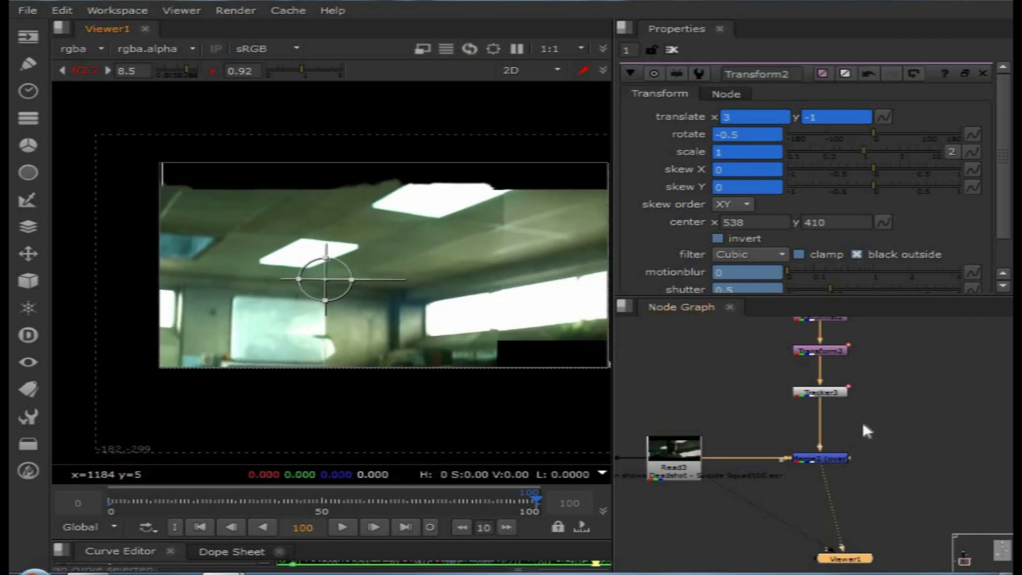
- Enlarge the node graph, extract Transform2 from the node chain and set it aside below Tracker2
{"action": "scroll", "coordinate": [824, 462], "scroll_direction": "down", "scroll_amount": 2}
{"action": "key", "text": "space"}
{"action": "scroll", "coordinate": [586, 358], "scroll_direction": "up", "scroll_amount": 5}
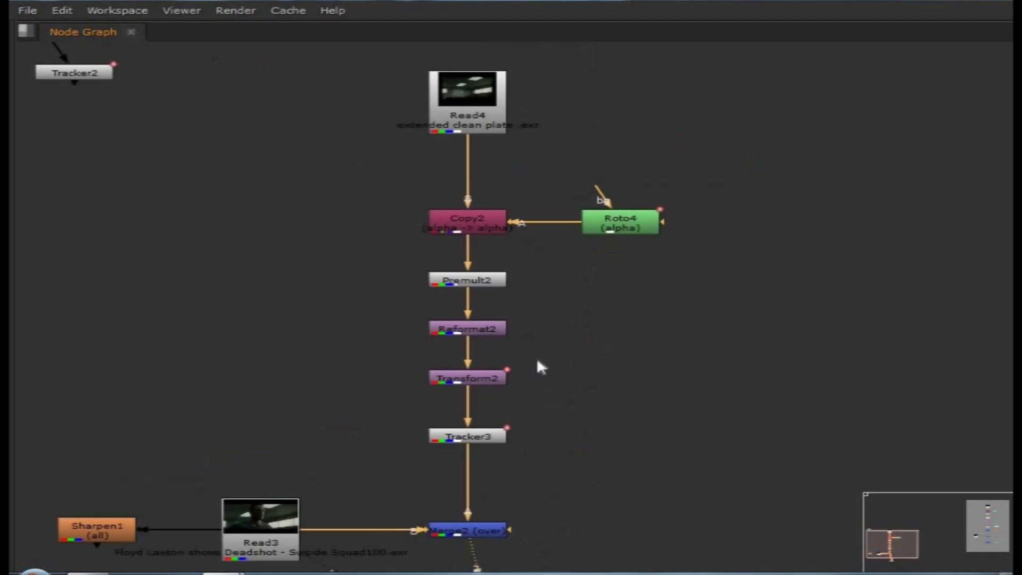
{"action": "scroll", "coordinate": [464, 433], "scroll_direction": "up", "scroll_amount": 4}
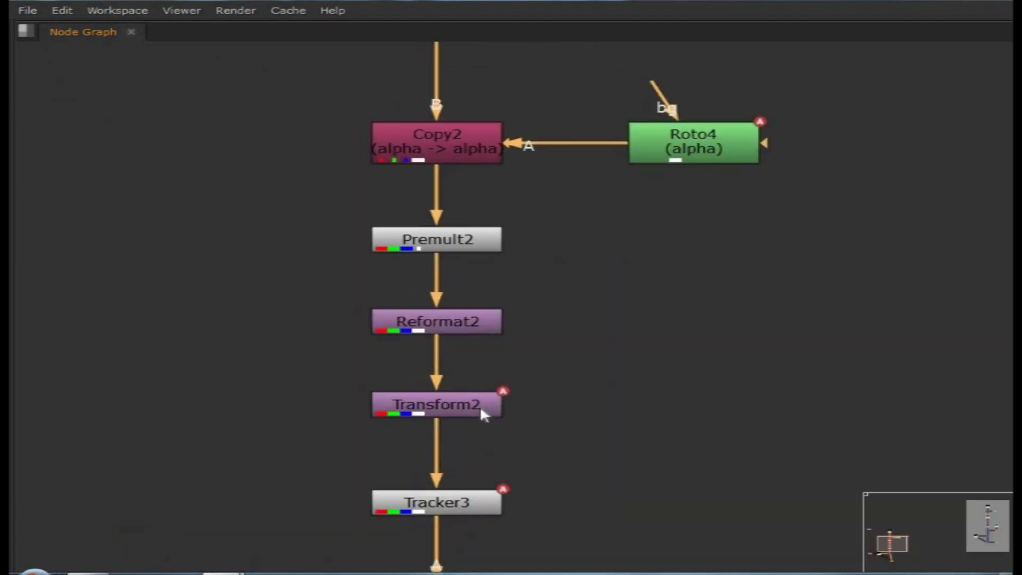
{"action": "scroll", "coordinate": [480, 404], "scroll_direction": "down", "scroll_amount": 2}
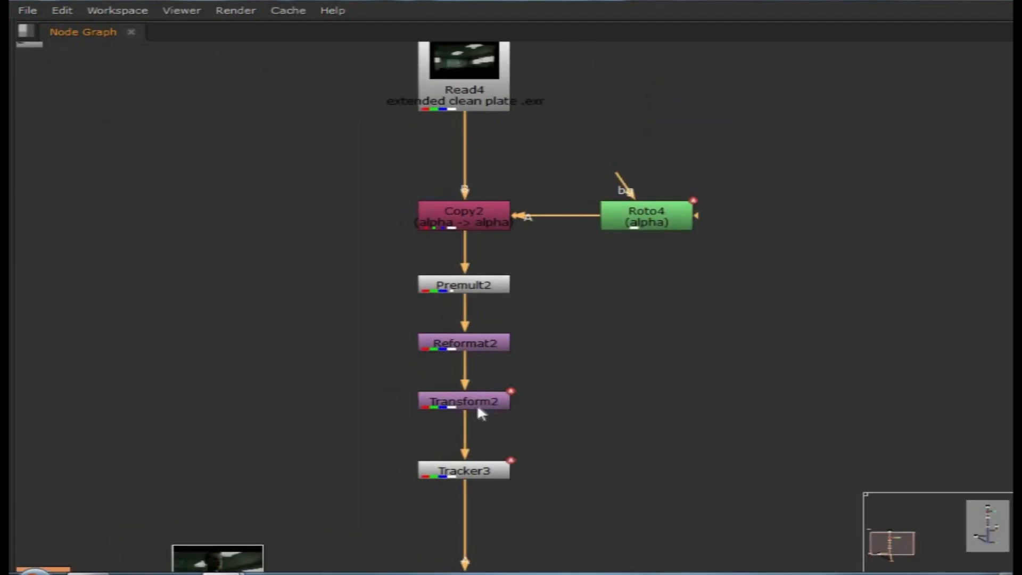
{"action": "left_click", "coordinate": [477, 403]}
{"action": "scroll", "coordinate": [484, 406], "scroll_direction": "up", "scroll_amount": 2}
{"action": "key", "text": "ctrl"}
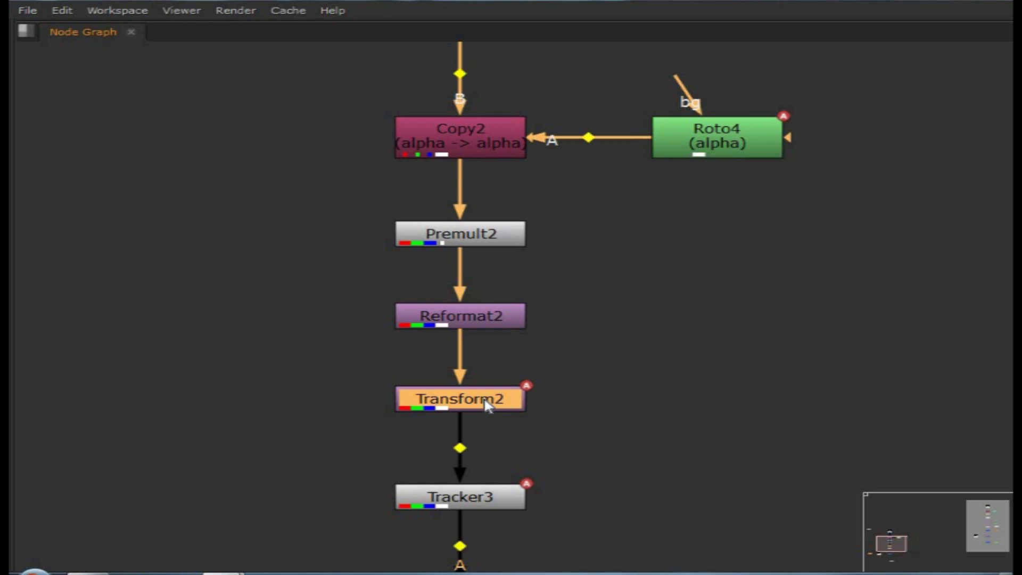
{"action": "left_click_drag", "start_coordinate": [487, 406], "coordinate": [612, 407], "text": "ctrl"}
{"action": "scroll", "coordinate": [590, 408], "scroll_direction": "down", "scroll_amount": 2}
{"action": "middle_click_drag", "start_coordinate": [591, 407], "coordinate": [783, 478]}
{"action": "left_click_drag", "start_coordinate": [781, 478], "coordinate": [222, 177]}
- Select Transform1 in the finished node group on the grey backdrop and copy it
{"action": "scroll", "coordinate": [506, 361], "scroll_direction": "down", "scroll_amount": 2}
{"action": "middle_click_drag", "start_coordinate": [741, 376], "coordinate": [422, 399]}
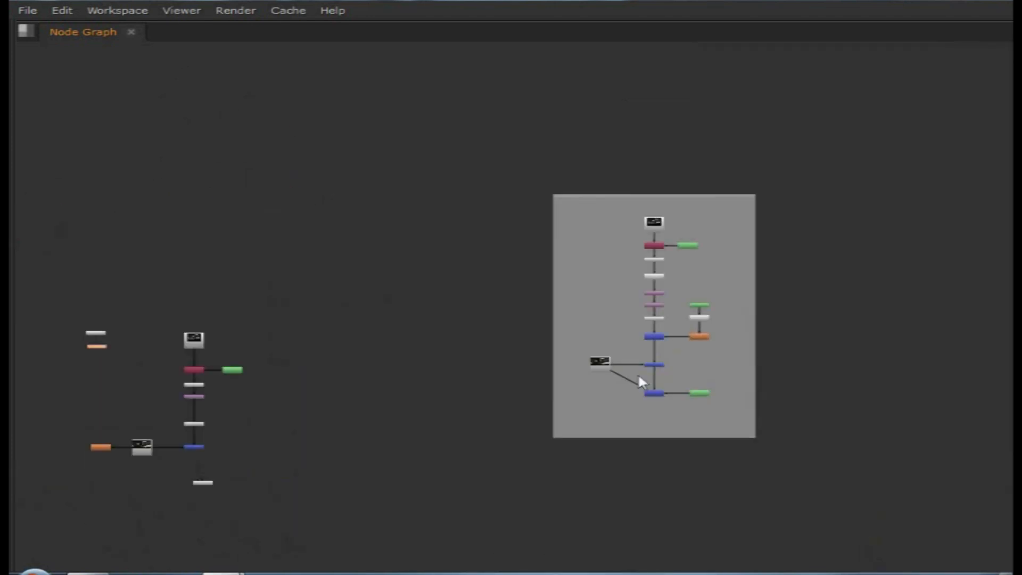
{"action": "scroll", "coordinate": [560, 321], "scroll_direction": "up", "scroll_amount": 4}
{"action": "scroll", "coordinate": [562, 326], "scroll_direction": "up", "scroll_amount": 2}
{"action": "middle_click_drag", "start_coordinate": [433, 302], "coordinate": [430, 345]}
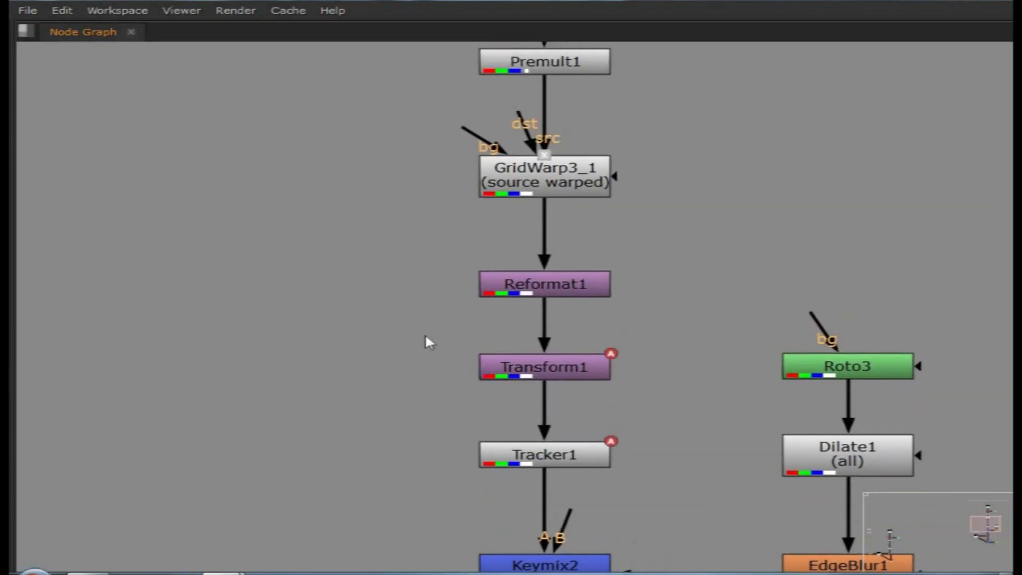
{"action": "left_click_drag", "start_coordinate": [423, 336], "coordinate": [705, 428]}
{"action": "key", "text": "ctrl"}
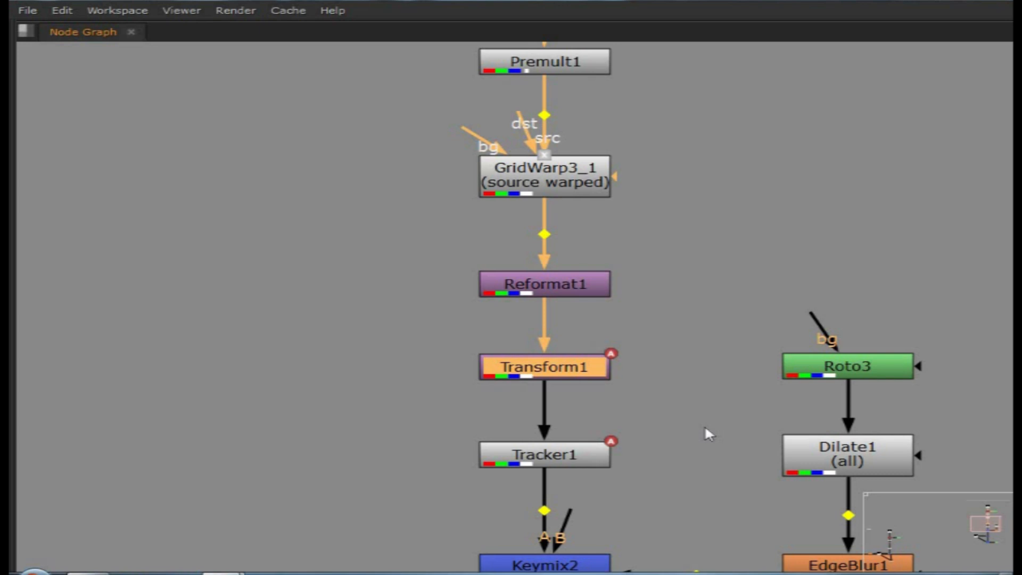
- Paste the copied Transform into the clean plate chain between Reformat2 and Tracker3
{"action": "scroll", "coordinate": [704, 424], "scroll_direction": "down", "scroll_amount": 3}
{"action": "middle_click_drag", "start_coordinate": [605, 467], "coordinate": [655, 404]}
{"action": "scroll", "coordinate": [572, 400], "scroll_direction": "up", "scroll_amount": 3}
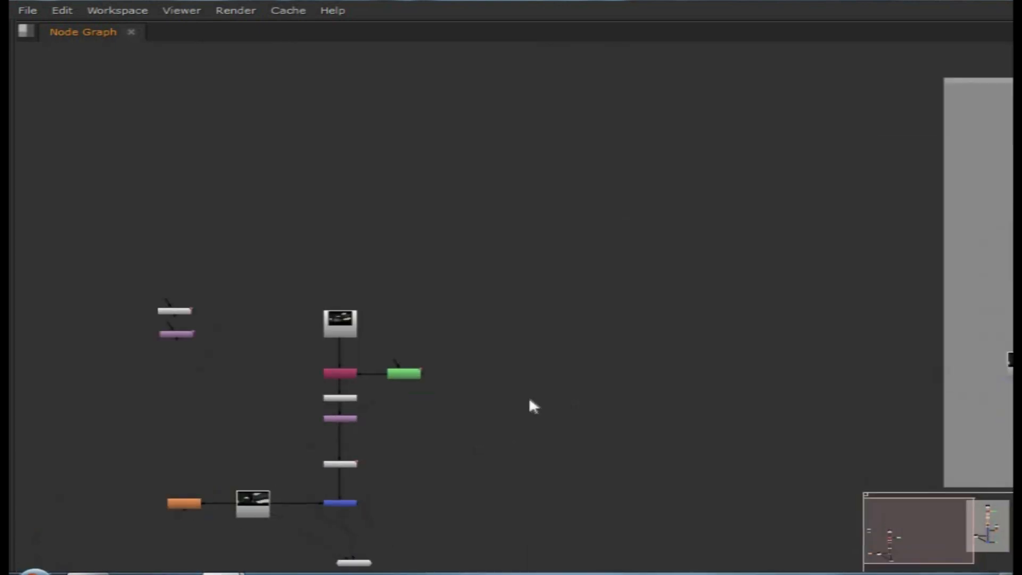
{"action": "key", "text": "ctrl"}
{"action": "key", "text": "t"}
{"action": "scroll", "coordinate": [484, 397], "scroll_direction": "up", "scroll_amount": 3}
{"action": "middle_click_drag", "start_coordinate": [483, 375], "coordinate": [611, 367]}
{"action": "left_click_drag", "start_coordinate": [611, 367], "coordinate": [431, 354]}
{"action": "scroll", "coordinate": [586, 338], "scroll_direction": "down", "scroll_amount": 3}
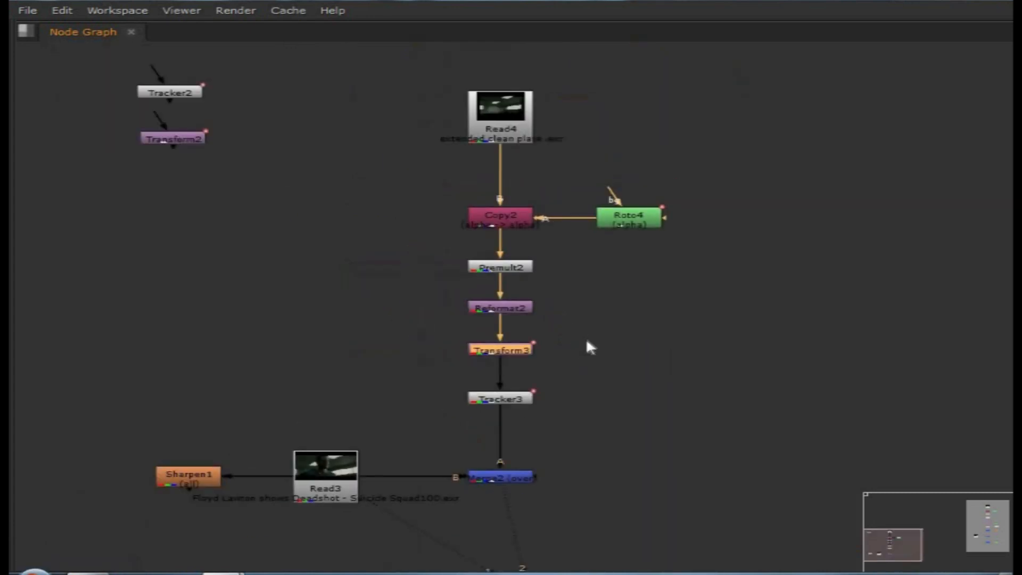
- View the Merge2 composite and compare it with the original footage at frame 100
{"action": "key", "text": "space"}
{"action": "key", "text": "f"}
{"action": "scroll", "coordinate": [698, 427], "scroll_direction": "up", "scroll_amount": 3}
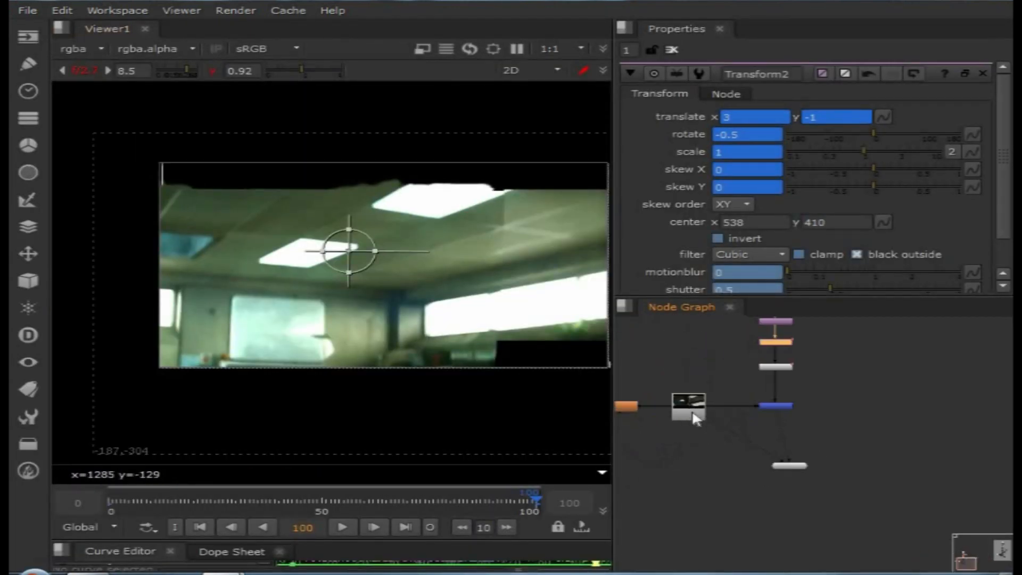
{"action": "left_click", "coordinate": [742, 409]}
{"action": "left_click", "coordinate": [775, 405]}
{"action": "key", "text": "1"}
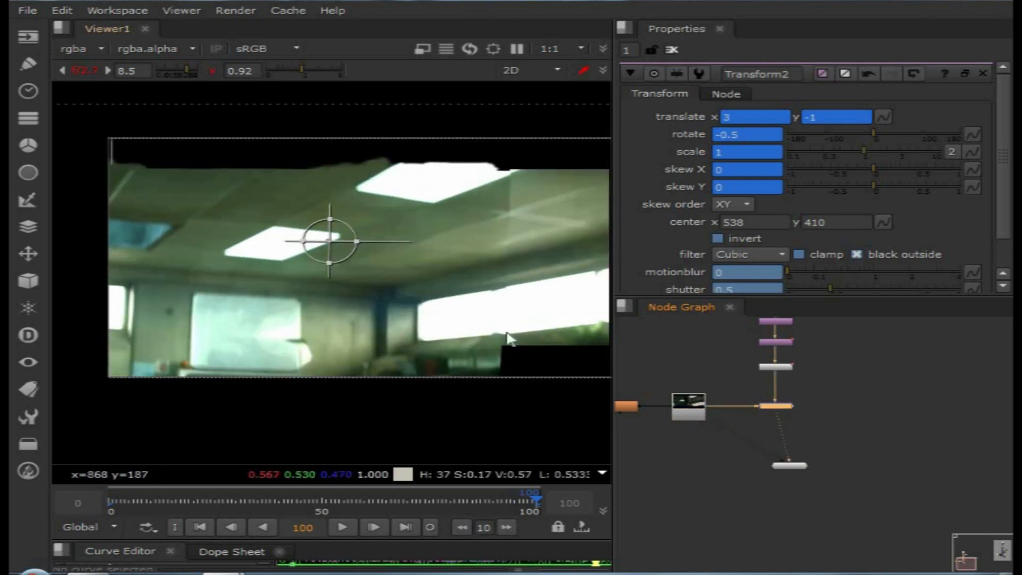
{"action": "middle_click_drag", "start_coordinate": [480, 319], "coordinate": [506, 333]}
{"action": "key", "text": "2"}
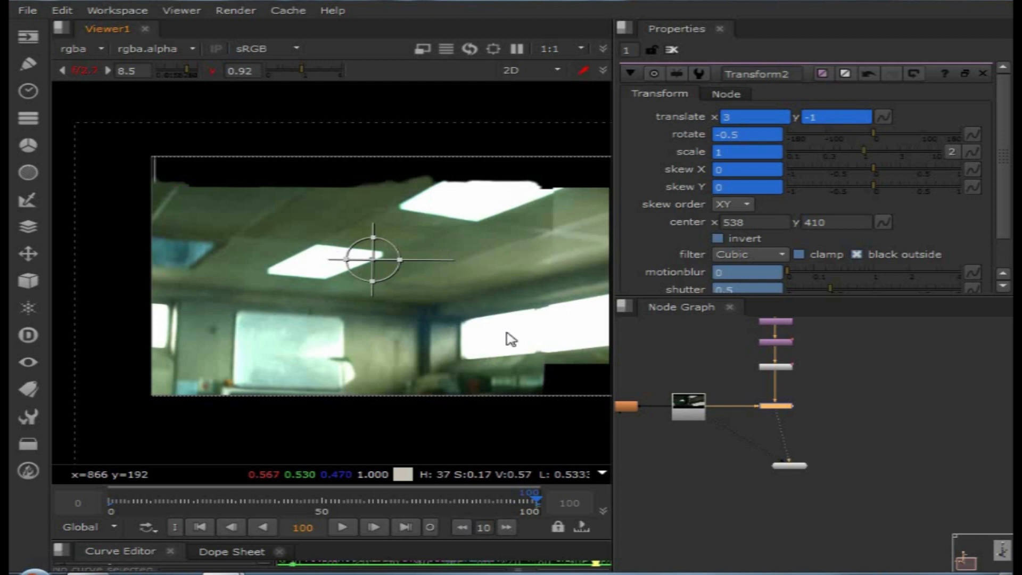
{"action": "key", "text": "1"}
{"action": "key", "text": "2"}
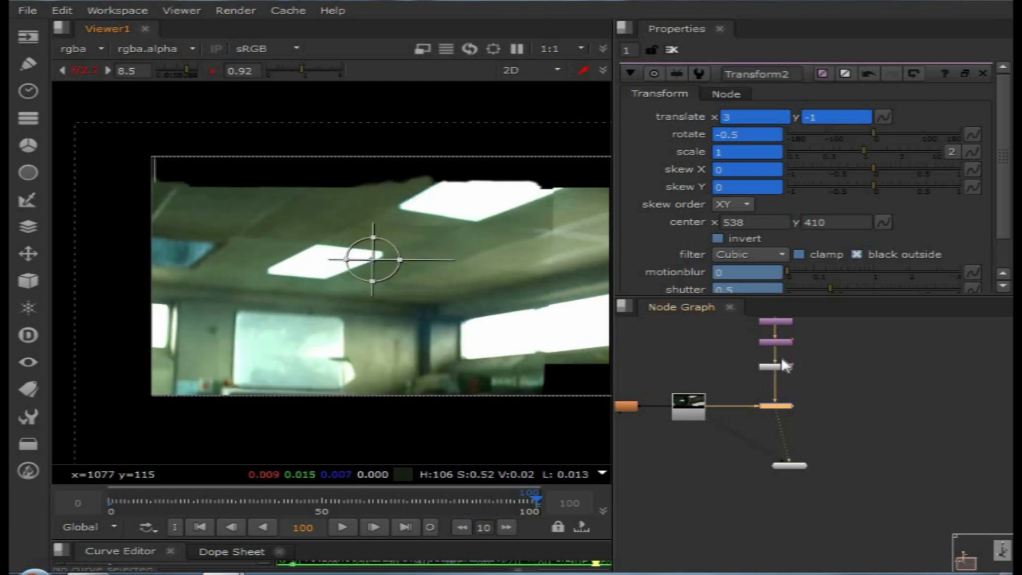
- Open Transform3's properties and compare the composite with the original footage at its keyframes, including frames 76 and 25
{"action": "scroll", "coordinate": [780, 366], "scroll_direction": "up", "scroll_amount": 3}
{"action": "left_click", "coordinate": [771, 416]}
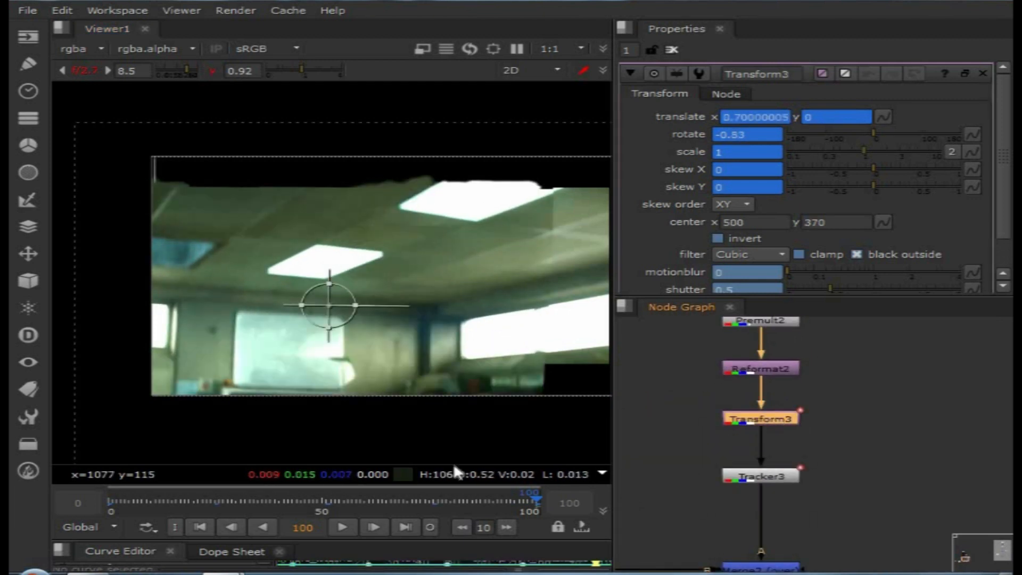
{"action": "key", "text": "space"}
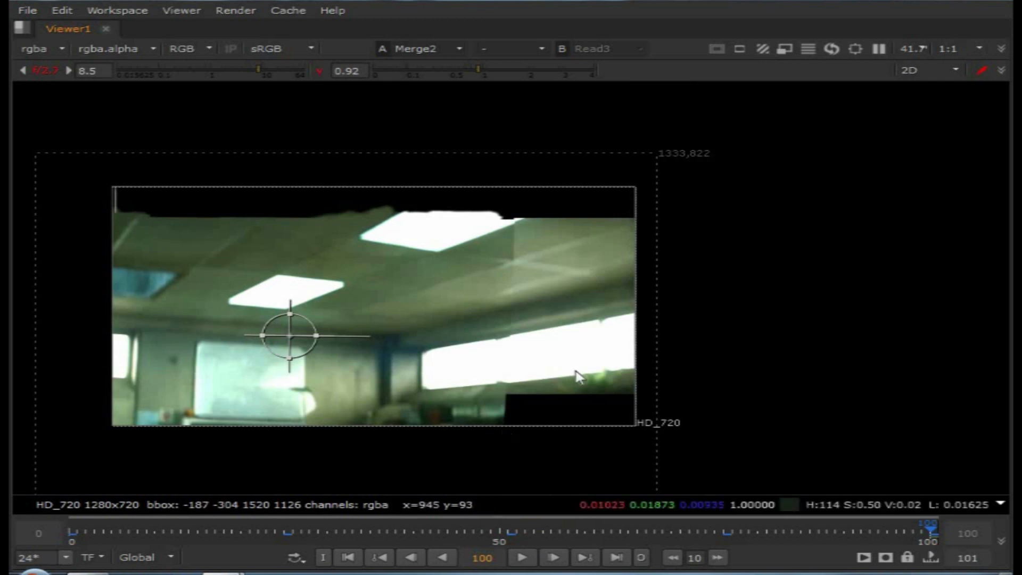
{"action": "key", "text": "1"}
{"action": "left_click", "coordinate": [509, 524]}
{"action": "key", "text": "2"}
{"action": "key", "text": "1"}
{"action": "key", "text": "2"}
{"action": "left_click", "coordinate": [724, 528]}
{"action": "key", "text": "1"}
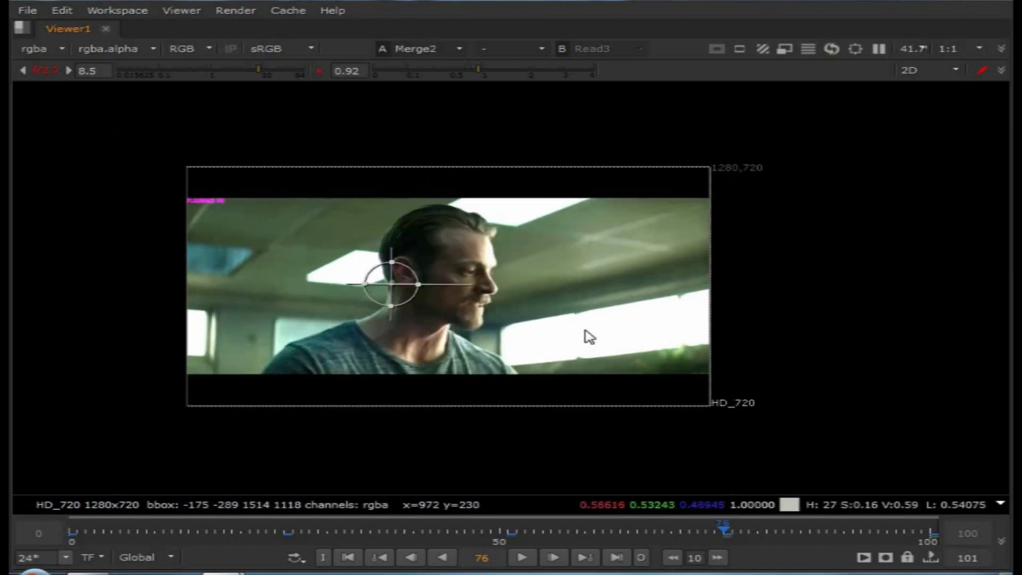
{"action": "key", "text": "2"}
{"action": "left_click", "coordinate": [286, 529]}
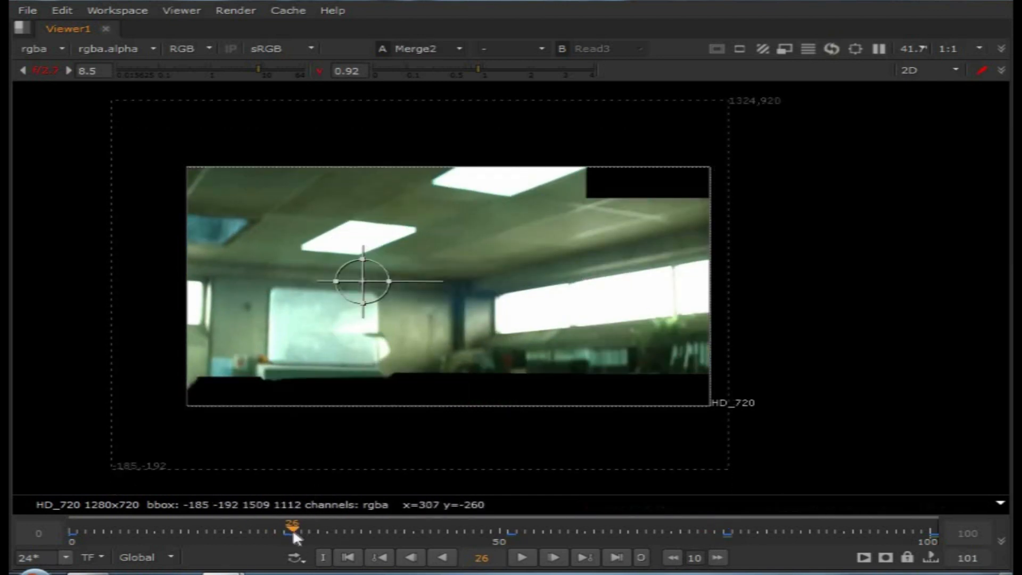
{"action": "key", "text": "1"}
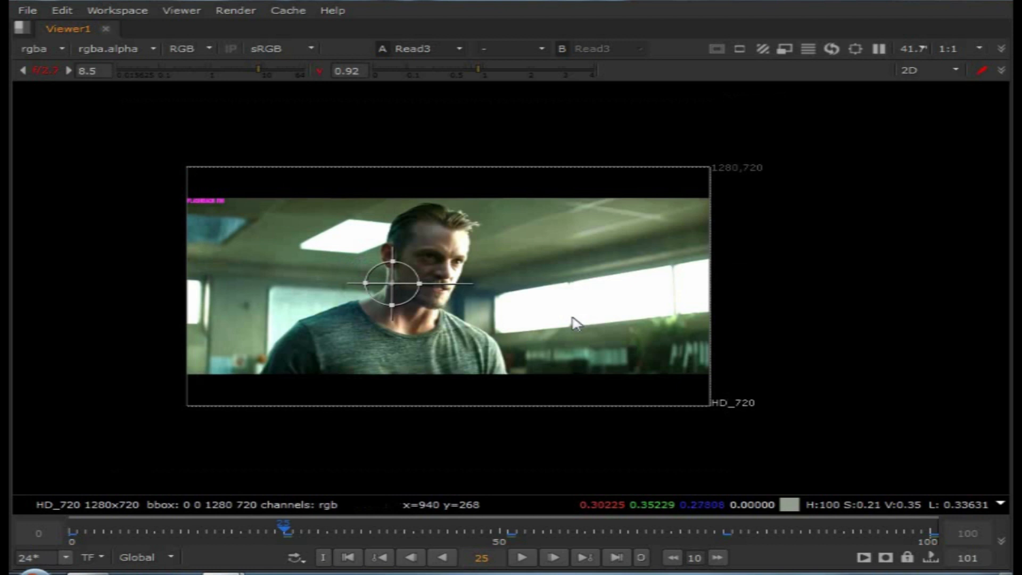
{"action": "key", "text": "2"}
{"action": "key", "text": "space"}
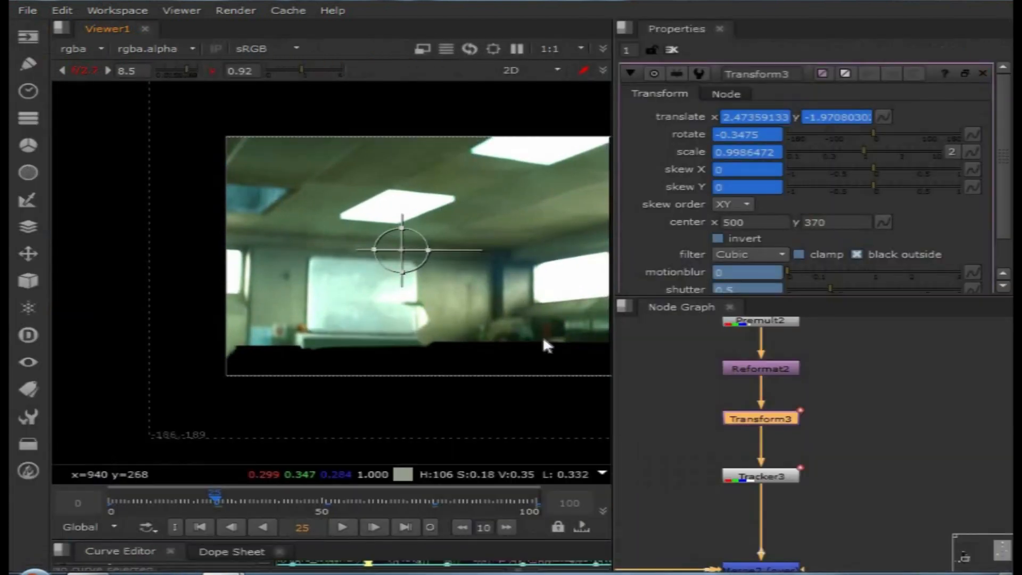
{"action": "scroll", "coordinate": [771, 423], "scroll_direction": "down", "scroll_amount": 5}
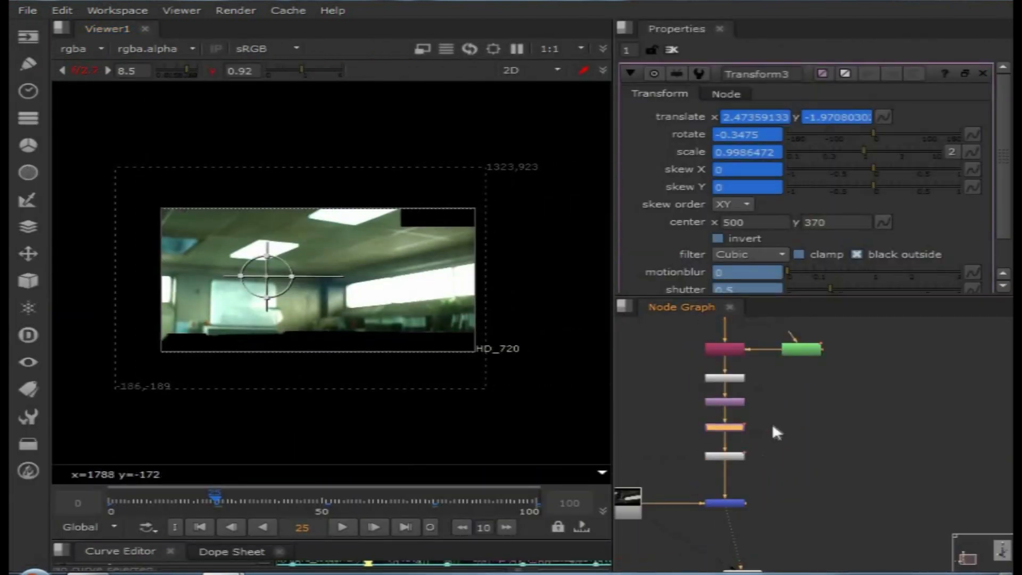
{"action": "scroll", "coordinate": [779, 415], "scroll_direction": "up", "scroll_amount": 3}
{"action": "middle_click_drag", "start_coordinate": [775, 426], "coordinate": [764, 444]}
{"action": "scroll", "coordinate": [764, 442], "scroll_direction": "down", "scroll_amount": 1}
{"action": "middle_click_drag", "start_coordinate": [419, 328], "coordinate": [425, 336]}
{"action": "scroll", "coordinate": [770, 447], "scroll_direction": "up", "scroll_amount": 4}
{"action": "middle_click_drag", "start_coordinate": [808, 449], "coordinate": [891, 429]}
{"action": "middle_click_drag", "start_coordinate": [838, 394], "coordinate": [830, 410]}
{"action": "scroll", "coordinate": [831, 410], "scroll_direction": "down", "scroll_amount": 2}
{"action": "middle_click_drag", "start_coordinate": [833, 445], "coordinate": [793, 505]}
{"action": "scroll", "coordinate": [837, 397], "scroll_direction": "down", "scroll_amount": 1}
- Enlarge the node graph, make room between Premult2 and Reformat2, and show Premult2 in the viewer
{"action": "key", "text": "space"}
{"action": "middle_click_drag", "start_coordinate": [842, 468], "coordinate": [622, 370]}
{"action": "scroll", "coordinate": [574, 349], "scroll_direction": "up", "scroll_amount": 3}
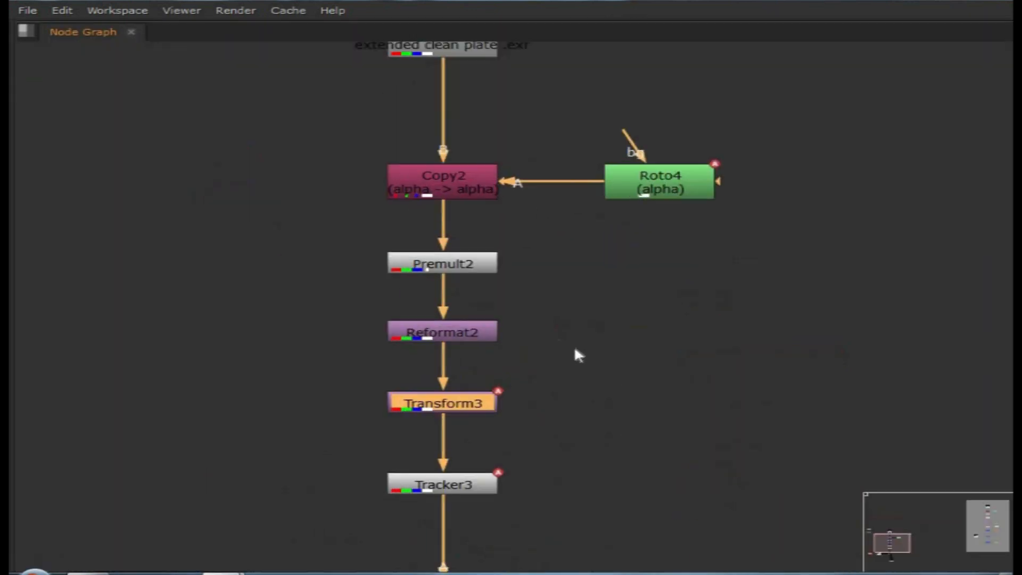
{"action": "middle_click_drag", "start_coordinate": [638, 329], "coordinate": [656, 381]}
{"action": "scroll", "coordinate": [656, 381], "scroll_direction": "up", "scroll_amount": 1}
{"action": "left_click", "coordinate": [658, 379]}
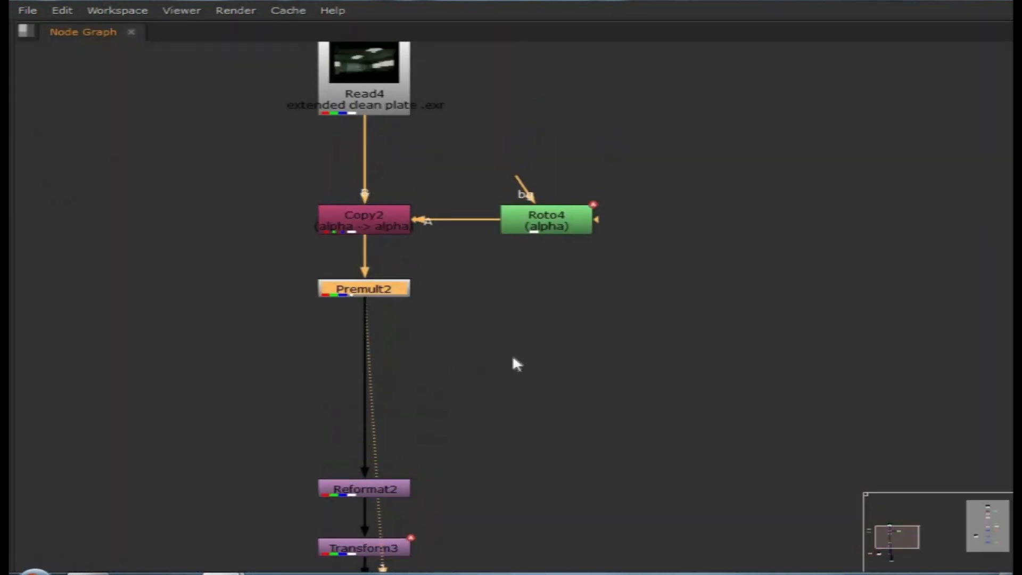
- Add a GridWarp3 node and insert it between Premult2 and Reformat2
{"action": "left_click", "coordinate": [512, 353]}
{"action": "key", "text": "Tab"}
{"action": "type", "text": "gri"}
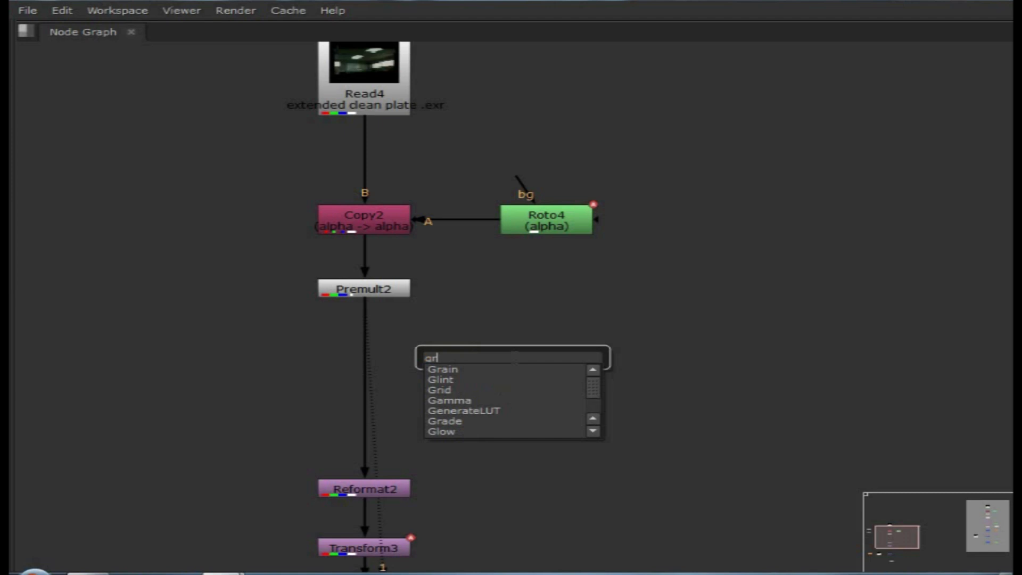
{"action": "left_click", "coordinate": [468, 379]}
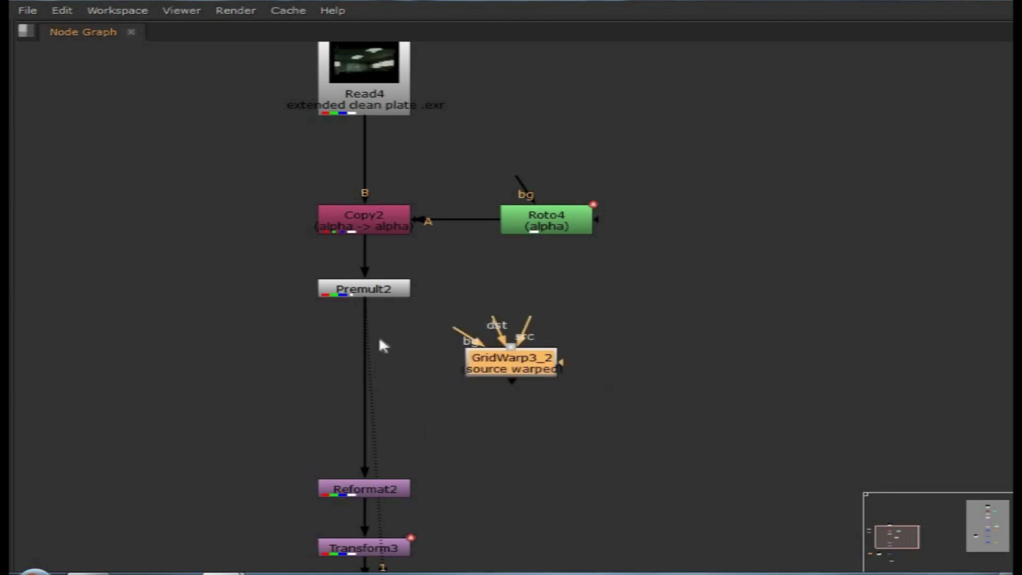
{"action": "left_click_drag", "start_coordinate": [515, 363], "coordinate": [380, 378]}
- Restore the full layout, widen the node properties and set the GridWarp3 output to source
{"action": "key", "text": "space"}
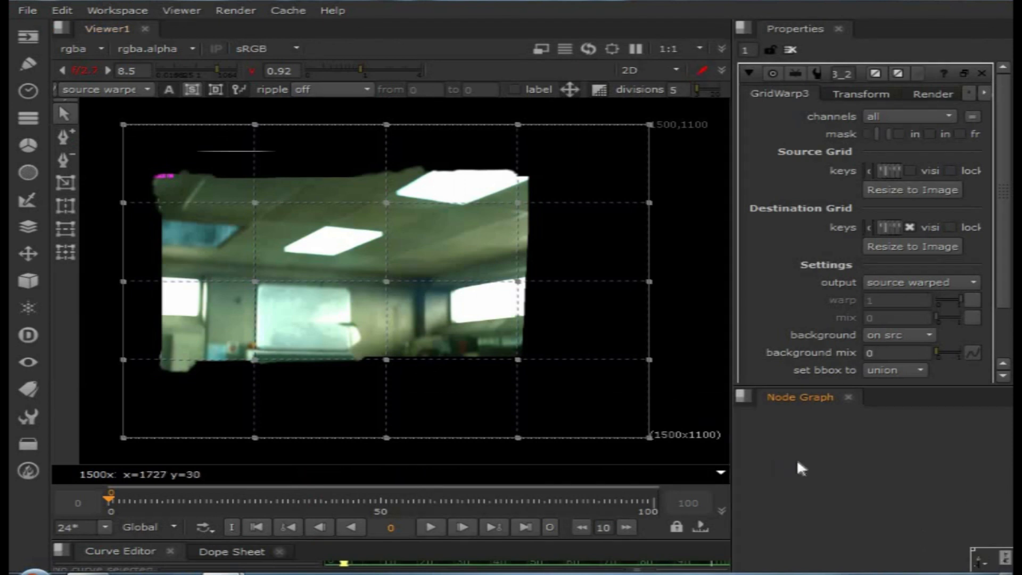
{"action": "scroll", "coordinate": [873, 488], "scroll_direction": "down", "scroll_amount": 5}
{"action": "scroll", "coordinate": [817, 470], "scroll_direction": "up", "scroll_amount": 4}
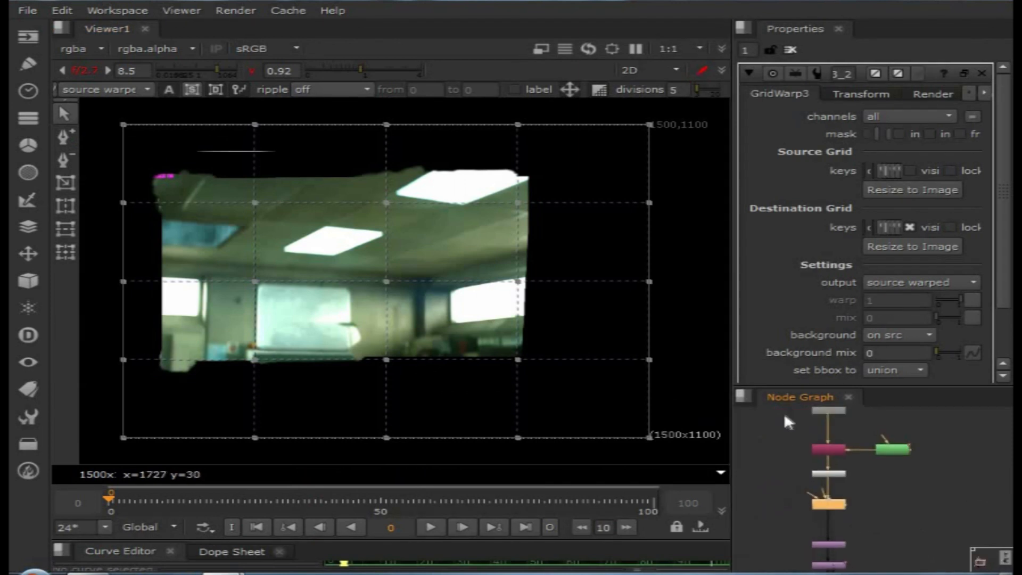
{"action": "left_click_drag", "start_coordinate": [730, 360], "coordinate": [639, 359]}
{"action": "scroll", "coordinate": [782, 478], "scroll_direction": "up", "scroll_amount": 2}
{"action": "scroll", "coordinate": [791, 479], "scroll_direction": "up", "scroll_amount": 3}
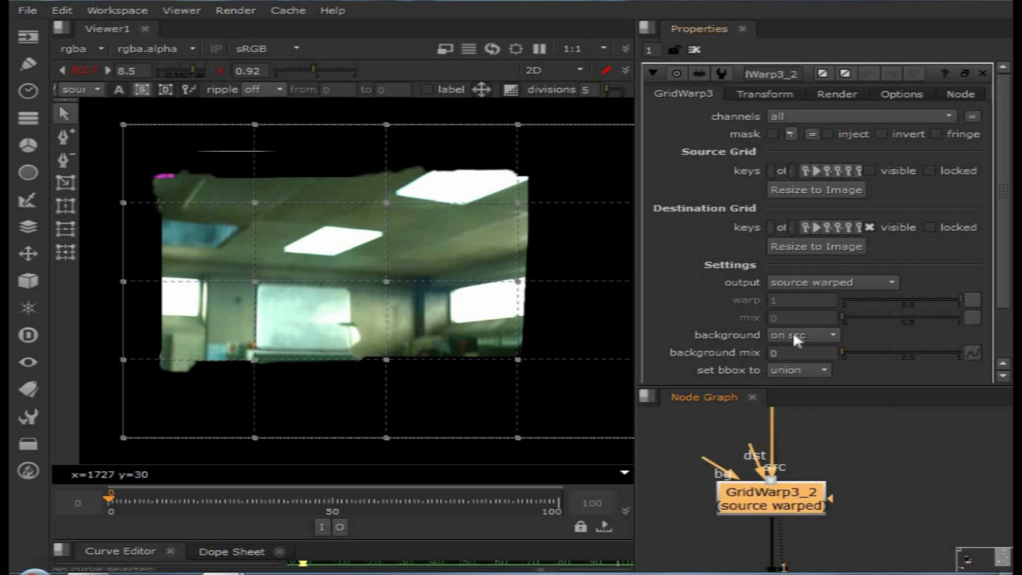
{"action": "left_click", "coordinate": [831, 283]}
{"action": "left_click", "coordinate": [798, 271]}
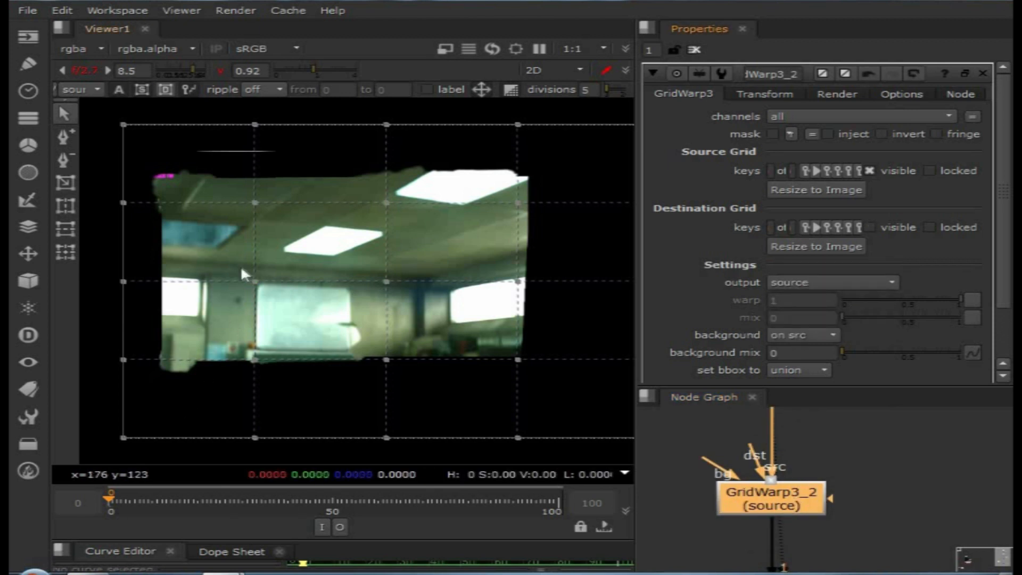
- Draw the source grid around the clean plate, remove its inner grid lines and enlarge the viewer
{"action": "left_click", "coordinate": [65, 182]}
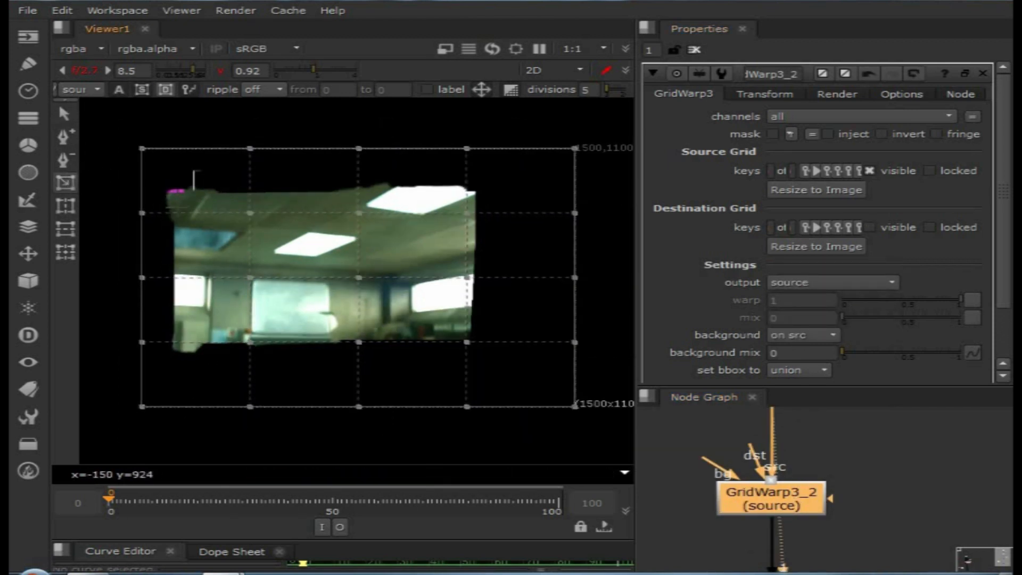
{"action": "mouse_move", "coordinate": [154, 176]}
{"action": "left_mouse_down"}
{"action": "mouse_move", "coordinate": [392, 361]}
{"action": "mouse_move", "coordinate": [494, 376]}
{"action": "left_mouse_up"}
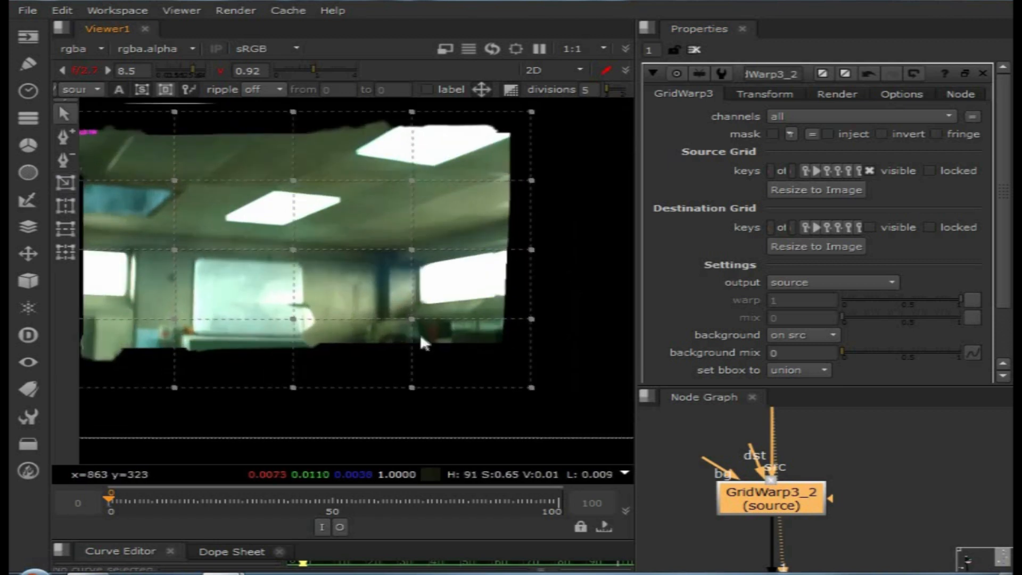
{"action": "key", "text": "space"}
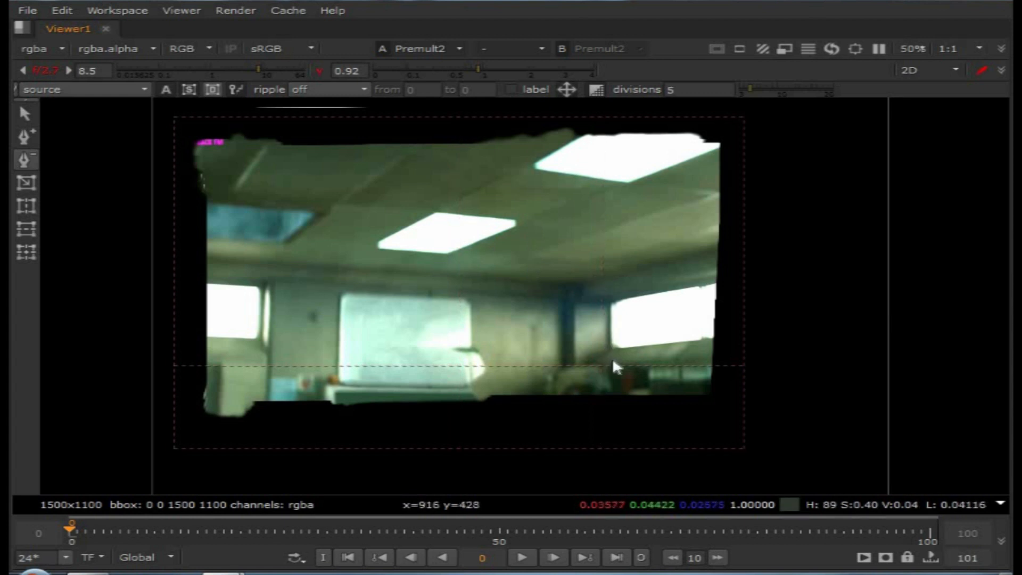
- Add horizontal grid lines at the ceiling lamps, wall edge, windows and desk, and lower the right end of the line through the upper lamp
{"action": "left_click", "coordinate": [25, 137]}
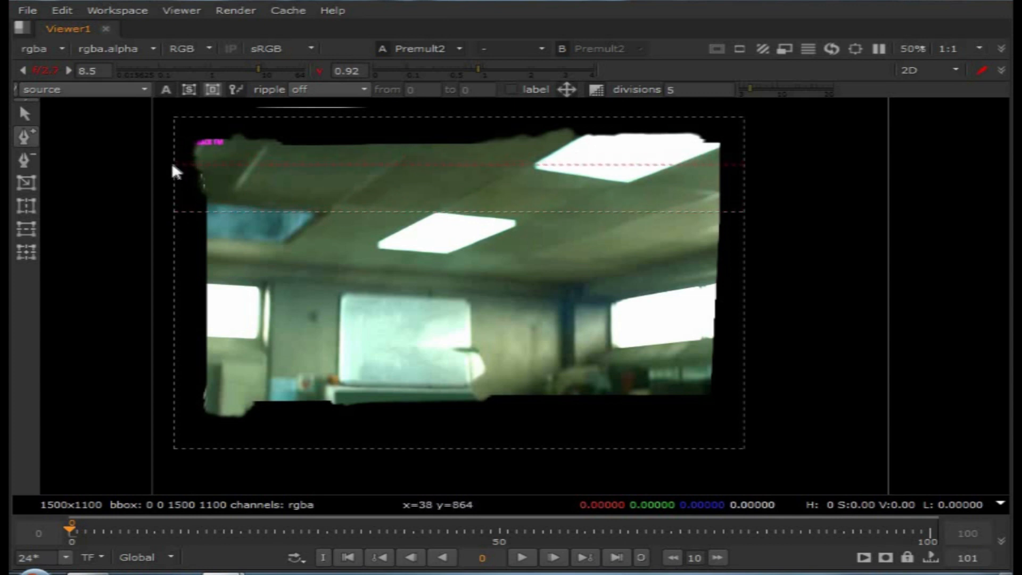
{"action": "left_click", "coordinate": [175, 279]}
{"action": "left_click", "coordinate": [165, 383]}
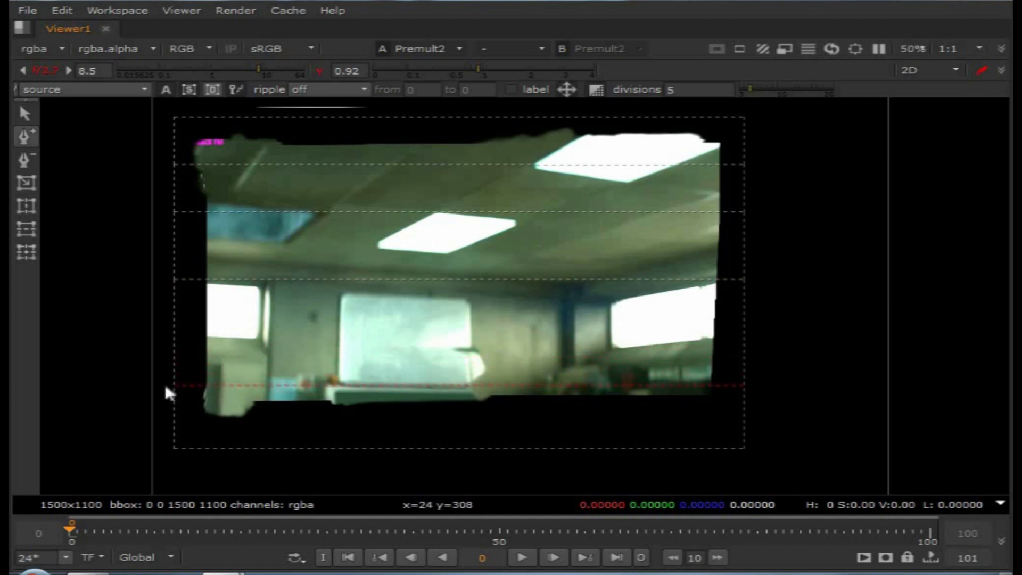
{"action": "left_click", "coordinate": [25, 113]}
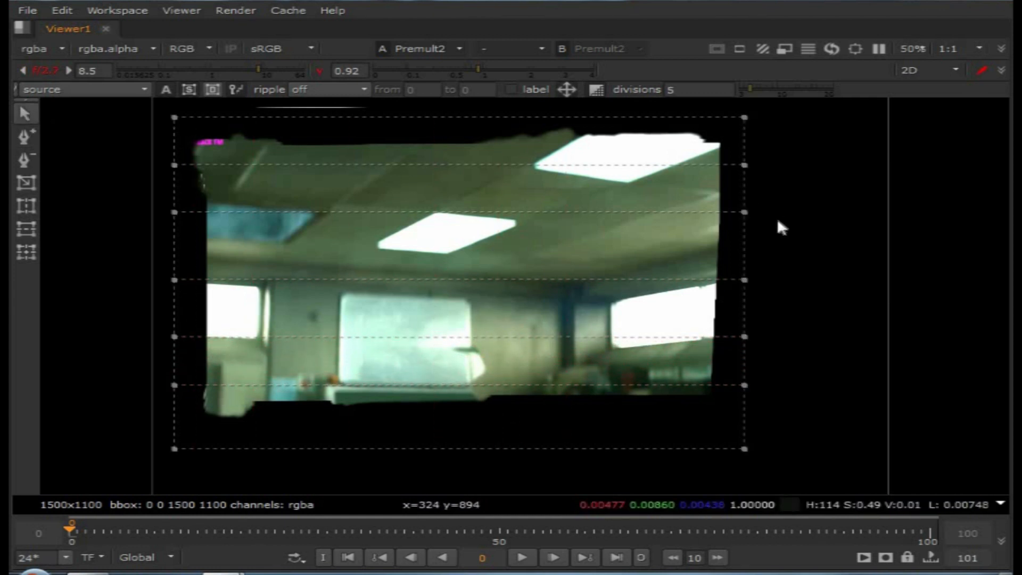
{"action": "left_click_drag", "start_coordinate": [744, 165], "coordinate": [742, 189]}
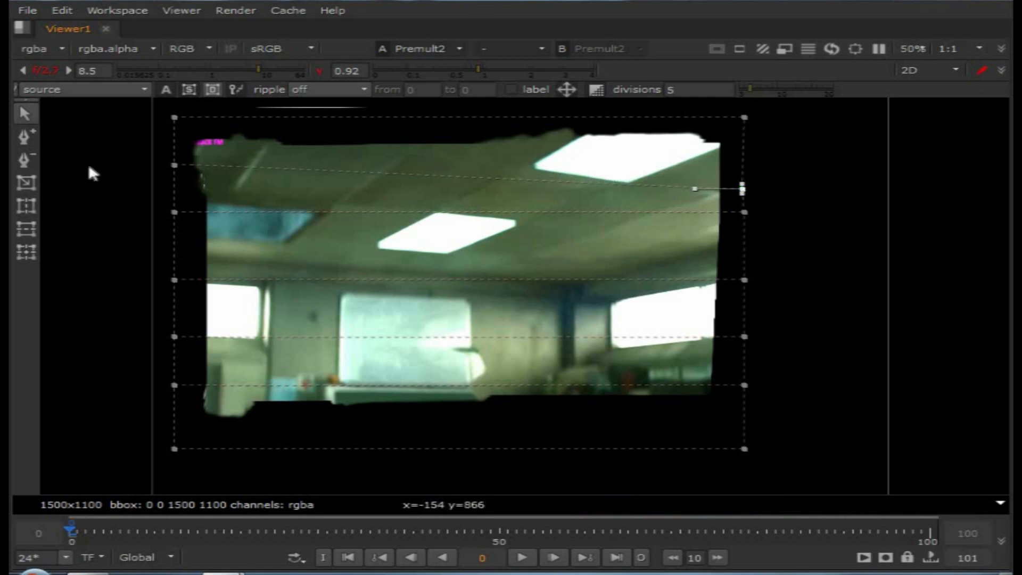
- Add vertical grid lines at the upper lamp's corners, the right window's edge, the wall corner, the middle window's edge and the left window frame
{"action": "left_click", "coordinate": [26, 138]}
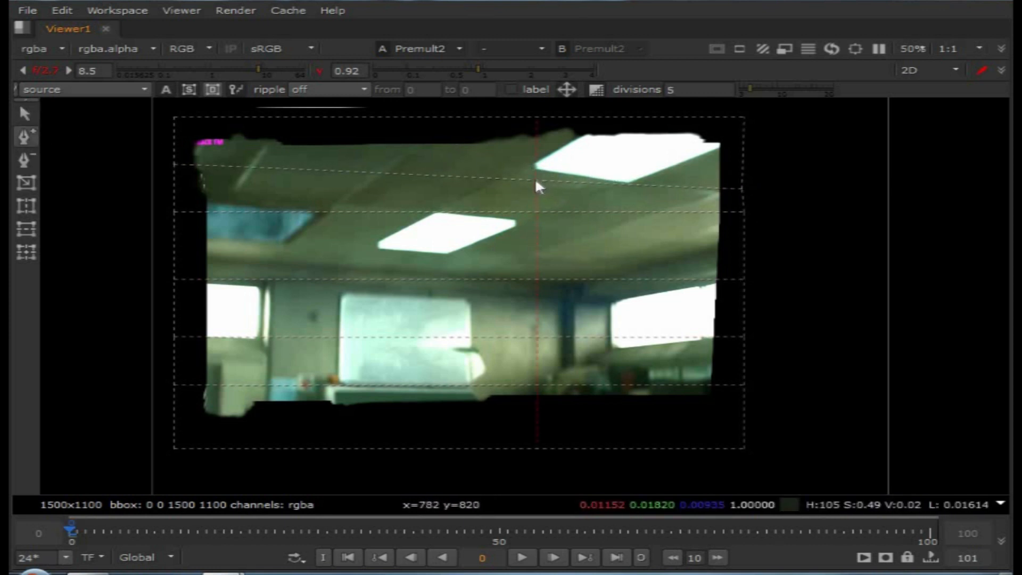
{"action": "left_click", "coordinate": [628, 186]}
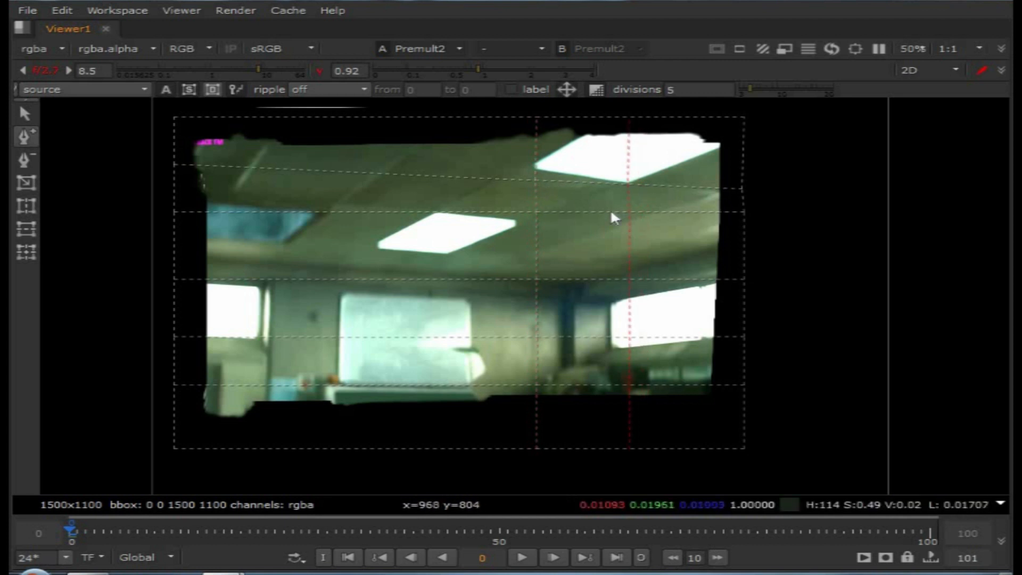
{"action": "left_click", "coordinate": [609, 280]}
{"action": "left_click", "coordinate": [575, 278]}
{"action": "left_click", "coordinate": [340, 280]}
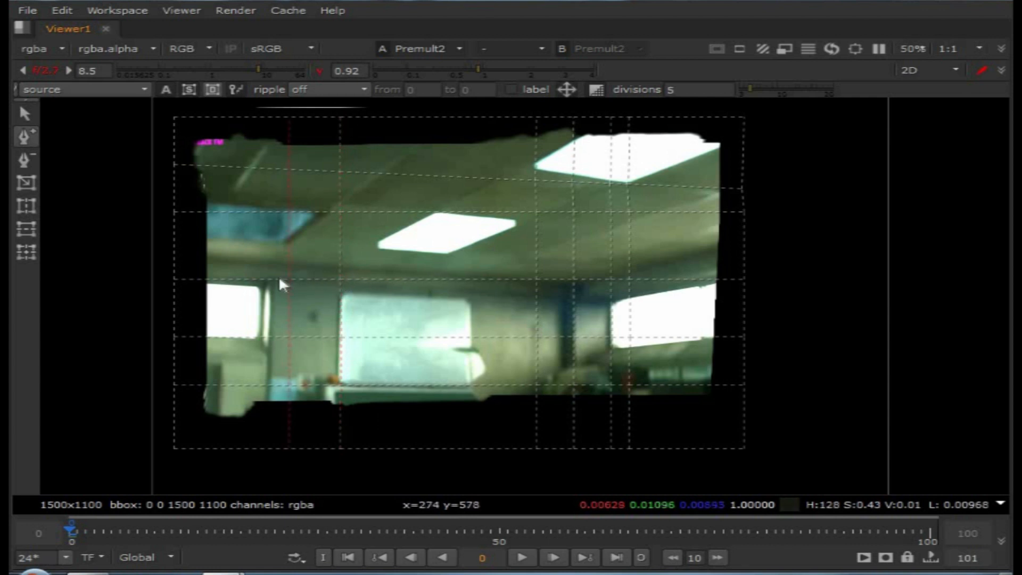
{"action": "left_click", "coordinate": [269, 281]}
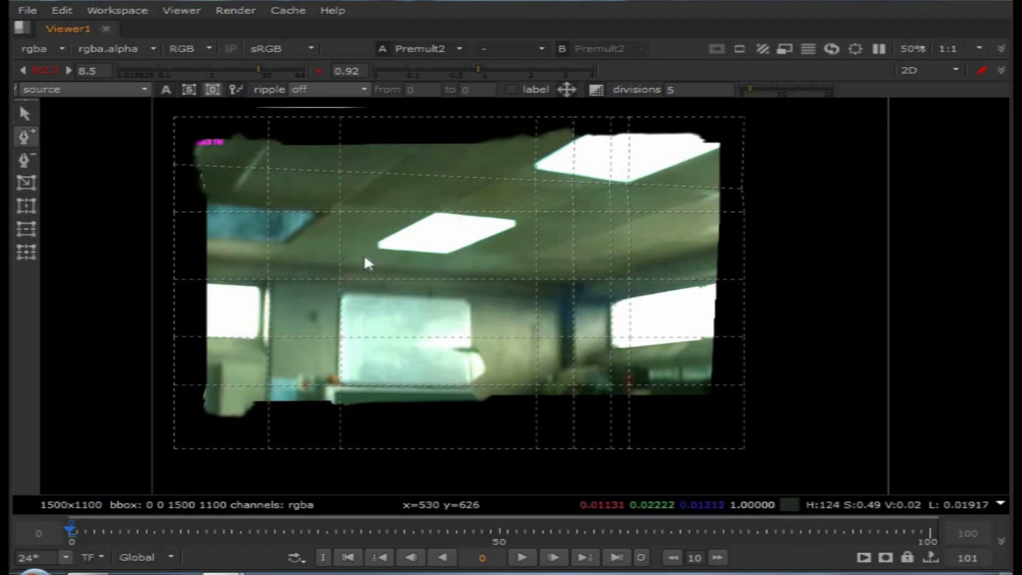
- Add a horizontal grid line under the lower ceiling lamp and vertical lines at the lamp's outer corners
{"action": "left_click", "coordinate": [335, 251]}
{"action": "left_click", "coordinate": [376, 257]}
{"action": "left_click", "coordinate": [515, 212]}
- Move the surrounding source grid points onto the four corners of the lower ceiling lamp
{"action": "left_click", "coordinate": [23, 112]}
{"action": "scroll", "coordinate": [479, 228], "scroll_direction": "up", "scroll_amount": 6}
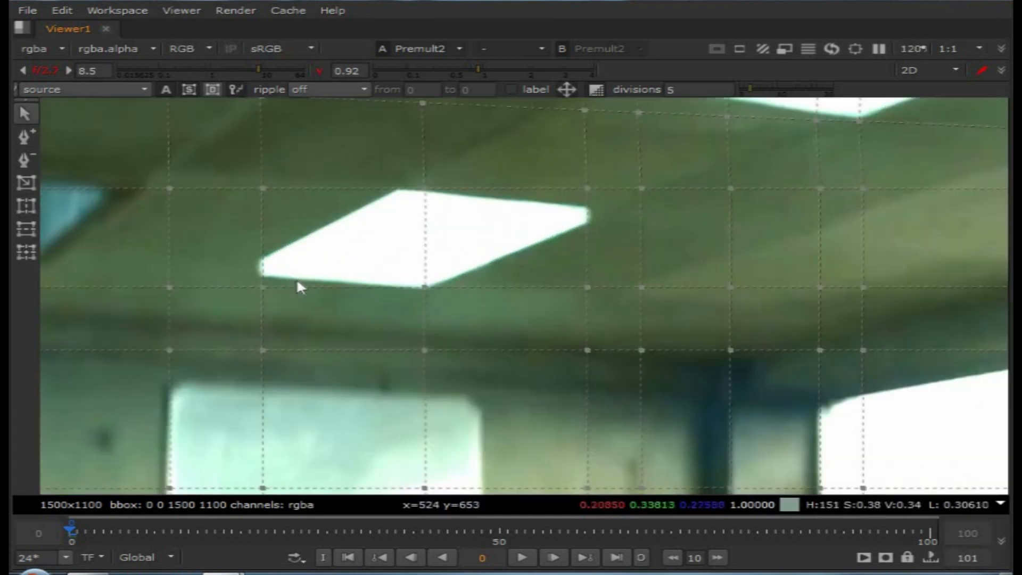
{"action": "scroll", "coordinate": [586, 276], "scroll_direction": "down", "scroll_amount": 2}
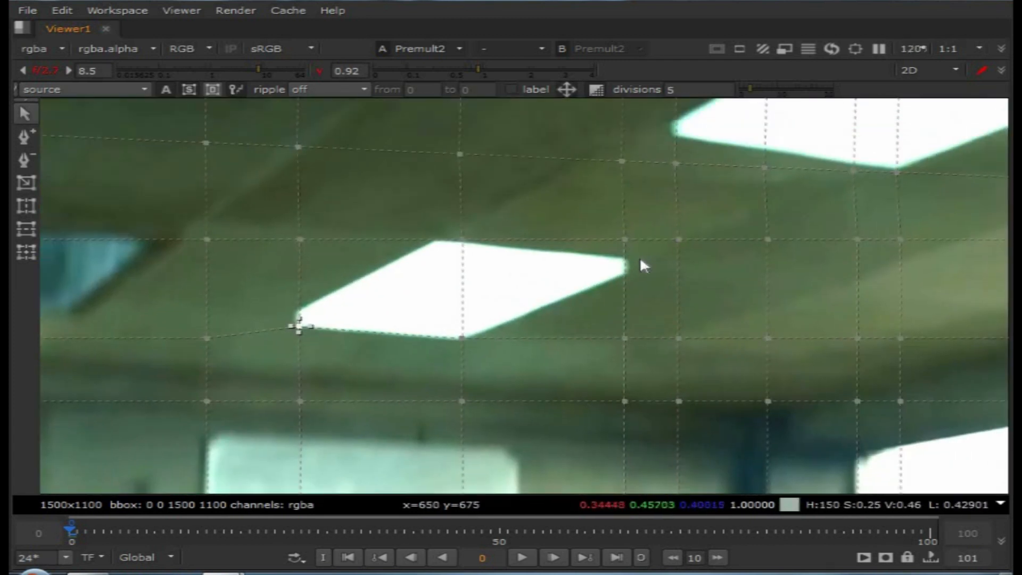
{"action": "left_click_drag", "start_coordinate": [629, 244], "coordinate": [631, 262]}
{"action": "left_click_drag", "start_coordinate": [459, 243], "coordinate": [440, 240]}
{"action": "left_click", "coordinate": [460, 341]}
- Fit the upper grid line's points to the upper lamp's lower edge and raise its remaining points across the ceiling
{"action": "scroll", "coordinate": [624, 320], "scroll_direction": "down", "scroll_amount": 3}
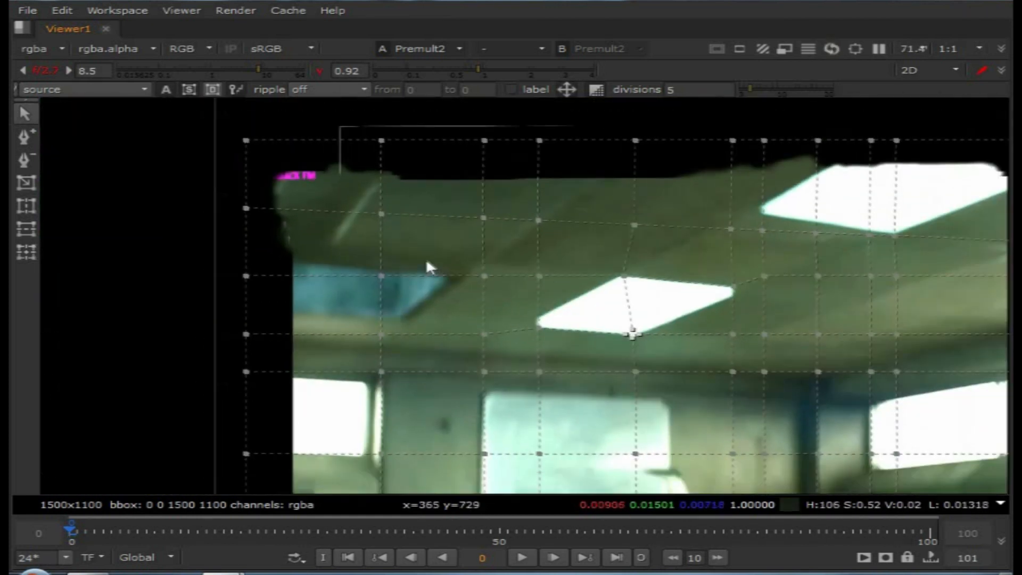
{"action": "scroll", "coordinate": [692, 266], "scroll_direction": "up", "scroll_amount": 2}
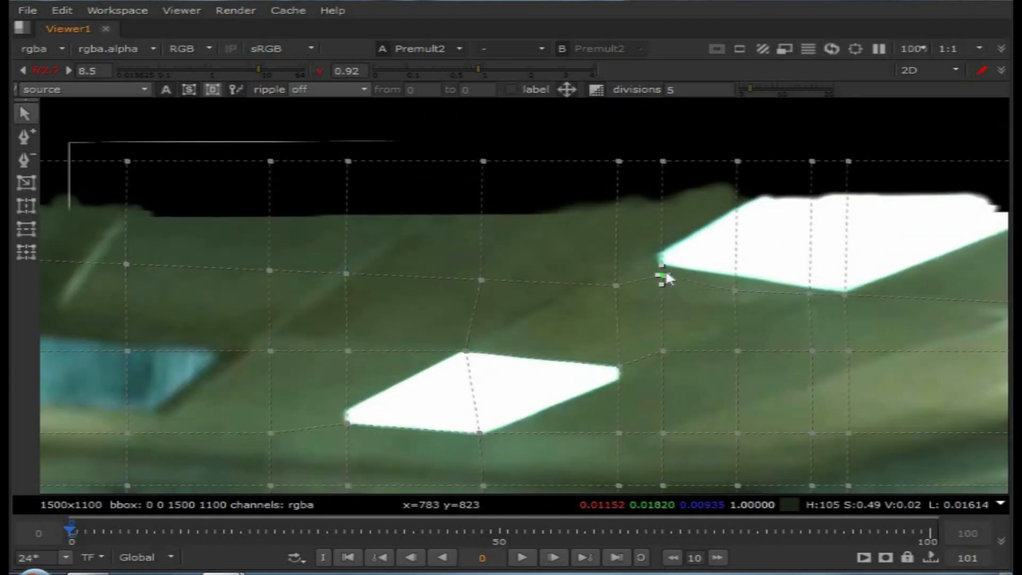
{"action": "left_click", "coordinate": [736, 279]}
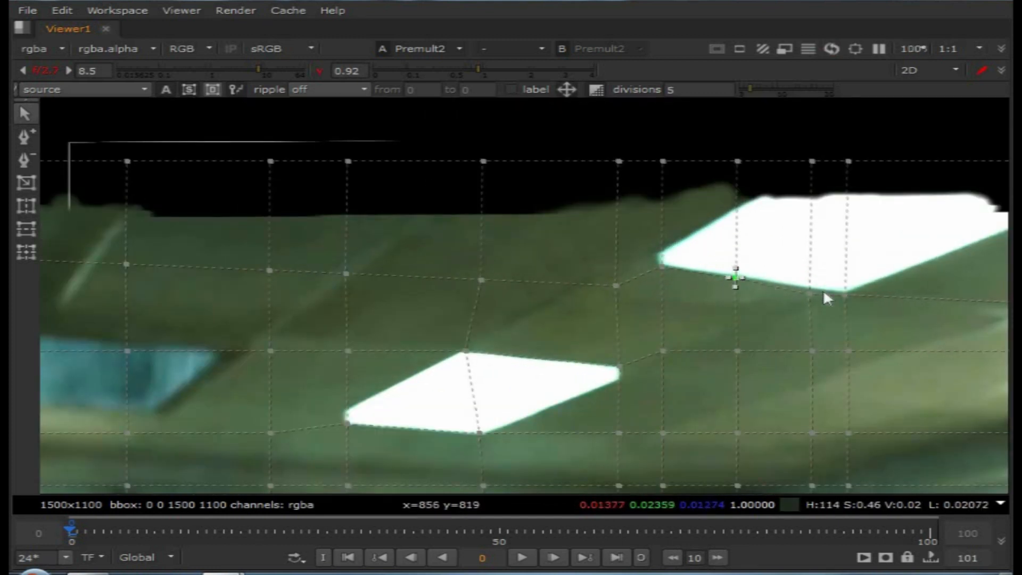
{"action": "left_click", "coordinate": [809, 294]}
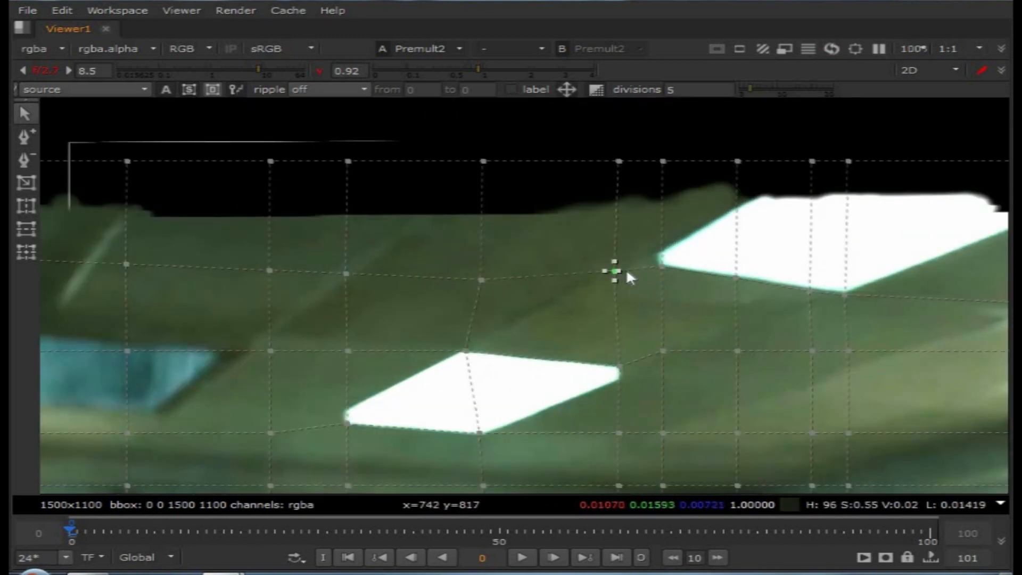
{"action": "left_click_drag", "start_coordinate": [484, 258], "coordinate": [482, 250]}
{"action": "left_click_drag", "start_coordinate": [347, 273], "coordinate": [345, 258]}
{"action": "middle_click_drag", "start_coordinate": [246, 265], "coordinate": [489, 268]}
{"action": "left_click_drag", "start_coordinate": [512, 274], "coordinate": [512, 256]}
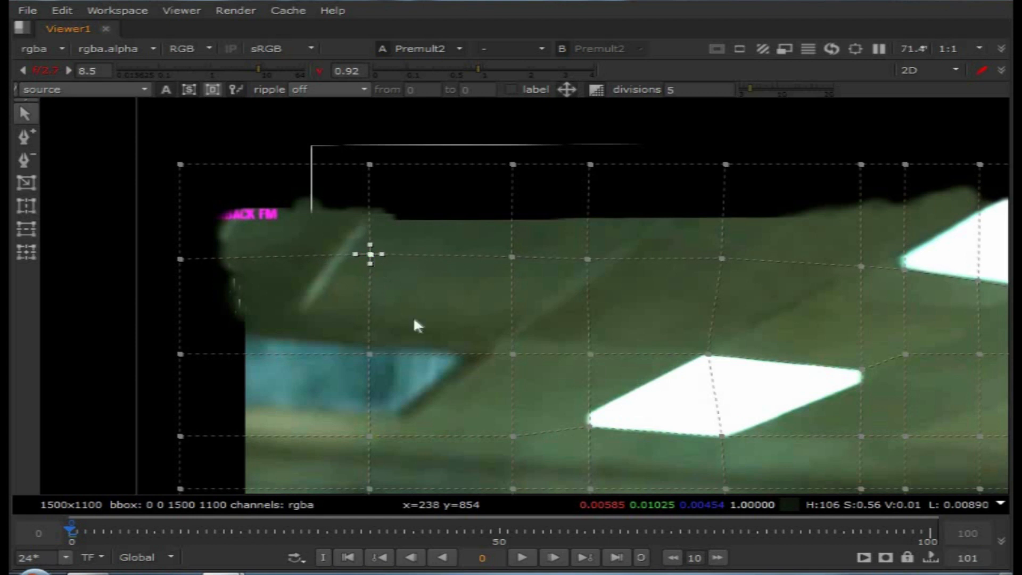
- Move the points of the wall-edge grid line to follow the wall top and the right window's upper edge
{"action": "scroll", "coordinate": [391, 288], "scroll_direction": "down", "scroll_amount": 3}
{"action": "middle_click_drag", "start_coordinate": [635, 306], "coordinate": [625, 285]}
{"action": "left_click_drag", "start_coordinate": [624, 284], "coordinate": [622, 304]}
{"action": "left_click_drag", "start_coordinate": [526, 285], "coordinate": [527, 294]}
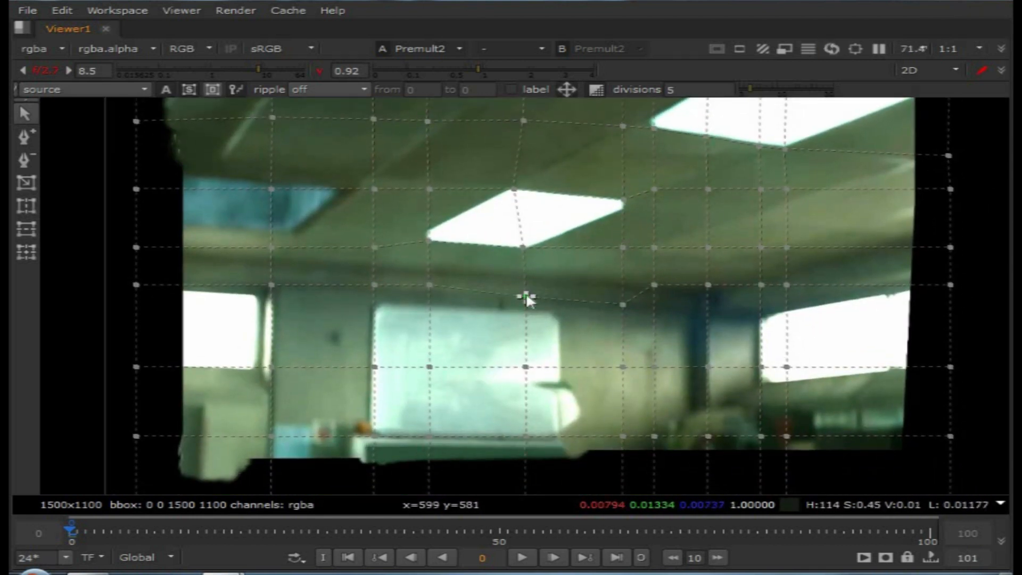
{"action": "left_click", "coordinate": [374, 285]}
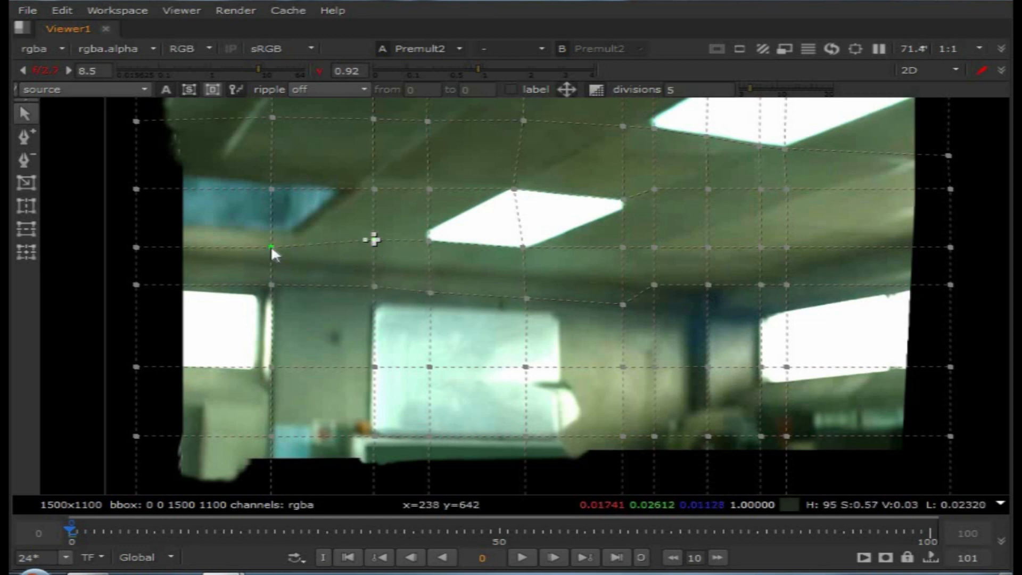
{"action": "middle_click_drag", "start_coordinate": [630, 311], "coordinate": [504, 322]}
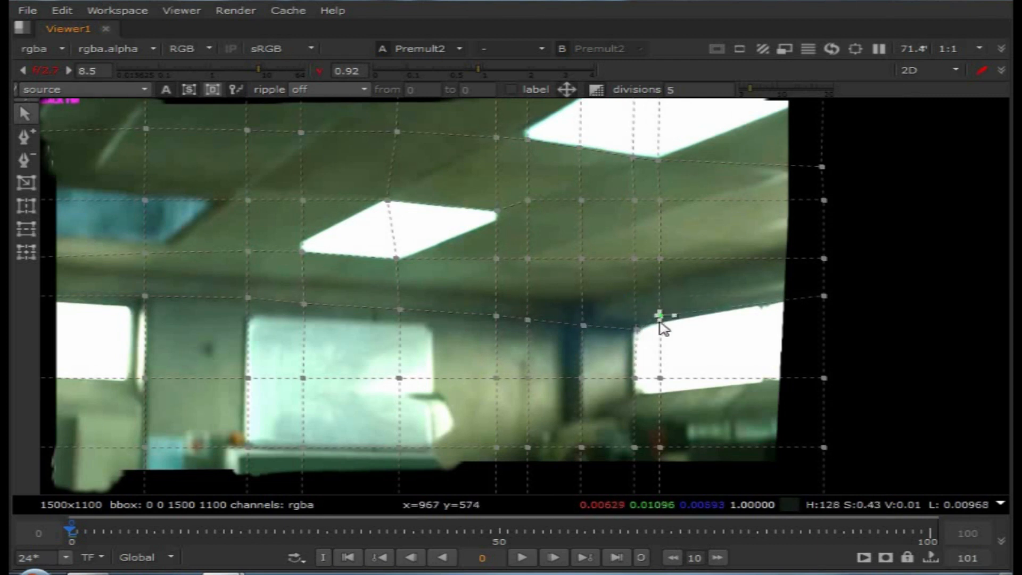
- Lower the points of the grid line through the windows to follow the right window's lower edge and continue smoothly across the wall
{"action": "middle_click_drag", "start_coordinate": [665, 330], "coordinate": [602, 318]}
{"action": "left_click_drag", "start_coordinate": [601, 330], "coordinate": [598, 330]}
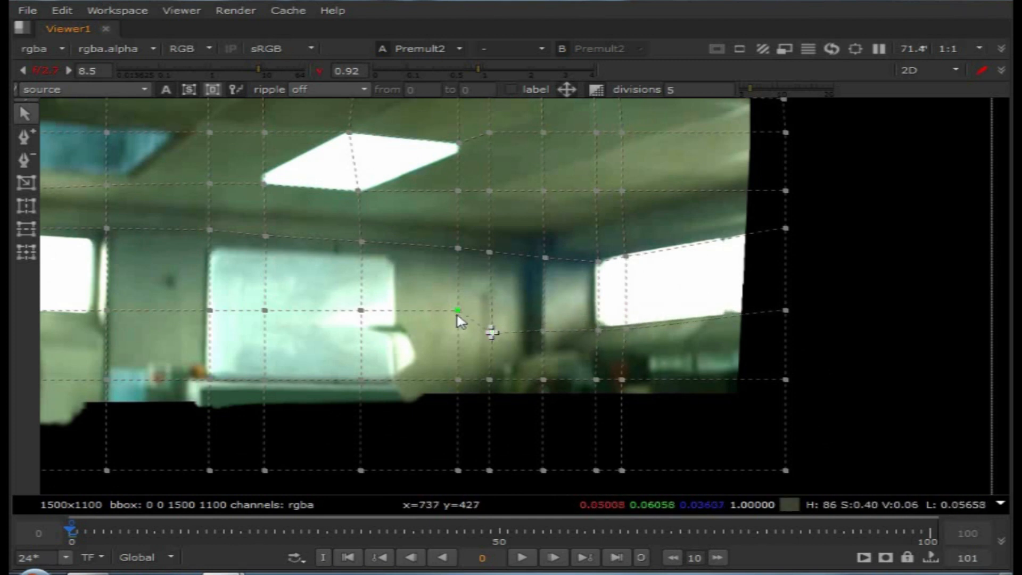
{"action": "left_click_drag", "start_coordinate": [458, 332], "coordinate": [457, 339]}
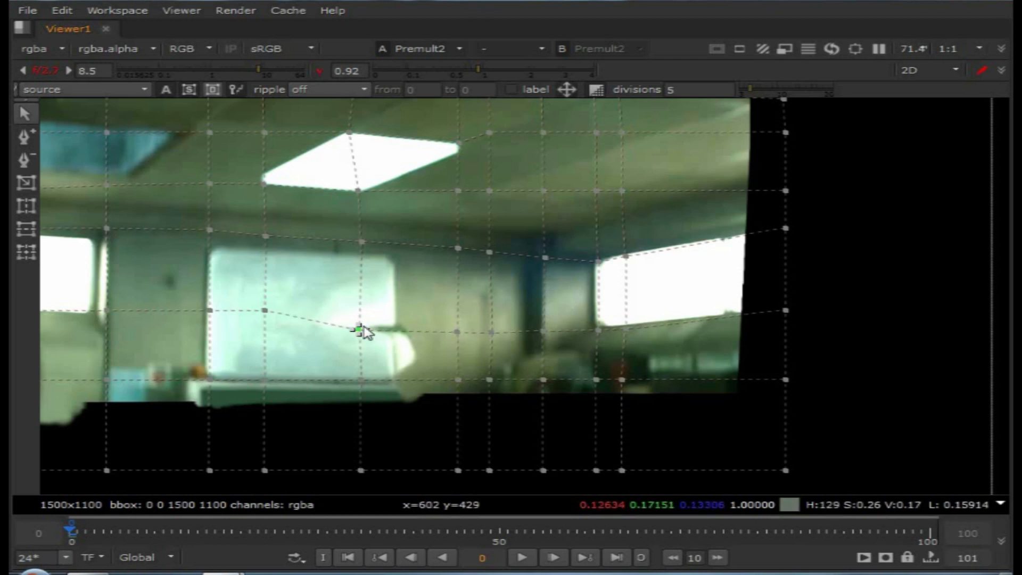
{"action": "scroll", "coordinate": [363, 331], "scroll_direction": "down", "scroll_amount": 2}
{"action": "middle_click_drag", "start_coordinate": [332, 293], "coordinate": [386, 287]}
{"action": "mouse_move", "coordinate": [455, 330]}
{"action": "left_mouse_down"}
{"action": "mouse_move", "coordinate": [403, 283]}
{"action": "mouse_move", "coordinate": [428, 315]}
{"action": "left_mouse_up"}
{"action": "scroll", "coordinate": [429, 305], "scroll_direction": "up", "scroll_amount": 3}
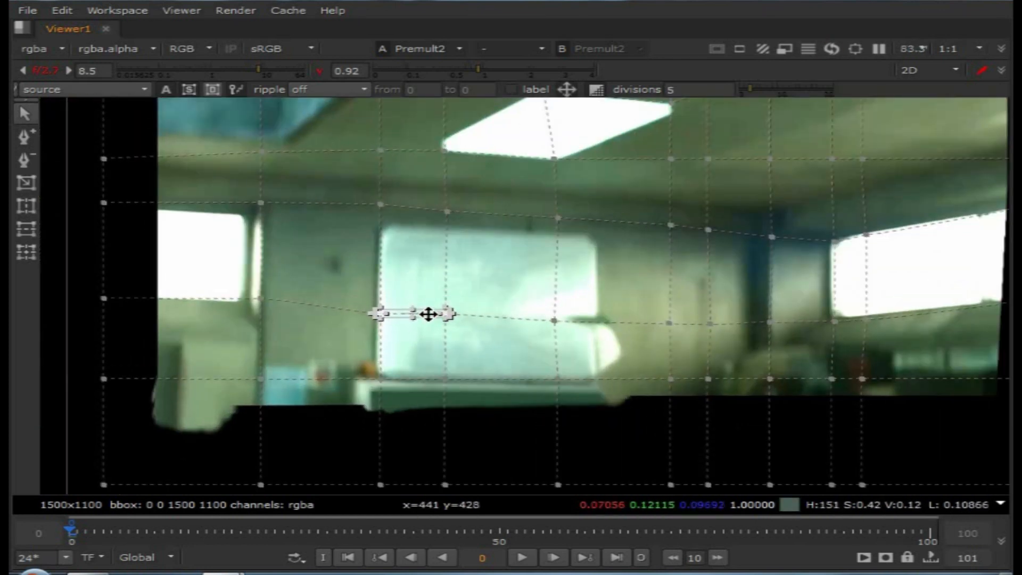
{"action": "left_click", "coordinate": [313, 273]}
{"action": "scroll", "coordinate": [348, 273], "scroll_direction": "down", "scroll_amount": 5}
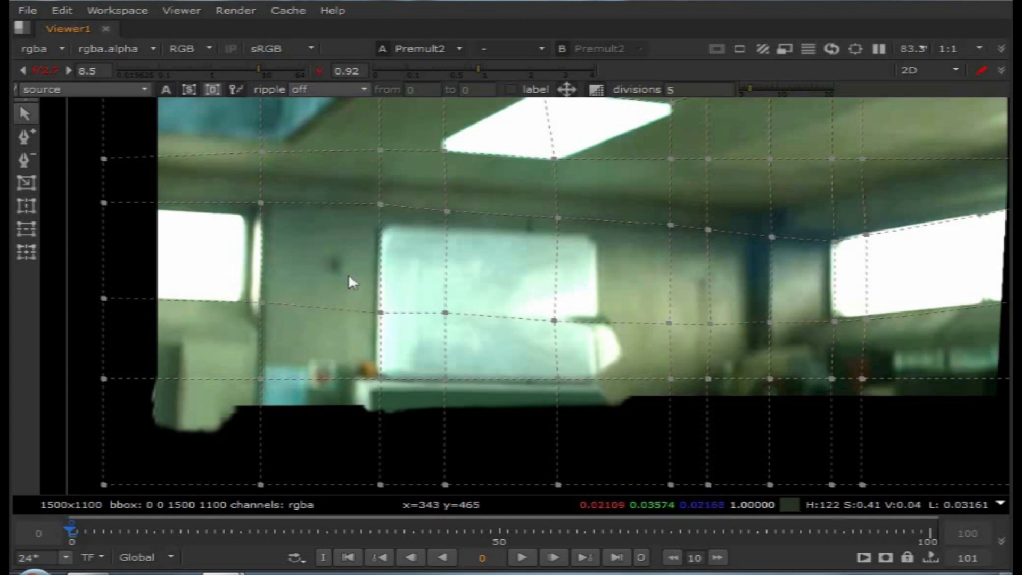
- Restore the full layout and set the GridWarp3_2 output to source warped, widening its properties temporarily
{"action": "key", "text": "space"}
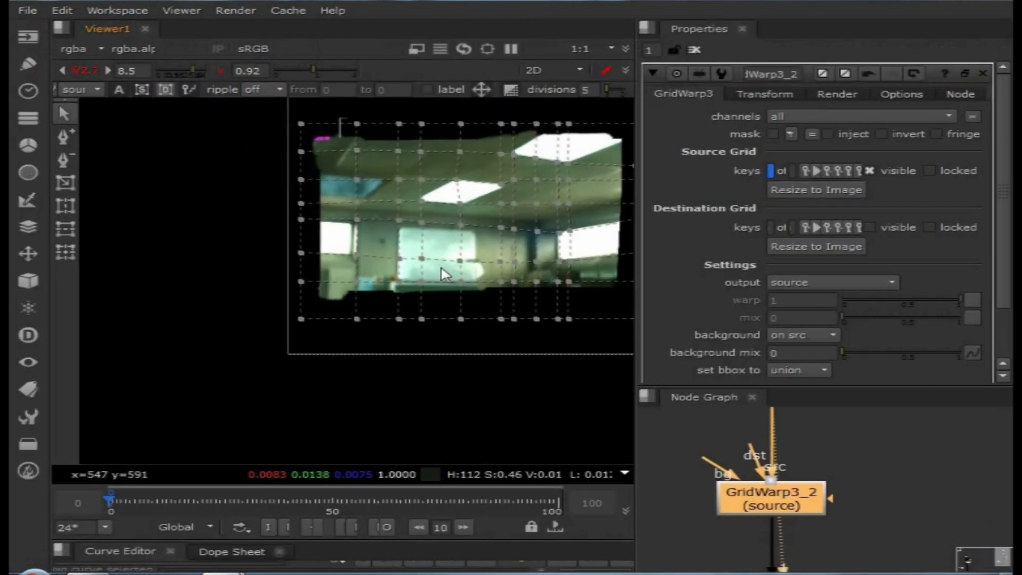
{"action": "left_click_drag", "start_coordinate": [636, 283], "coordinate": [337, 283]}
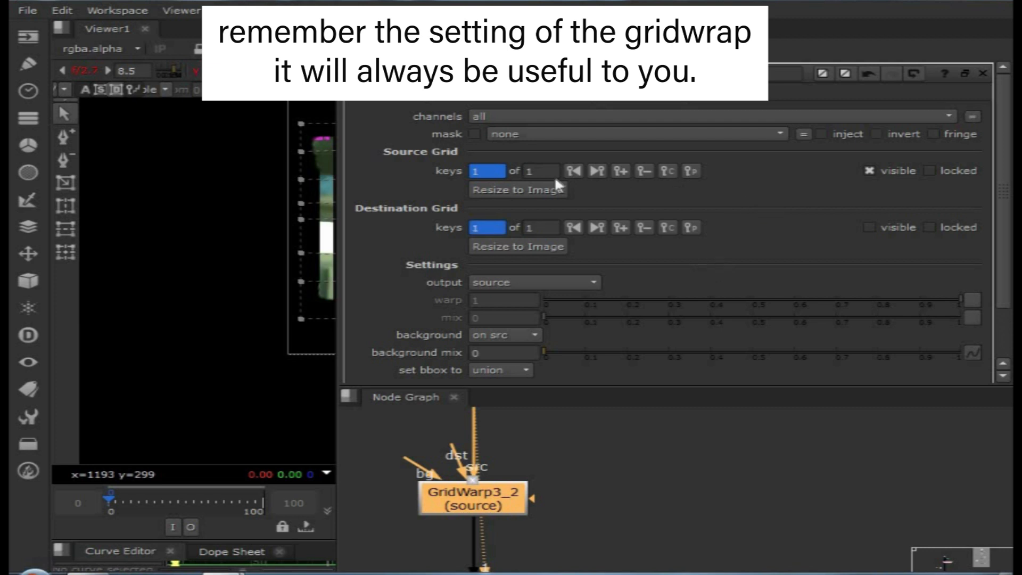
{"action": "left_click", "coordinate": [527, 282]}
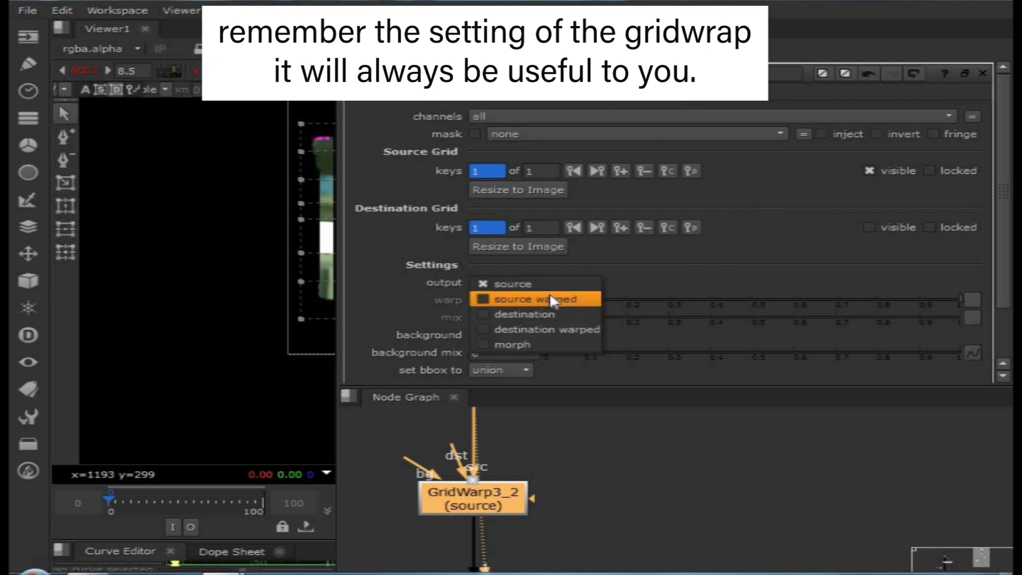
{"action": "left_click", "coordinate": [537, 297]}
{"action": "scroll", "coordinate": [605, 487], "scroll_direction": "down", "scroll_amount": 3}
{"action": "scroll", "coordinate": [606, 487], "scroll_direction": "down", "scroll_amount": 2}
{"action": "left_click_drag", "start_coordinate": [334, 323], "coordinate": [645, 320]}
{"action": "middle_click_drag", "start_coordinate": [352, 328], "coordinate": [239, 365]}
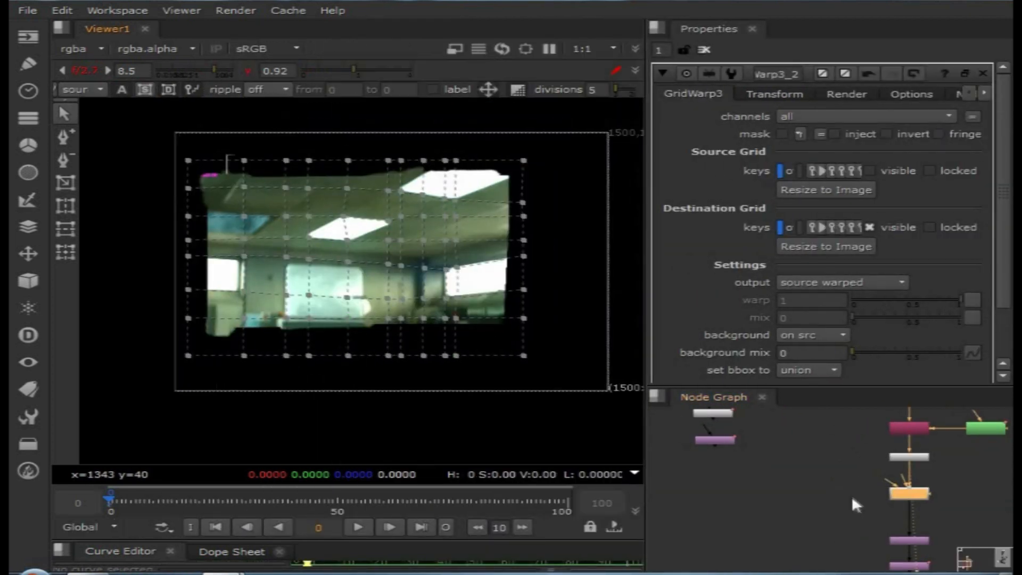
- Create a second viewer with no node selected
{"action": "middle_click_drag", "start_coordinate": [856, 498], "coordinate": [774, 498]}
{"action": "scroll", "coordinate": [745, 475], "scroll_direction": "down", "scroll_amount": 3}
{"action": "scroll", "coordinate": [776, 473], "scroll_direction": "up", "scroll_amount": 1}
{"action": "scroll", "coordinate": [806, 509], "scroll_direction": "up", "scroll_amount": 1}
{"action": "left_click", "coordinate": [834, 531]}
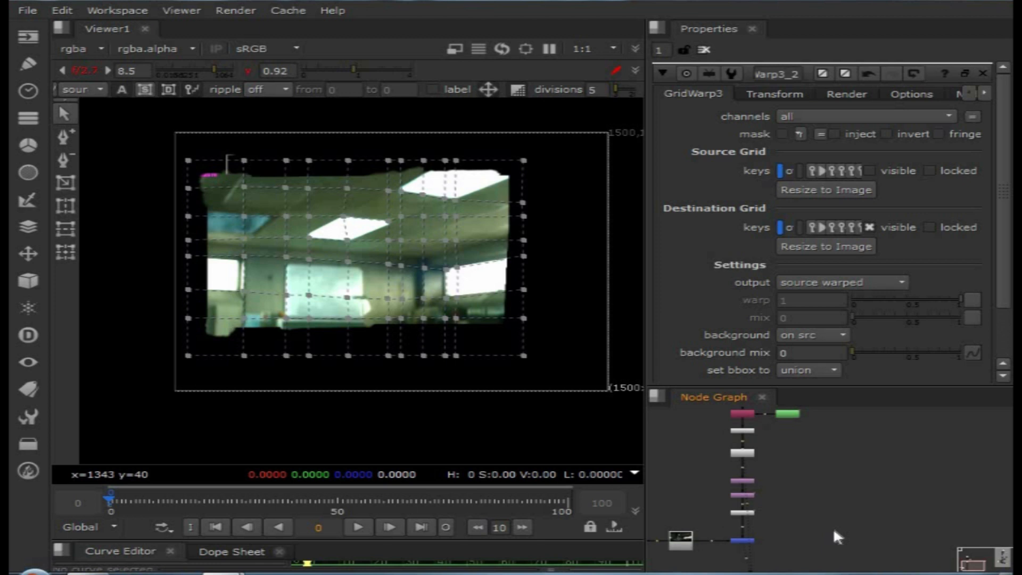
{"action": "key", "text": "ctrl+i"}
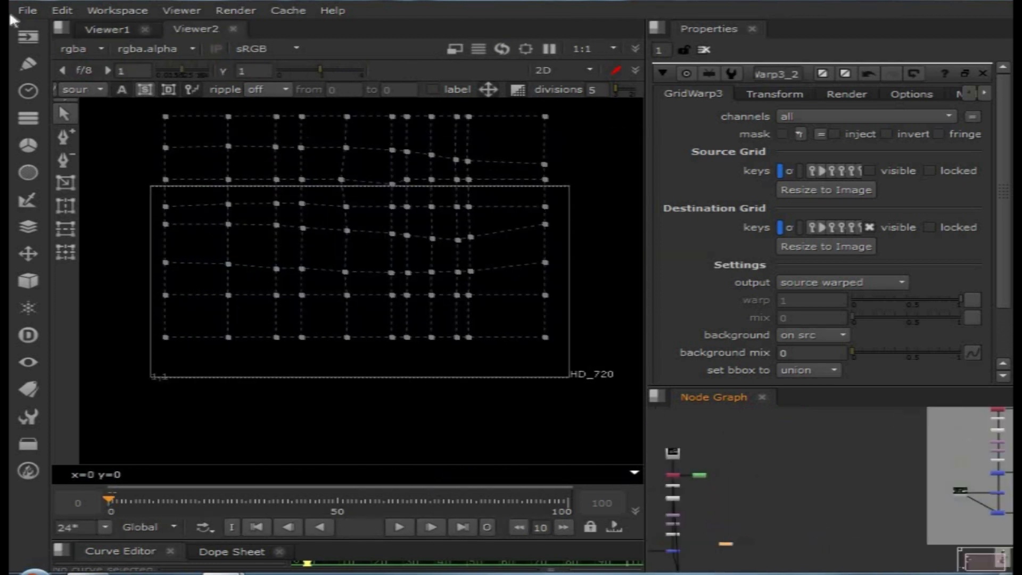
- Split the viewer pane horizontally, place Viewer2 beside Viewer1 and widen the viewer area
{"action": "left_click", "coordinate": [58, 30]}
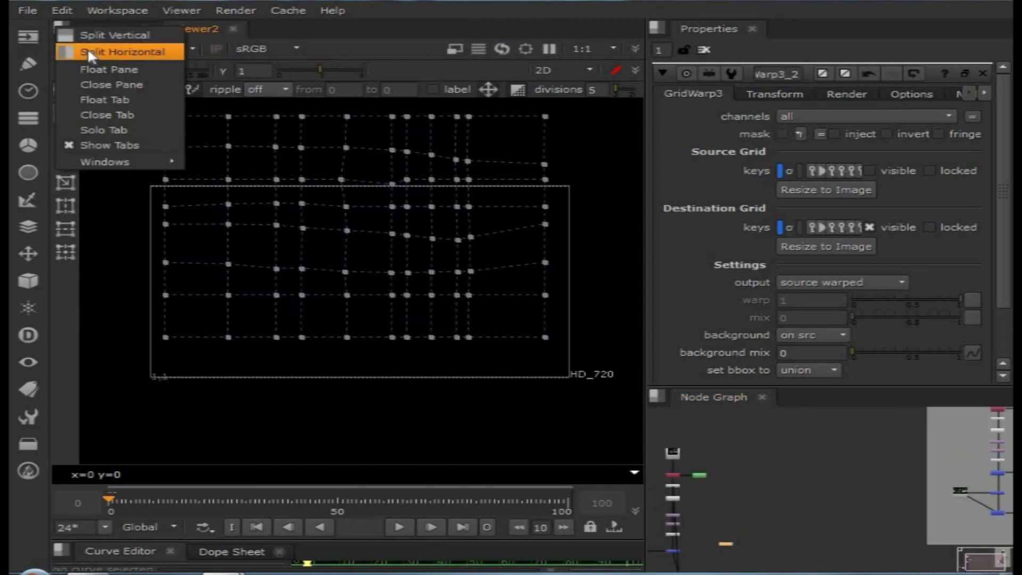
{"action": "left_click", "coordinate": [152, 47]}
{"action": "left_click_drag", "start_coordinate": [196, 29], "coordinate": [464, 87]}
{"action": "left_click_drag", "start_coordinate": [645, 142], "coordinate": [710, 144]}
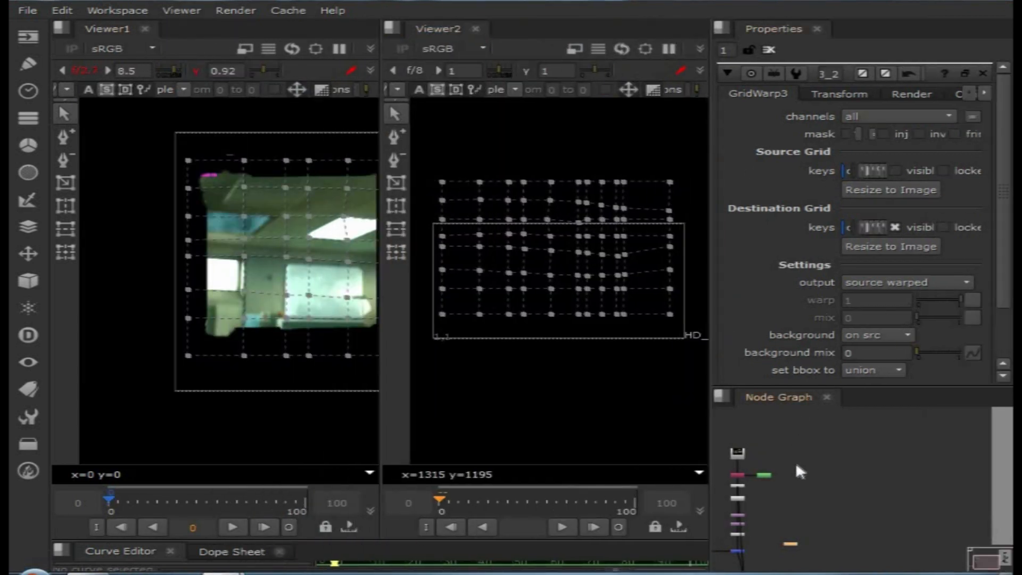
- Connect Viewer2 to GridWarp3_2 and place it beside that node in the node graph
{"action": "key", "text": "space"}
{"action": "scroll", "coordinate": [590, 397], "scroll_direction": "up", "scroll_amount": 6}
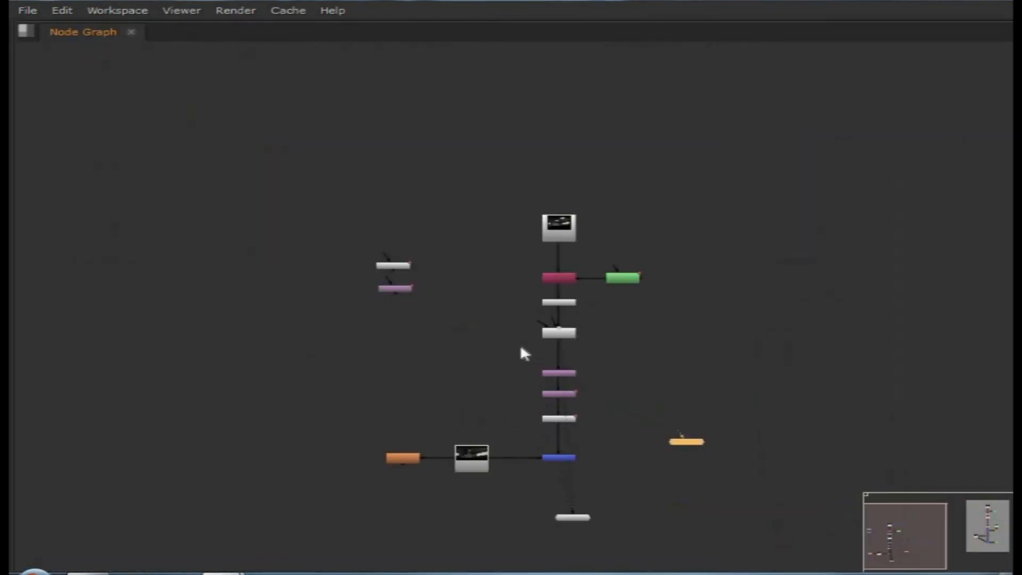
{"action": "left_click_drag", "start_coordinate": [634, 423], "coordinate": [396, 227]}
{"action": "left_click_drag", "start_coordinate": [585, 317], "coordinate": [540, 219]}
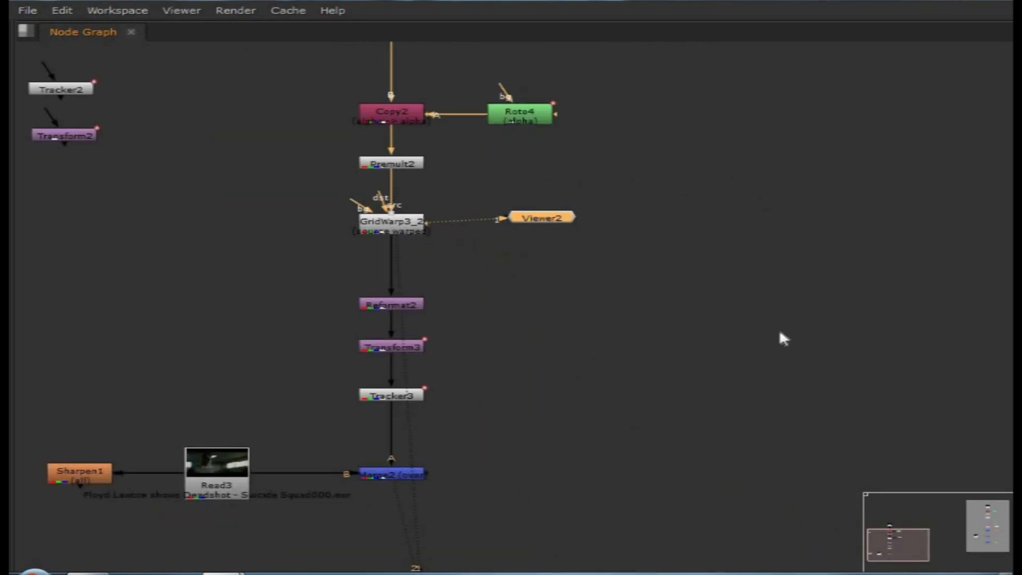
{"action": "key", "text": "space"}
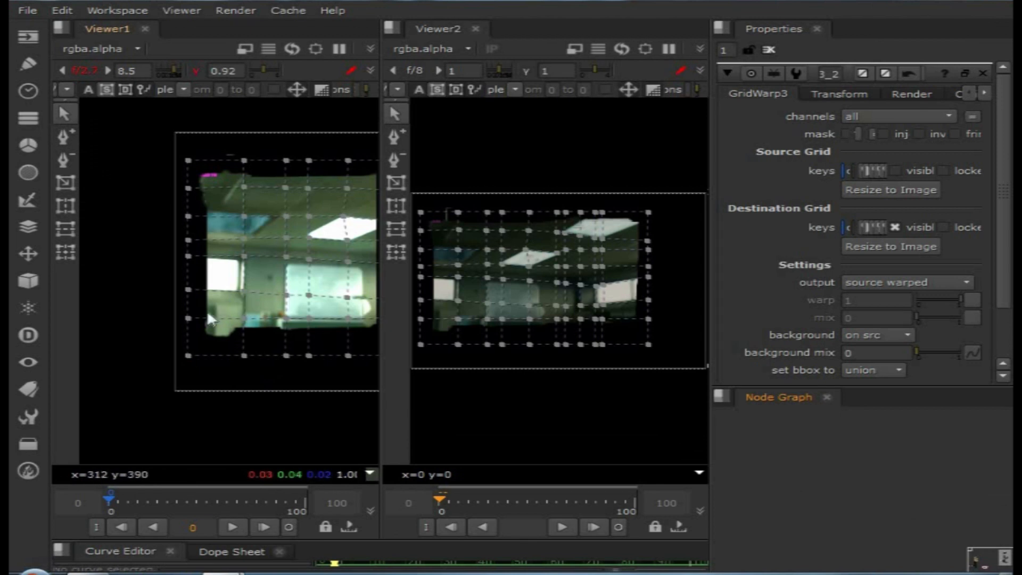
- Widen Viewer1 and turn off its overlay
{"action": "left_click_drag", "start_coordinate": [381, 286], "coordinate": [456, 286]}
{"action": "right_click", "coordinate": [240, 209]}
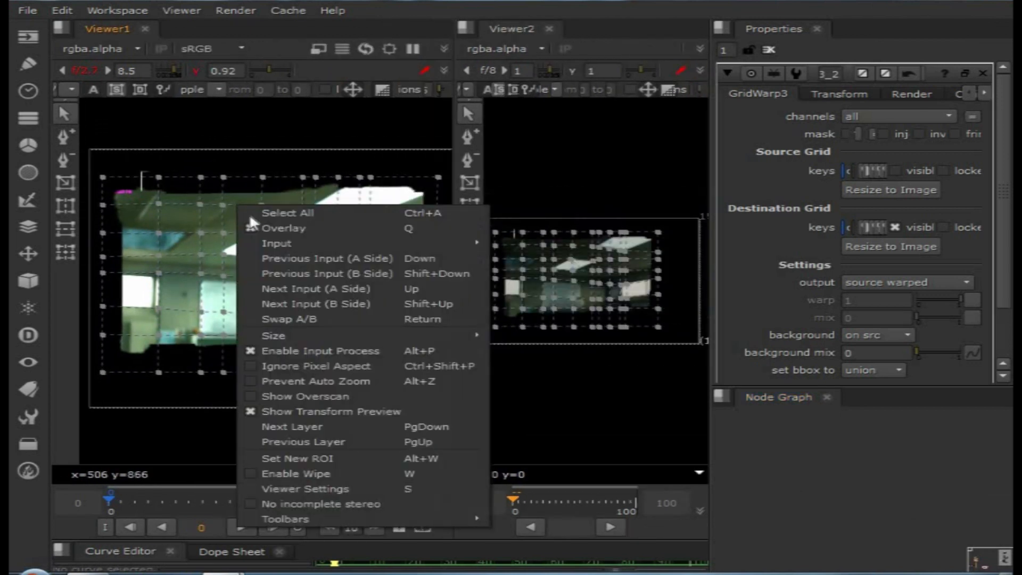
{"action": "left_click", "coordinate": [283, 229]}
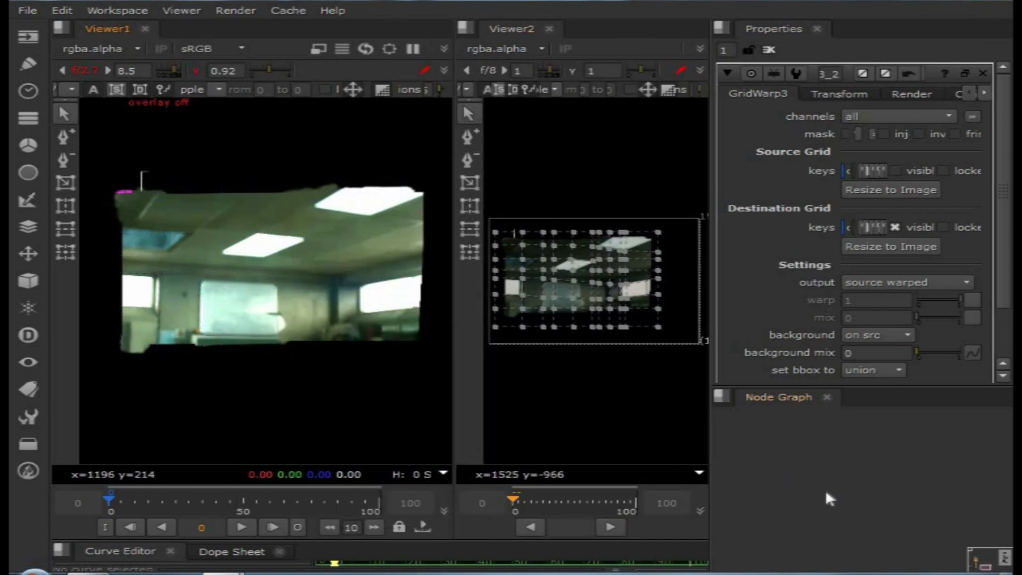
- Compare the original footage with the composited clean plate in Viewer1 by switching between its inputs
{"action": "scroll", "coordinate": [862, 489], "scroll_direction": "down", "scroll_amount": 3}
{"action": "key", "text": "1"}
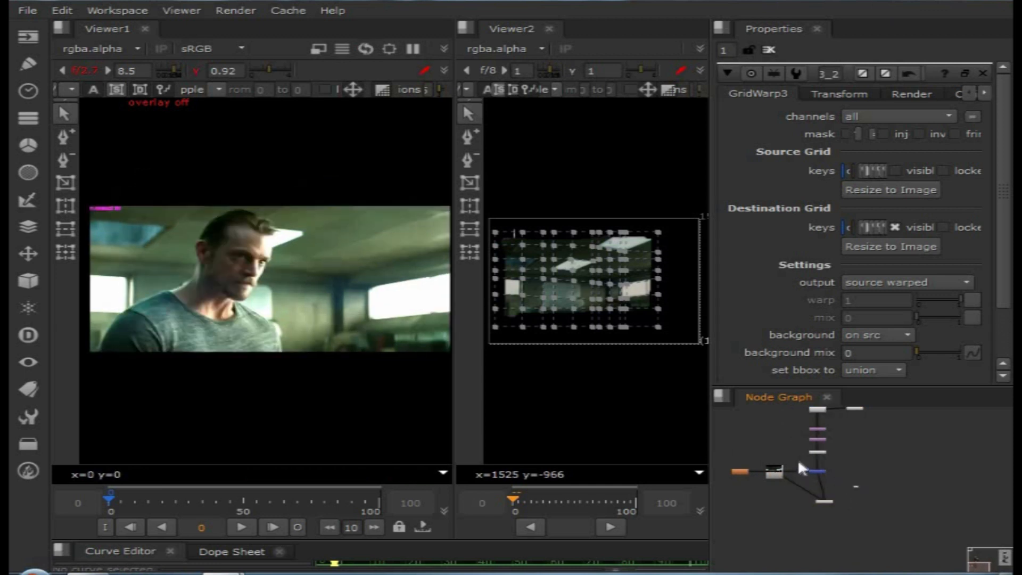
{"action": "key", "text": "2"}
{"action": "key", "text": "1"}
{"action": "key", "text": "2"}
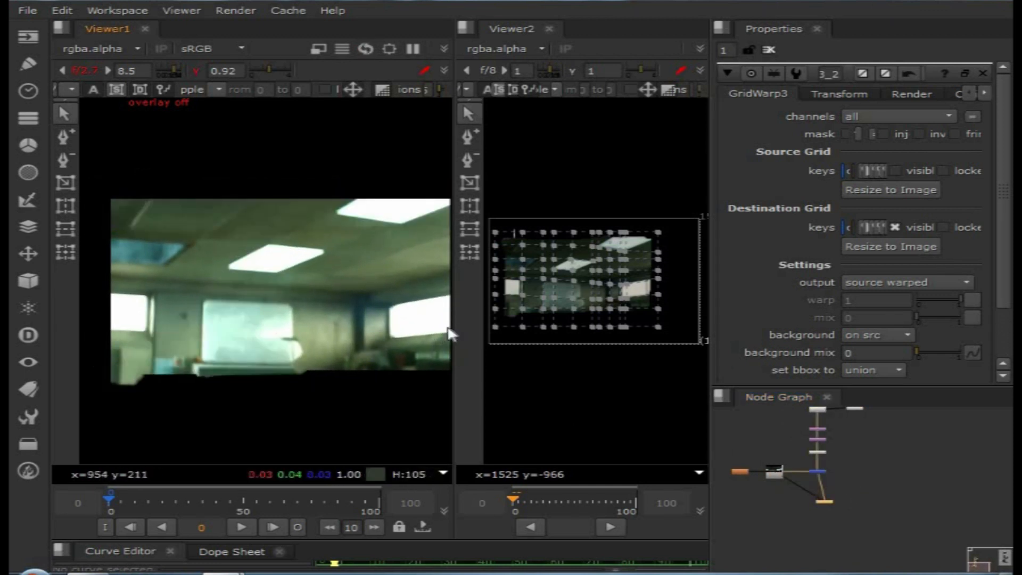
- Enlarge Viewer1 at the expense of Viewer2 and frame the composited clean plate larger in it
{"action": "left_click_drag", "start_coordinate": [454, 313], "coordinate": [539, 287]}
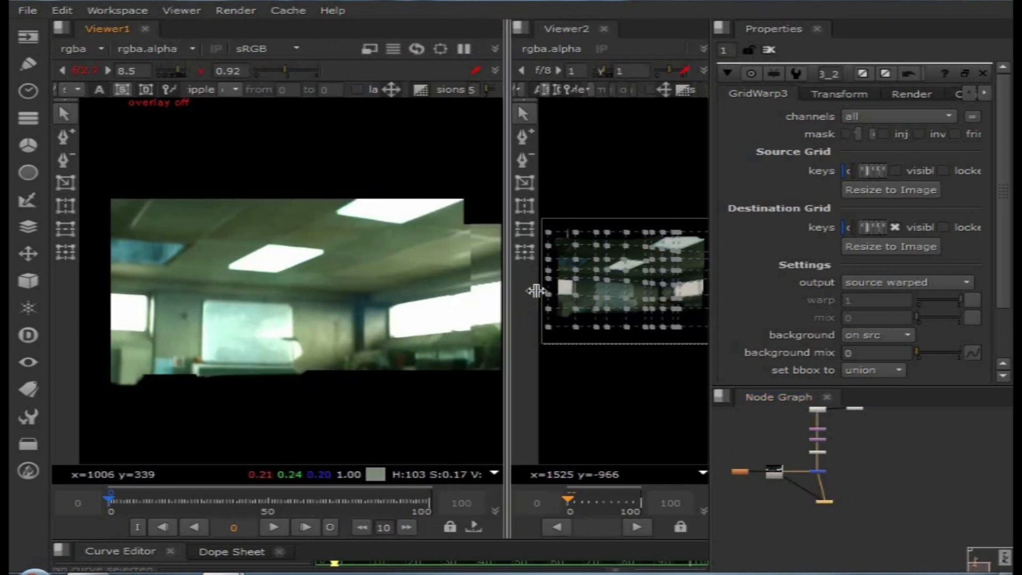
{"action": "scroll", "coordinate": [288, 299], "scroll_direction": "up", "scroll_amount": 2}
{"action": "middle_click_drag", "start_coordinate": [288, 299], "coordinate": [343, 304]}
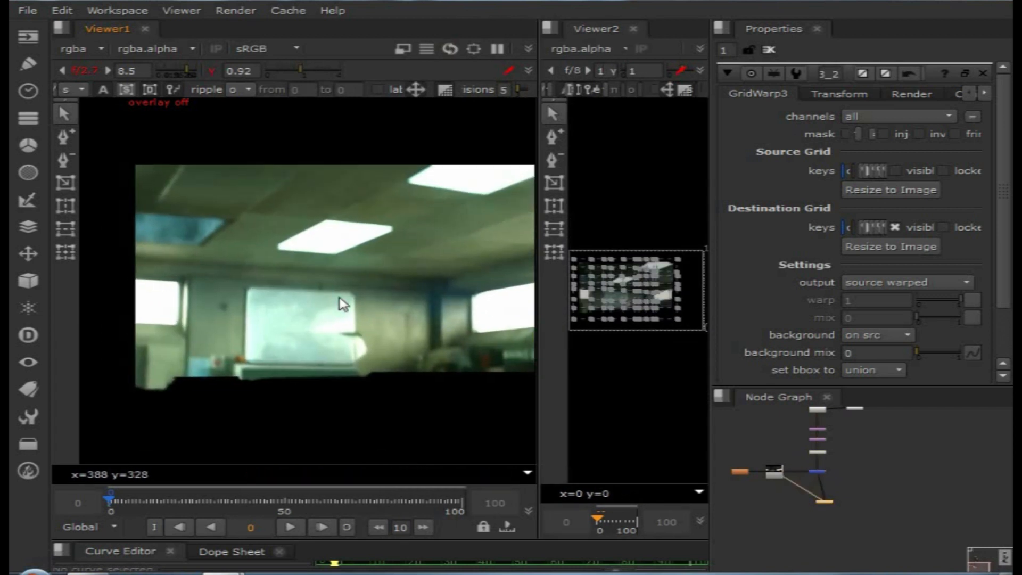
- Go to frame 100 and compare the original footage with the clean plate at the bright window on the far side
{"action": "scroll", "coordinate": [347, 306], "scroll_direction": "up", "scroll_amount": 3}
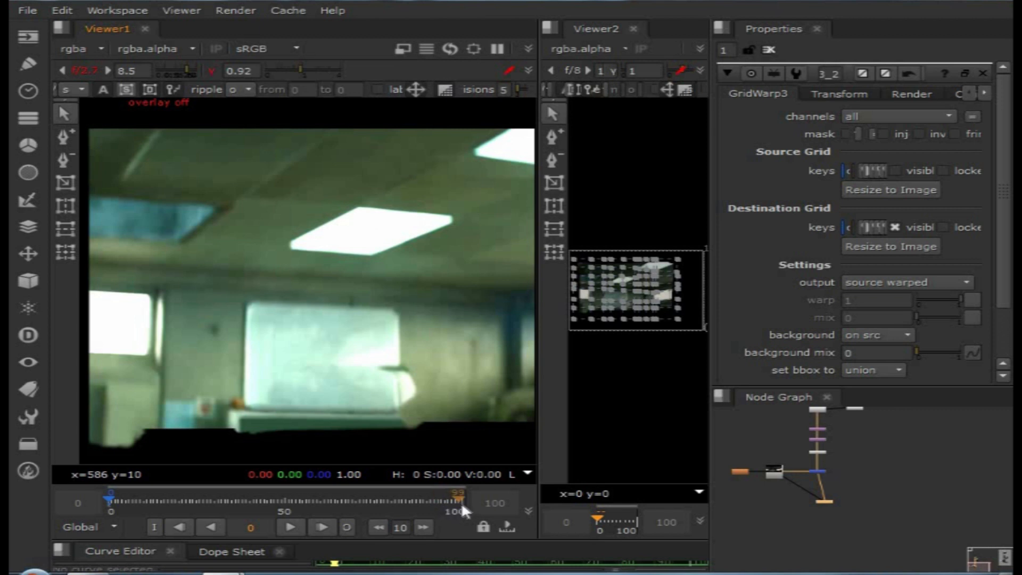
{"action": "left_click", "coordinate": [462, 500]}
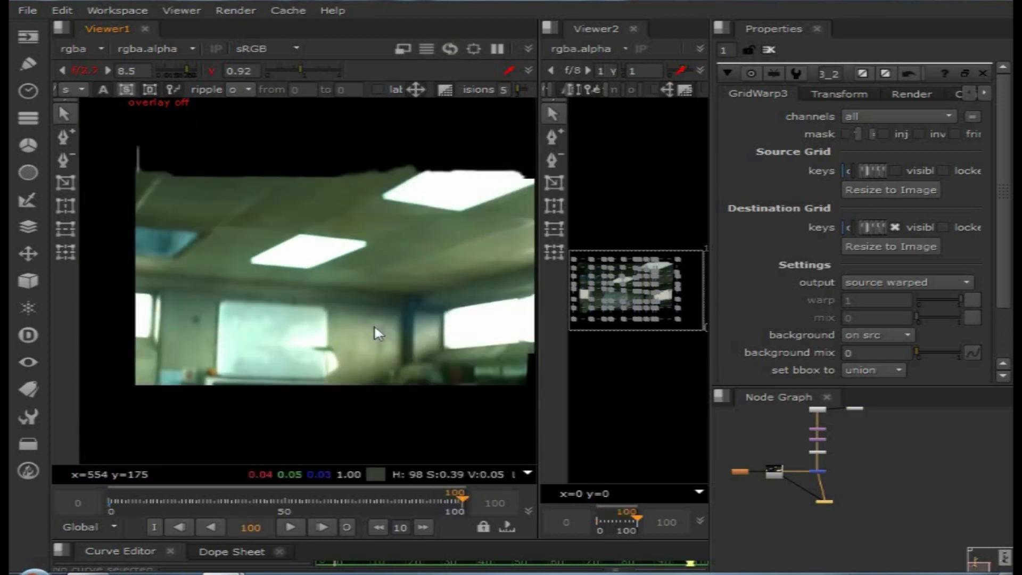
{"action": "key", "text": "2"}
{"action": "key", "text": "1"}
{"action": "scroll", "coordinate": [390, 321], "scroll_direction": "up", "scroll_amount": 1}
{"action": "middle_click_drag", "start_coordinate": [493, 326], "coordinate": [333, 305]}
{"action": "scroll", "coordinate": [390, 321], "scroll_direction": "up", "scroll_amount": 1}
{"action": "scroll", "coordinate": [322, 313], "scroll_direction": "up", "scroll_amount": 2}
{"action": "key", "text": "2"}
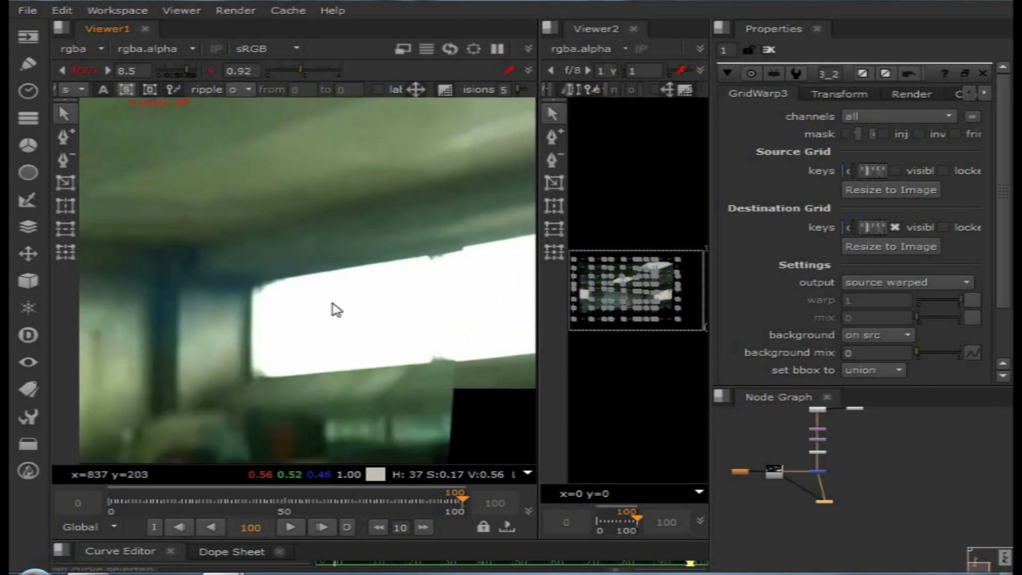
{"action": "key", "text": "1"}
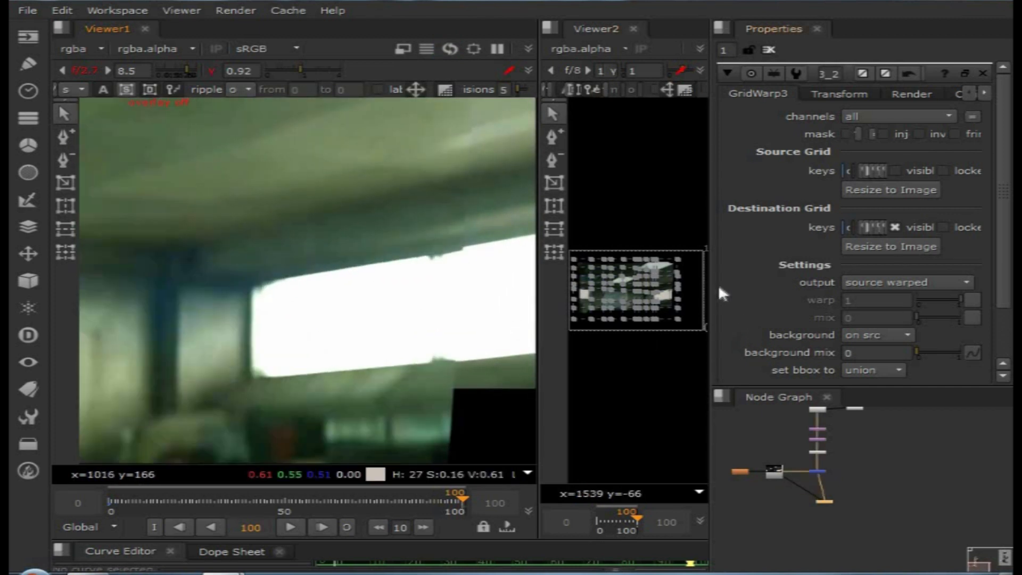
- Resize the two viewers to about equal width, frame the bright window in Viewer2 and set Viewer2's gamma to 2
{"action": "left_click_drag", "start_coordinate": [711, 265], "coordinate": [881, 266]}
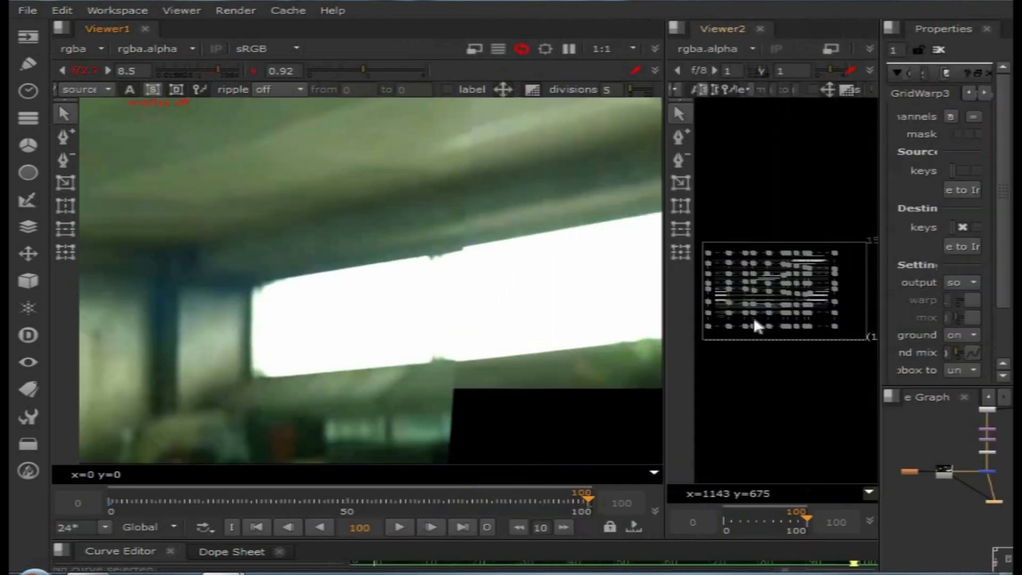
{"action": "left_click_drag", "start_coordinate": [664, 307], "coordinate": [476, 290]}
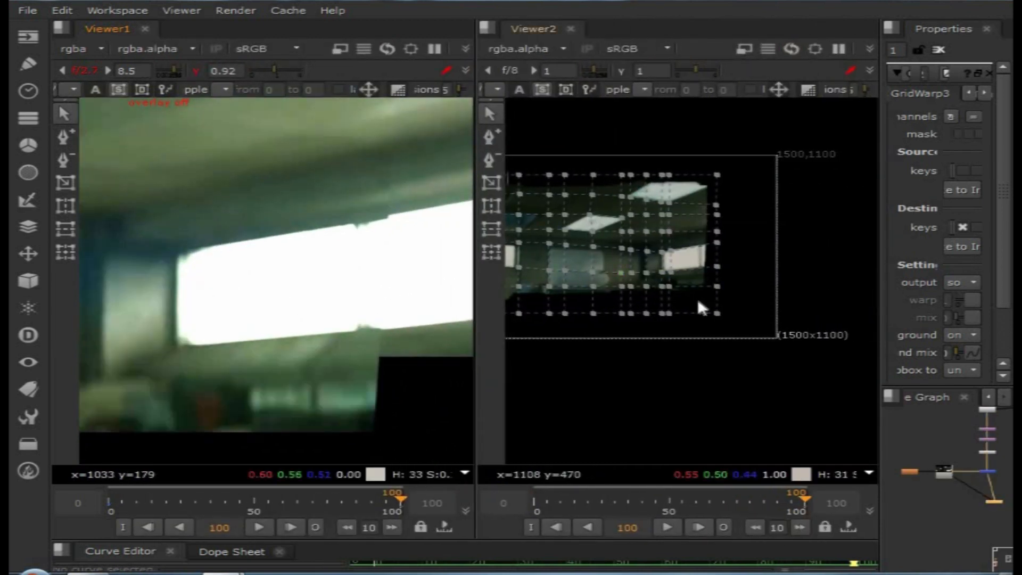
{"action": "scroll", "coordinate": [686, 314], "scroll_direction": "up", "scroll_amount": 5}
{"action": "scroll", "coordinate": [554, 307], "scroll_direction": "up", "scroll_amount": 2}
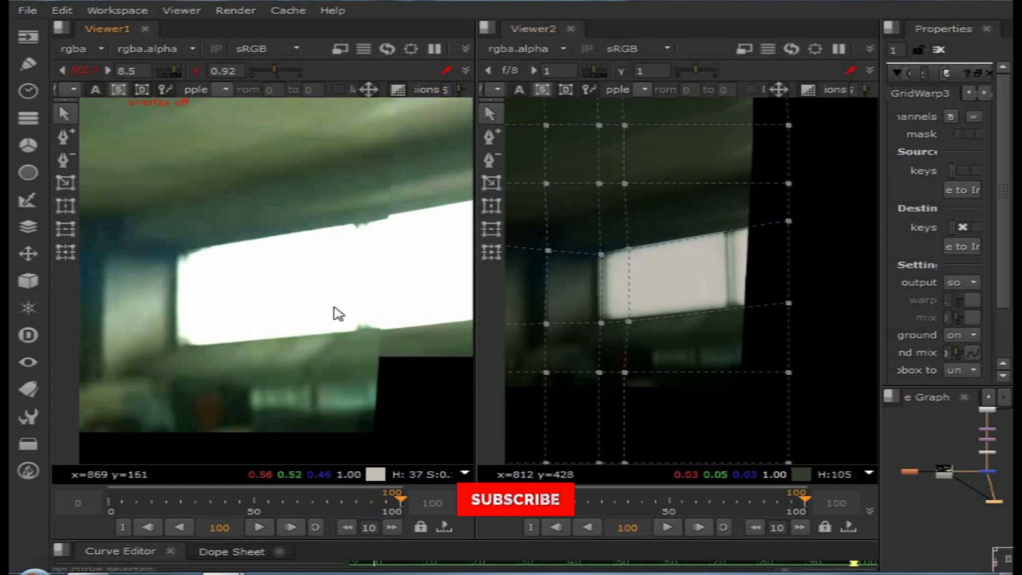
{"action": "left_click_drag", "start_coordinate": [698, 68], "coordinate": [704, 68]}
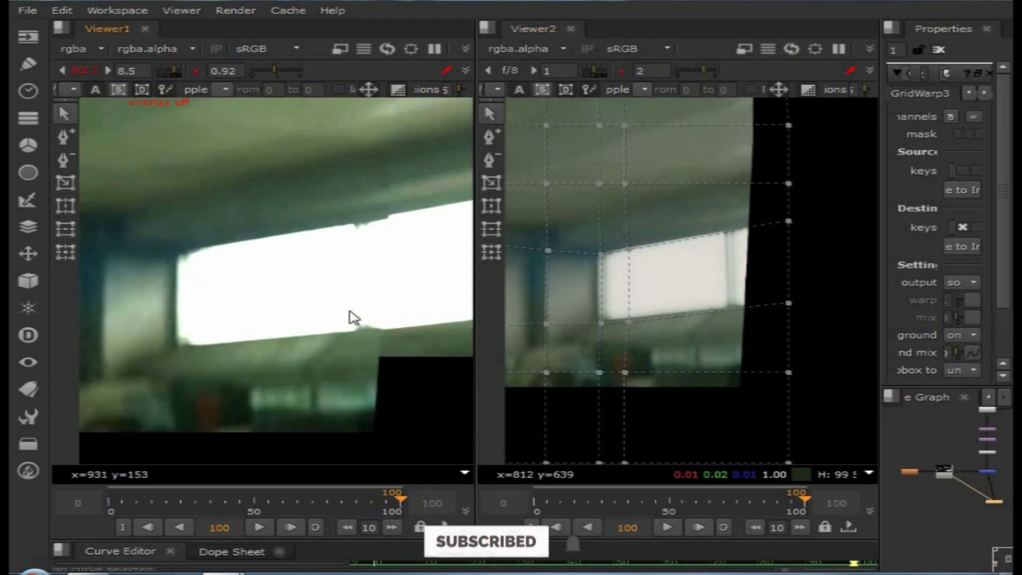
{"action": "scroll", "coordinate": [658, 292], "scroll_direction": "up", "scroll_amount": 3}
{"action": "middle_click_drag", "start_coordinate": [665, 290], "coordinate": [620, 343]}
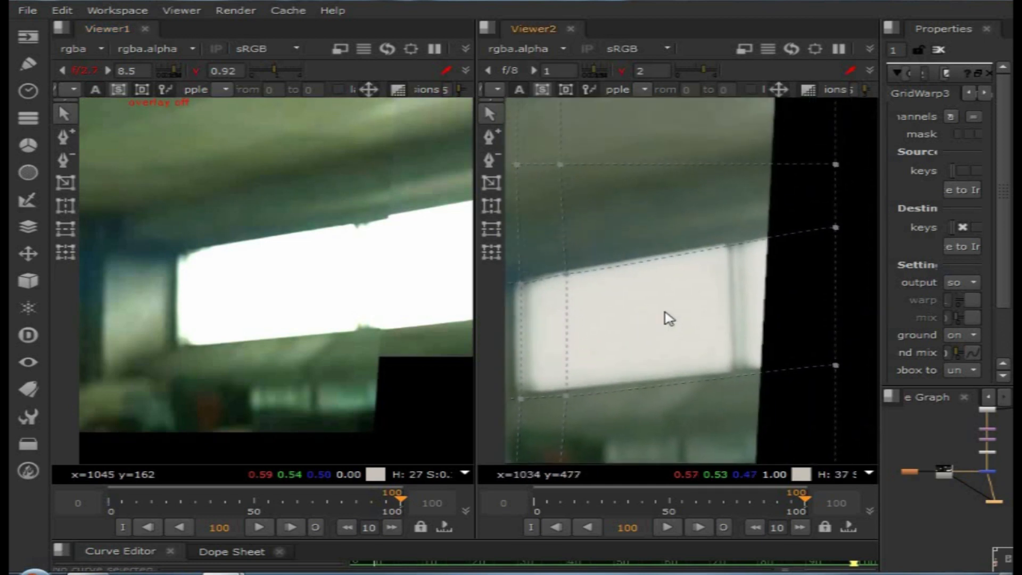
- At frame 100, nudge the outer grid point level with the bright window's top edge slightly up and check it against the footage
{"action": "scroll", "coordinate": [647, 315], "scroll_direction": "down", "scroll_amount": 3}
{"action": "left_click_drag", "start_coordinate": [650, 242], "coordinate": [648, 242]}
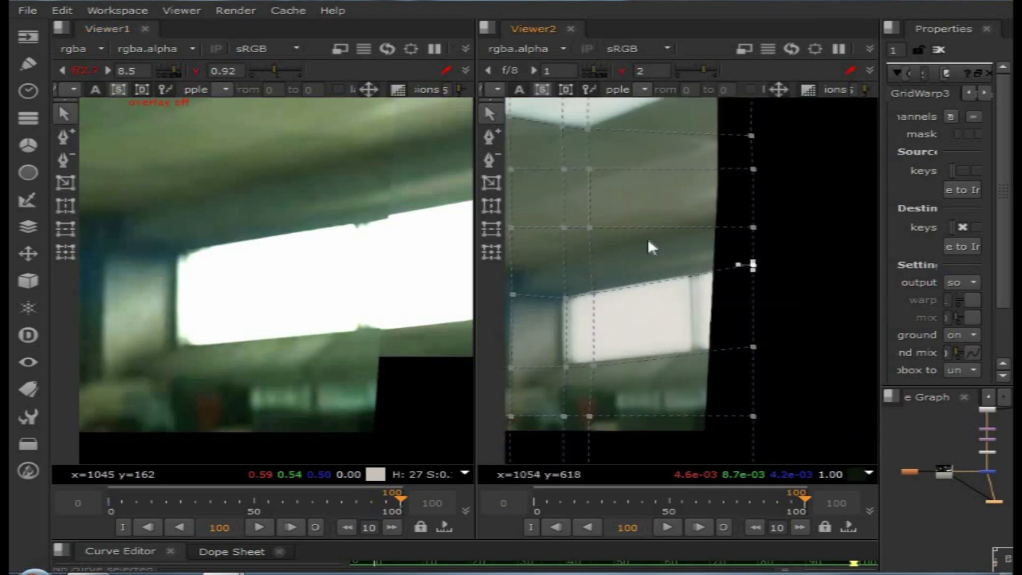
{"action": "key", "text": "KP_8"}
{"action": "key", "text": "KP_8"}
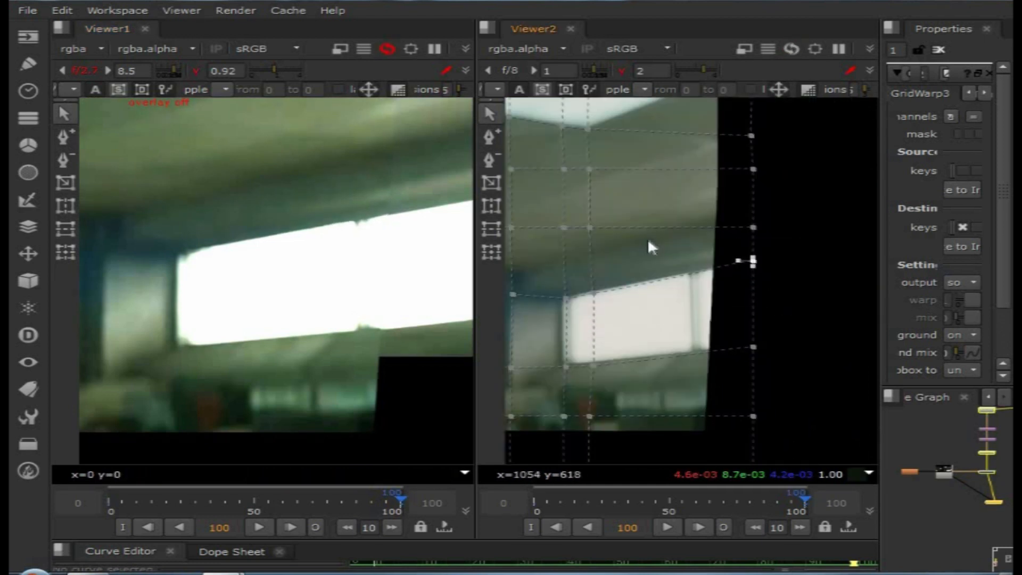
{"action": "key", "text": "1"}
{"action": "key", "text": "2"}
{"action": "key", "text": "1"}
{"action": "key", "text": "2"}
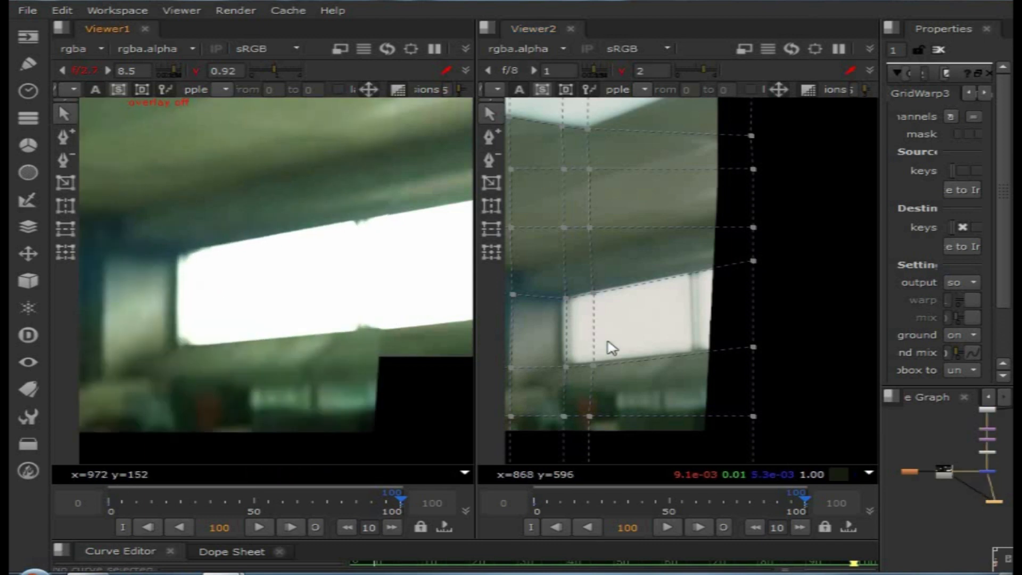
- Shift the six grid points at and below the bright window's left edge slightly so that edge matches the footage
{"action": "left_click", "coordinate": [565, 297]}
{"action": "left_click_drag", "start_coordinate": [610, 387], "coordinate": [612, 435]}
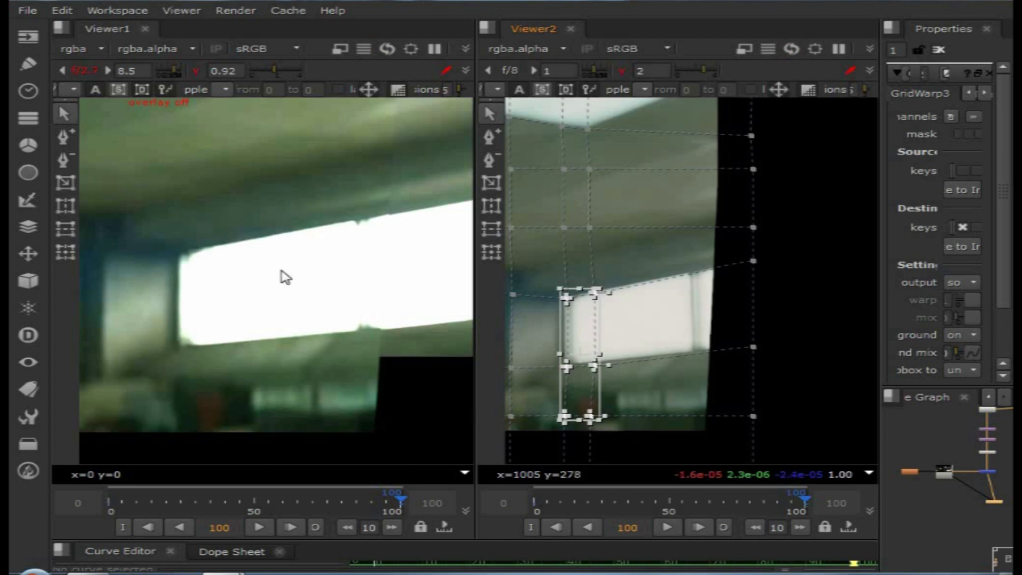
{"action": "key", "text": "1"}
{"action": "key", "text": "1"}
{"action": "key", "text": "1"}
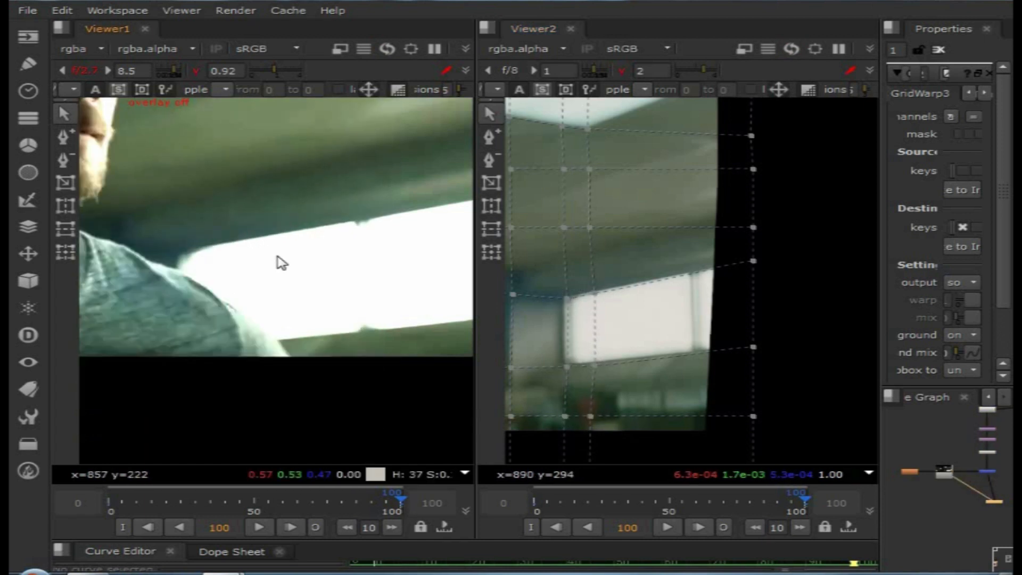
{"action": "key", "text": "1"}
- Adjust the four grid points along and below the bright window's lower edge and compare with the footage
{"action": "middle_click_drag", "start_coordinate": [758, 390], "coordinate": [761, 334]}
{"action": "left_click_drag", "start_coordinate": [630, 303], "coordinate": [589, 280]}
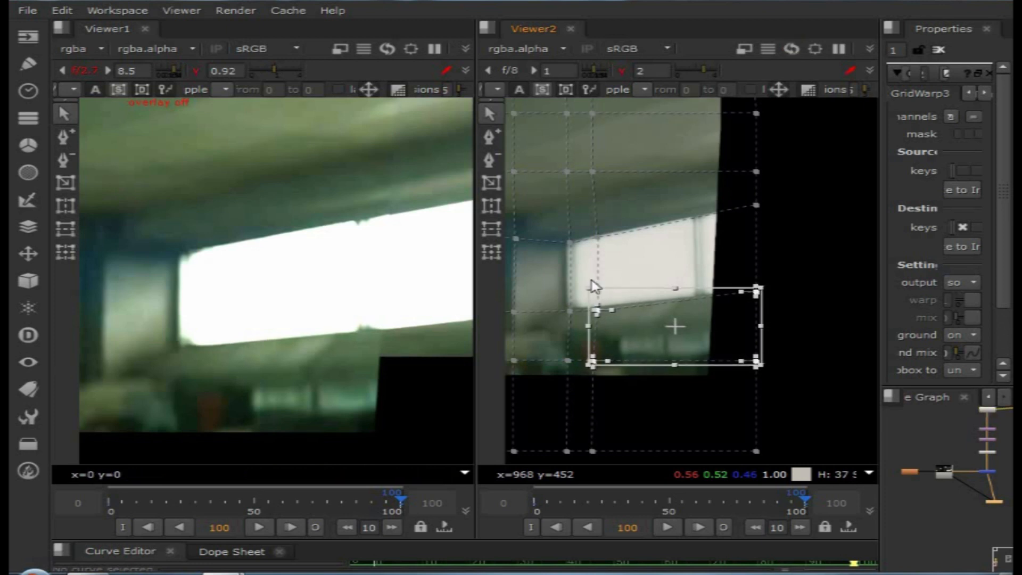
{"action": "key", "text": "1"}
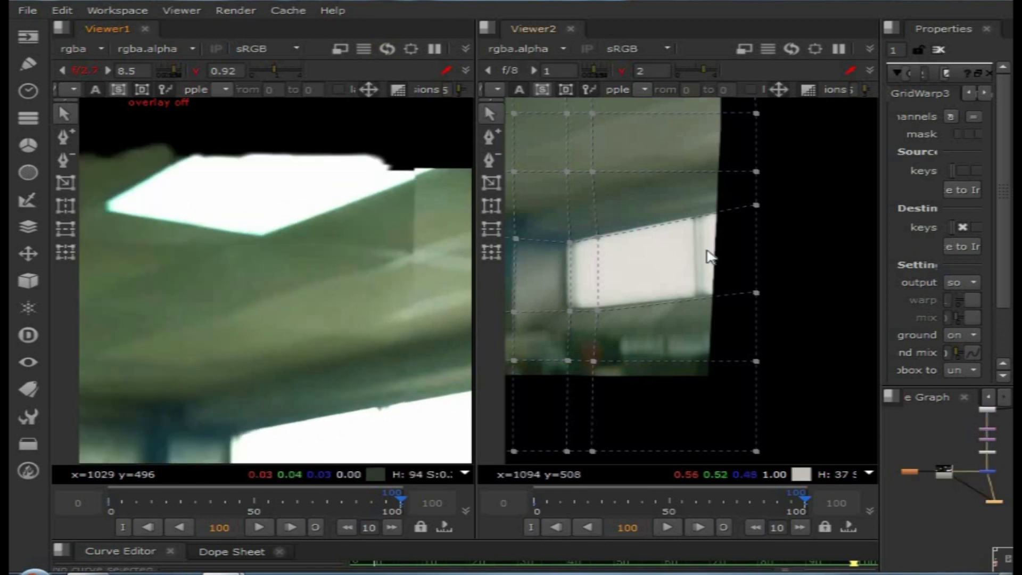
- Nudge the grid points around the ceiling light in the plate's upper-right corner to line it up with the footage
{"action": "scroll", "coordinate": [647, 221], "scroll_direction": "down", "scroll_amount": 2}
{"action": "left_click_drag", "start_coordinate": [617, 151], "coordinate": [734, 301]}
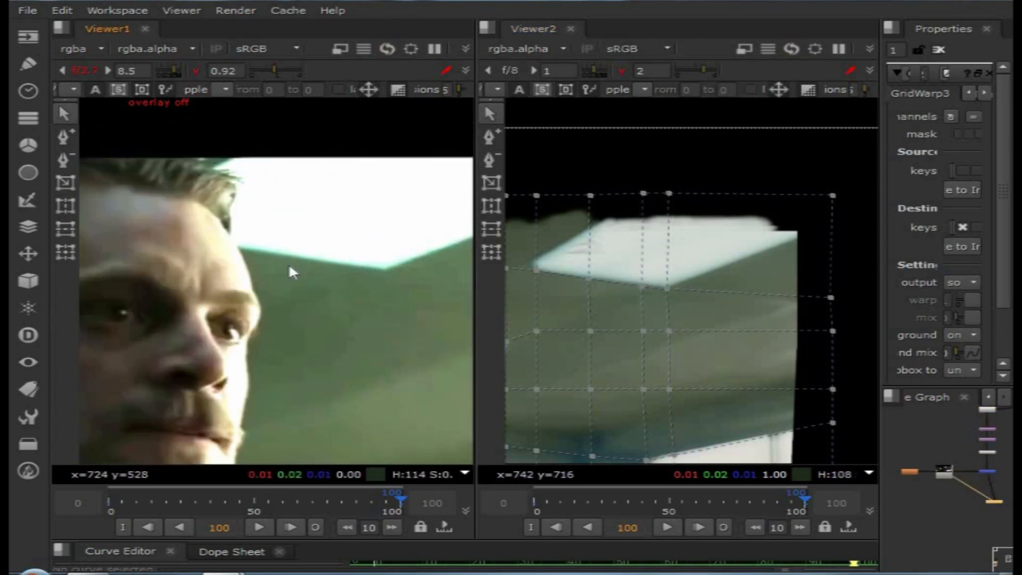
{"action": "left_click_drag", "start_coordinate": [623, 303], "coordinate": [547, 256]}
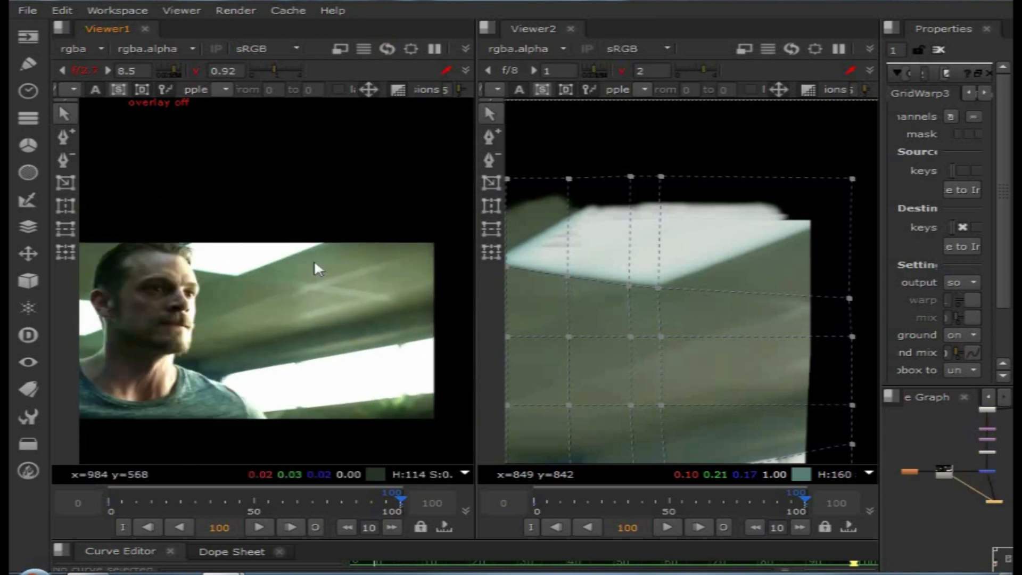
{"action": "scroll", "coordinate": [703, 208], "scroll_direction": "down", "scroll_amount": 3}
{"action": "left_click_drag", "start_coordinate": [649, 158], "coordinate": [824, 283]}
{"action": "key", "text": "Up"}
{"action": "key", "text": "Up"}
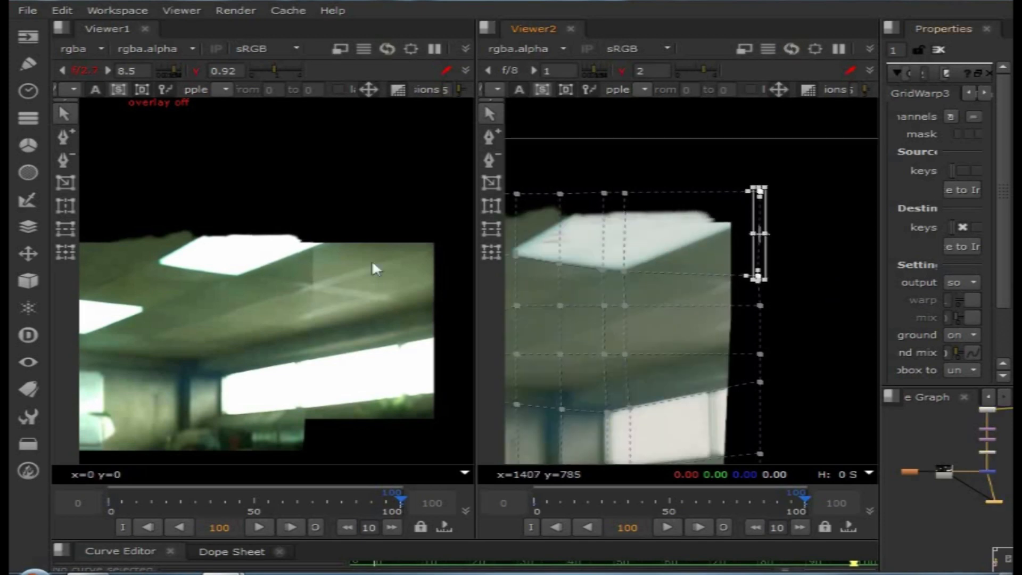
{"action": "left_click", "coordinate": [235, 311]}
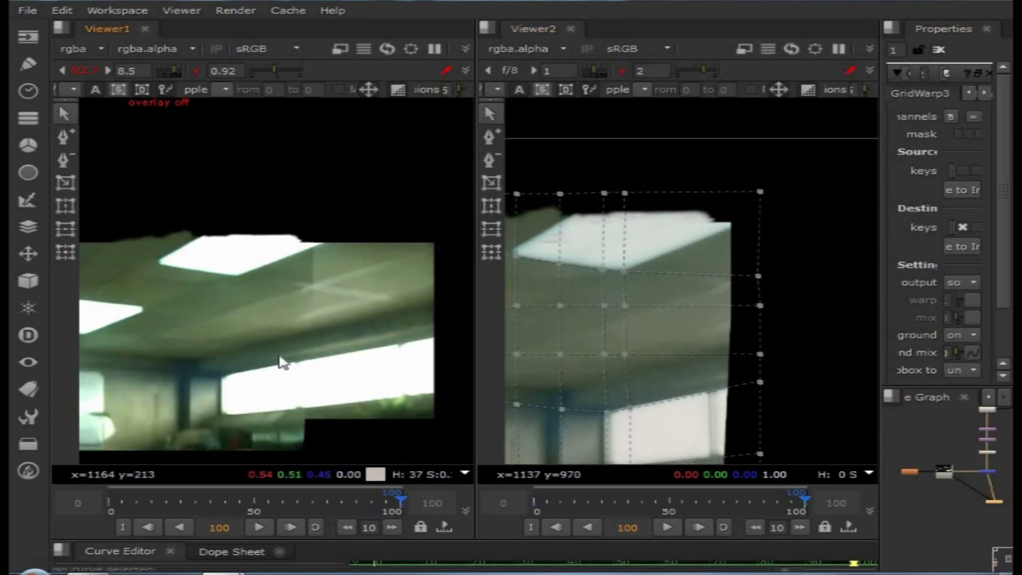
- Compare the middle ceiling light with the footage and nudge the three grid points along its lower edge slightly down
{"action": "key", "text": "1"}
{"action": "scroll", "coordinate": [318, 314], "scroll_direction": "up", "scroll_amount": 5}
{"action": "key", "text": "2"}
{"action": "key", "text": "1"}
{"action": "key", "text": "2"}
{"action": "key", "text": "1"}
{"action": "key", "text": "2"}
{"action": "left_click", "coordinate": [631, 350]}
{"action": "scroll", "coordinate": [623, 304], "scroll_direction": "up", "scroll_amount": 3}
{"action": "scroll", "coordinate": [585, 330], "scroll_direction": "up", "scroll_amount": 2}
{"action": "left_click_drag", "start_coordinate": [555, 314], "coordinate": [814, 368]}
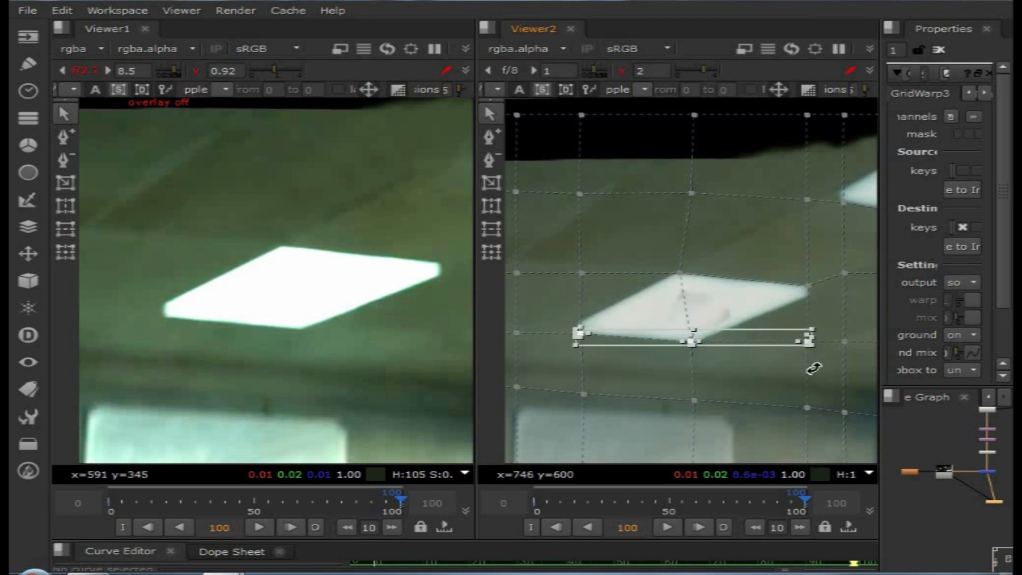
{"action": "key", "text": "1"}
{"action": "key", "text": "2"}
{"action": "key", "text": "1"}
{"action": "key", "text": "2"}
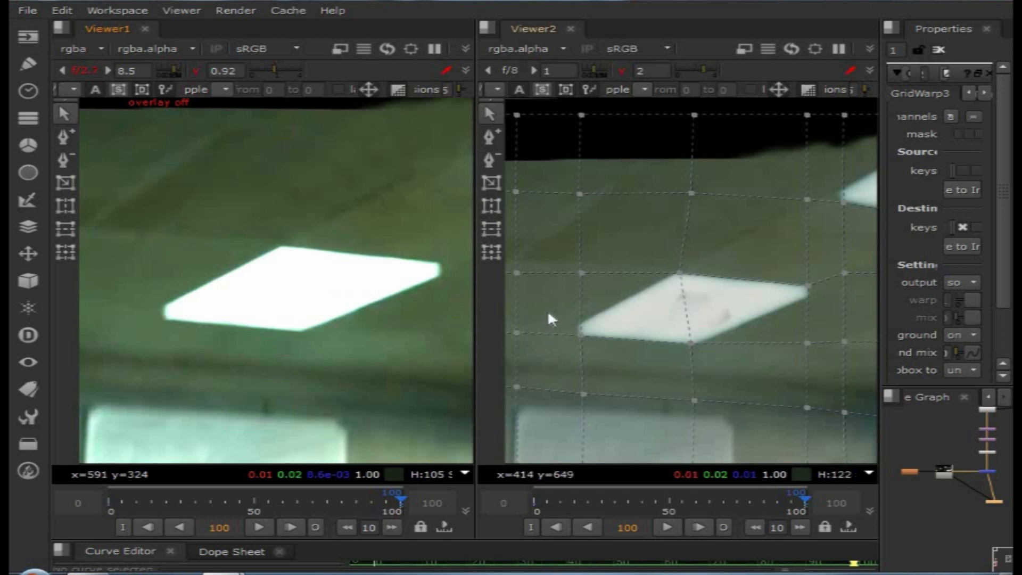
- Lower the same three grid points under the middle ceiling light a little further, checking against the footage
{"action": "left_click_drag", "start_coordinate": [786, 372], "coordinate": [821, 370]}
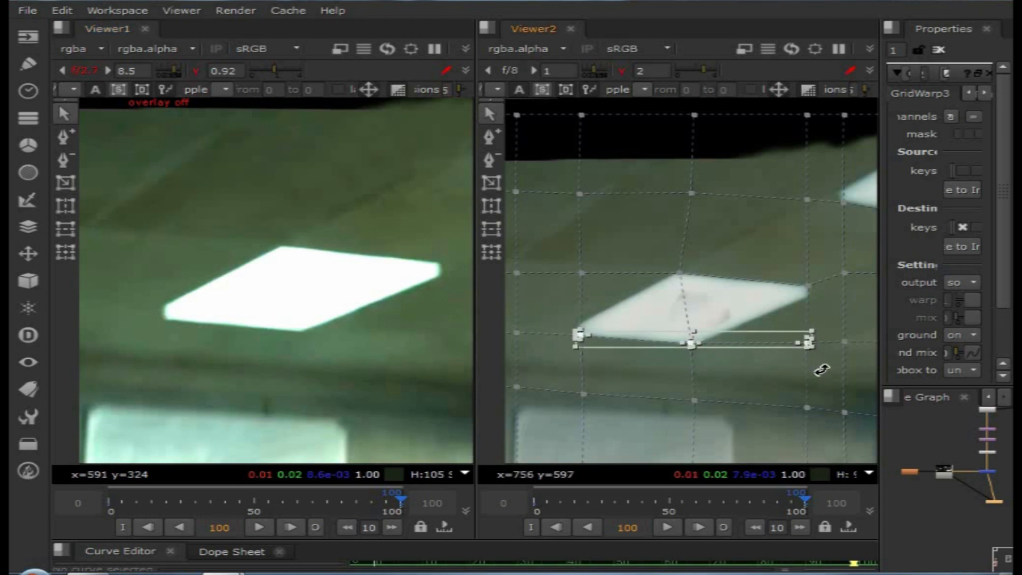
{"action": "key", "text": "1"}
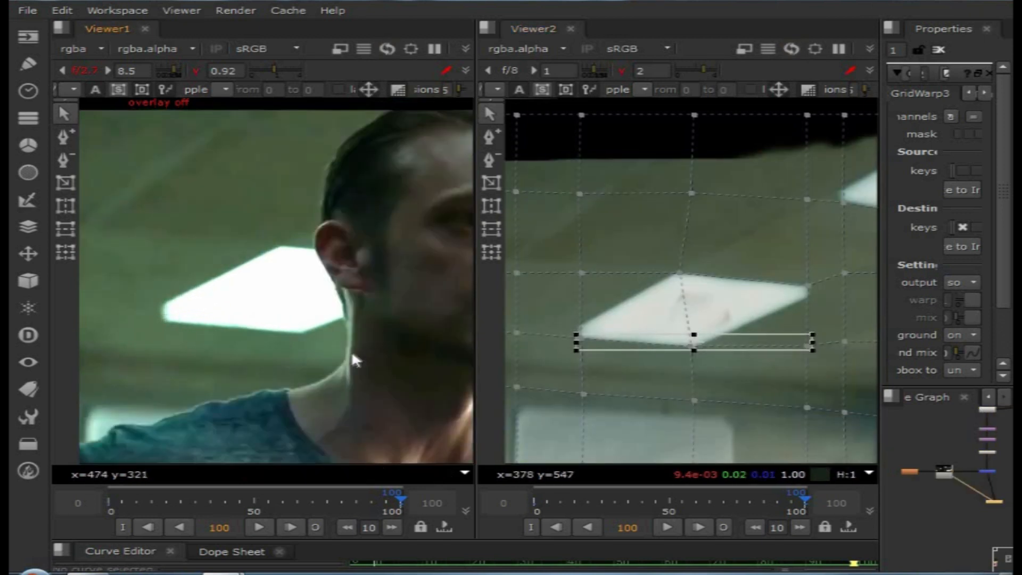
{"action": "key", "text": "2"}
{"action": "key", "text": "1"}
{"action": "key", "text": "2"}
{"action": "key", "text": "1"}
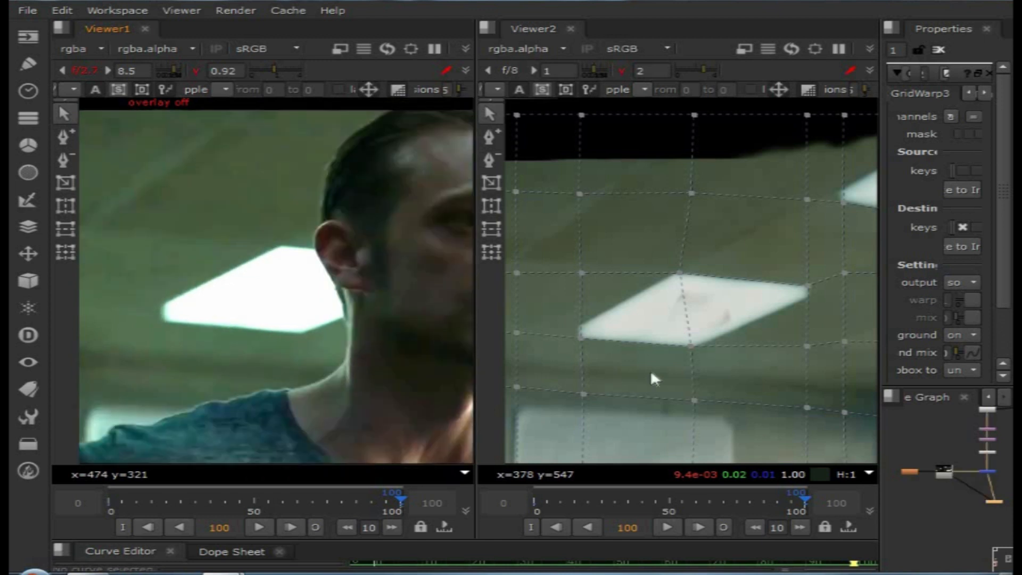
{"action": "key", "text": "2"}
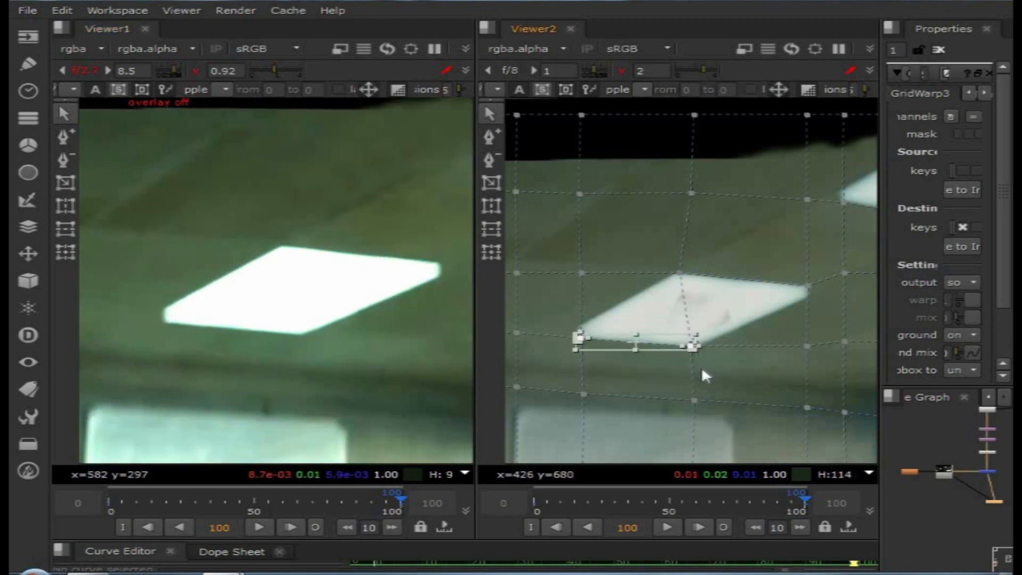
- Move the grid points at the middle ceiling light's left corner slightly left to match the footage
{"action": "left_click", "coordinate": [335, 313]}
{"action": "scroll", "coordinate": [298, 320], "scroll_direction": "up", "scroll_amount": 4}
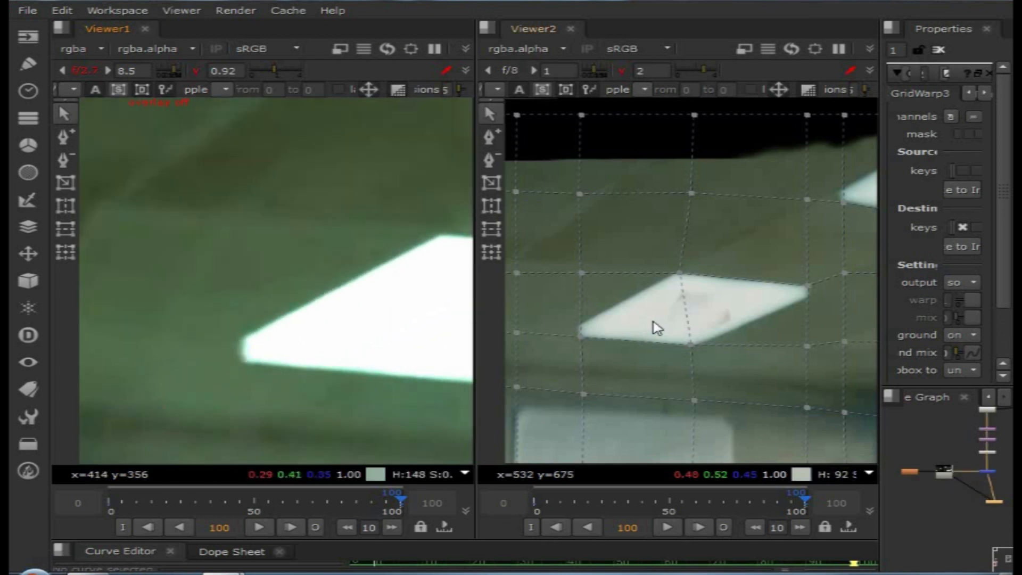
{"action": "left_click_drag", "start_coordinate": [583, 263], "coordinate": [636, 357]}
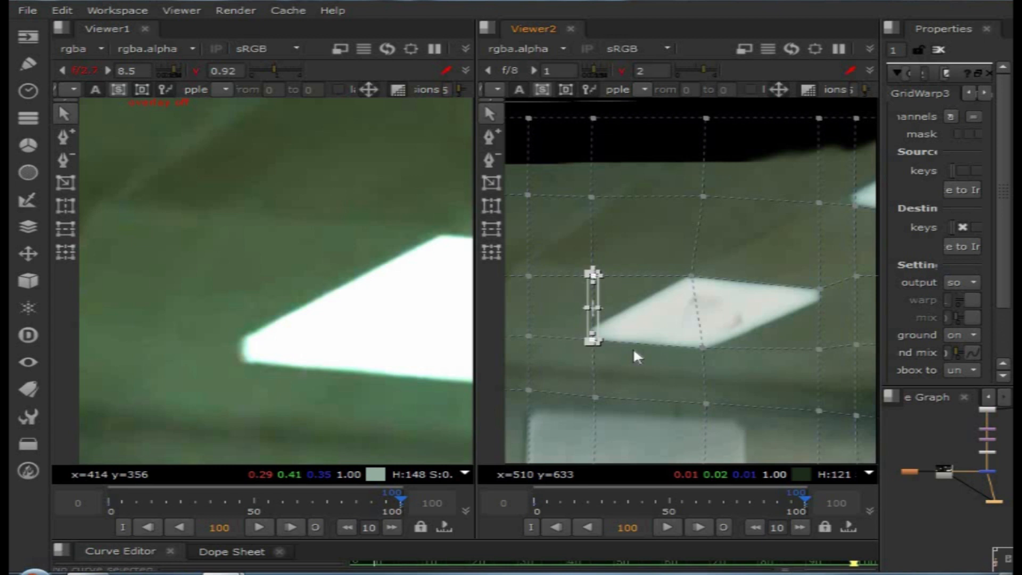
{"action": "left_click", "coordinate": [341, 323]}
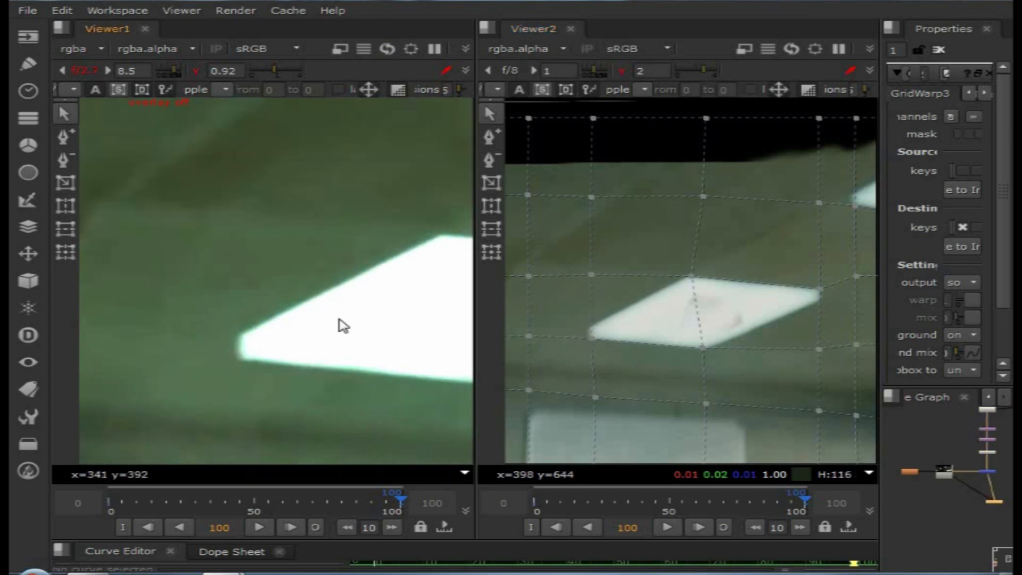
{"action": "scroll", "coordinate": [336, 357], "scroll_direction": "down", "scroll_amount": 3}
{"action": "left_click", "coordinate": [589, 346]}
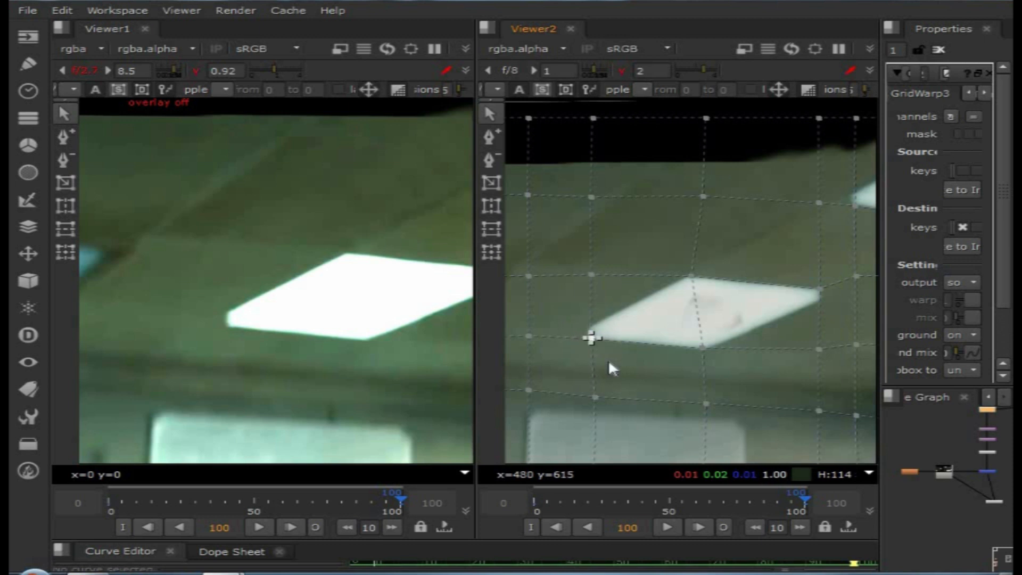
- Nudge the grid points around the bright window in the plate's lower-left corner slightly left to match the footage
{"action": "scroll", "coordinate": [314, 336], "scroll_direction": "down", "scroll_amount": 1}
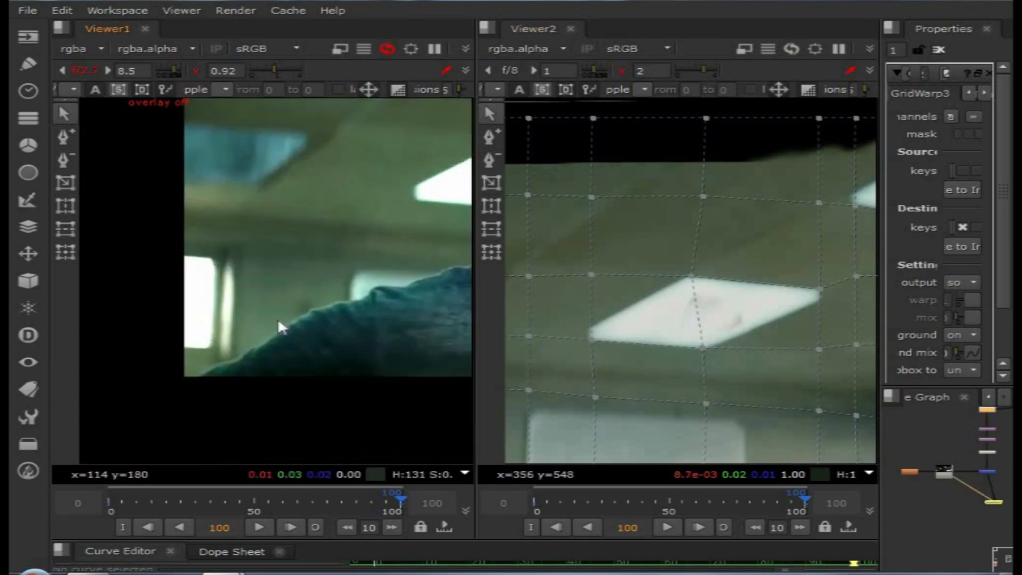
{"action": "scroll", "coordinate": [729, 311], "scroll_direction": "down", "scroll_amount": 4}
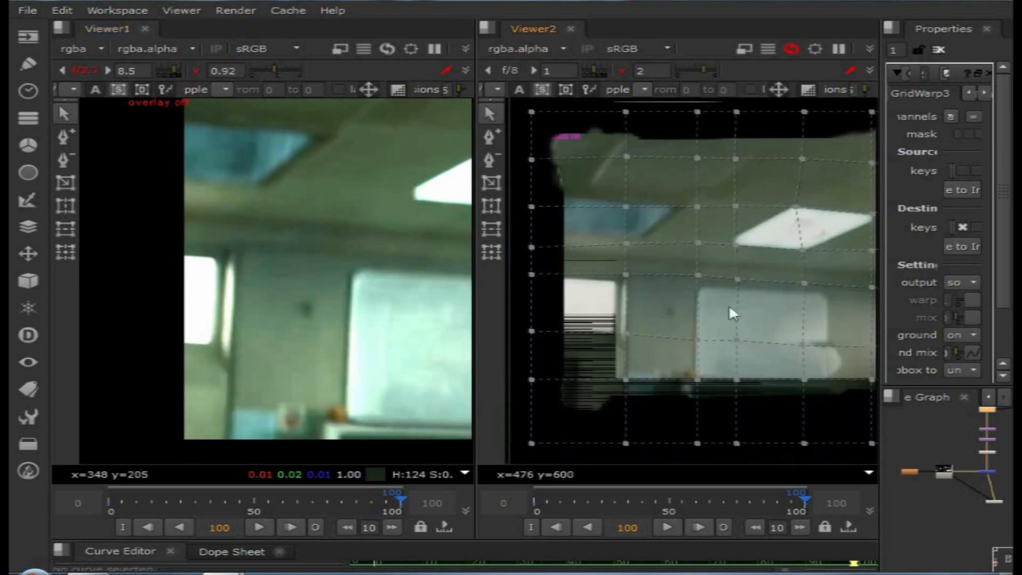
{"action": "left_click_drag", "start_coordinate": [554, 233], "coordinate": [745, 433]}
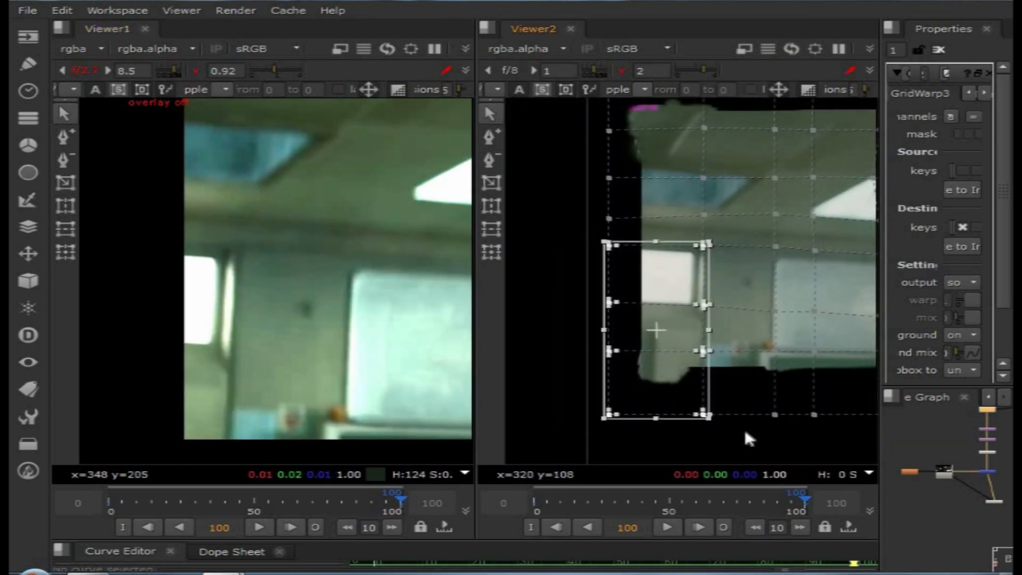
{"action": "left_click", "coordinate": [347, 355]}
{"action": "scroll", "coordinate": [229, 352], "scroll_direction": "up", "scroll_amount": 4}
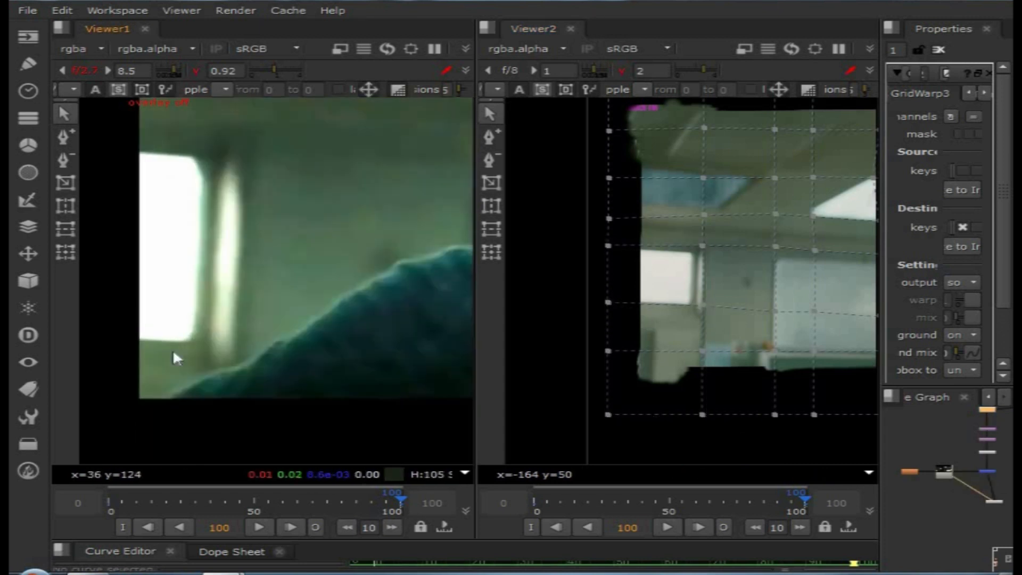
- Select the six lower-left grid points from the window's lower edge downward and nudge them vertically into line with the footage
{"action": "middle_click_drag", "start_coordinate": [644, 318], "coordinate": [664, 304]}
{"action": "left_click_drag", "start_coordinate": [554, 270], "coordinate": [764, 436]}
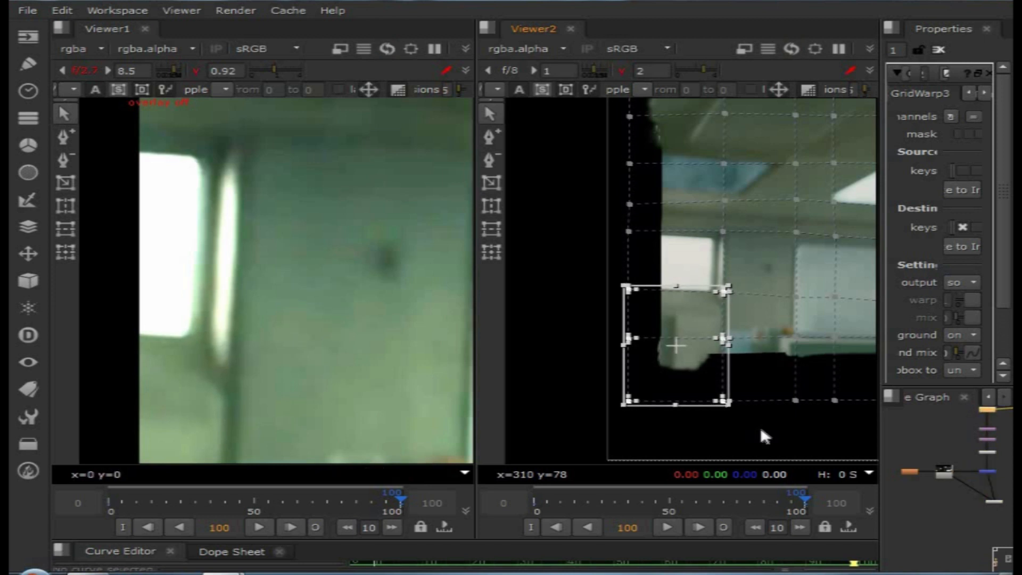
{"action": "left_click", "coordinate": [247, 353]}
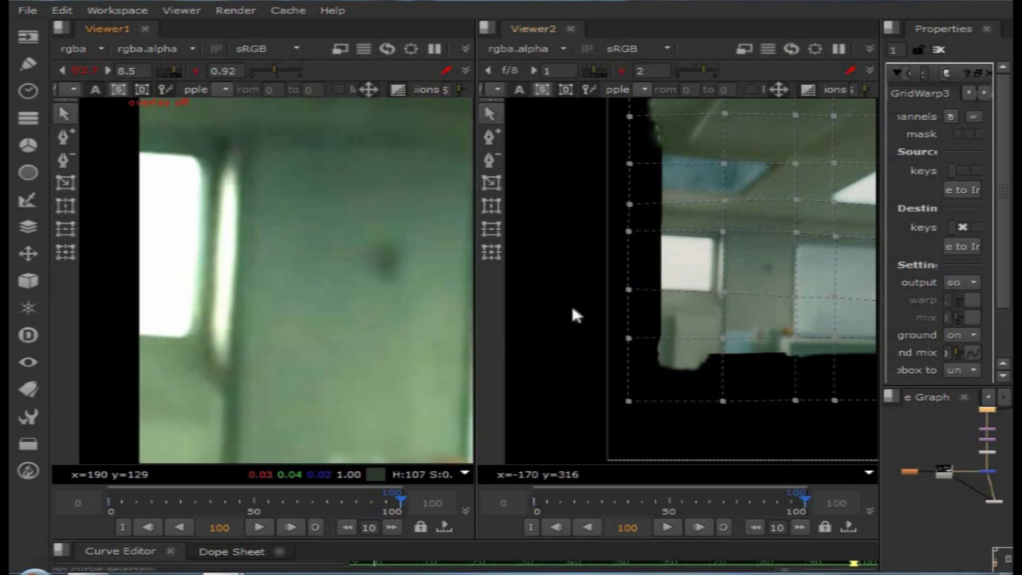
{"action": "left_click_drag", "start_coordinate": [591, 261], "coordinate": [786, 405]}
{"action": "left_click_drag", "start_coordinate": [538, 252], "coordinate": [773, 429]}
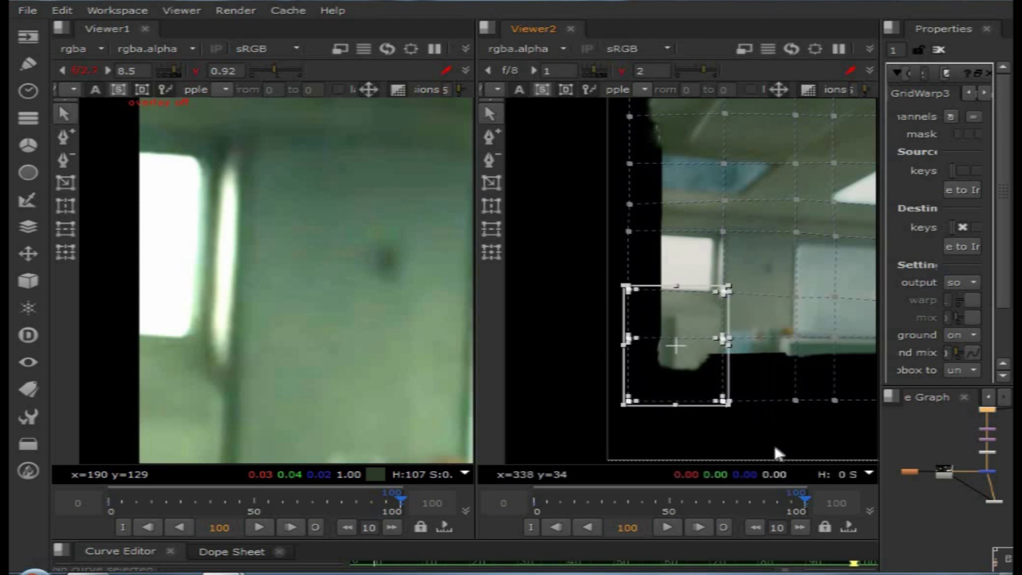
{"action": "left_click", "coordinate": [246, 340]}
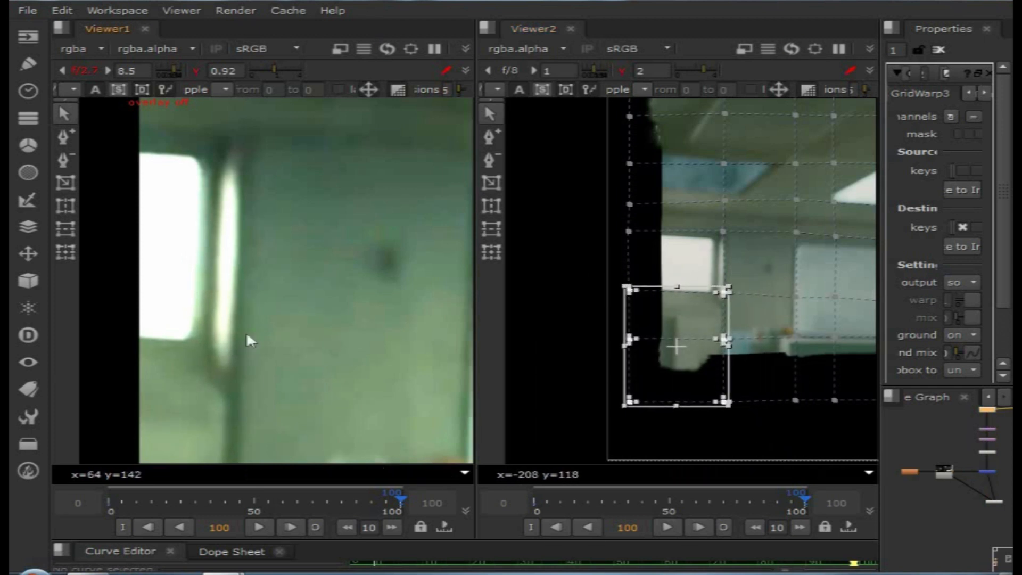
- Lower the same six lower-left grid points a little further, comparing the window's lower edge with the footage
{"action": "key", "text": "2"}
{"action": "key", "text": "1"}
{"action": "left_click_drag", "start_coordinate": [581, 268], "coordinate": [740, 436]}
{"action": "key", "text": "KP_2"}
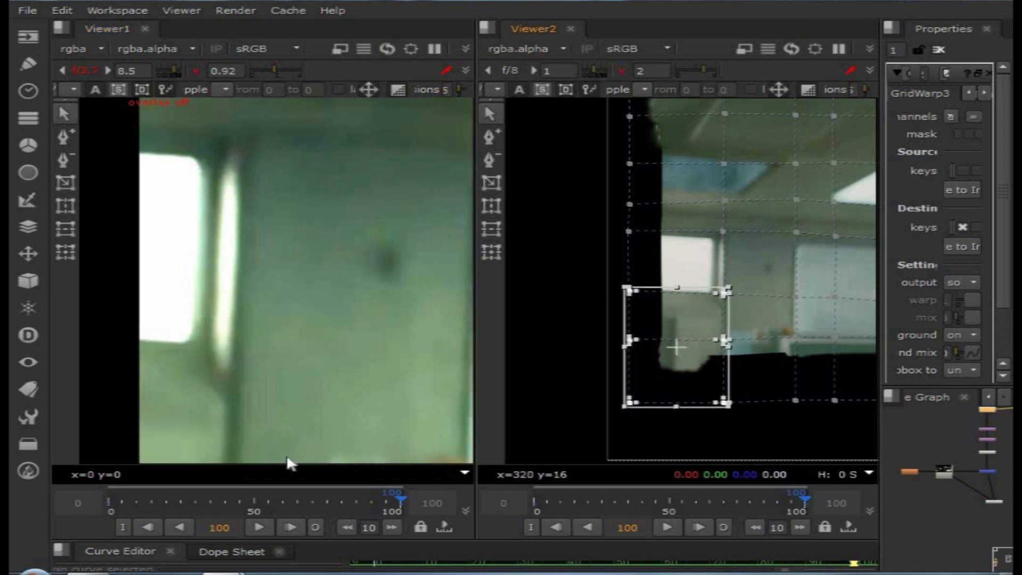
{"action": "key", "text": "2"}
{"action": "left_click", "coordinate": [292, 401]}
{"action": "key", "text": "1"}
{"action": "key", "text": "2"}
- Compare the whole warped plate with the original footage at frame 100 to check their alignment
{"action": "scroll", "coordinate": [286, 322], "scroll_direction": "down", "scroll_amount": 3}
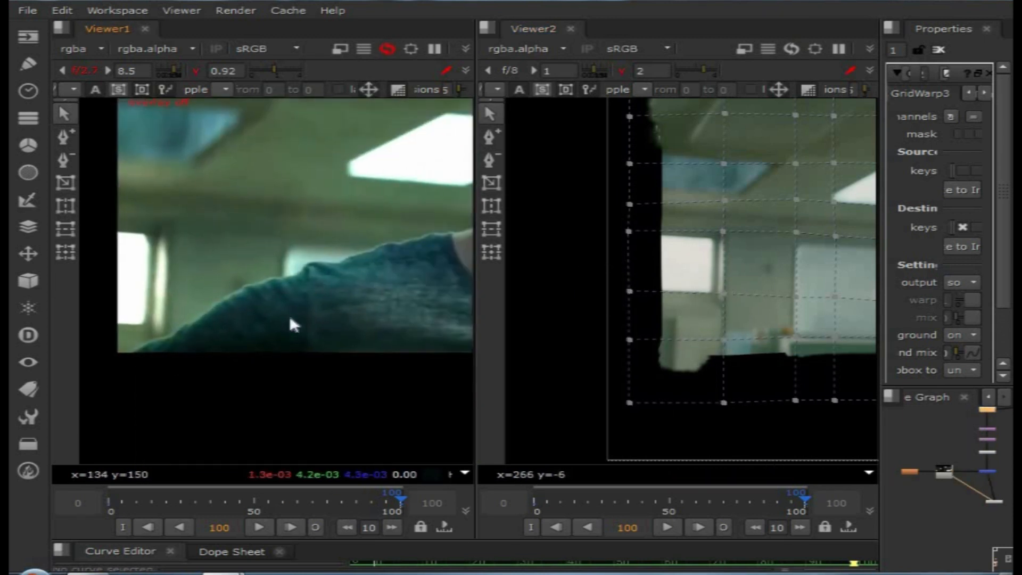
{"action": "key", "text": "1"}
{"action": "key", "text": "2"}
{"action": "key", "text": "1"}
{"action": "key", "text": "2"}
{"action": "key", "text": "1"}
{"action": "key", "text": "2"}
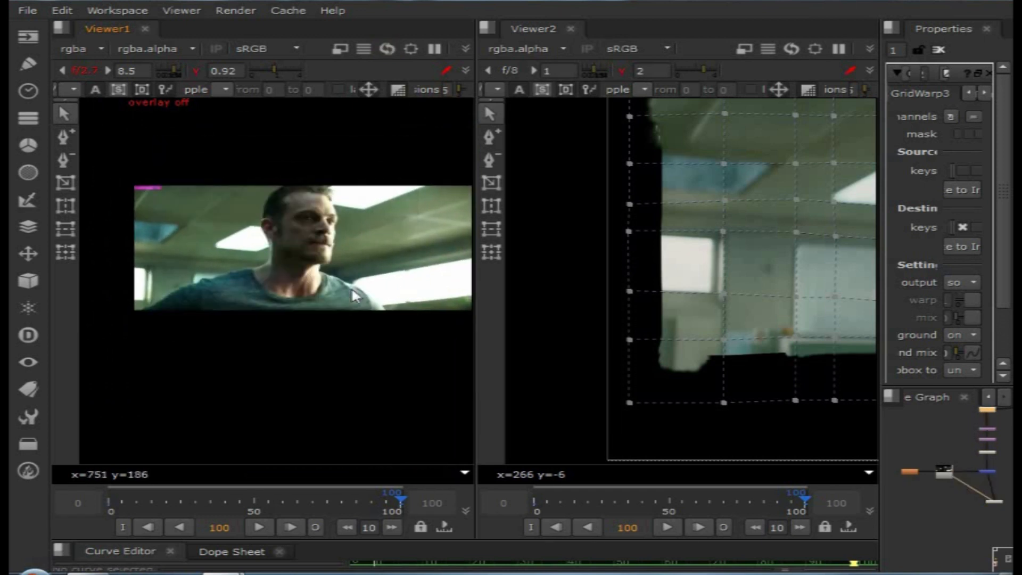
{"action": "key", "text": "1"}
- At frame 50, lower the grid points beneath the bright window in the plate's lower-right corner, fine-tuning them against the footage
{"action": "left_click", "coordinate": [254, 505]}
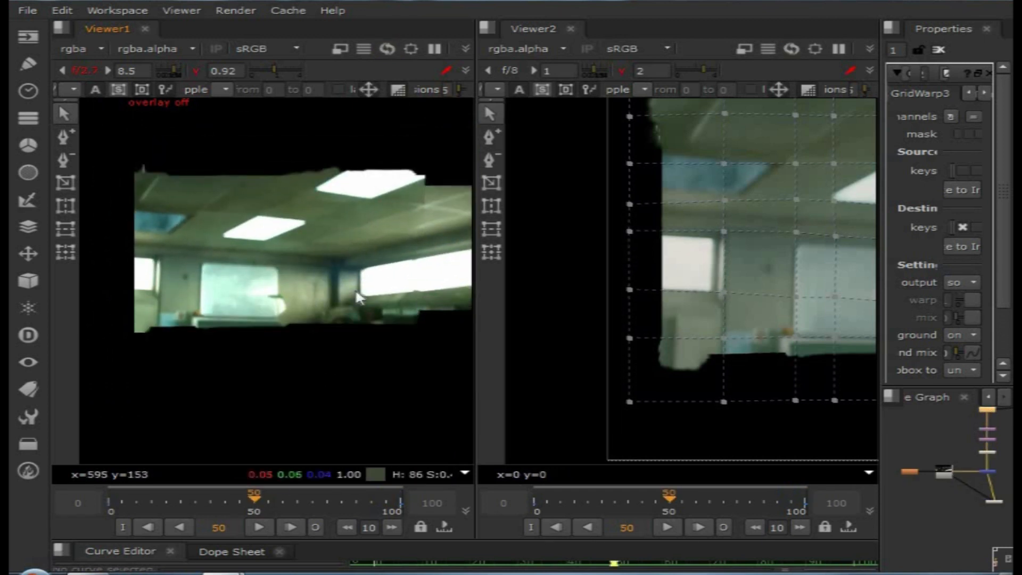
{"action": "scroll", "coordinate": [356, 296], "scroll_direction": "up", "scroll_amount": 4}
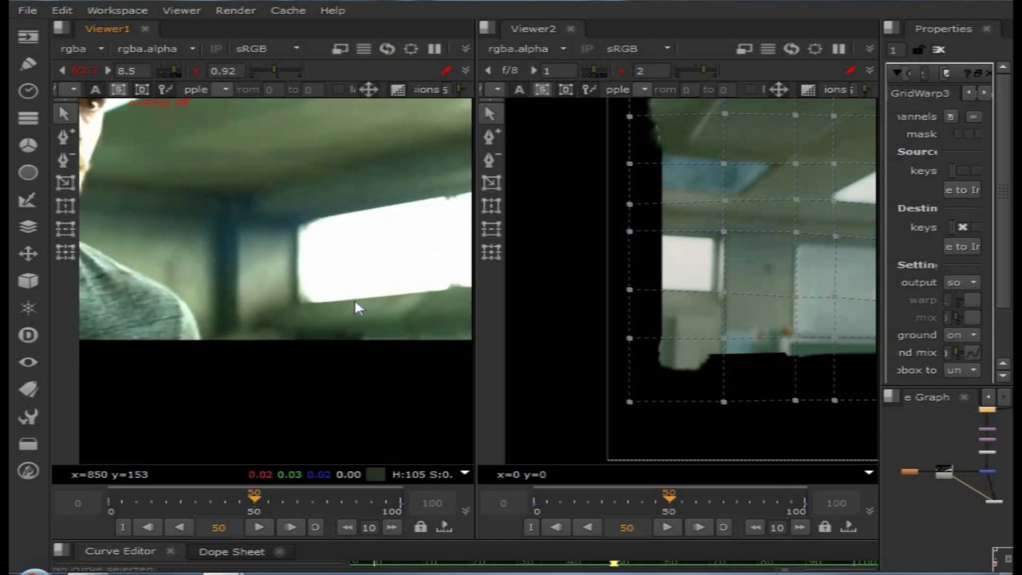
{"action": "scroll", "coordinate": [730, 318], "scroll_direction": "down", "scroll_amount": 4}
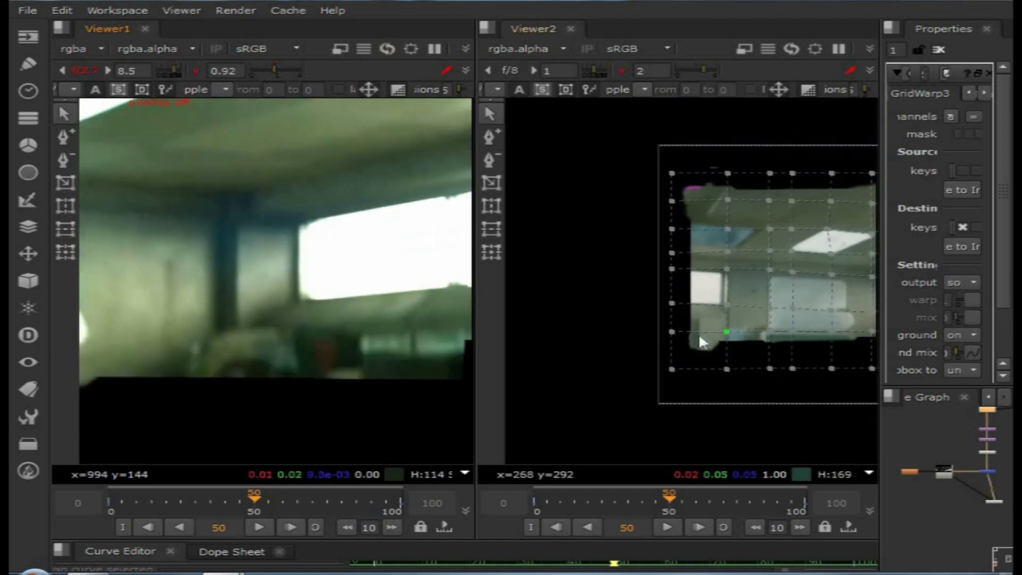
{"action": "middle_click_drag", "start_coordinate": [730, 319], "coordinate": [648, 334]}
{"action": "scroll", "coordinate": [801, 383], "scroll_direction": "up", "scroll_amount": 2}
{"action": "scroll", "coordinate": [714, 358], "scroll_direction": "up", "scroll_amount": 5}
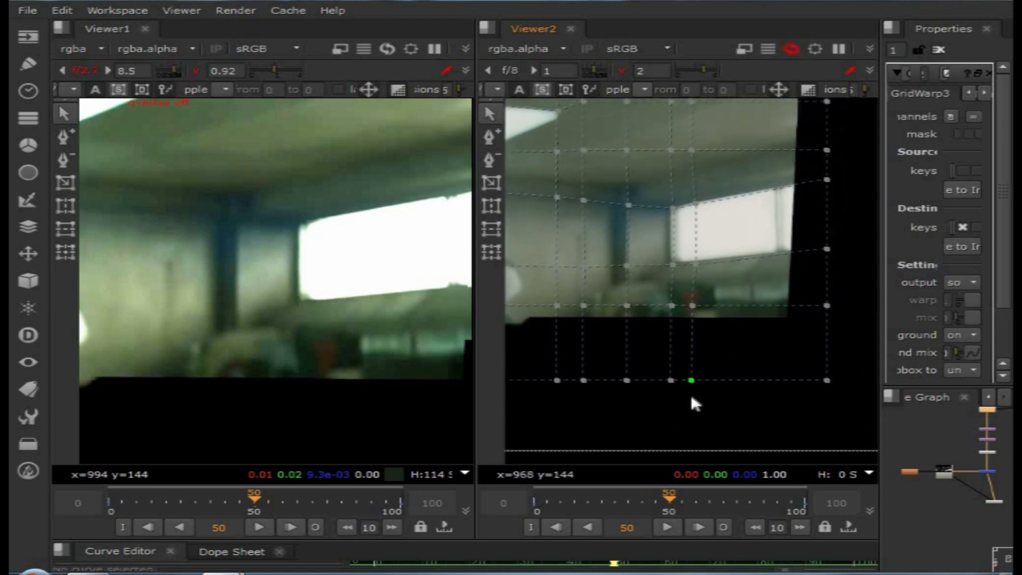
{"action": "left_click_drag", "start_coordinate": [600, 268], "coordinate": [594, 258]}
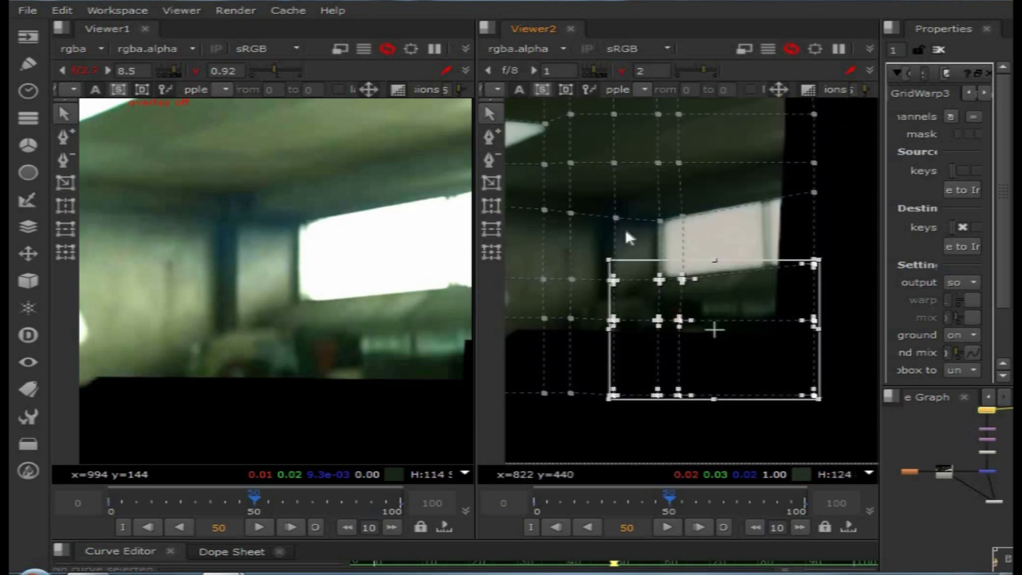
{"action": "left_click", "coordinate": [361, 292]}
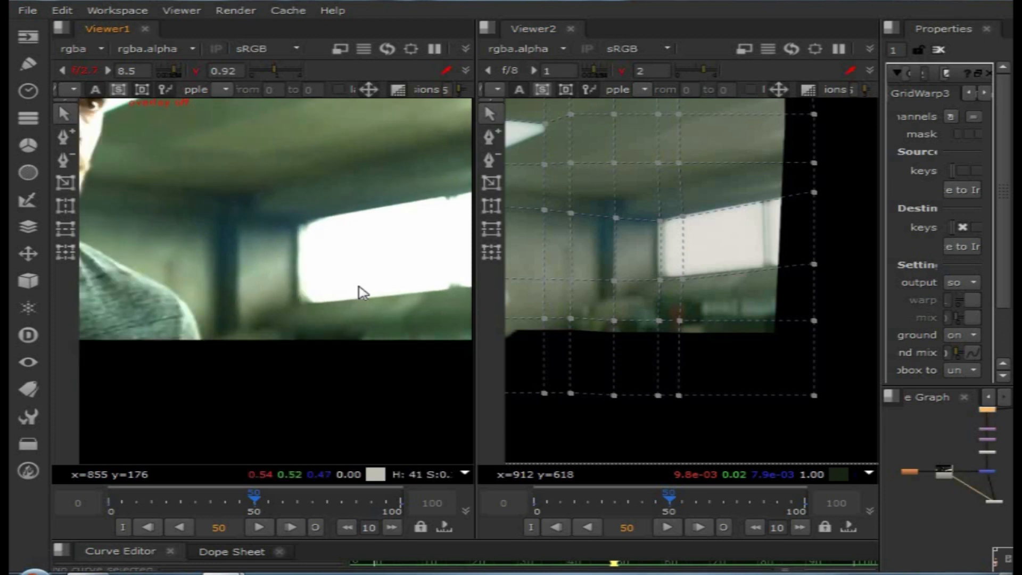
{"action": "left_click_drag", "start_coordinate": [851, 432], "coordinate": [592, 257]}
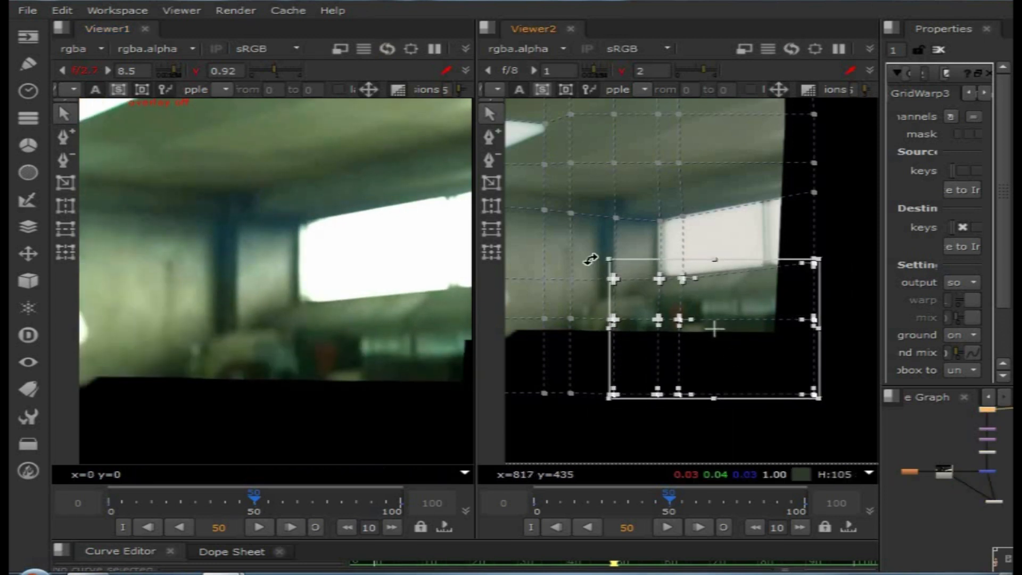
{"action": "left_click", "coordinate": [392, 302]}
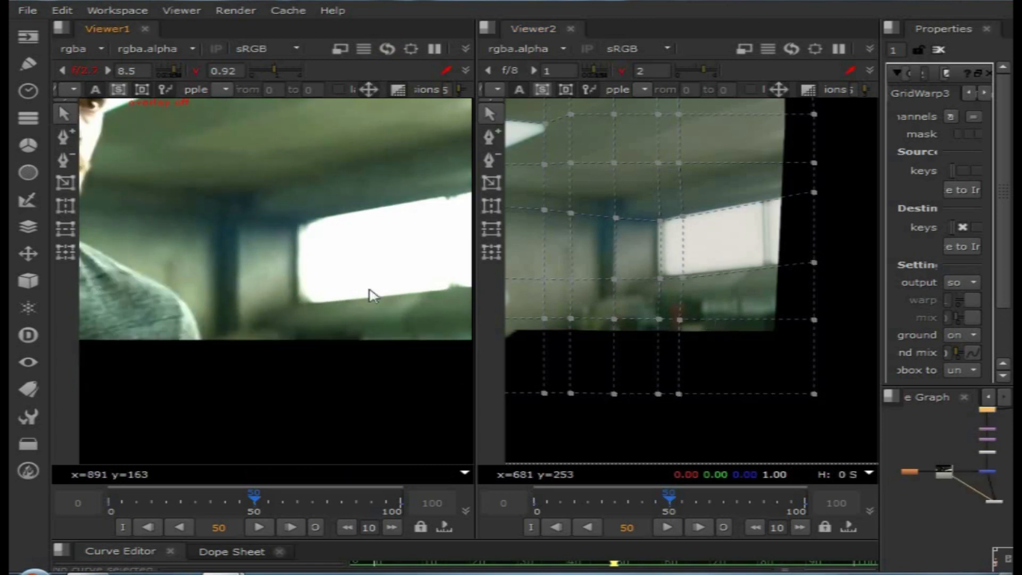
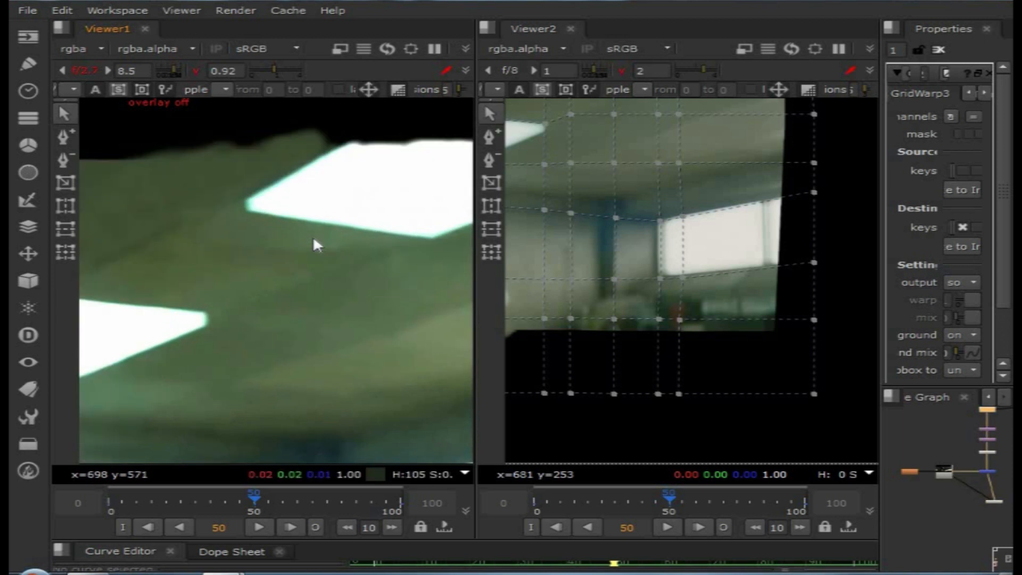
- Raise the grid points around the upper-right ceiling light slightly and check the ceiling lights against the footage at frame 50
{"action": "left_click_drag", "start_coordinate": [548, 122], "coordinate": [644, 196]}
{"action": "left_click_drag", "start_coordinate": [750, 258], "coordinate": [747, 243]}
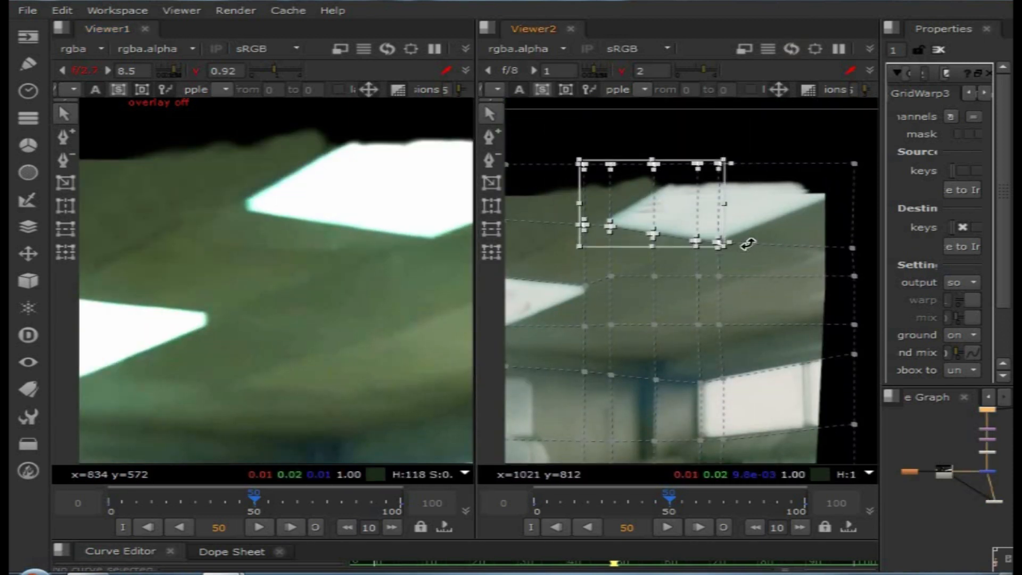
{"action": "left_click", "coordinate": [277, 238]}
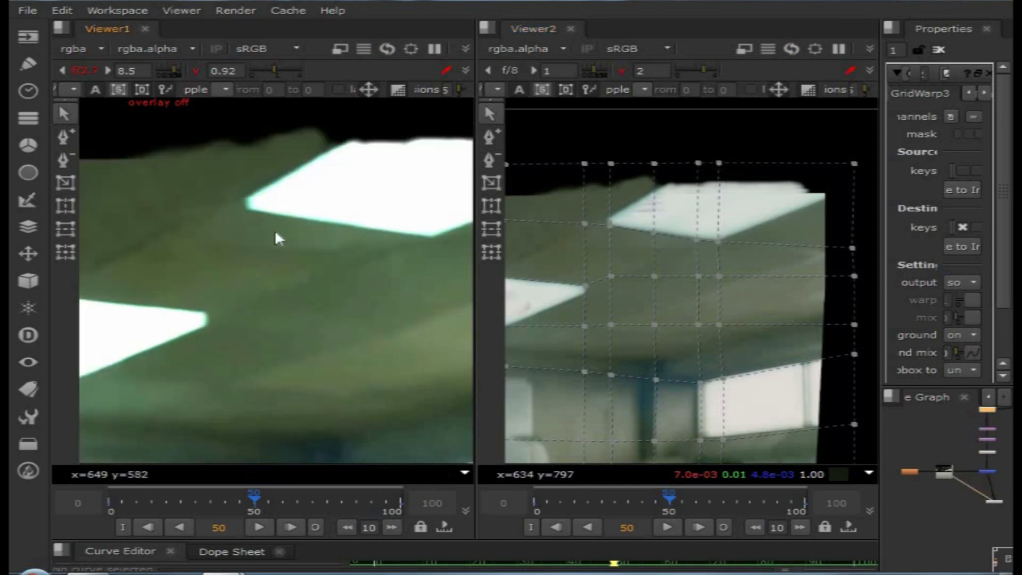
{"action": "scroll", "coordinate": [330, 266], "scroll_direction": "down", "scroll_amount": 2}
{"action": "middle_click_drag", "start_coordinate": [382, 296], "coordinate": [356, 311]}
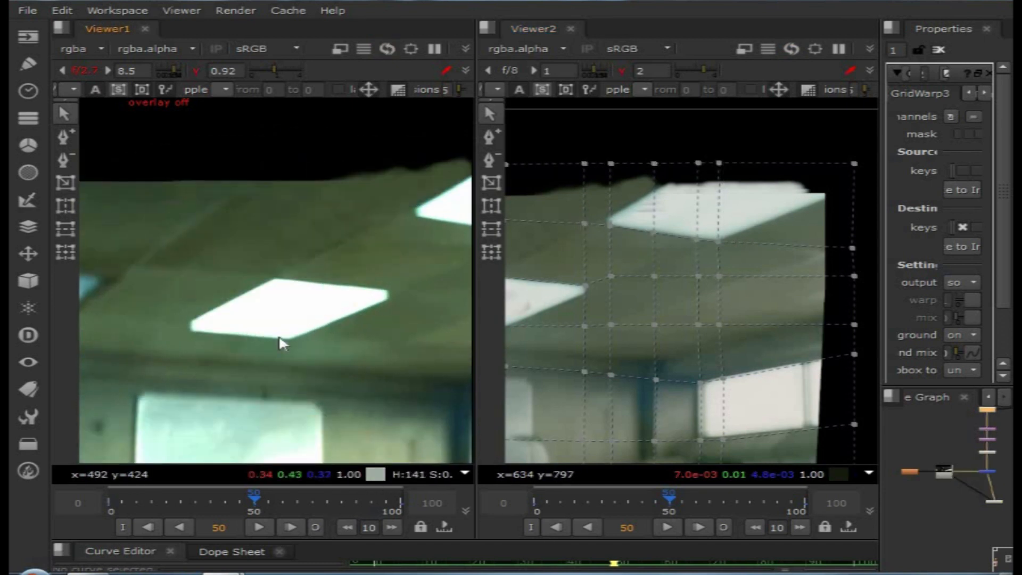
{"action": "scroll", "coordinate": [159, 315], "scroll_direction": "down", "scroll_amount": 2}
{"action": "key", "text": "2"}
{"action": "scroll", "coordinate": [342, 292], "scroll_direction": "up", "scroll_amount": 3}
{"action": "mouse_move", "coordinate": [342, 292]}
{"action": "middle_mouse_down"}
{"action": "mouse_move", "coordinate": [327, 351]}
{"action": "mouse_move", "coordinate": [308, 256]}
{"action": "middle_mouse_up"}
{"action": "key", "text": "1"}
- Compare the left window area with the footage at frame 50 and nudge the lower-left grid points slightly left
{"action": "left_click_drag", "start_coordinate": [160, 175], "coordinate": [277, 330], "text": "ctrl+shift"}
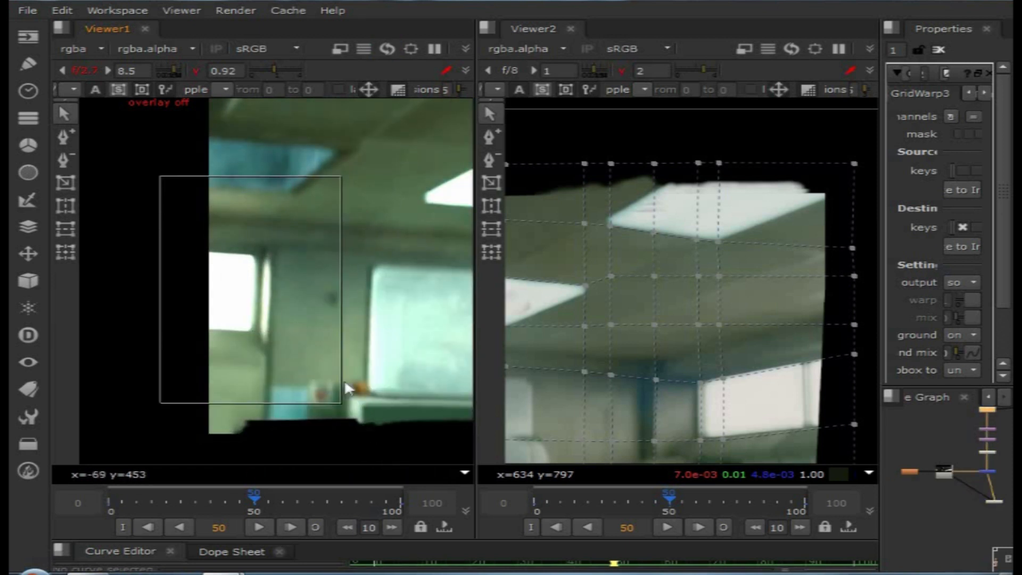
{"action": "scroll", "coordinate": [296, 308], "scroll_direction": "up", "scroll_amount": 3}
{"action": "scroll", "coordinate": [319, 251], "scroll_direction": "down", "scroll_amount": 1}
{"action": "key", "text": "2"}
{"action": "key", "text": "1"}
{"action": "scroll", "coordinate": [636, 318], "scroll_direction": "down", "scroll_amount": 2}
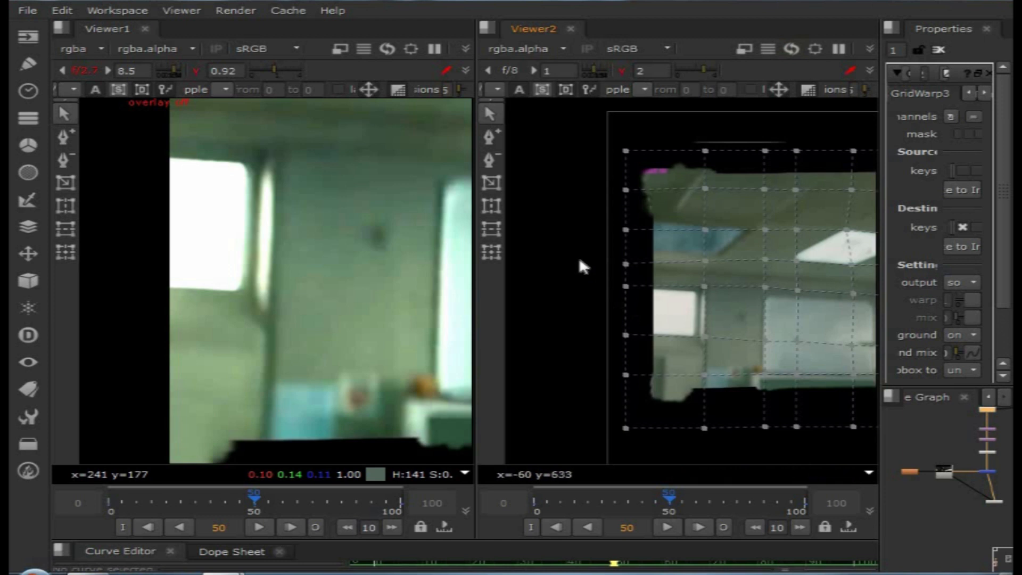
{"action": "left_click_drag", "start_coordinate": [683, 385], "coordinate": [732, 450]}
{"action": "left_click_drag", "start_coordinate": [553, 264], "coordinate": [774, 463]}
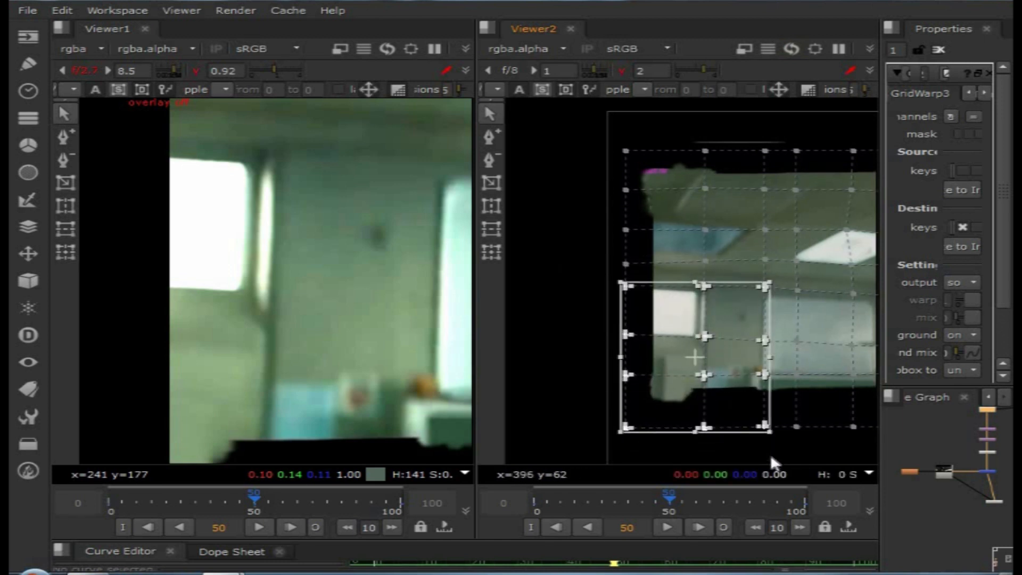
{"action": "left_click", "coordinate": [342, 344]}
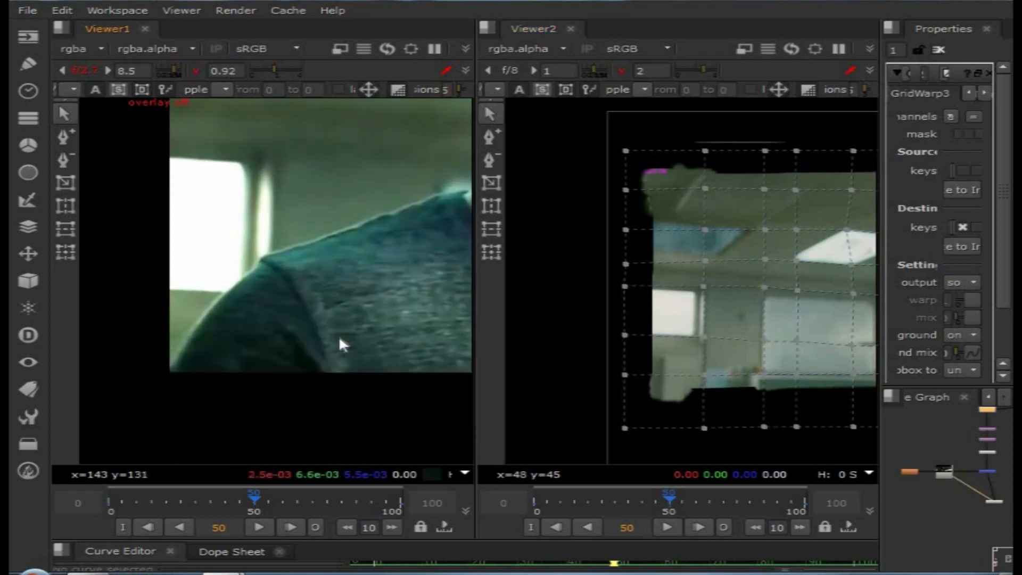
- Compare the warped clean plate, the footage and the third viewer input at frame 50
{"action": "key", "text": "1"}
{"action": "key", "text": "2"}
{"action": "key", "text": "3"}
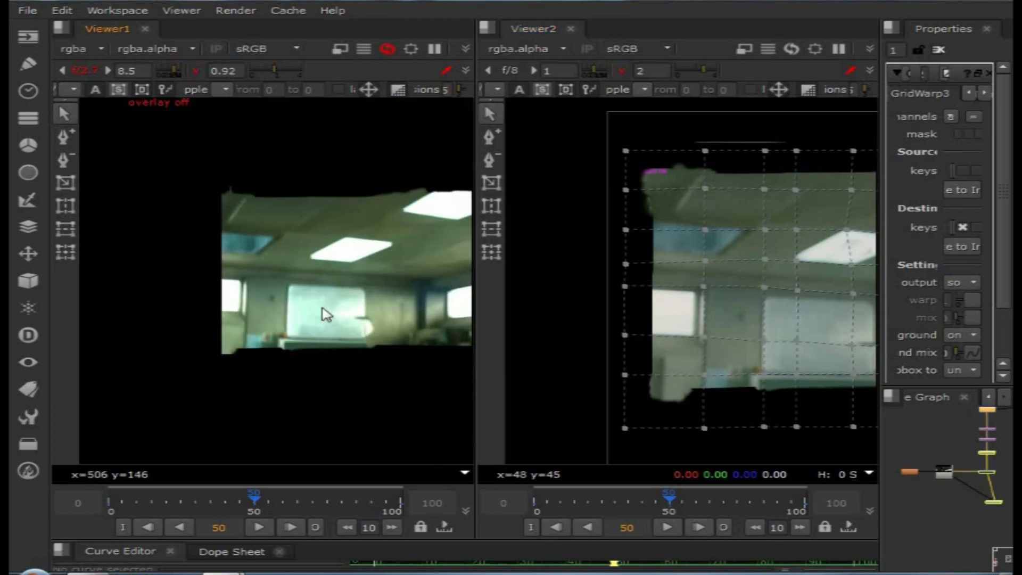
{"action": "key", "text": "2"}
{"action": "key", "text": "3"}
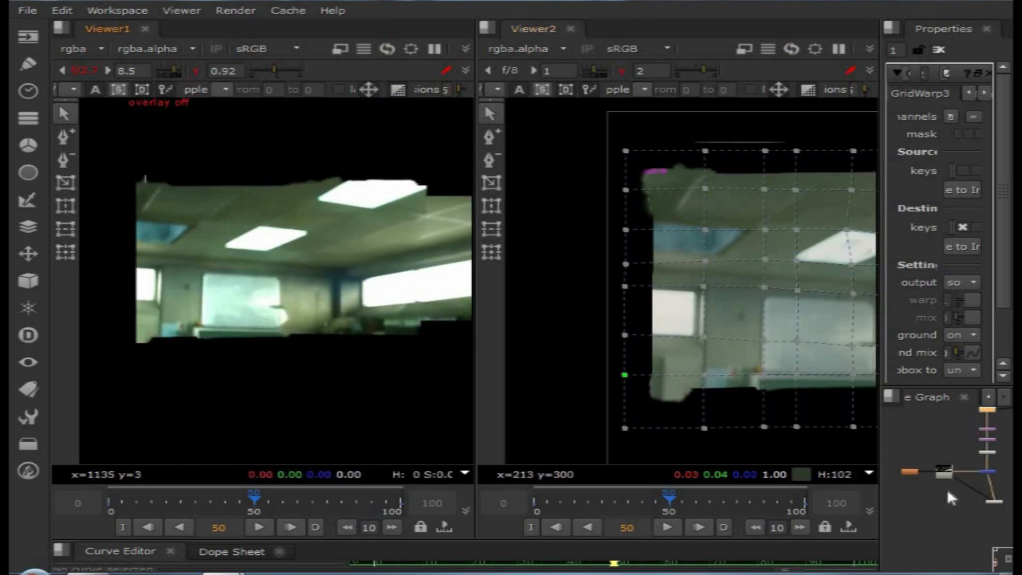
- Show the node graph full screen and take the GridWarp3_2 node out of the clean plate branch between Premult2 and Reformat2
{"action": "key", "text": "space"}
{"action": "key", "text": "f"}
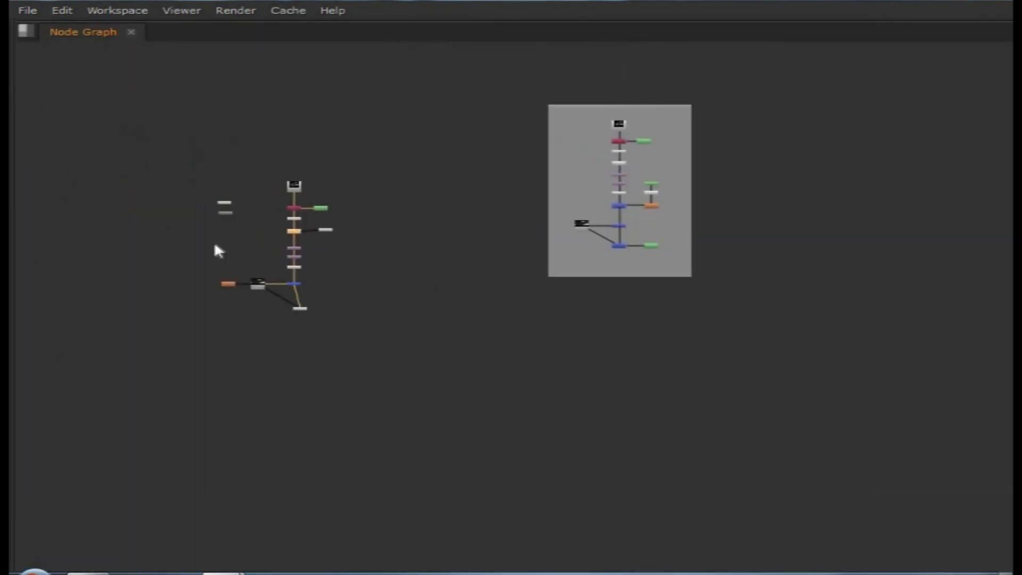
{"action": "middle_click_drag", "start_coordinate": [458, 328], "coordinate": [520, 358]}
{"action": "scroll", "coordinate": [517, 327], "scroll_direction": "up", "scroll_amount": 3}
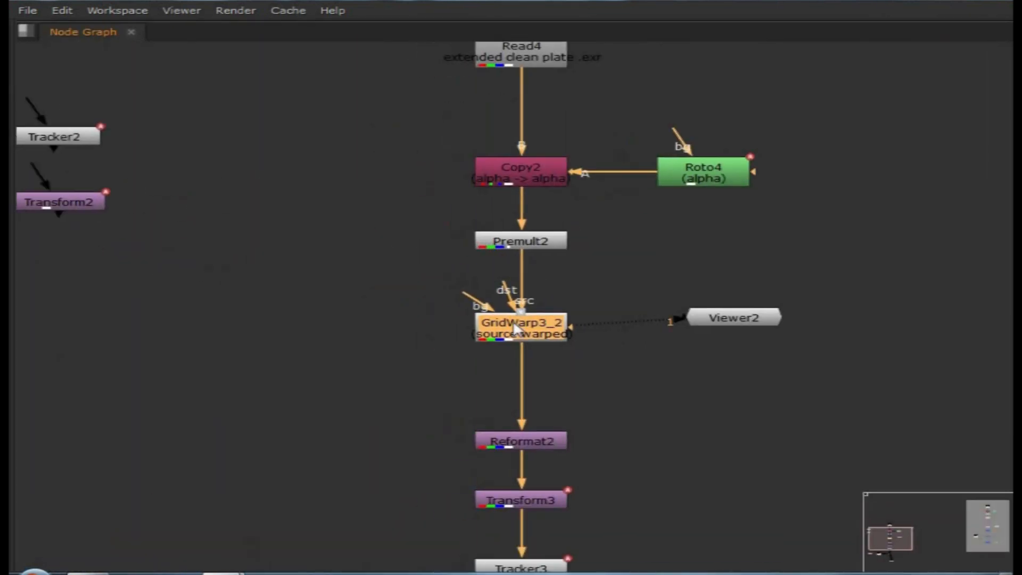
{"action": "middle_click_drag", "start_coordinate": [572, 315], "coordinate": [639, 337]}
{"action": "scroll", "coordinate": [605, 381], "scroll_direction": "down", "scroll_amount": 2}
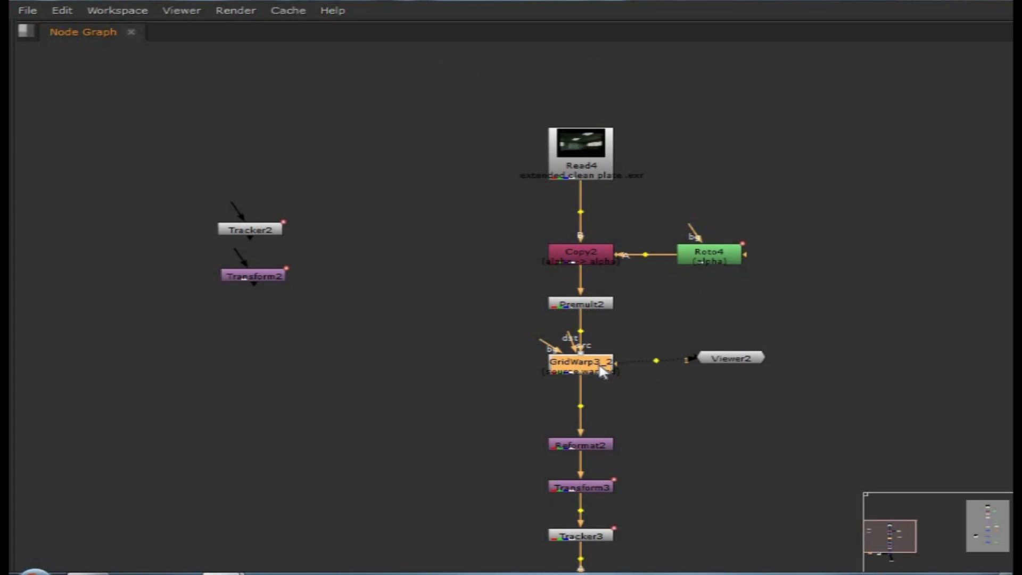
{"action": "left_click_drag", "start_coordinate": [601, 371], "coordinate": [637, 372]}
{"action": "left_click_drag", "start_coordinate": [720, 461], "coordinate": [255, 339]}
- Copy GridWarp3_1 from the BackdropNode1 tree and insert the pasted copy in the clean plate branch between Premult2 and Reformat2
{"action": "middle_click", "coordinate": [765, 303]}
{"action": "middle_click_drag", "start_coordinate": [811, 281], "coordinate": [588, 364]}
{"action": "scroll", "coordinate": [638, 325], "scroll_direction": "up", "scroll_amount": 8}
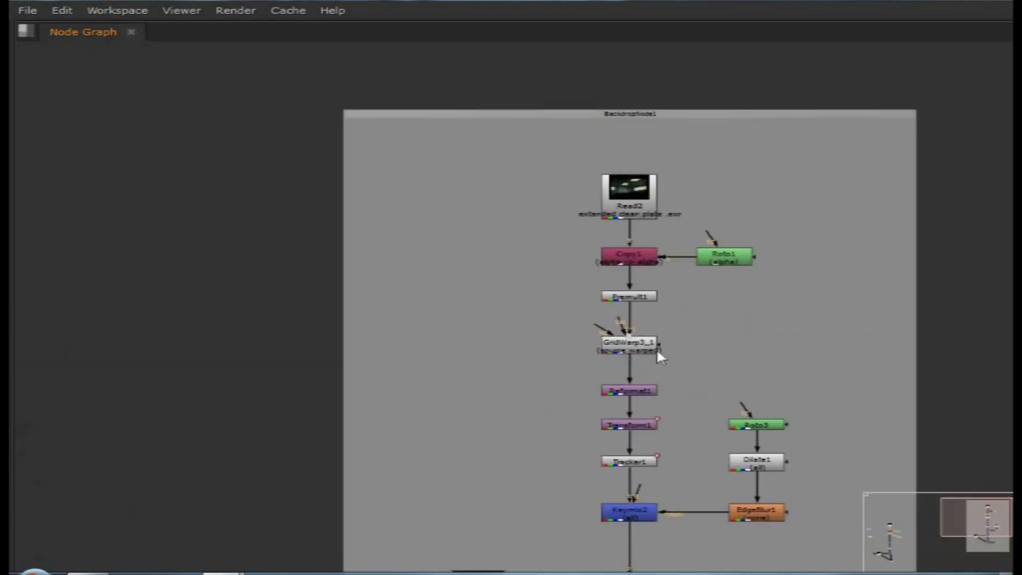
{"action": "left_click", "coordinate": [636, 348]}
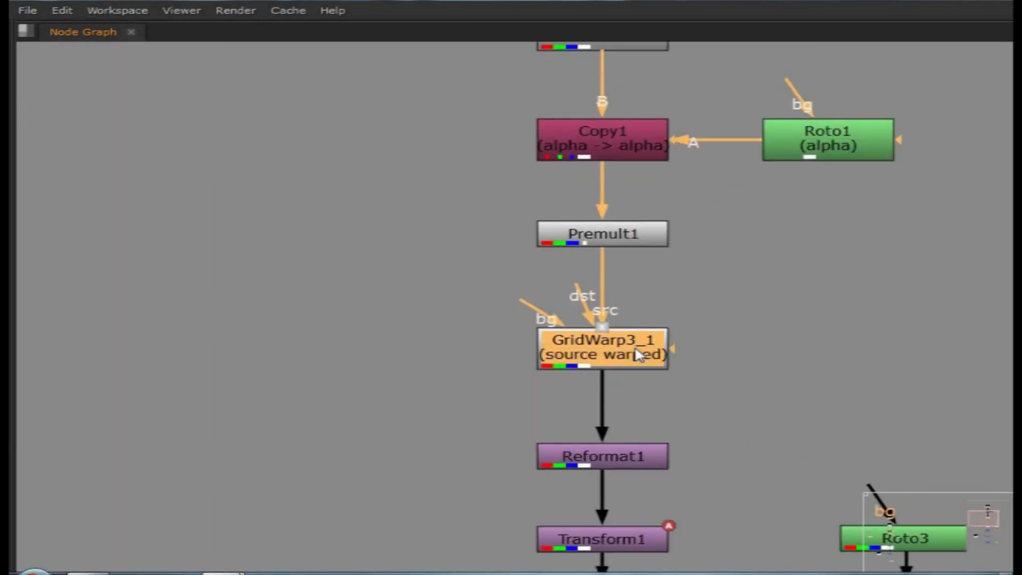
{"action": "scroll", "coordinate": [639, 352], "scroll_direction": "down", "scroll_amount": 8}
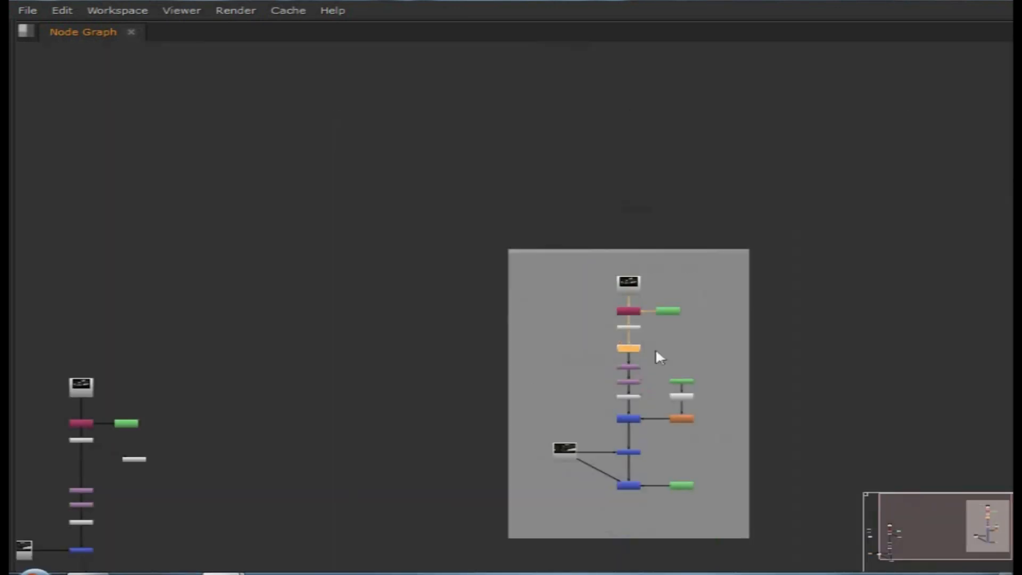
{"action": "middle_click_drag", "start_coordinate": [68, 474], "coordinate": [387, 456]}
{"action": "scroll", "coordinate": [404, 393], "scroll_direction": "up", "scroll_amount": 8}
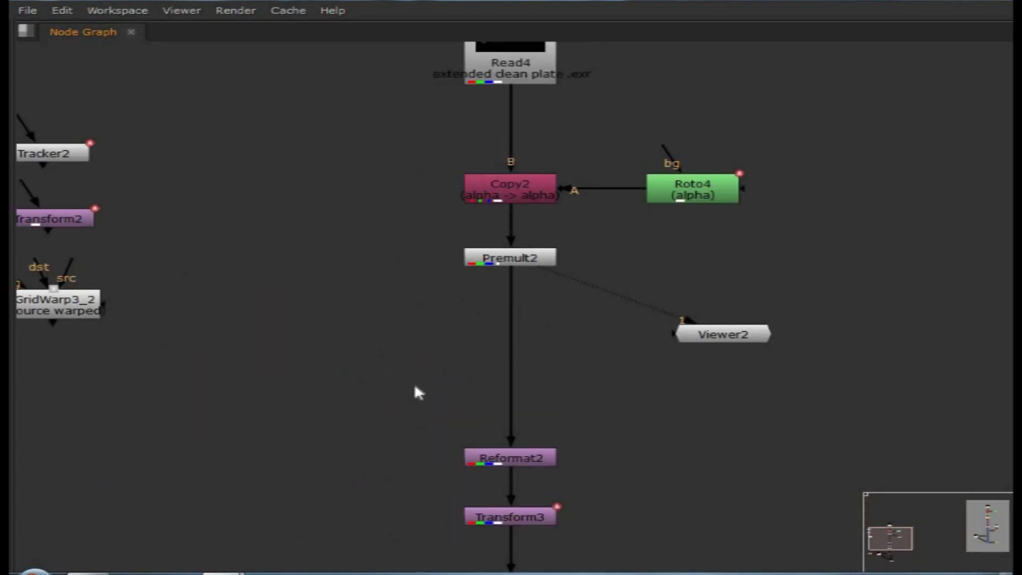
{"action": "key", "text": "ctrl+v"}
{"action": "left_click_drag", "start_coordinate": [406, 384], "coordinate": [534, 364]}
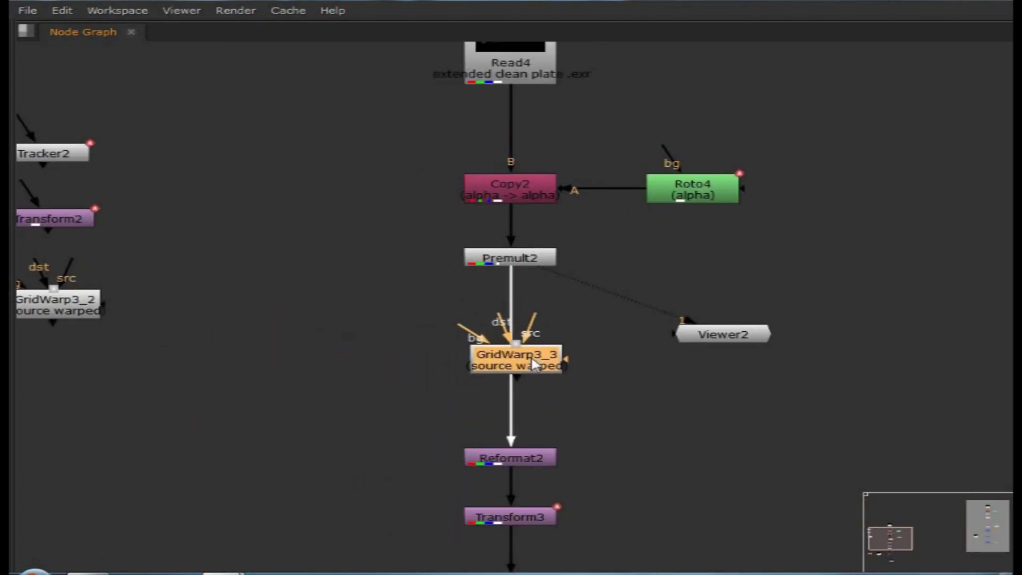
- Return to the multi-panel layout and widen Viewer1 together with the Properties and Node Graph area
{"action": "scroll", "coordinate": [650, 381], "scroll_direction": "down", "scroll_amount": 5}
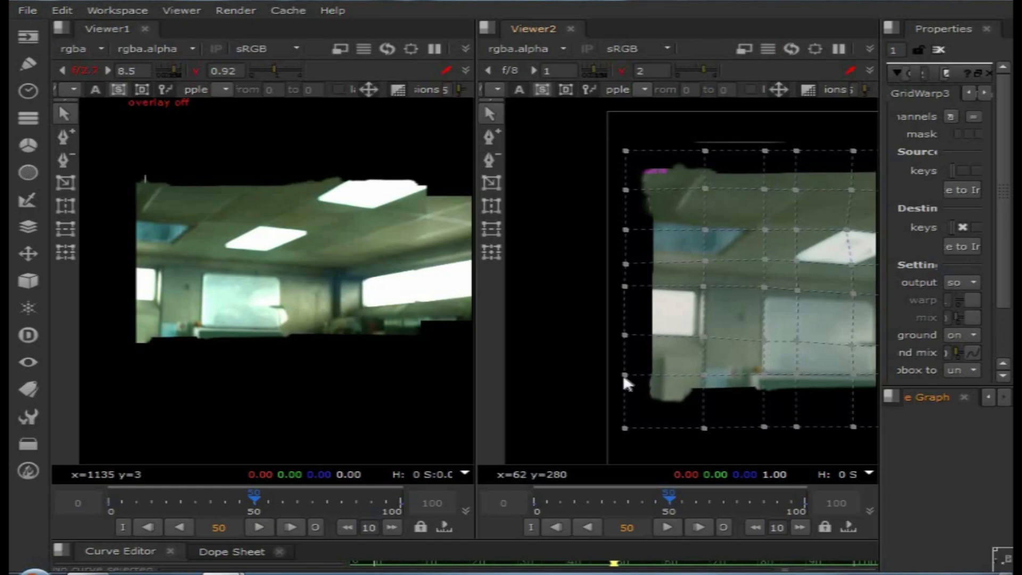
{"action": "scroll", "coordinate": [788, 422], "scroll_direction": "down", "scroll_amount": 2}
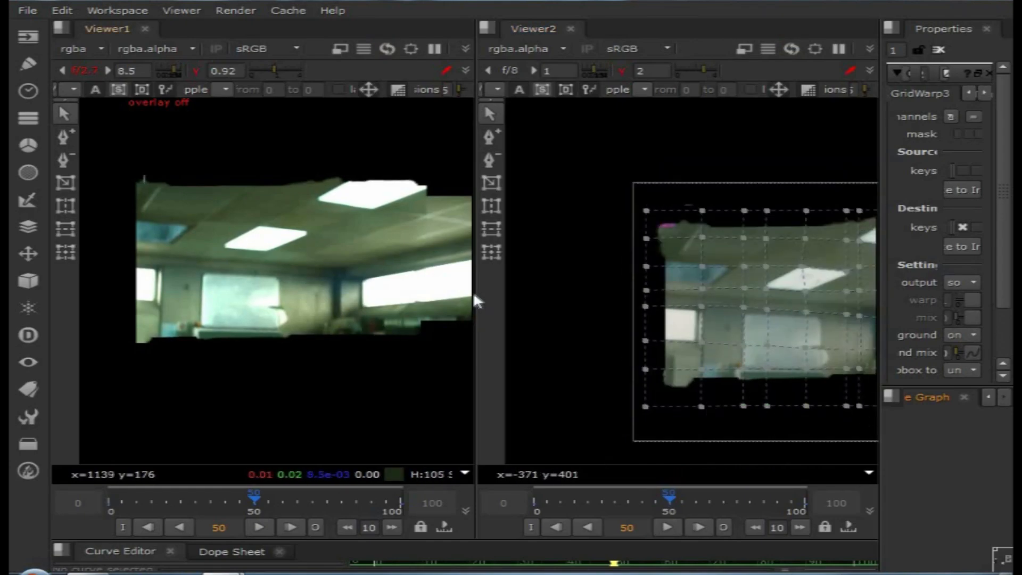
{"action": "left_click_drag", "start_coordinate": [473, 273], "coordinate": [557, 274]}
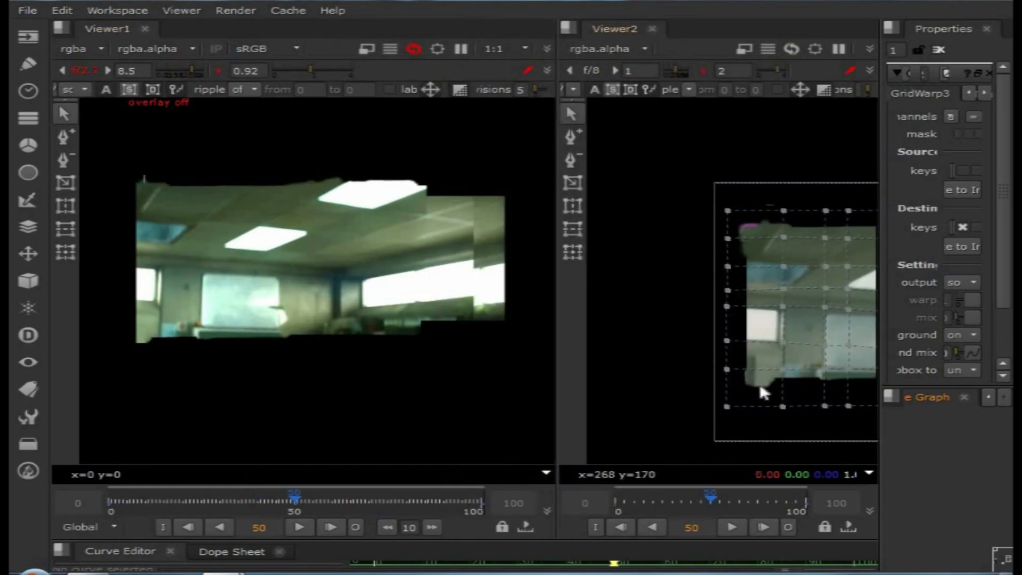
{"action": "left_click_drag", "start_coordinate": [879, 282], "coordinate": [647, 257]}
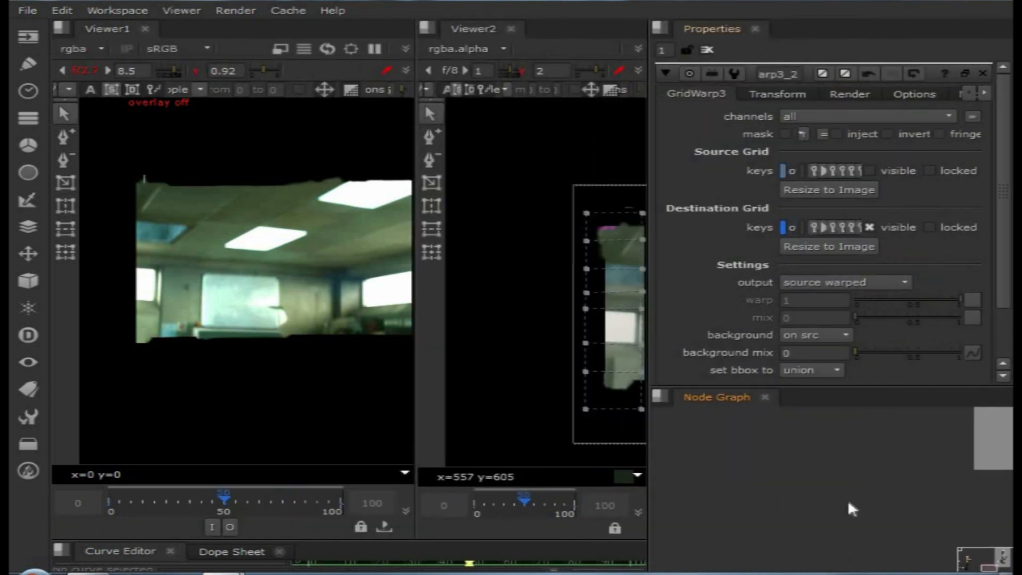
{"action": "left_click_drag", "start_coordinate": [414, 250], "coordinate": [527, 248]}
{"action": "key", "text": "space"}
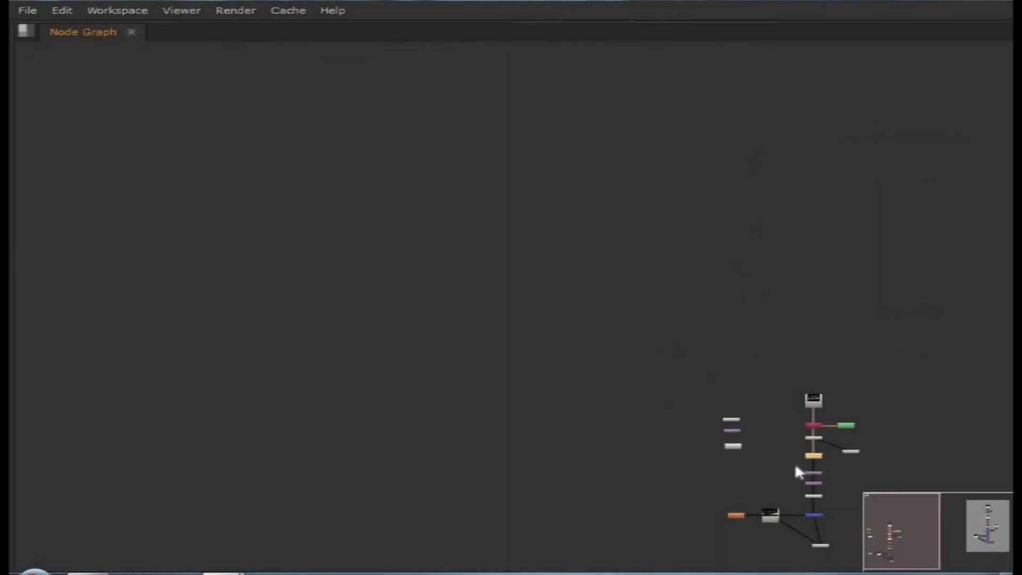
{"action": "scroll", "coordinate": [794, 462], "scroll_direction": "up", "scroll_amount": 5}
{"action": "key", "text": "space"}
{"action": "scroll", "coordinate": [796, 484], "scroll_direction": "down", "scroll_amount": 5}
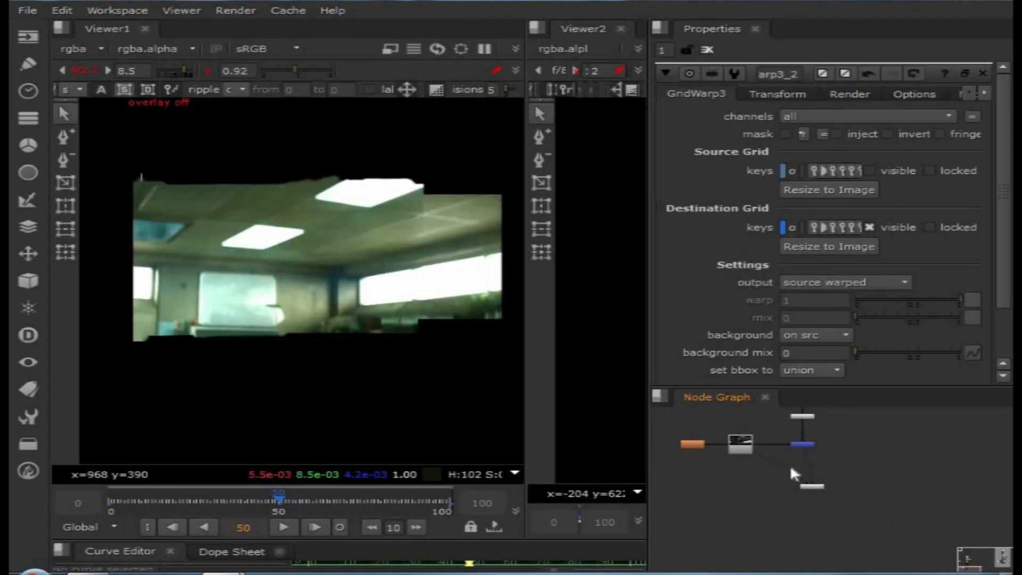
- View the Read3 footage in Viewer1 and compare it with the warped clean plate at frame 50
{"action": "scroll", "coordinate": [757, 525], "scroll_direction": "up", "scroll_amount": 3}
{"action": "middle_click_drag", "start_coordinate": [765, 468], "coordinate": [757, 495]}
{"action": "scroll", "coordinate": [756, 523], "scroll_direction": "up", "scroll_amount": 1}
{"action": "left_click", "coordinate": [757, 496]}
{"action": "key", "text": "1"}
{"action": "left_click_drag", "start_coordinate": [807, 470], "coordinate": [904, 534]}
{"action": "key", "text": "2"}
{"action": "key", "text": "1"}
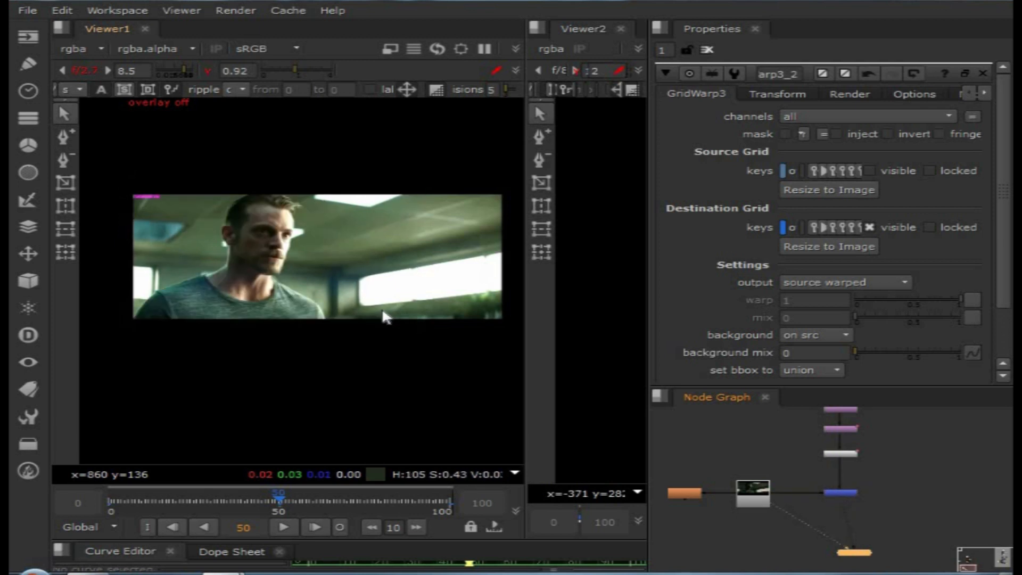
{"action": "key", "text": "2"}
{"action": "key", "text": "1"}
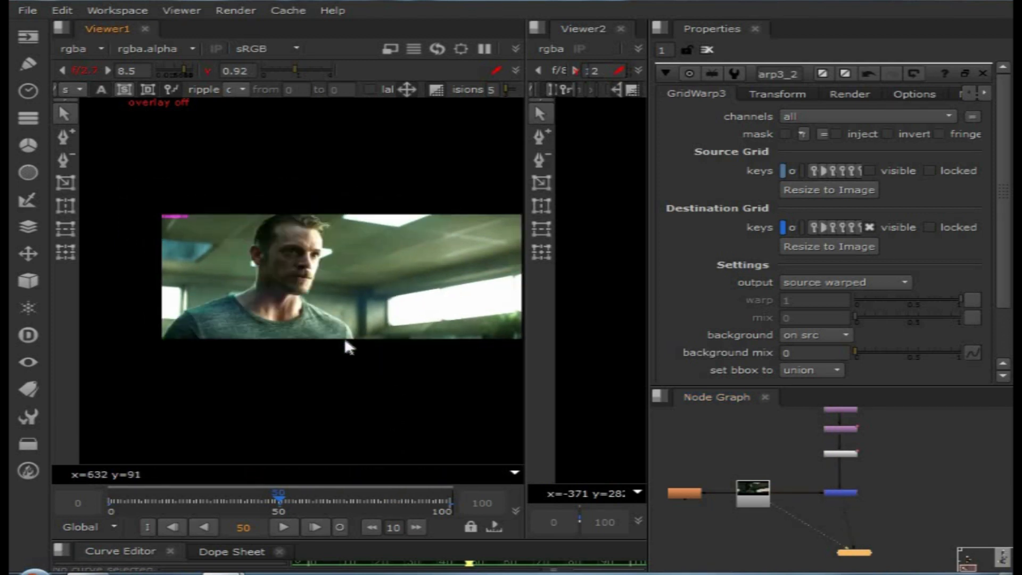
{"action": "key", "text": "2"}
- Open the settings of the GridWarp3_3 node
{"action": "middle_click_drag", "start_coordinate": [871, 413], "coordinate": [832, 508]}
{"action": "double_click", "coordinate": [811, 471]}
{"action": "scroll", "coordinate": [862, 524], "scroll_direction": "down", "scroll_amount": 3}
{"action": "middle_click_drag", "start_coordinate": [851, 498], "coordinate": [791, 504]}
{"action": "scroll", "coordinate": [791, 504], "scroll_direction": "up", "scroll_amount": 4}
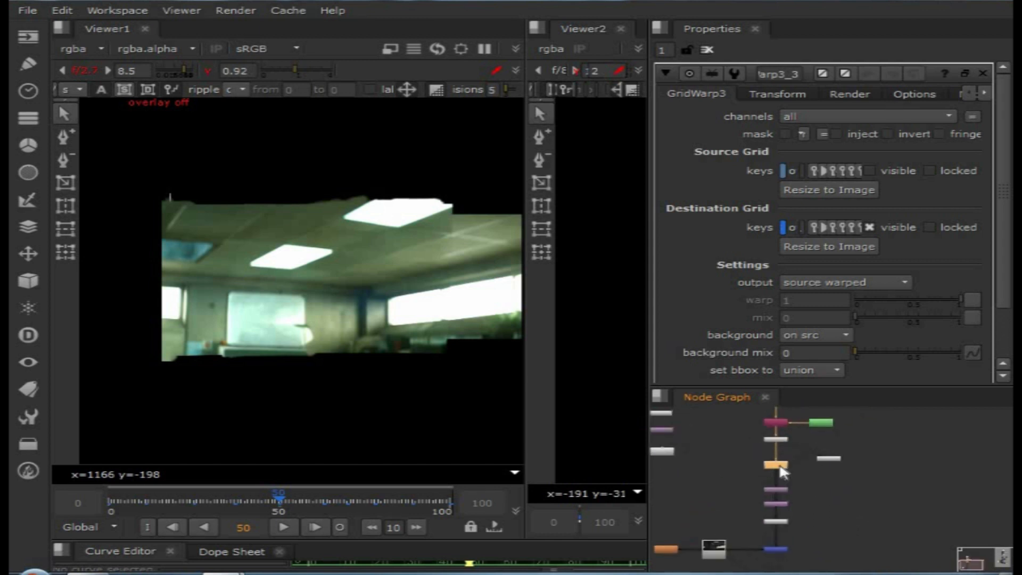
- View the clean plate branch in Viewer1 at Reformat2, Transform3, Tracker3 and Merge2 in turn and examine the alignment at frame 50
{"action": "middle_click_drag", "start_coordinate": [773, 436], "coordinate": [775, 518]}
{"action": "scroll", "coordinate": [775, 538], "scroll_direction": "down", "scroll_amount": 2}
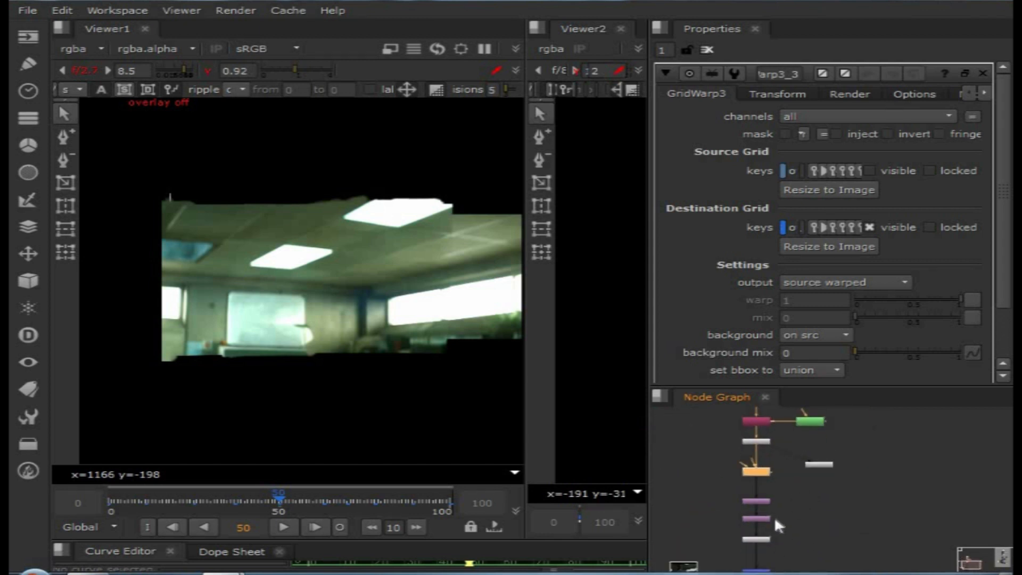
{"action": "scroll", "coordinate": [774, 518], "scroll_direction": "up", "scroll_amount": 5}
{"action": "left_click", "coordinate": [748, 467]}
{"action": "key", "text": "1"}
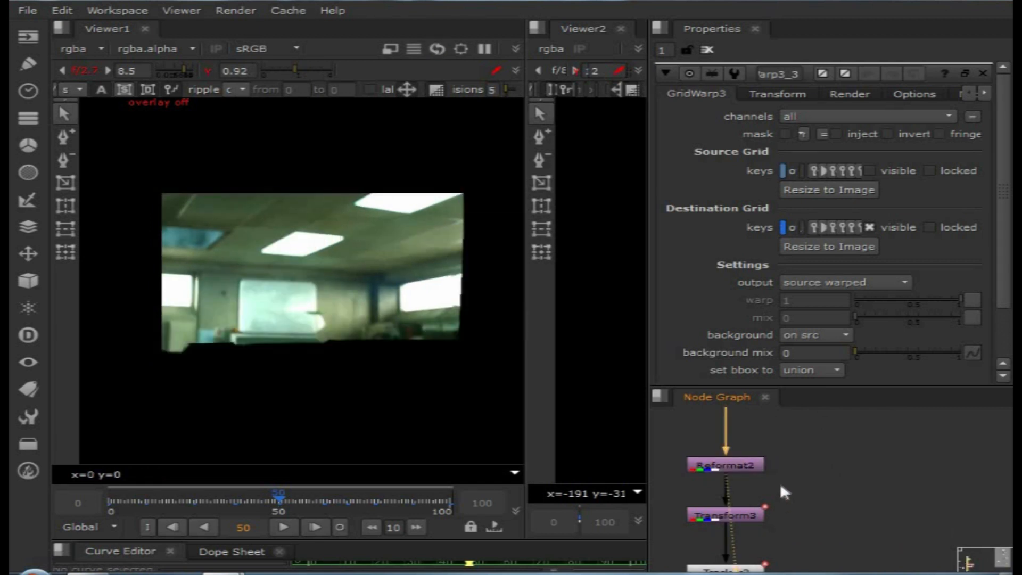
{"action": "middle_click_drag", "start_coordinate": [780, 485], "coordinate": [779, 451]}
{"action": "left_click", "coordinate": [750, 478]}
{"action": "key", "text": "1"}
{"action": "left_click", "coordinate": [765, 502]}
{"action": "middle_click_drag", "start_coordinate": [753, 534], "coordinate": [799, 464]}
{"action": "key", "text": "1"}
{"action": "scroll", "coordinate": [765, 501], "scroll_direction": "down", "scroll_amount": 3}
{"action": "left_click", "coordinate": [787, 505]}
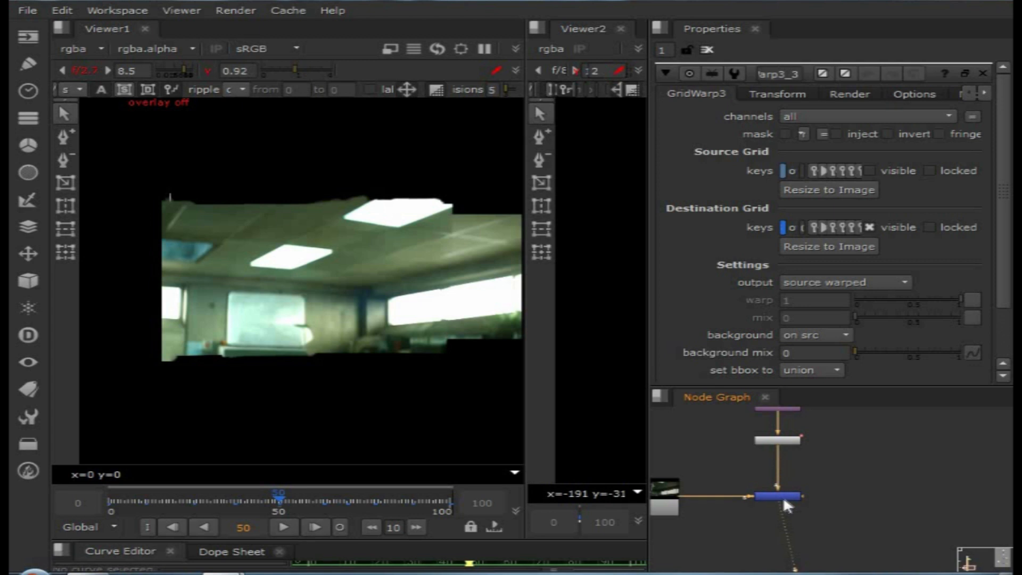
{"action": "scroll", "coordinate": [782, 501], "scroll_direction": "down", "scroll_amount": 2}
{"action": "left_click", "coordinate": [766, 494]}
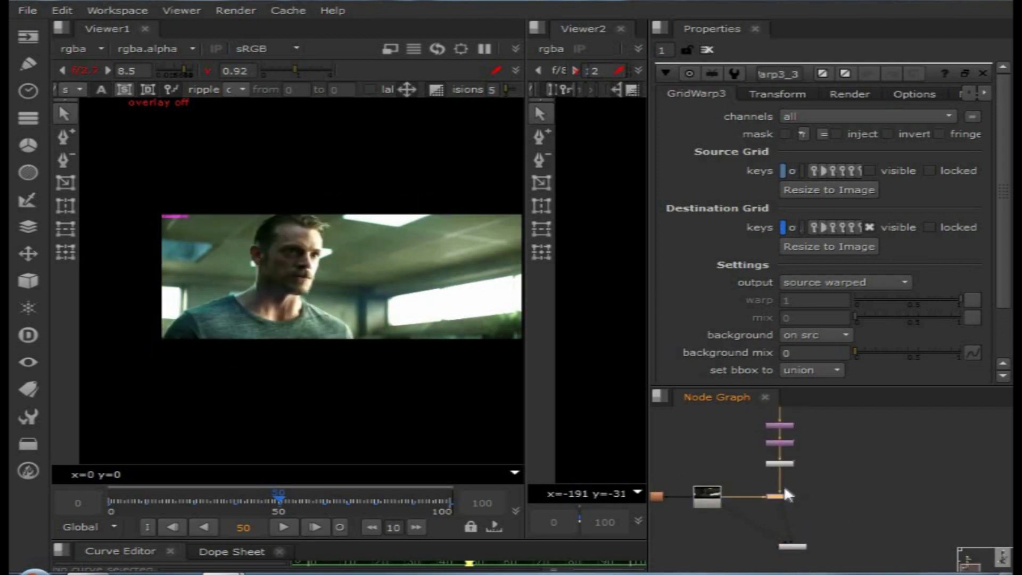
{"action": "key", "text": "1"}
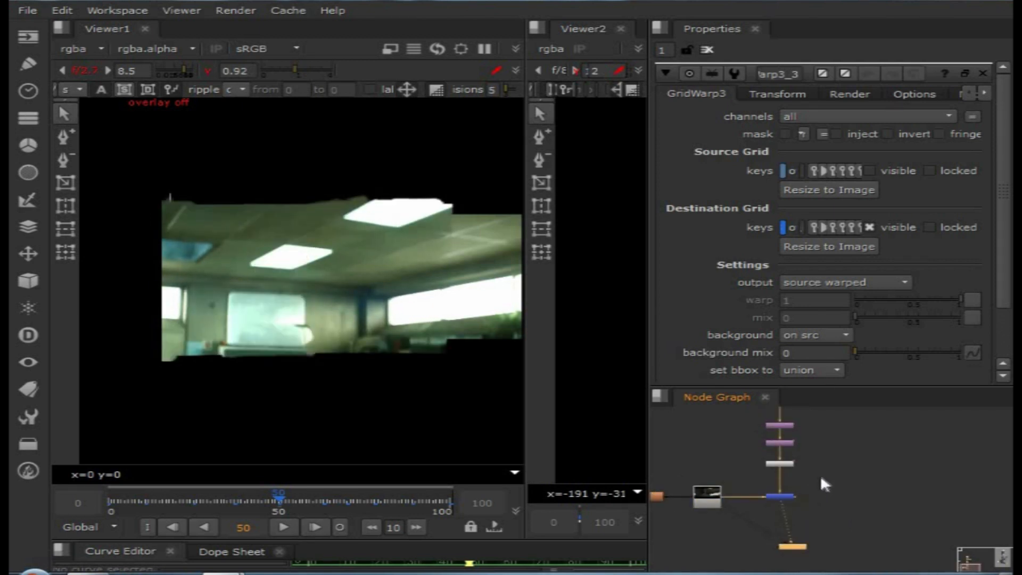
- Copy the Roto3, Dilate1 and EdgeBlur1 chain from the BackdropNode1 tree and paste it beside Tracker3 in the clean plate branch
{"action": "scroll", "coordinate": [855, 485], "scroll_direction": "down", "scroll_amount": 3}
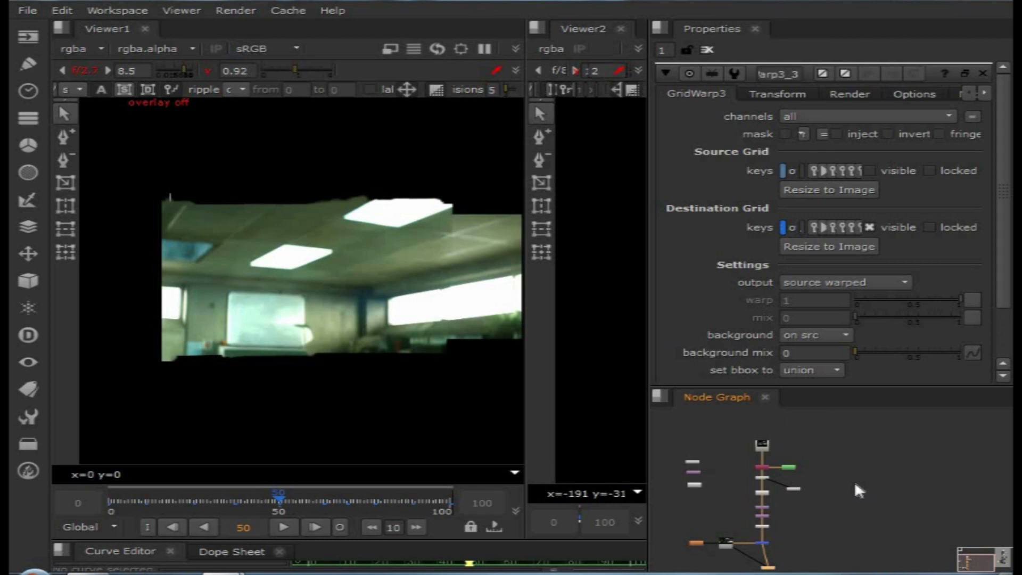
{"action": "key", "text": "space"}
{"action": "middle_click_drag", "start_coordinate": [826, 474], "coordinate": [381, 203]}
{"action": "scroll", "coordinate": [381, 202], "scroll_direction": "up", "scroll_amount": 3}
{"action": "key", "text": "f"}
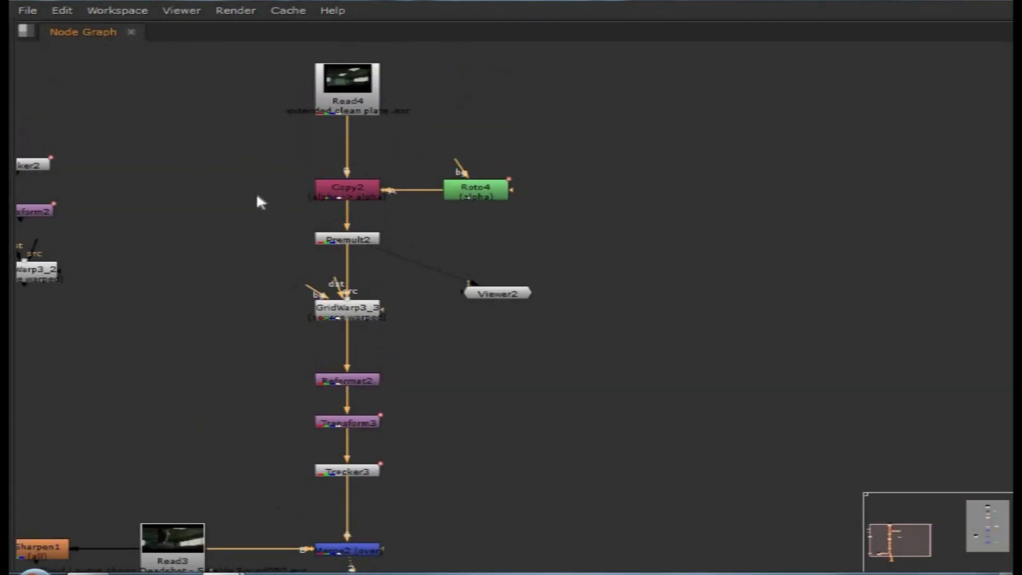
{"action": "left_click_drag", "start_coordinate": [183, 64], "coordinate": [376, 447]}
{"action": "scroll", "coordinate": [441, 375], "scroll_direction": "down", "scroll_amount": 3}
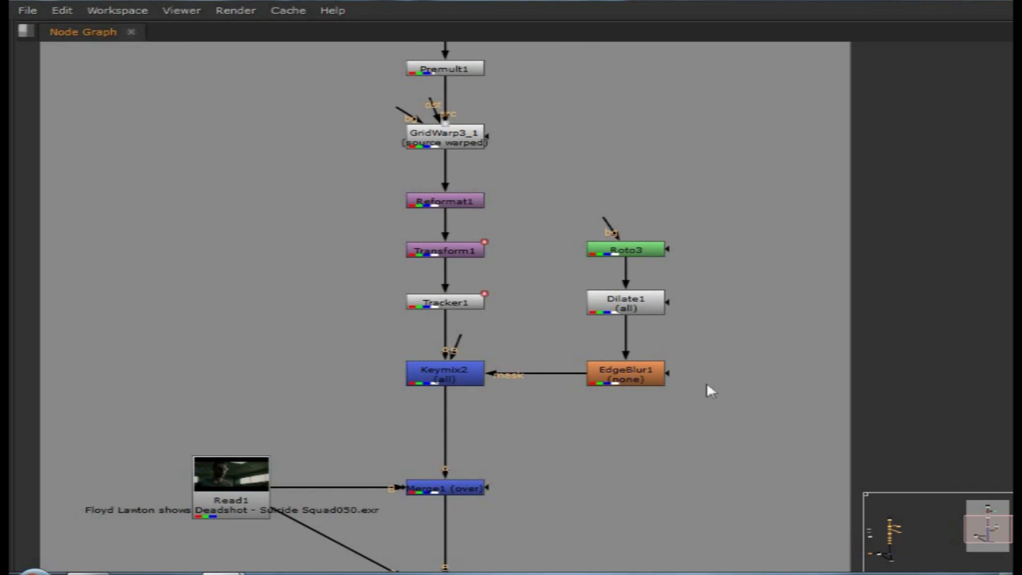
{"action": "left_click_drag", "start_coordinate": [706, 384], "coordinate": [756, 452]}
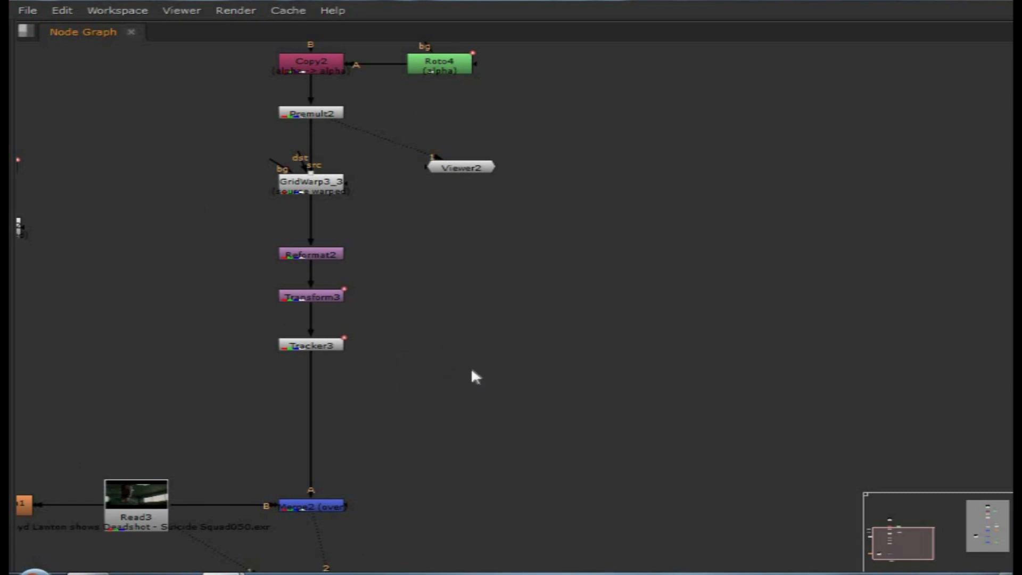
{"action": "key", "text": "ctrl+v"}
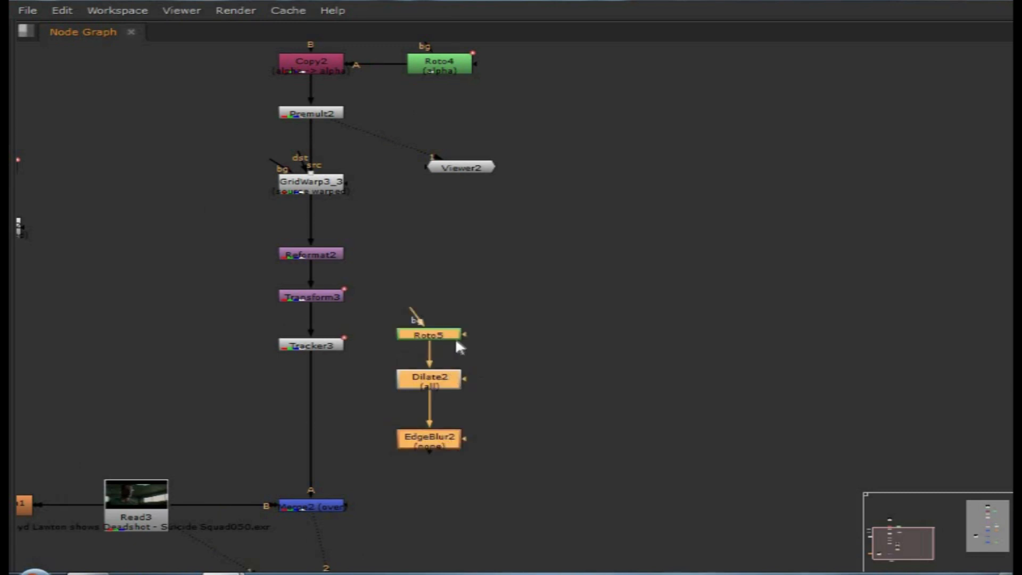
{"action": "left_click", "coordinate": [595, 325]}
- Restore the panel layout, enlarge the Node Graph, open the Roto5 settings and show its shape overlay in Viewer1
{"action": "key", "text": "space"}
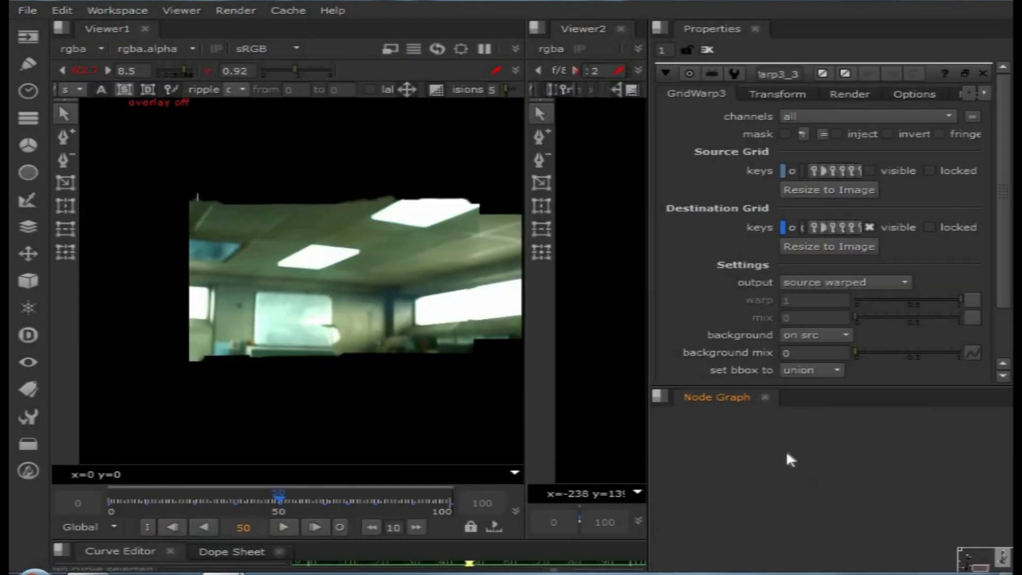
{"action": "left_click_drag", "start_coordinate": [774, 384], "coordinate": [775, 198]}
{"action": "key", "text": "f"}
{"action": "scroll", "coordinate": [842, 437], "scroll_direction": "up", "scroll_amount": 5}
{"action": "double_click", "coordinate": [848, 284]}
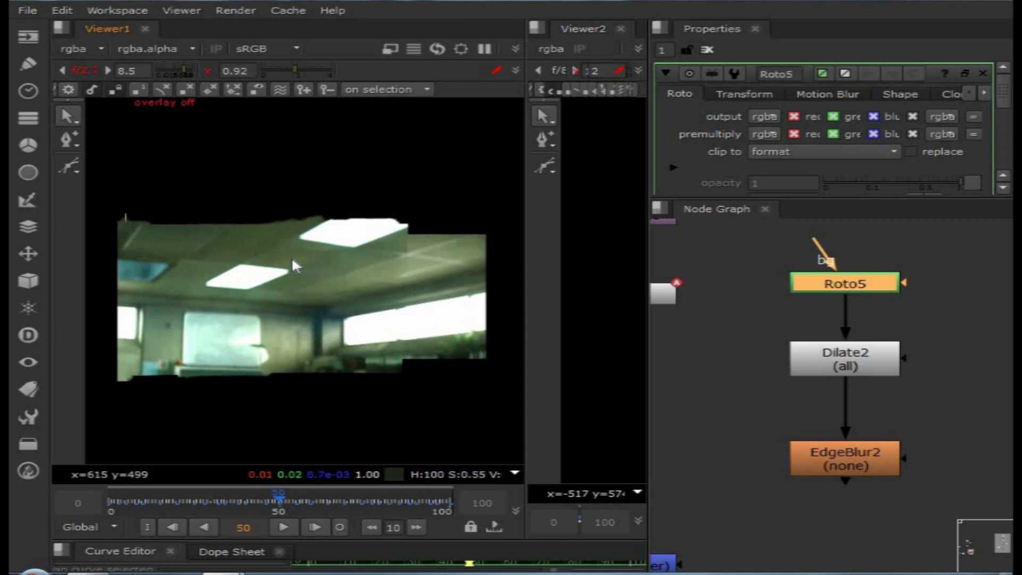
{"action": "right_click", "coordinate": [284, 238]}
{"action": "left_click", "coordinate": [318, 260]}
{"action": "key", "text": "f"}
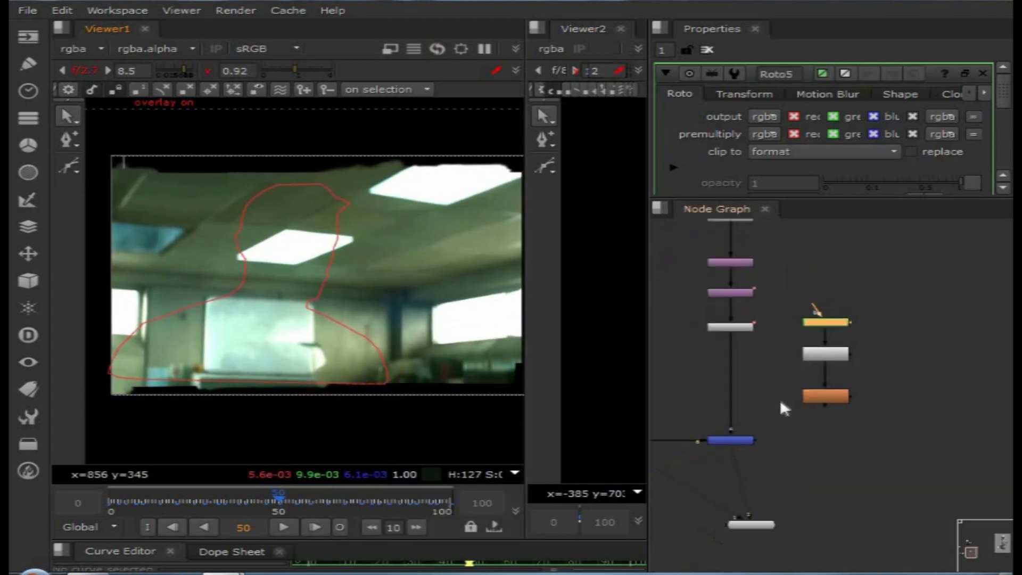
- Check the Roto5 shape against the man in the footage at frames 84 and 13
{"action": "key", "text": "2"}
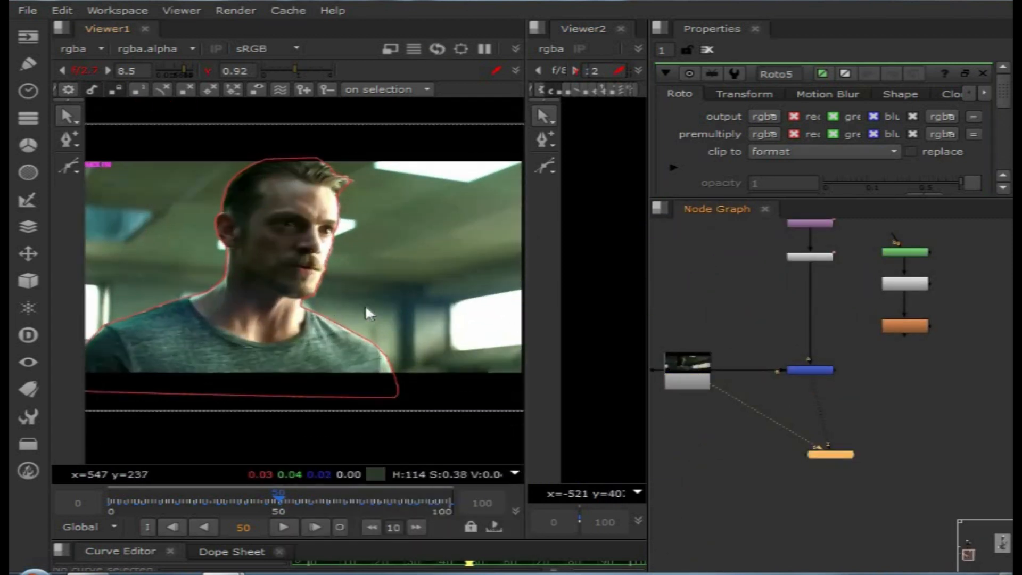
{"action": "left_click_drag", "start_coordinate": [329, 494], "coordinate": [396, 493]}
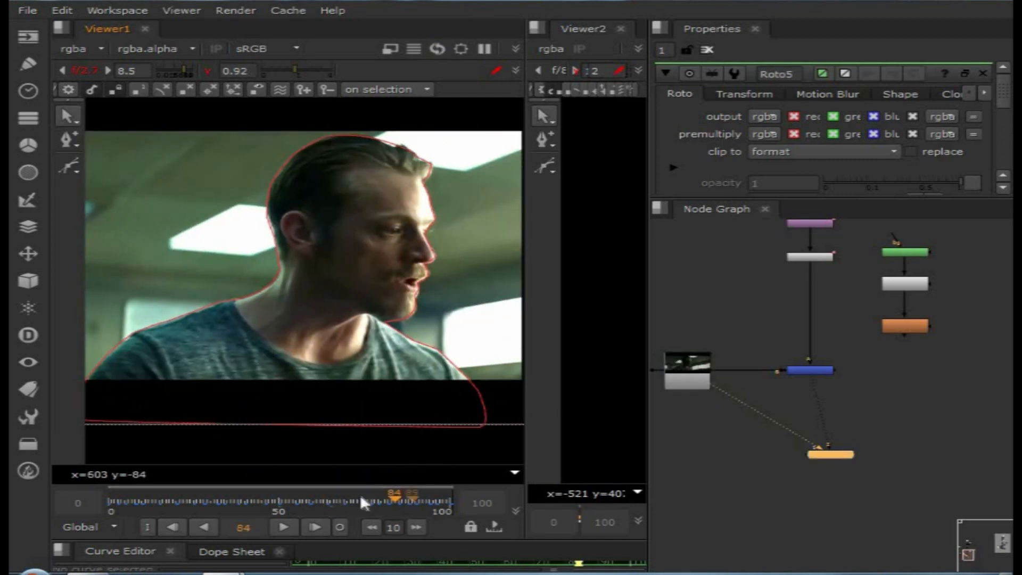
{"action": "left_click_drag", "start_coordinate": [175, 499], "coordinate": [152, 498]}
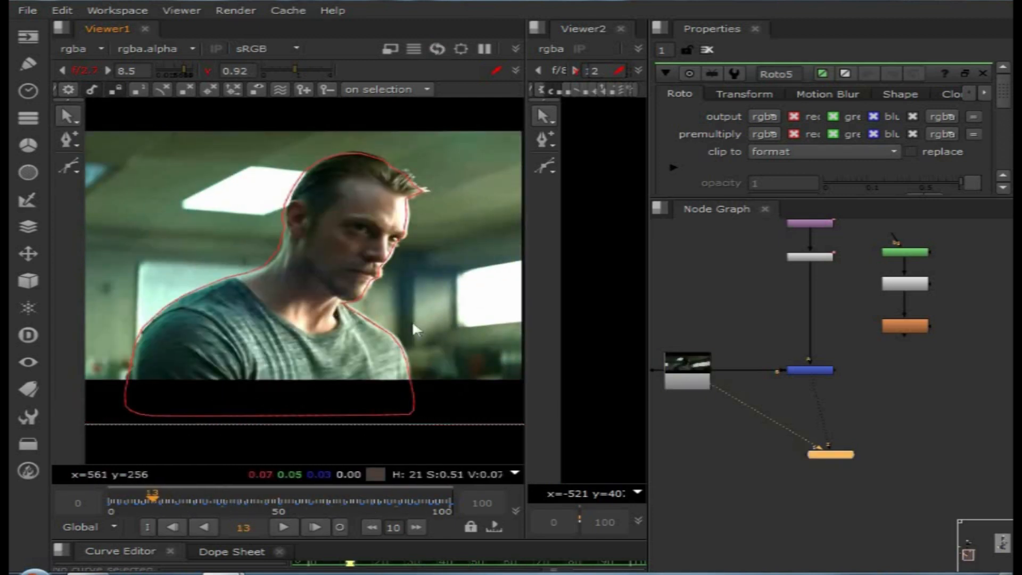
- View the Roto5 matte in Viewer1 at frame 13
{"action": "mouse_move", "coordinate": [852, 358]}
{"action": "middle_mouse_down"}
{"action": "mouse_move", "coordinate": [833, 385]}
{"action": "mouse_move", "coordinate": [849, 338]}
{"action": "middle_mouse_up"}
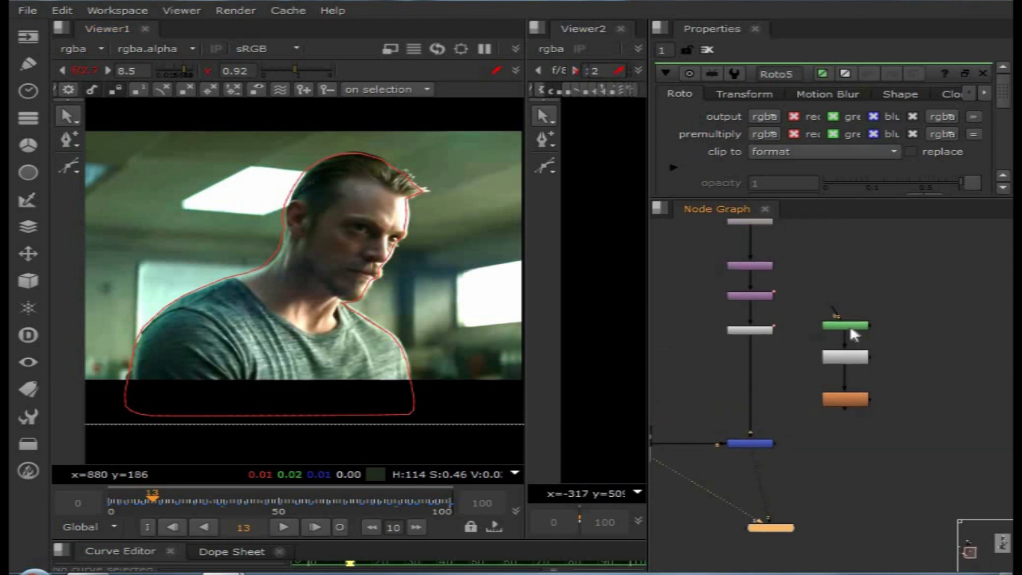
{"action": "key", "text": "1"}
{"action": "scroll", "coordinate": [399, 280], "scroll_direction": "down", "scroll_amount": 3}
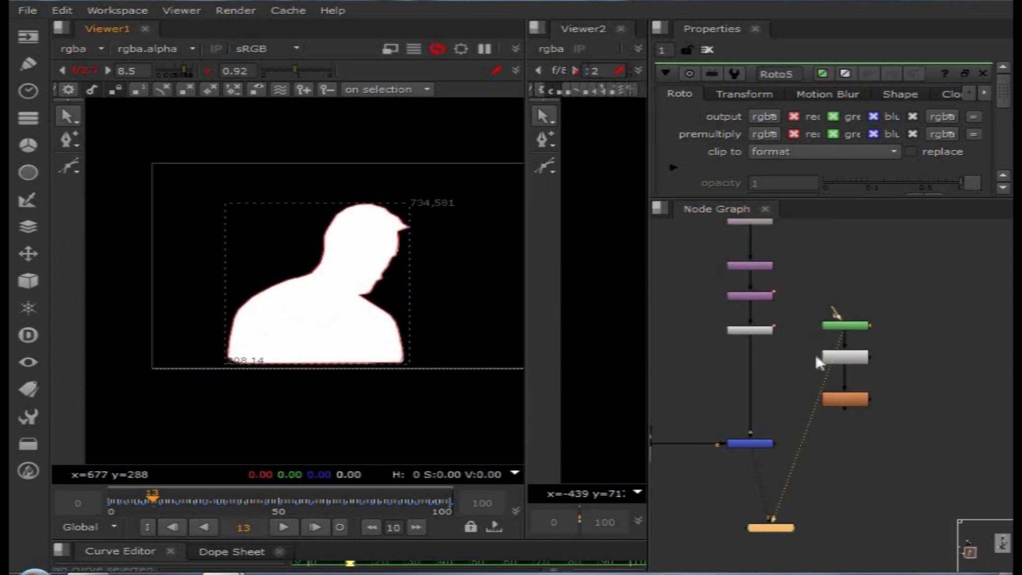
{"action": "scroll", "coordinate": [845, 363], "scroll_direction": "up", "scroll_amount": 3}
{"action": "scroll", "coordinate": [854, 377], "scroll_direction": "up", "scroll_amount": 2}
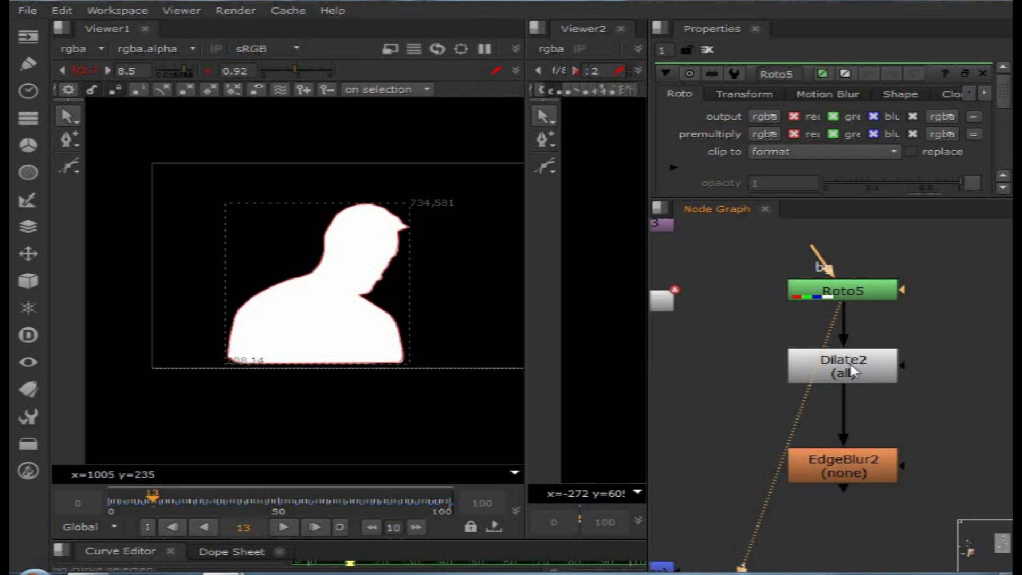
- View the Dilate2 matte in Viewer1 and open the Dilate2 settings
{"action": "left_click", "coordinate": [851, 371]}
{"action": "key", "text": "1"}
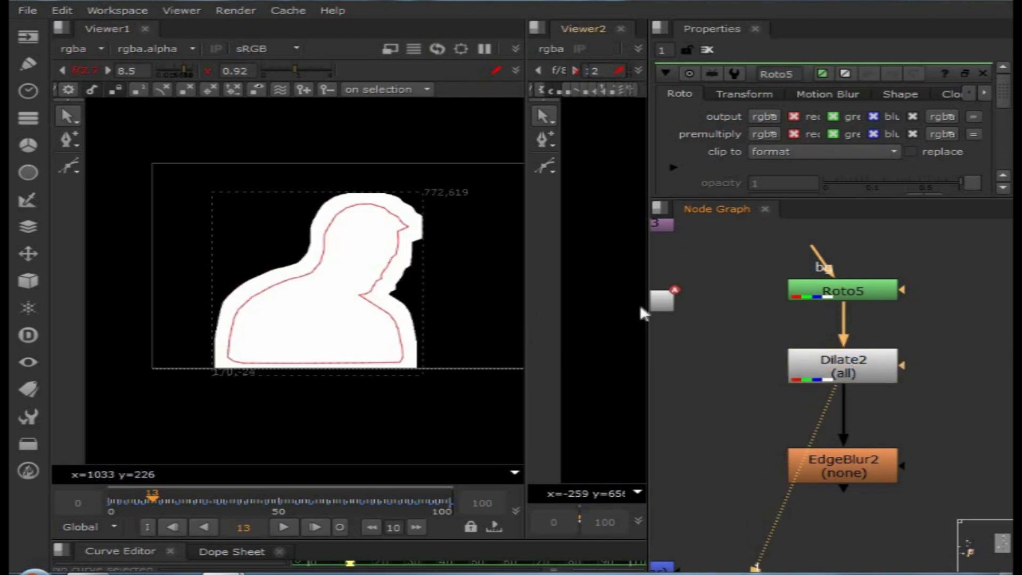
{"action": "left_click_drag", "start_coordinate": [646, 256], "coordinate": [530, 255]}
{"action": "double_click", "coordinate": [764, 373]}
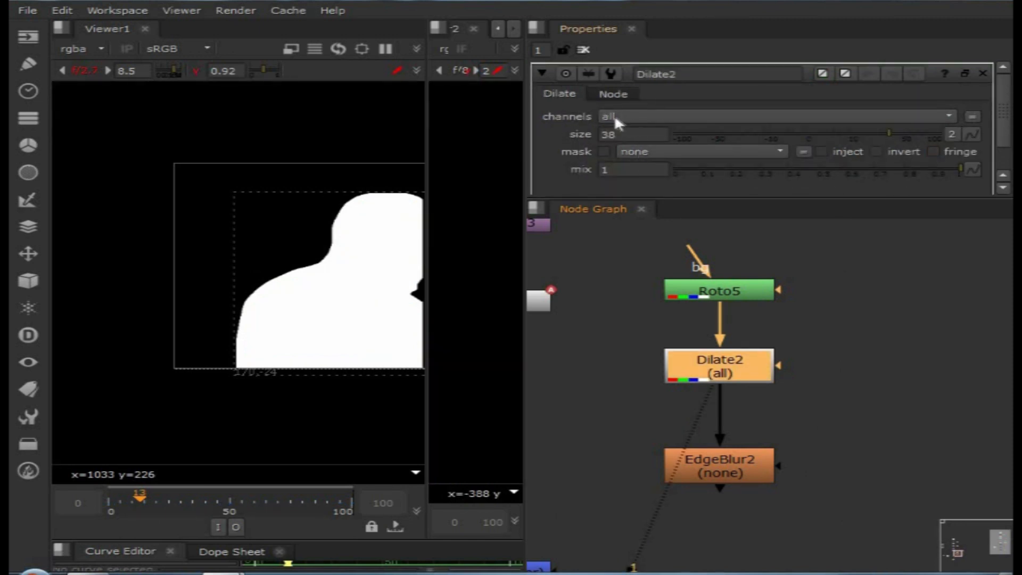
- View the EdgeBlur2 matte in Viewer1 and open the EdgeBlur2 settings
{"action": "middle_click_drag", "start_coordinate": [718, 463], "coordinate": [763, 414]}
{"action": "left_click", "coordinate": [763, 414]}
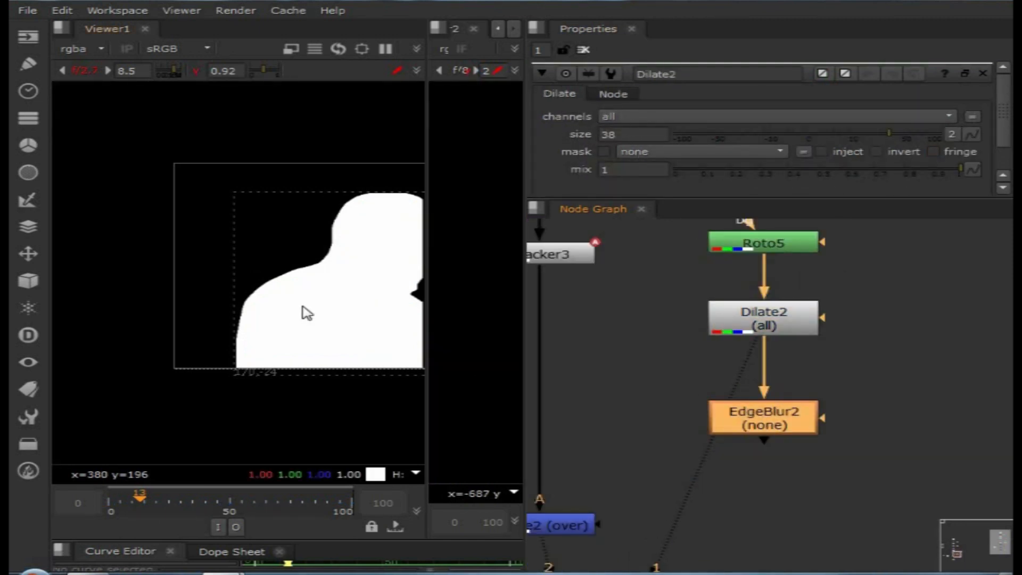
{"action": "middle_click_drag", "start_coordinate": [311, 314], "coordinate": [238, 314]}
{"action": "key", "text": "1"}
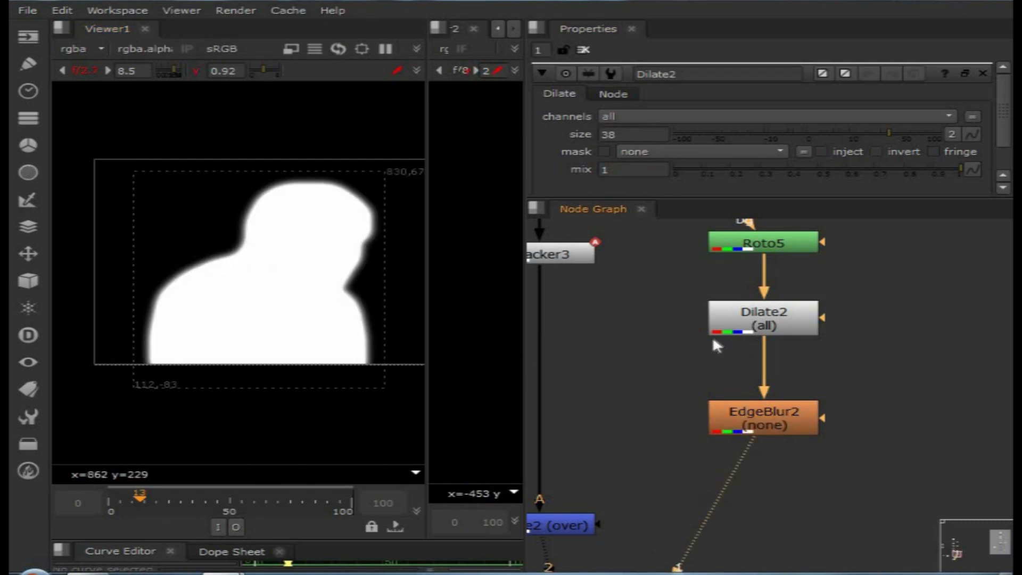
{"action": "left_click", "coordinate": [766, 415]}
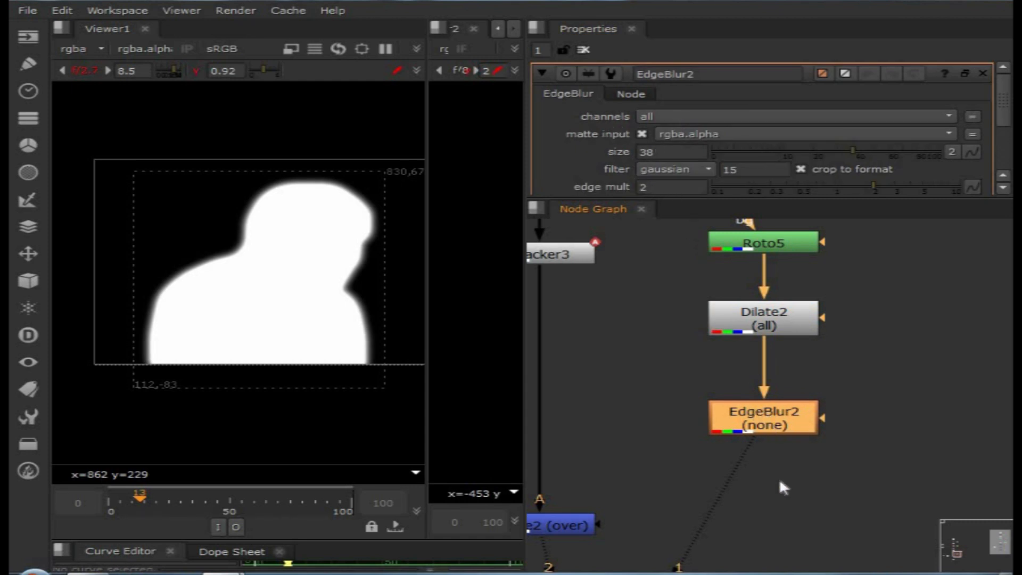
- Add a KeyMix node between the Tracker3 branch and the roto chain
{"action": "scroll", "coordinate": [783, 487], "scroll_direction": "down", "scroll_amount": 3}
{"action": "scroll", "coordinate": [787, 450], "scroll_direction": "up", "scroll_amount": 3}
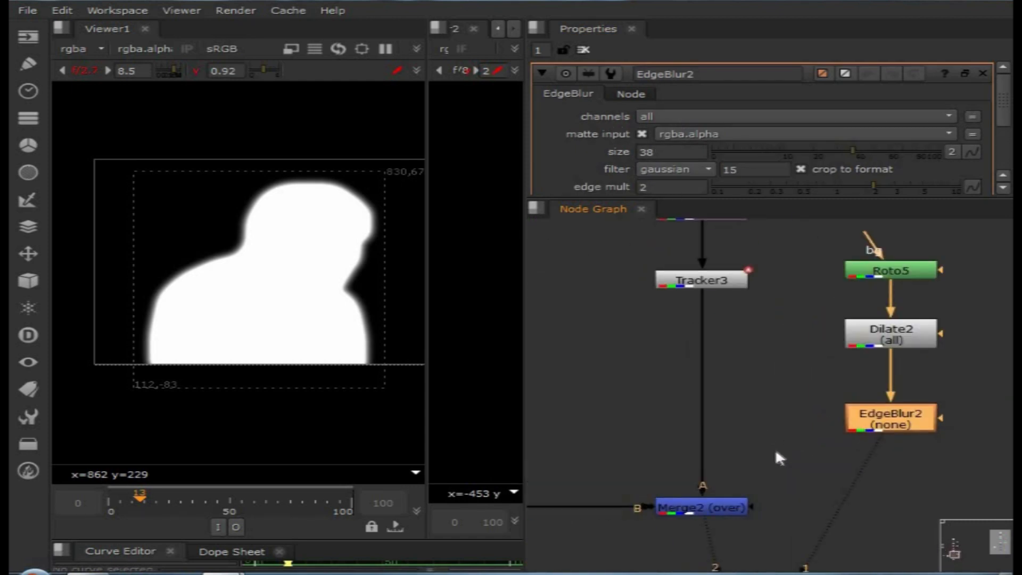
{"action": "left_click", "coordinate": [769, 438]}
{"action": "key", "text": "Tab"}
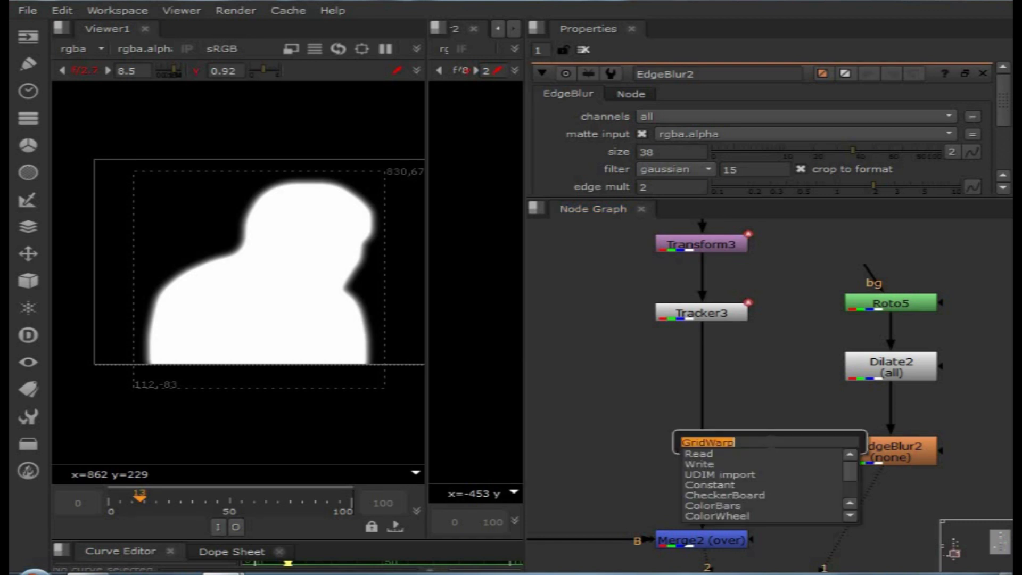
{"action": "type", "text": "kel"}
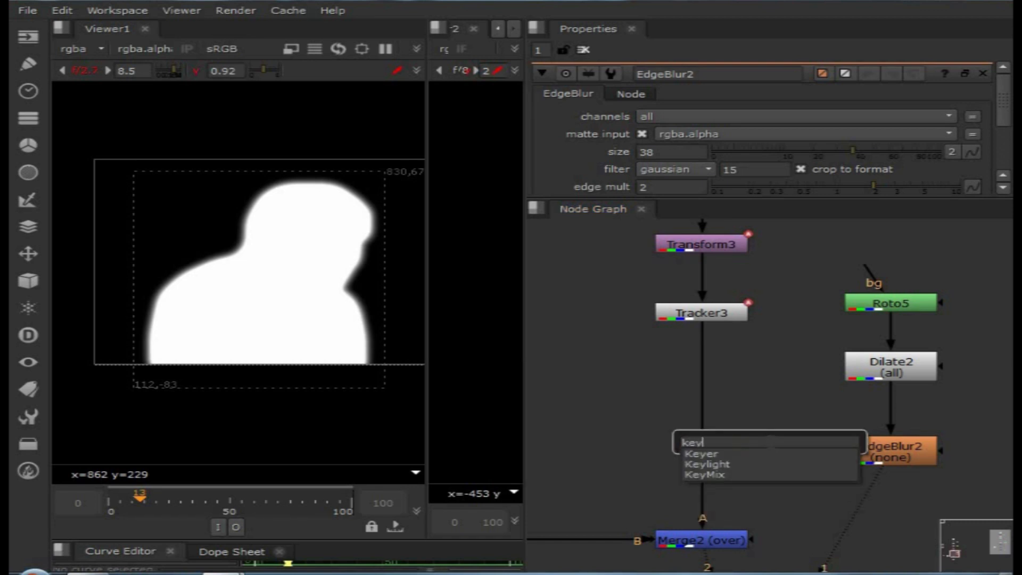
{"action": "key", "text": "Down"}
{"action": "key", "text": "Down"}
{"action": "key", "text": "Down"}
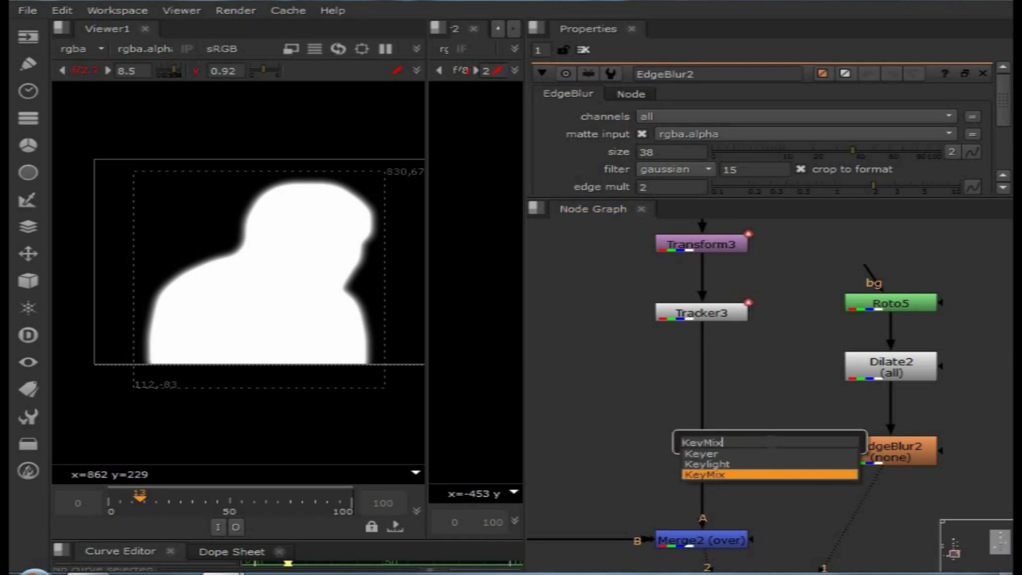
{"action": "key", "text": "Return"}
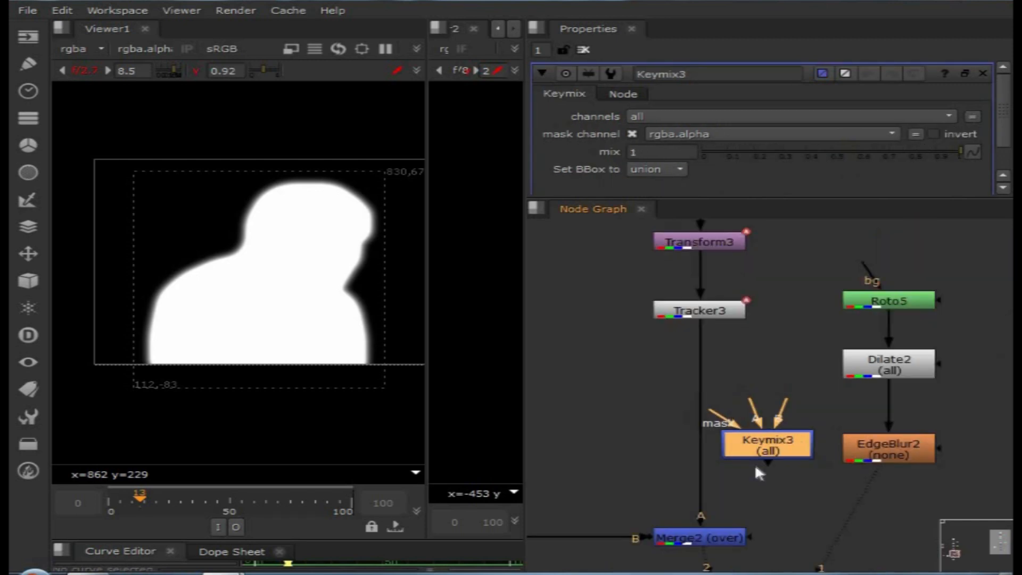
- Insert Keymix3 between Tracker3 and Merge2 with EdgeBlur2 as its mask, and view it in Viewer1
{"action": "scroll", "coordinate": [754, 463], "scroll_direction": "down", "scroll_amount": 2}
{"action": "left_click_drag", "start_coordinate": [779, 446], "coordinate": [723, 457]}
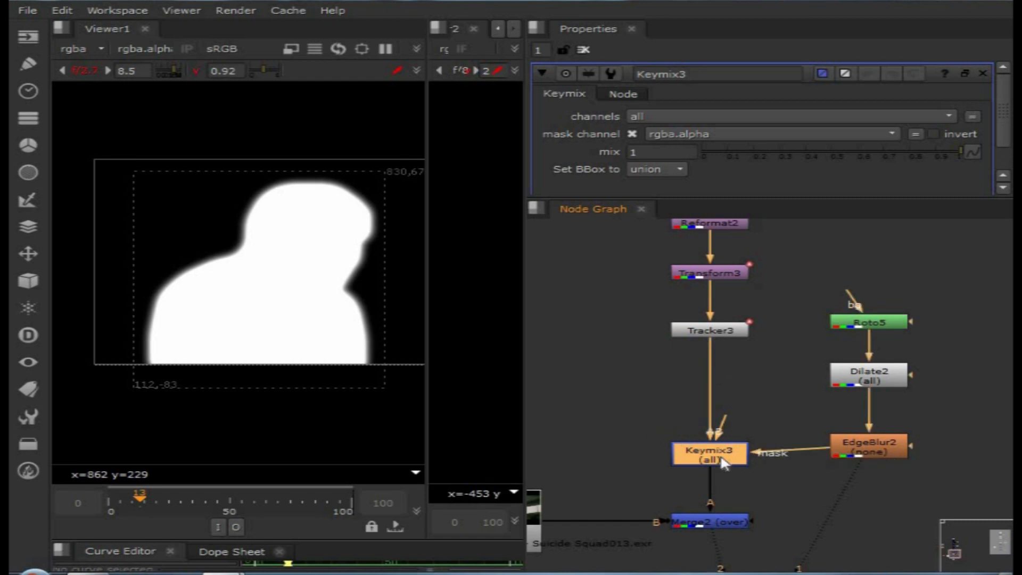
{"action": "key", "text": "1"}
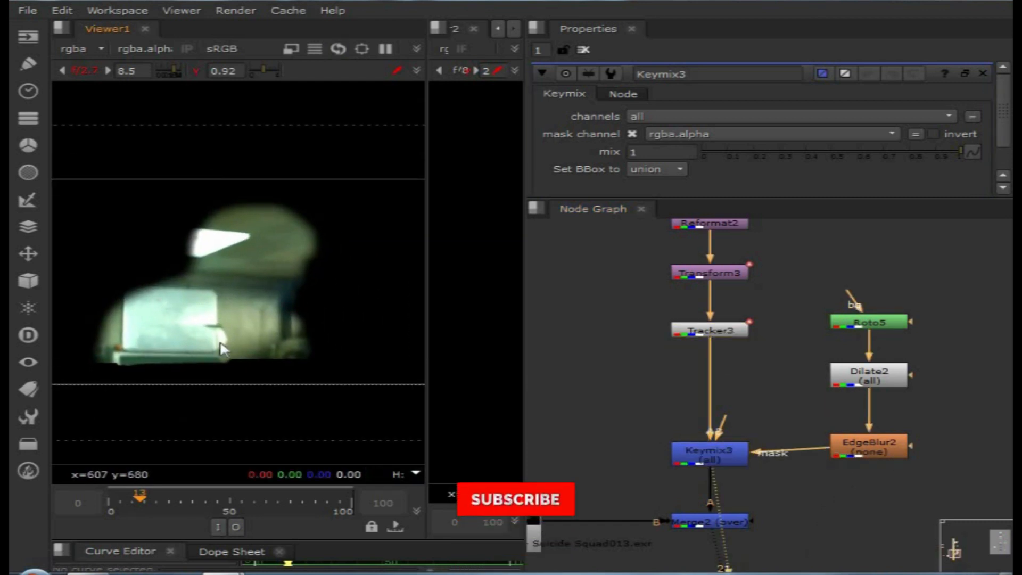
{"action": "left_click_drag", "start_coordinate": [94, 124], "coordinate": [358, 399]}
{"action": "key", "text": "f"}
- Assign Read3 to Viewer1 input 1 and Merge2 to input 2, and compare footage with composite at frame 13
{"action": "left_click", "coordinate": [782, 433]}
{"action": "key", "text": "1"}
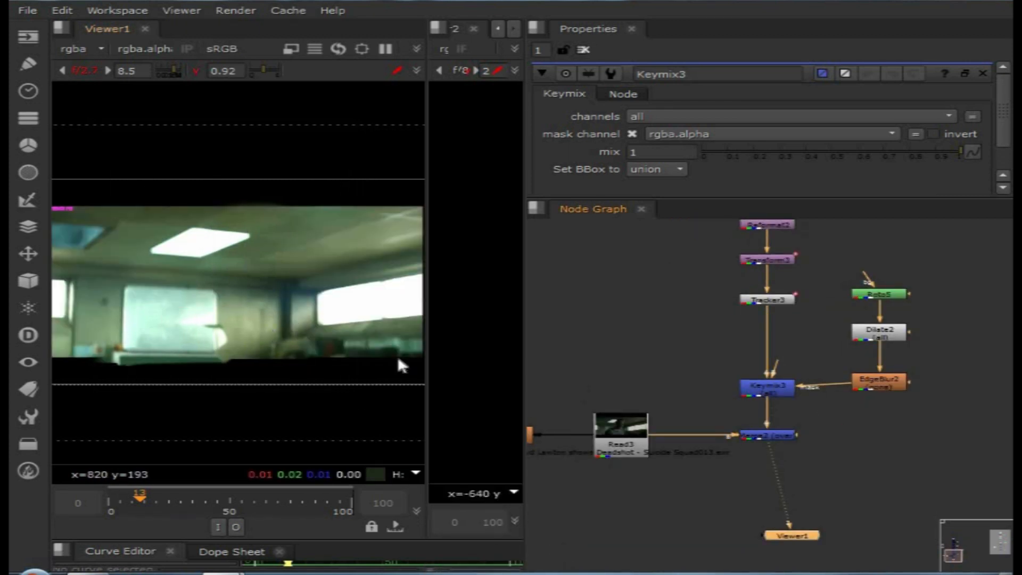
{"action": "left_click", "coordinate": [628, 432]}
{"action": "key", "text": "2"}
{"action": "left_click", "coordinate": [759, 434]}
{"action": "key", "text": "2"}
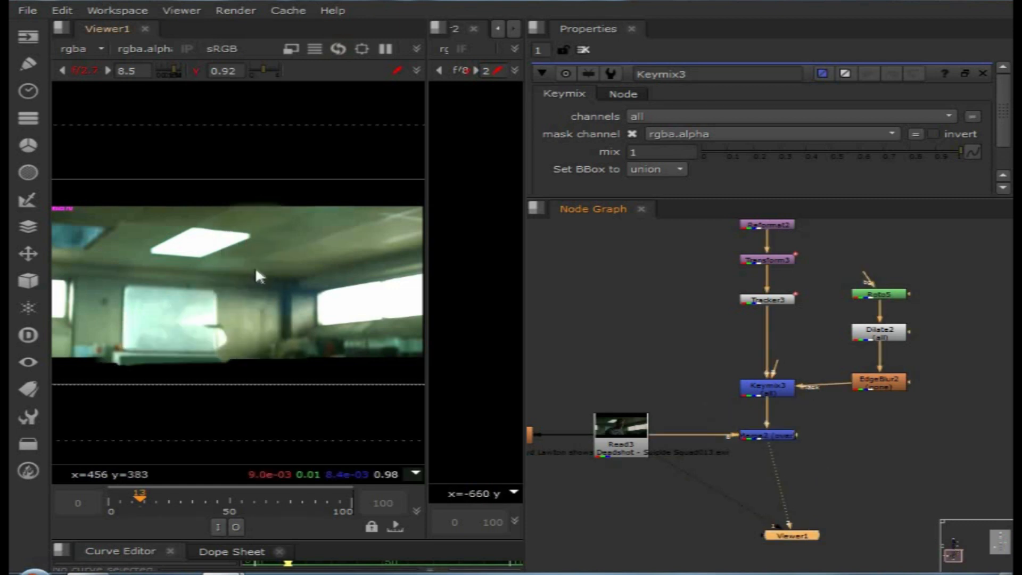
{"action": "middle_click_drag", "start_coordinate": [286, 309], "coordinate": [331, 293]}
{"action": "key", "text": "1"}
{"action": "key", "text": "2"}
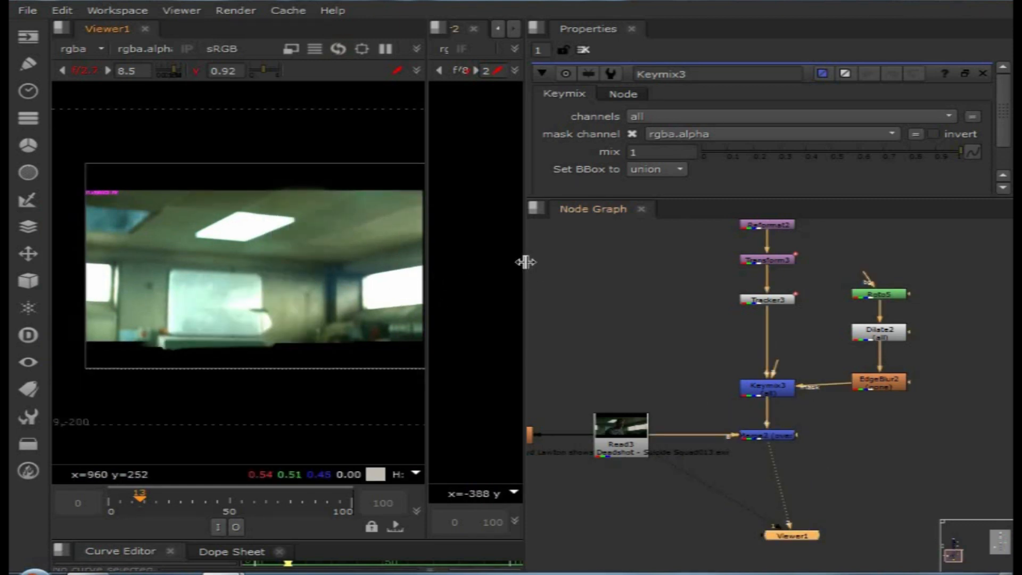
- Enlarge Viewer1 and compare the Merge2 composite with the original footage at frames 13 and 72
{"action": "left_click_drag", "start_coordinate": [534, 266], "coordinate": [733, 269]}
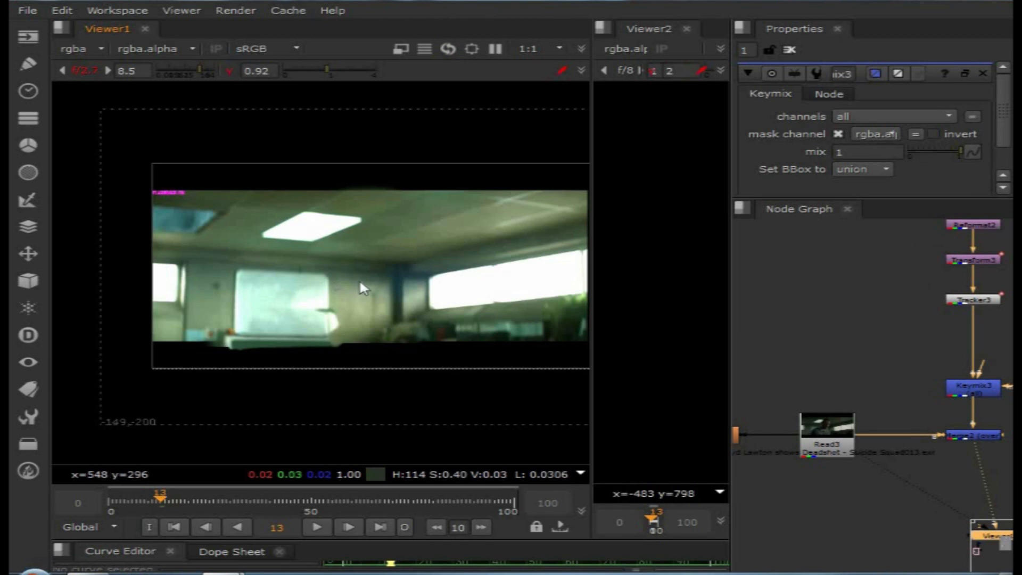
{"action": "middle_click_drag", "start_coordinate": [359, 282], "coordinate": [280, 273]}
{"action": "scroll", "coordinate": [280, 273], "scroll_direction": "down", "scroll_amount": 2}
{"action": "scroll", "coordinate": [333, 281], "scroll_direction": "up", "scroll_amount": 1}
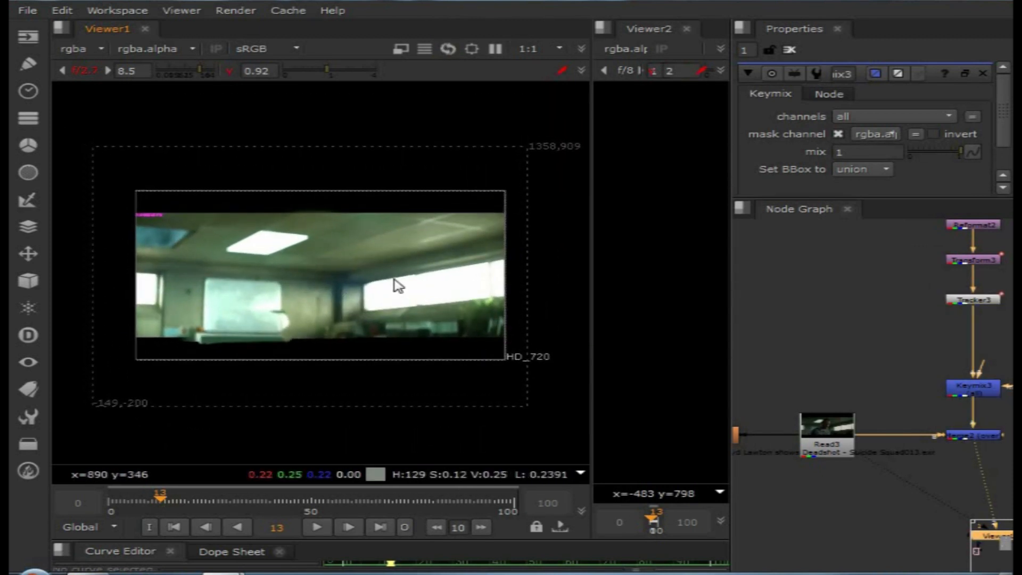
{"action": "key", "text": "1"}
{"action": "key", "text": "2"}
{"action": "left_click", "coordinate": [400, 502]}
{"action": "key", "text": "1"}
{"action": "key", "text": "2"}
{"action": "key", "text": "1"}
{"action": "key", "text": "2"}
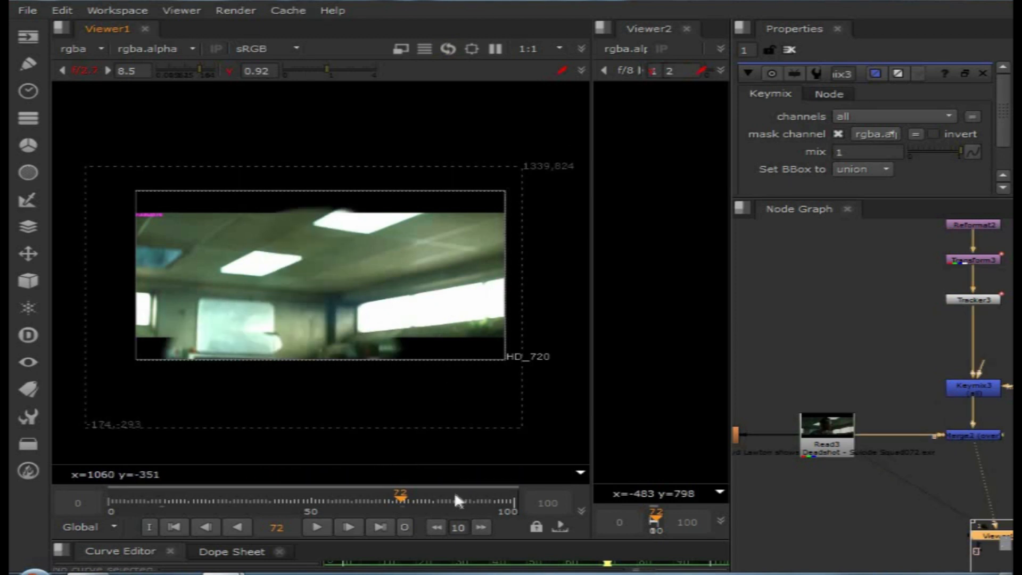
{"action": "key", "text": "1"}
{"action": "key", "text": "2"}
- Compare the Merge2 composite with the original footage at frames 100 and 19
{"action": "left_click", "coordinate": [514, 502]}
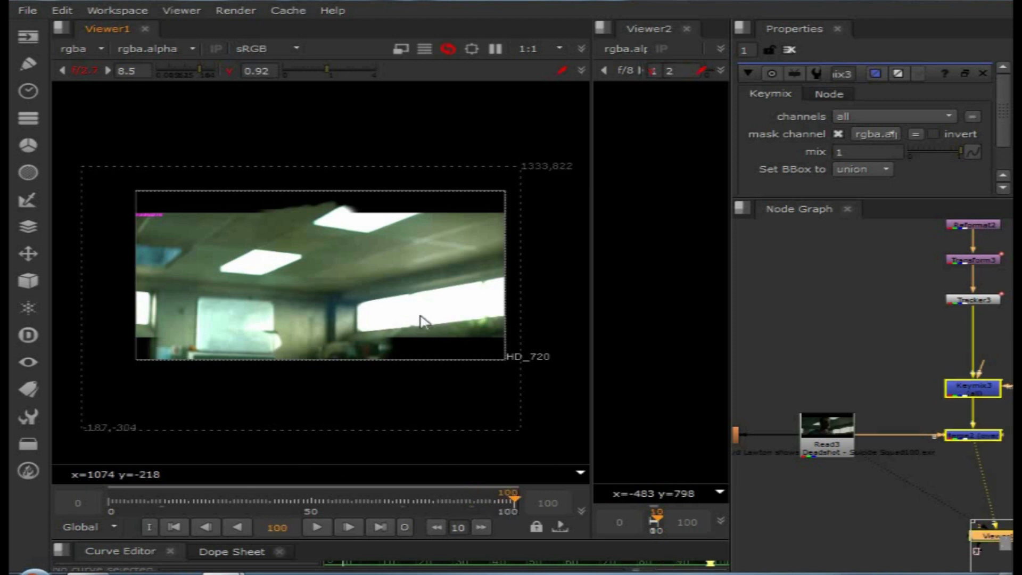
{"action": "key", "text": "1"}
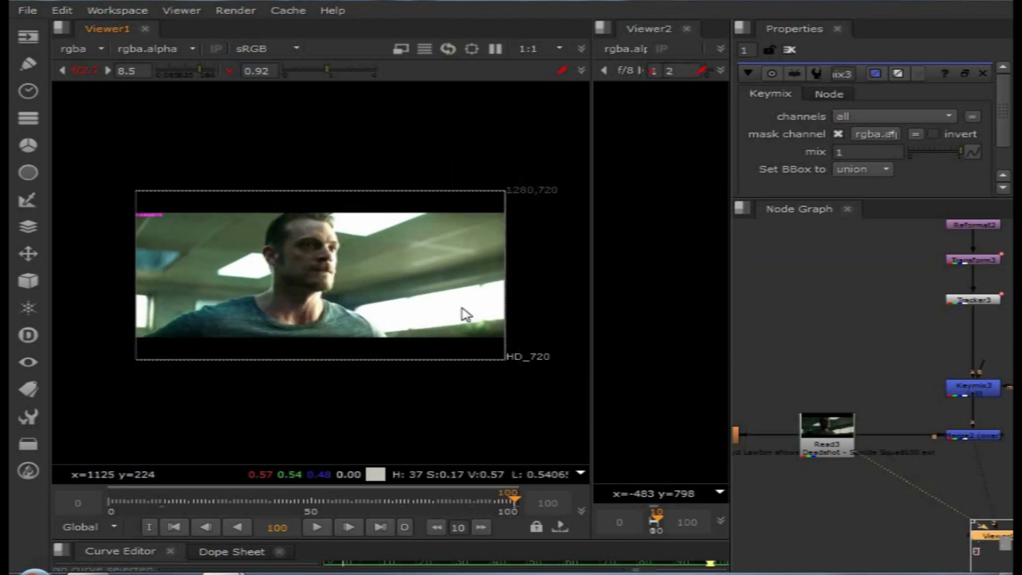
{"action": "key", "text": "2"}
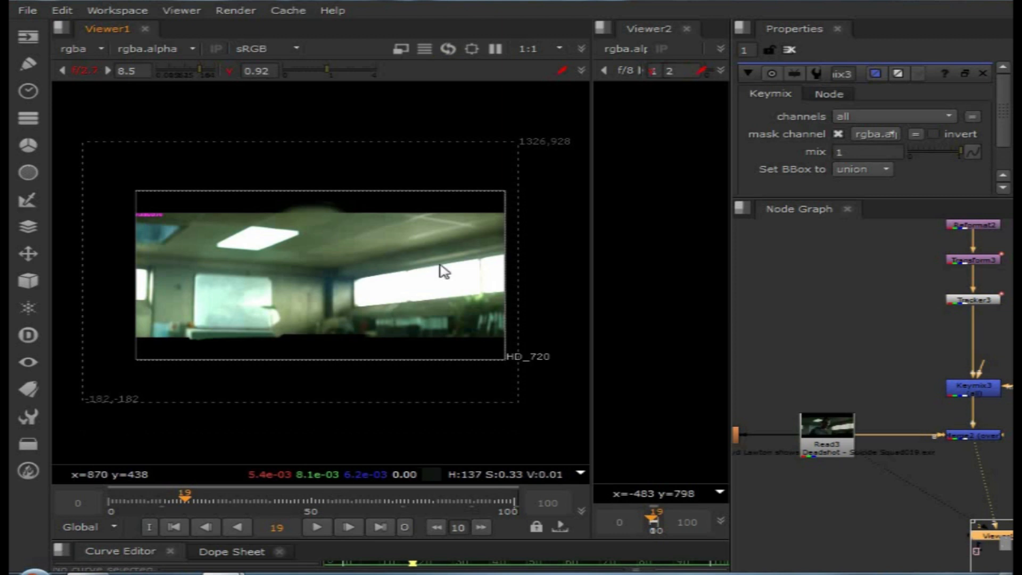
{"action": "key", "text": "1"}
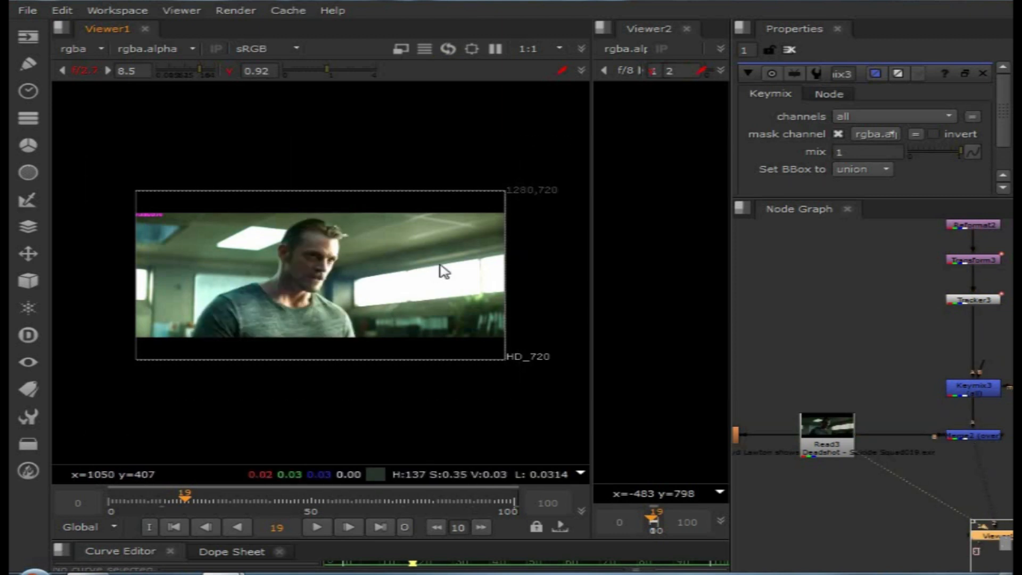
{"action": "key", "text": "2"}
- Inspect the clean plate's overlap with the upper and lower letterbox bars at frame 19
{"action": "scroll", "coordinate": [319, 213], "scroll_direction": "up", "scroll_amount": 6}
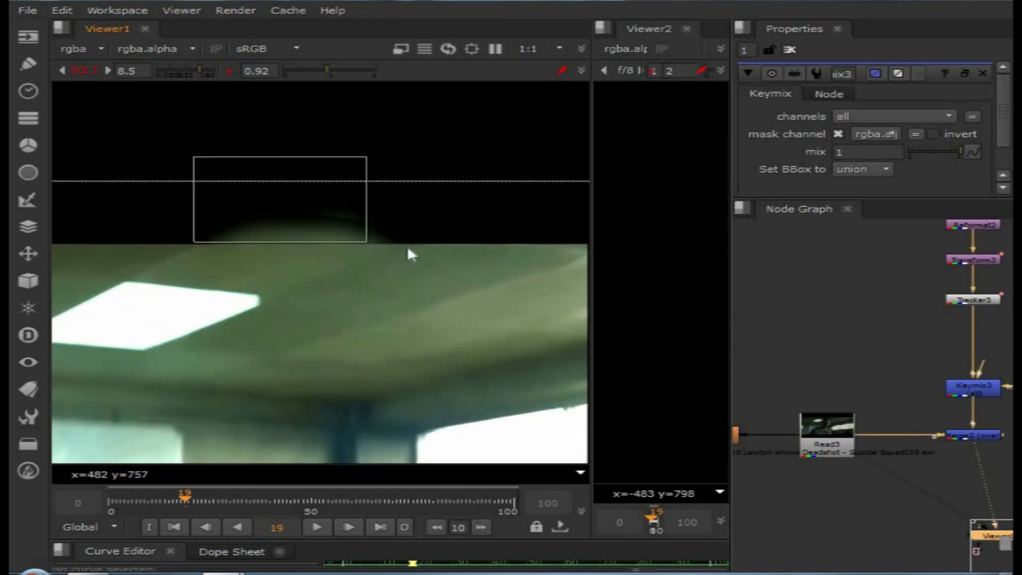
{"action": "left_click_drag", "start_coordinate": [407, 250], "coordinate": [404, 249]}
{"action": "scroll", "coordinate": [372, 252], "scroll_direction": "down", "scroll_amount": 7}
{"action": "middle_click_drag", "start_coordinate": [384, 351], "coordinate": [390, 237]}
{"action": "scroll", "coordinate": [286, 280], "scroll_direction": "up", "scroll_amount": 3}
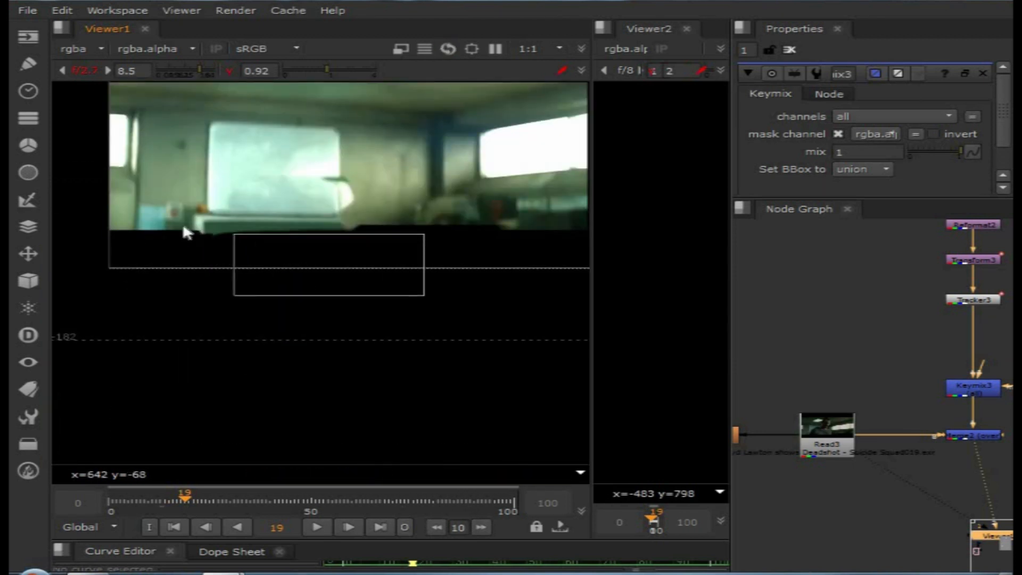
{"action": "scroll", "coordinate": [878, 437], "scroll_direction": "down", "scroll_amount": 3}
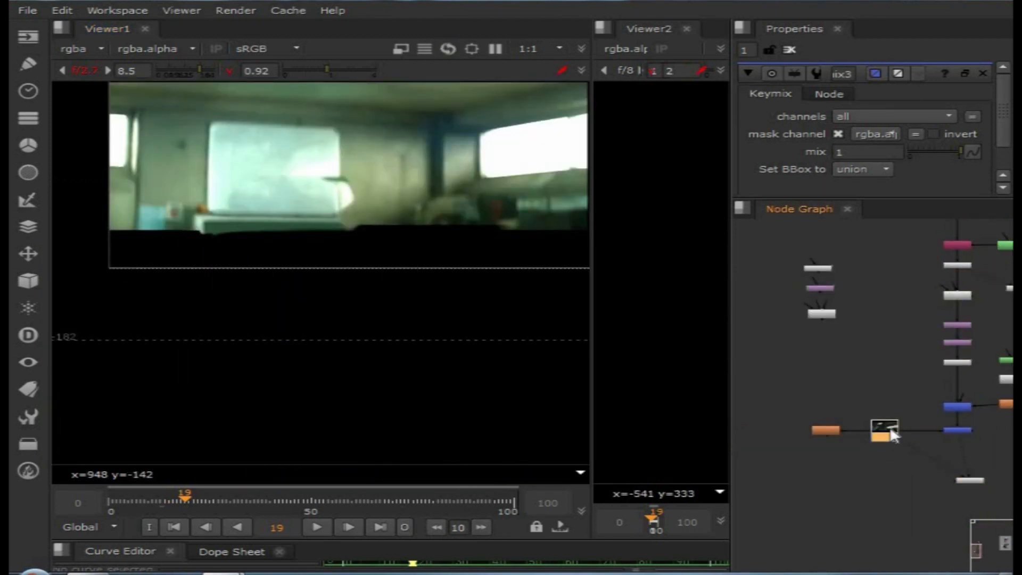
- View the Read3 footage in Viewer1 and add a Roto node below EdgeBlur2
{"action": "key", "text": "1"}
{"action": "middle_click_drag", "start_coordinate": [374, 302], "coordinate": [359, 419]}
{"action": "scroll", "coordinate": [936, 405], "scroll_direction": "up", "scroll_amount": 3}
{"action": "middle_click_drag", "start_coordinate": [1008, 445], "coordinate": [907, 447]}
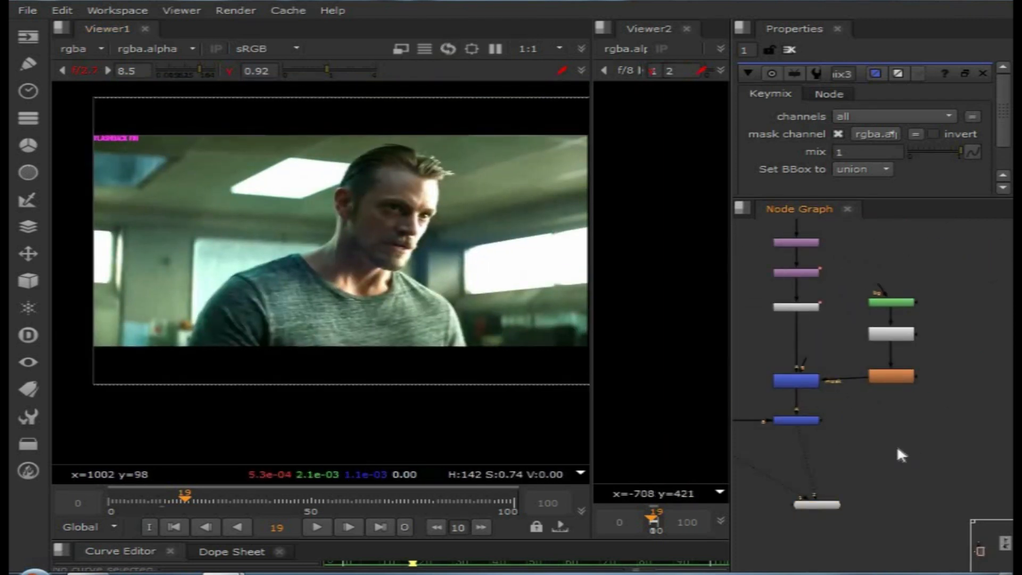
{"action": "key", "text": "Tab"}
{"action": "type", "text": "rol"}
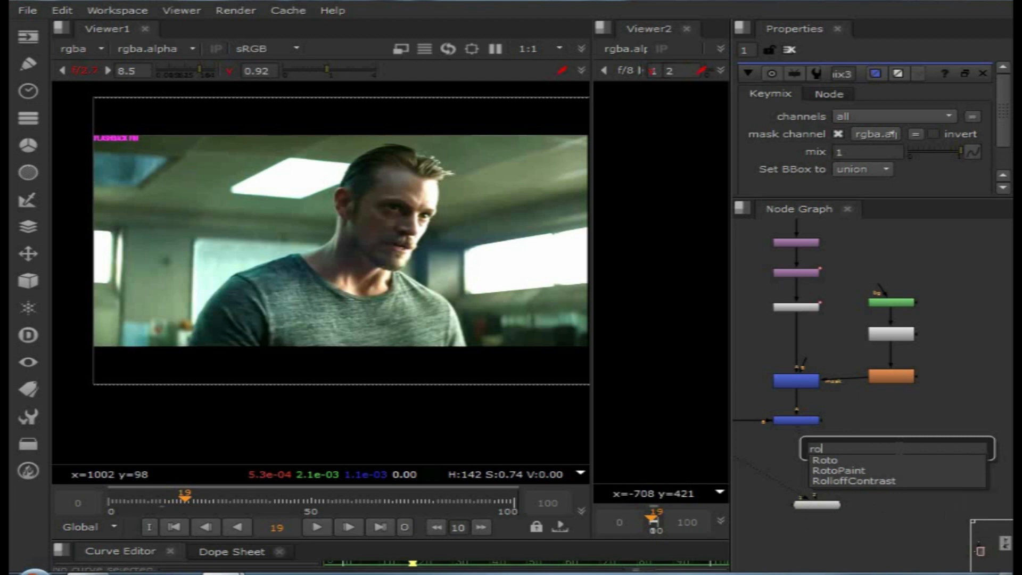
{"action": "key", "text": "Return"}
{"action": "scroll", "coordinate": [900, 452], "scroll_direction": "up", "scroll_amount": 3}
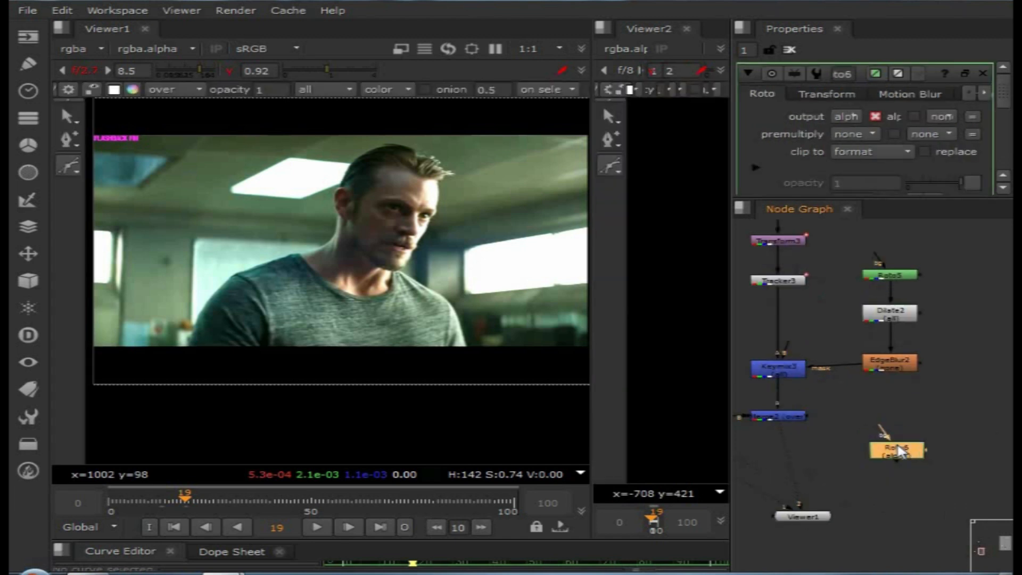
- Maximize Viewer1 and draw a cusped rectangle roto shape over the upper letterbox bar
{"action": "key", "text": "space"}
{"action": "left_click", "coordinate": [31, 165]}
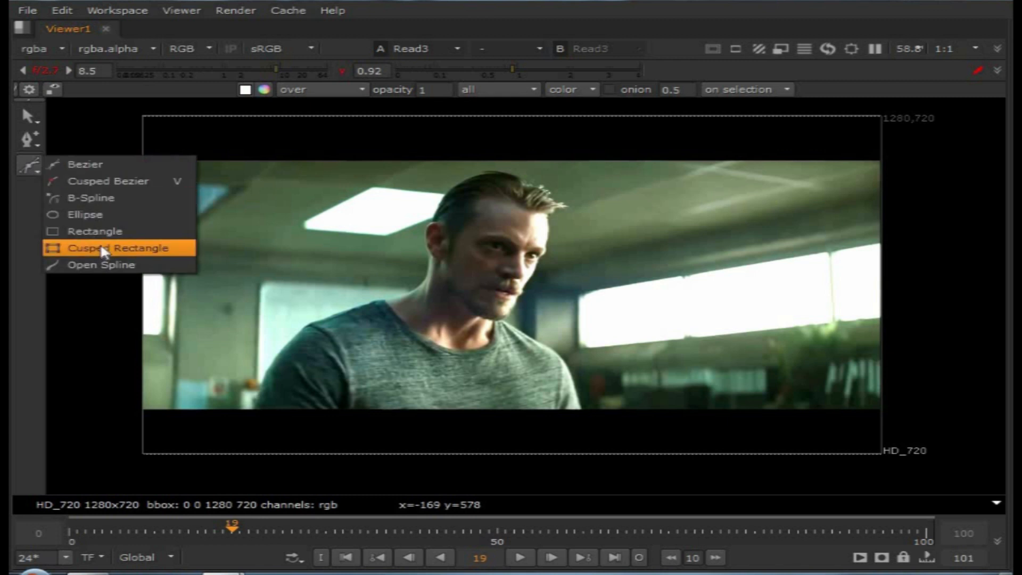
{"action": "left_click", "coordinate": [75, 248]}
{"action": "left_click_drag", "start_coordinate": [66, 132], "coordinate": [810, 190]}
{"action": "left_click_drag", "start_coordinate": [872, 200], "coordinate": [870, 205]}
{"action": "scroll", "coordinate": [809, 212], "scroll_direction": "down", "scroll_amount": 3}
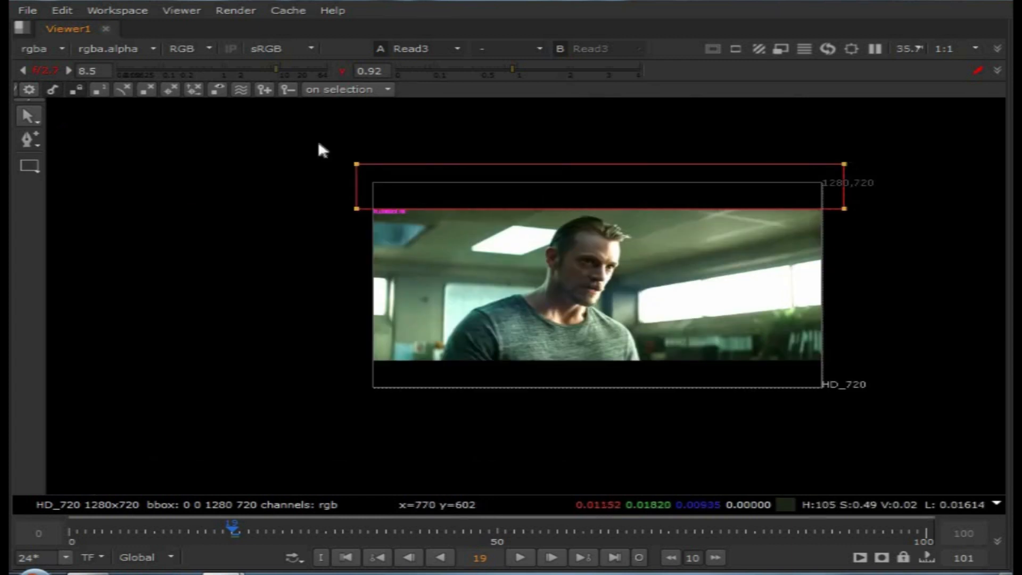
- Draw a second cusped rectangle roto shape over the lower letterbox bar
{"action": "left_click", "coordinate": [30, 166]}
{"action": "left_click_drag", "start_coordinate": [897, 444], "coordinate": [375, 360]}
{"action": "key", "text": "q"}
{"action": "scroll", "coordinate": [792, 399], "scroll_direction": "down", "scroll_amount": 2}
- Align the lower rectangle's upper edge with the bottom edge of the footage picture
{"action": "left_click", "coordinate": [663, 287]}
{"action": "scroll", "coordinate": [664, 287], "scroll_direction": "up", "scroll_amount": 5}
{"action": "scroll", "coordinate": [515, 372], "scroll_direction": "up", "scroll_amount": 10}
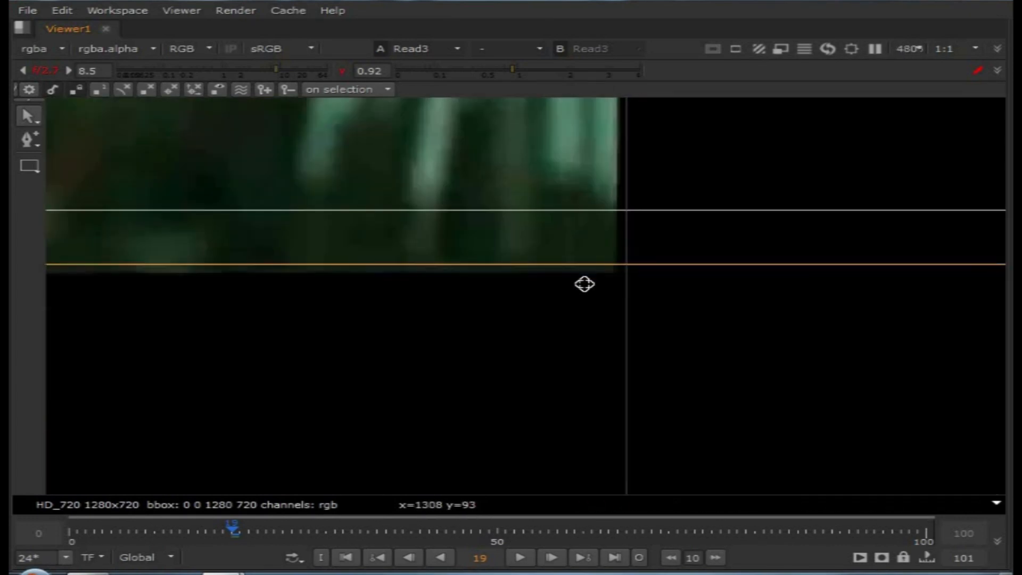
{"action": "scroll", "coordinate": [500, 313], "scroll_direction": "down", "scroll_amount": 8}
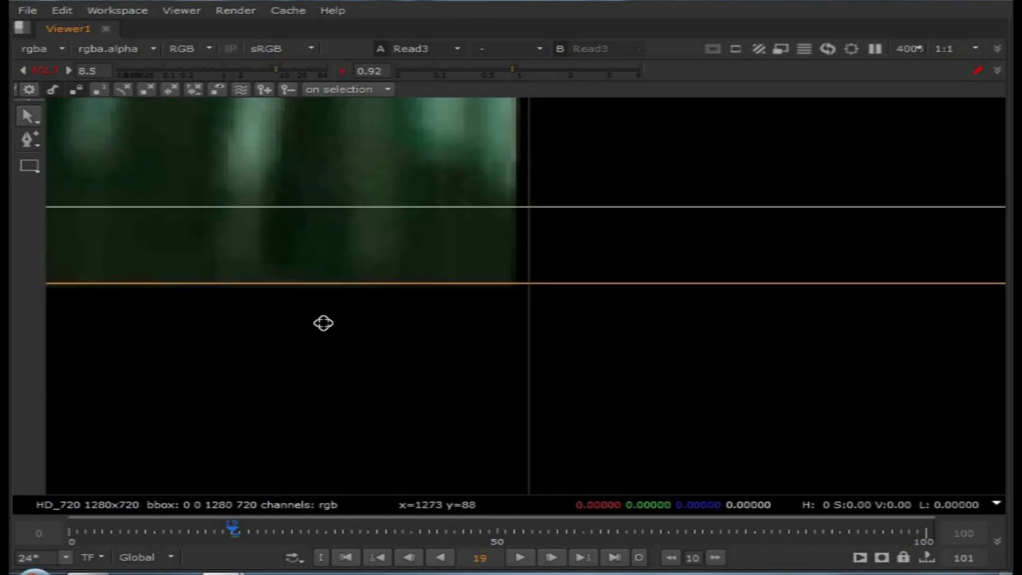
{"action": "scroll", "coordinate": [696, 287], "scroll_direction": "down", "scroll_amount": 6}
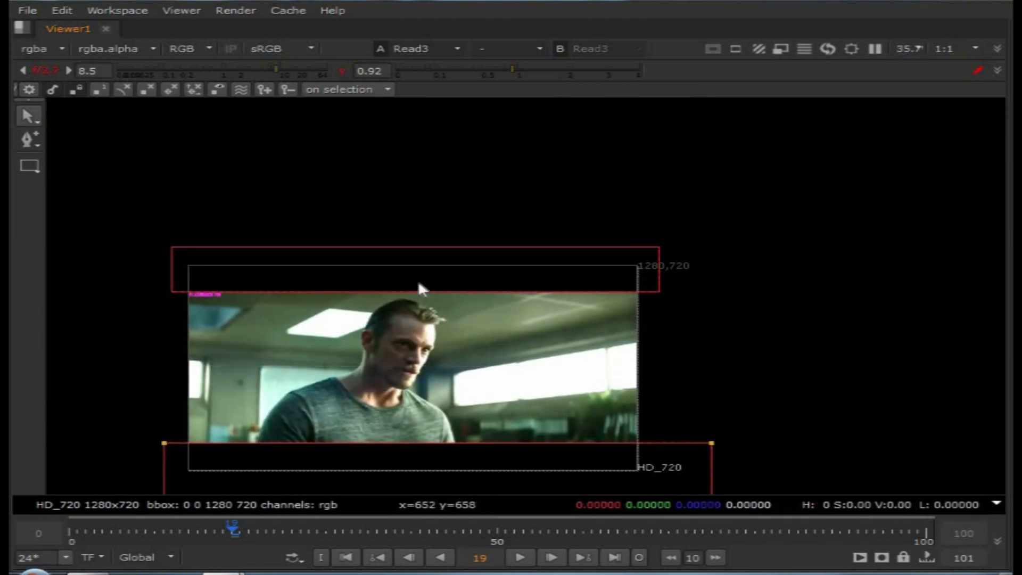
- Check the upper rectangle's lower edge against the top edge of the footage picture, then restore the full workspace layout
{"action": "scroll", "coordinate": [525, 300], "scroll_direction": "up", "scroll_amount": 5}
{"action": "scroll", "coordinate": [527, 295], "scroll_direction": "down", "scroll_amount": 5}
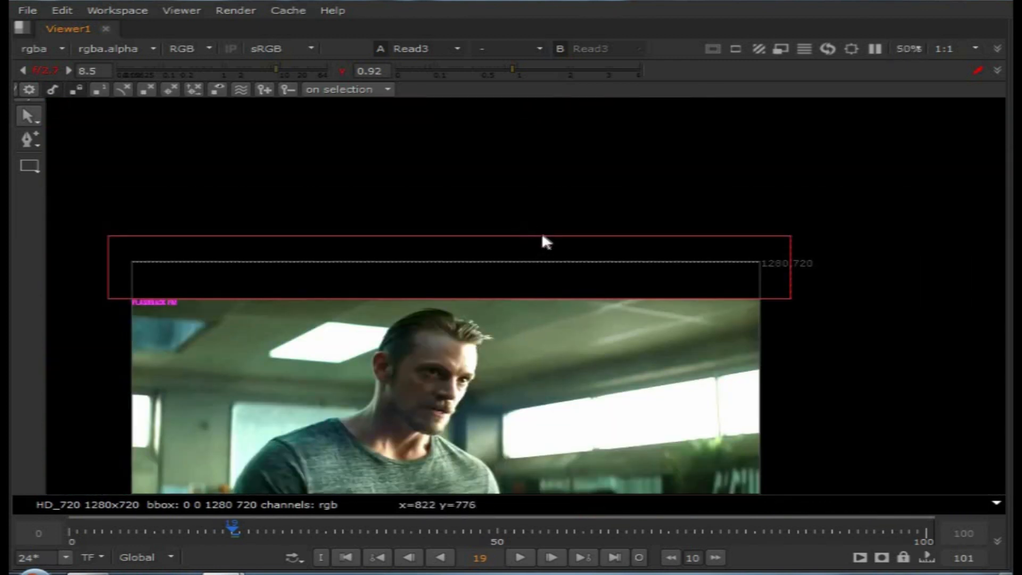
{"action": "scroll", "coordinate": [612, 309], "scroll_direction": "up", "scroll_amount": 6}
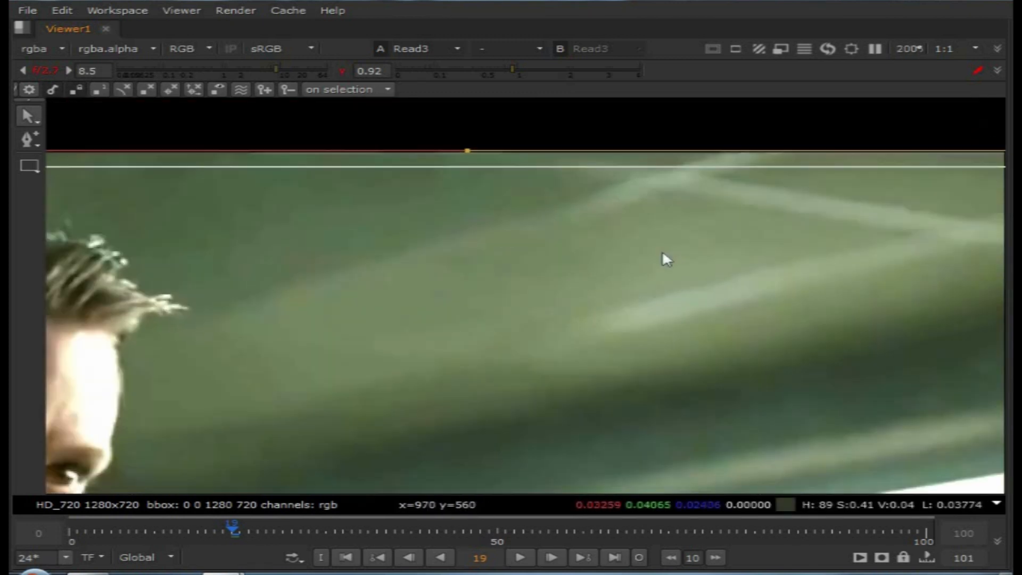
{"action": "scroll", "coordinate": [591, 228], "scroll_direction": "up", "scroll_amount": 8}
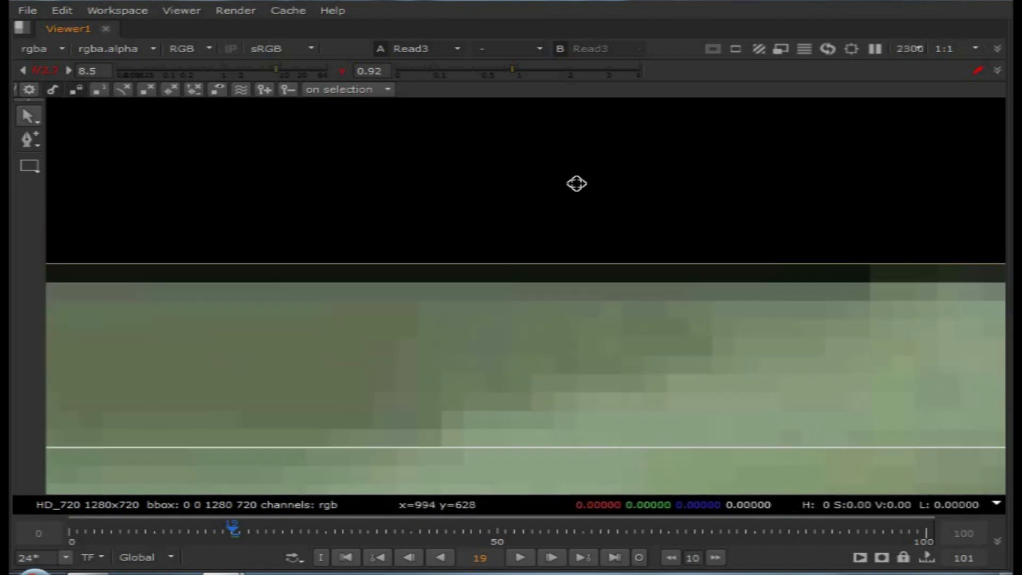
{"action": "scroll", "coordinate": [578, 202], "scroll_direction": "down", "scroll_amount": 16}
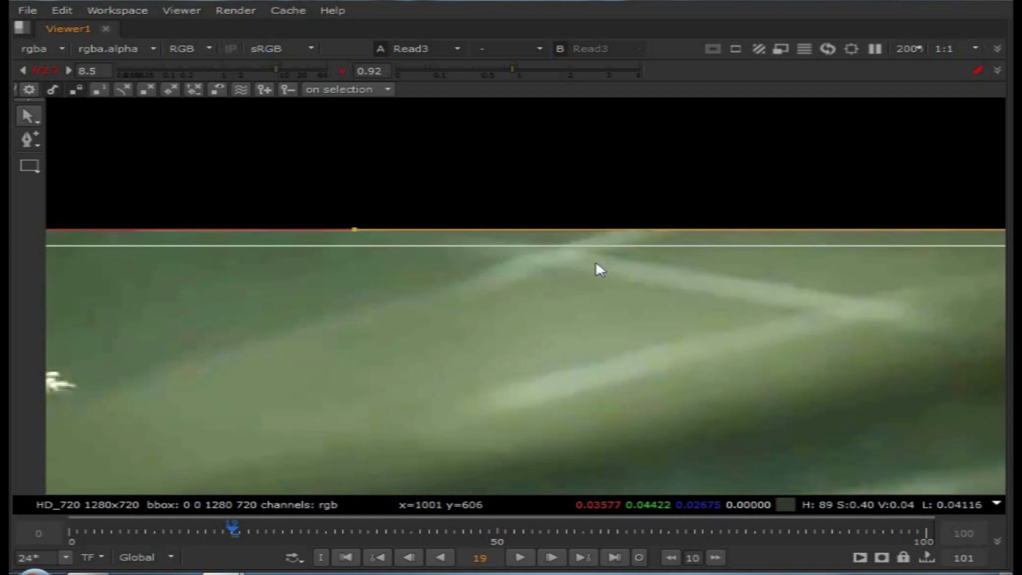
{"action": "scroll", "coordinate": [601, 260], "scroll_direction": "down", "scroll_amount": 3}
{"action": "key", "text": "space"}
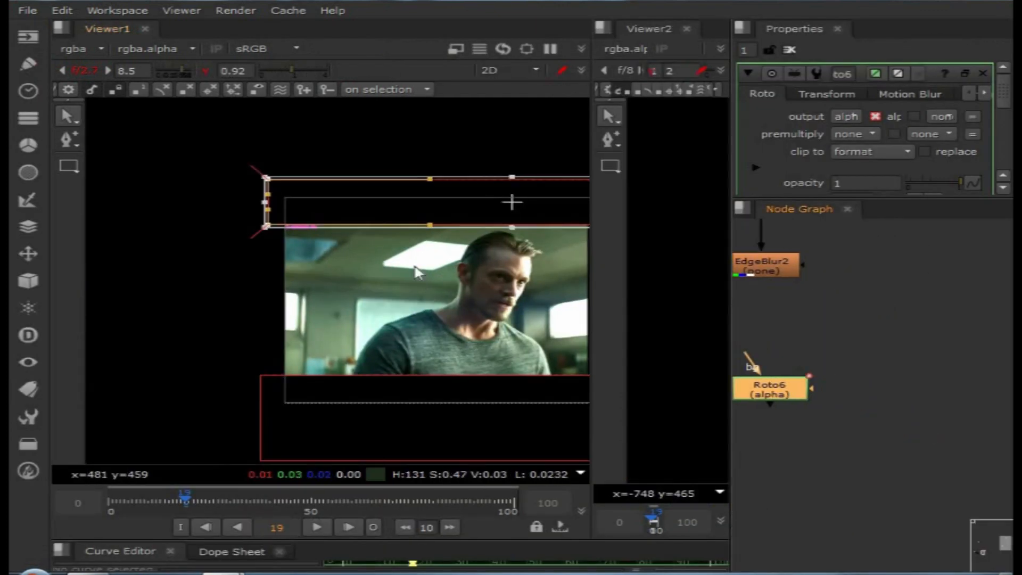
- View the Merge2 result in Viewer1 and inspect the upper letterbox bar for clean plate spill
{"action": "scroll", "coordinate": [810, 439], "scroll_direction": "down", "scroll_amount": 3}
{"action": "left_click", "coordinate": [807, 442]}
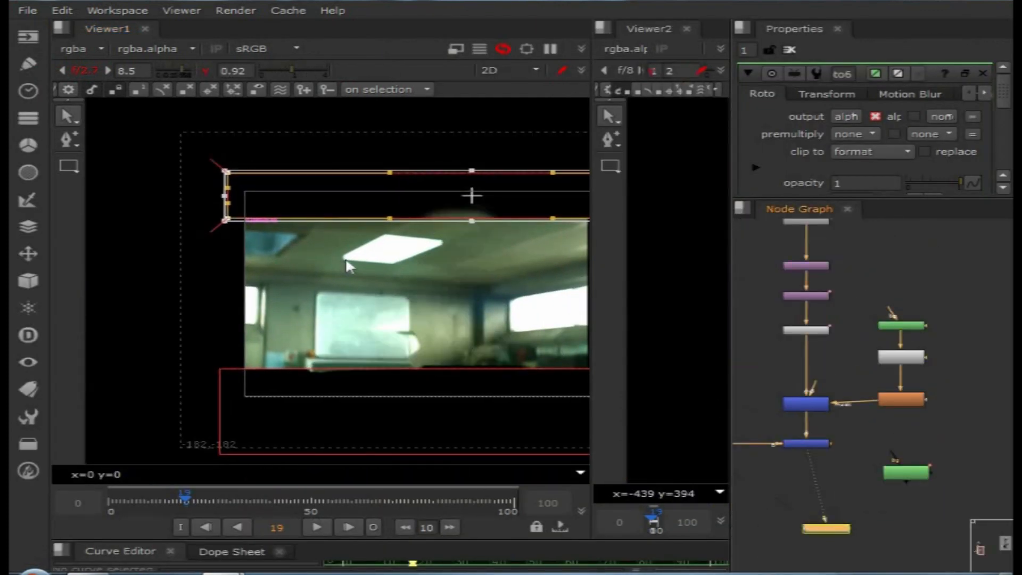
{"action": "scroll", "coordinate": [321, 234], "scroll_direction": "up", "scroll_amount": 4}
{"action": "scroll", "coordinate": [392, 249], "scroll_direction": "down", "scroll_amount": 2}
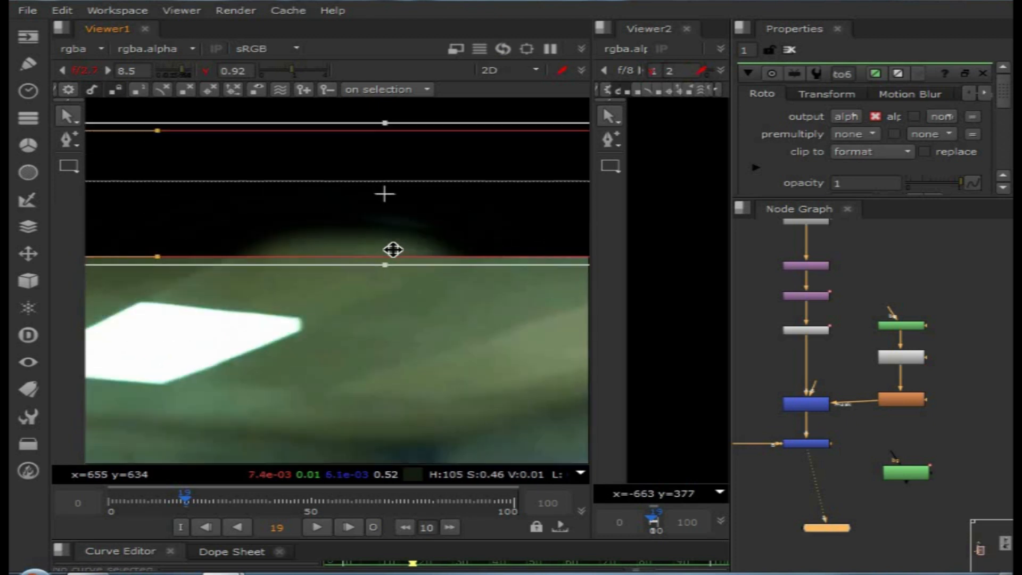
{"action": "scroll", "coordinate": [846, 442], "scroll_direction": "up", "scroll_amount": 5}
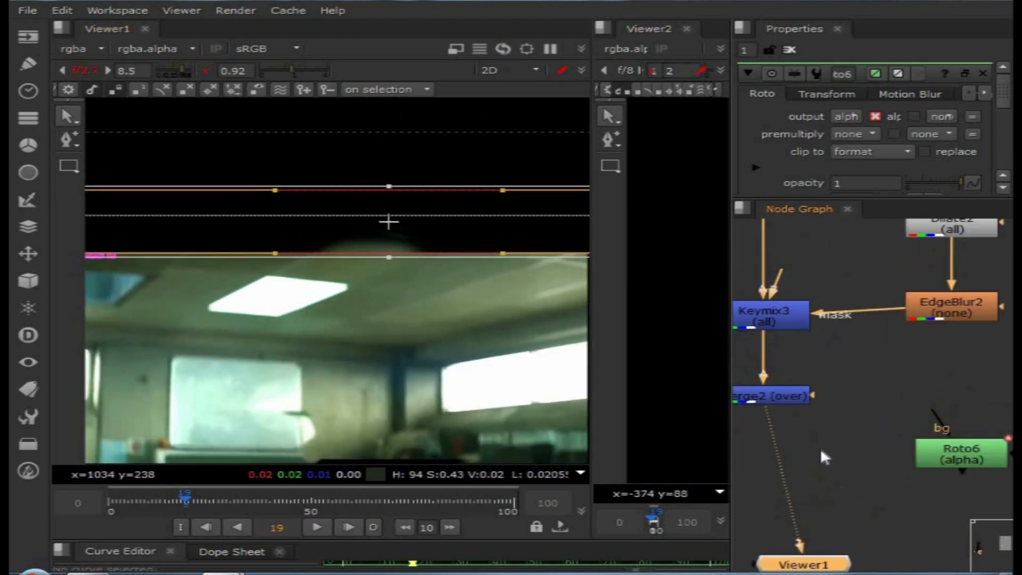
{"action": "scroll", "coordinate": [880, 464], "scroll_direction": "down", "scroll_amount": 5}
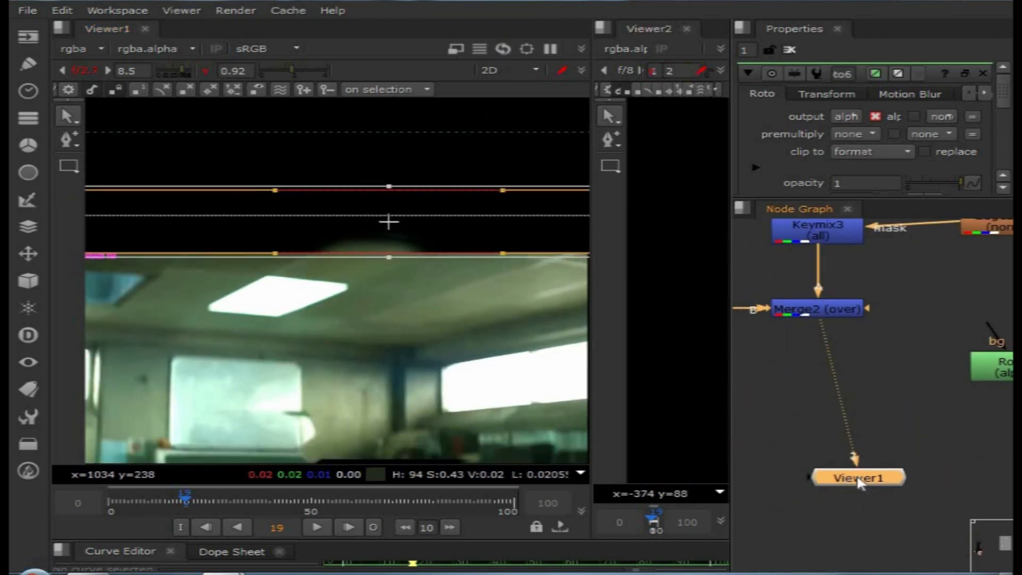
- Add a KeyMix node below Merge2 in the node graph
{"action": "left_click", "coordinate": [888, 453]}
{"action": "key", "text": "Tab"}
{"action": "type", "text": "ke"}
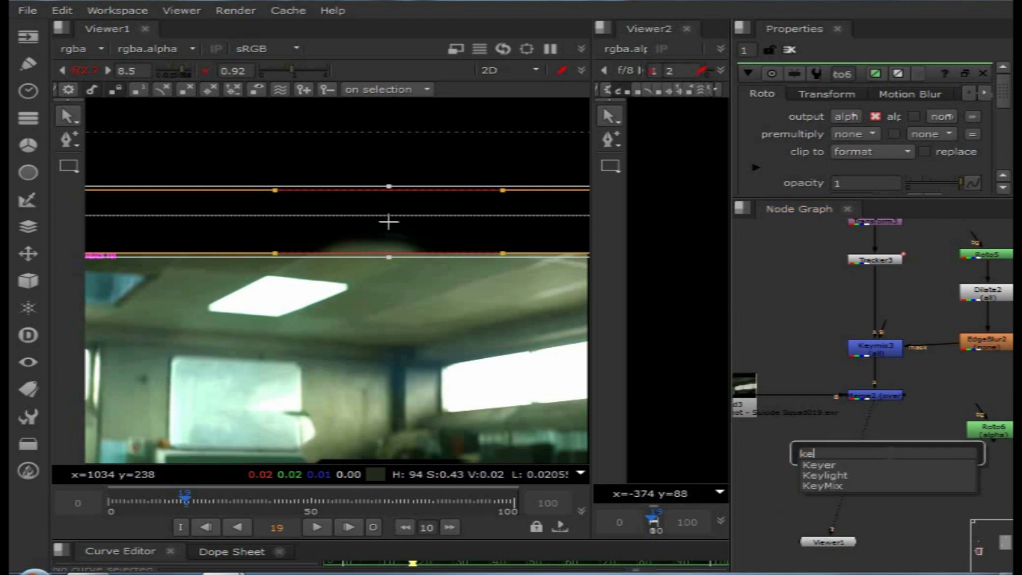
{"action": "key", "text": "Down"}
{"action": "key", "text": "Down"}
{"action": "key", "text": "Down"}
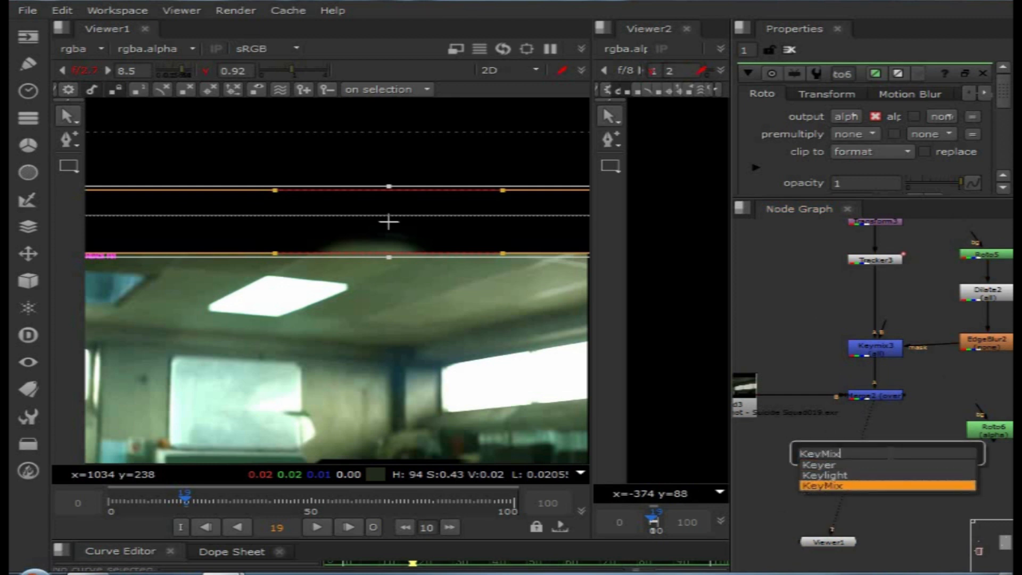
{"action": "key", "text": "Return"}
- Connect the new KeyMix's A input to Read3, its B input to Merge2 and its mask input to Roto6
{"action": "scroll", "coordinate": [884, 459], "scroll_direction": "up", "scroll_amount": 3}
{"action": "middle_click_drag", "start_coordinate": [863, 530], "coordinate": [832, 370]}
{"action": "left_click", "coordinate": [832, 370]}
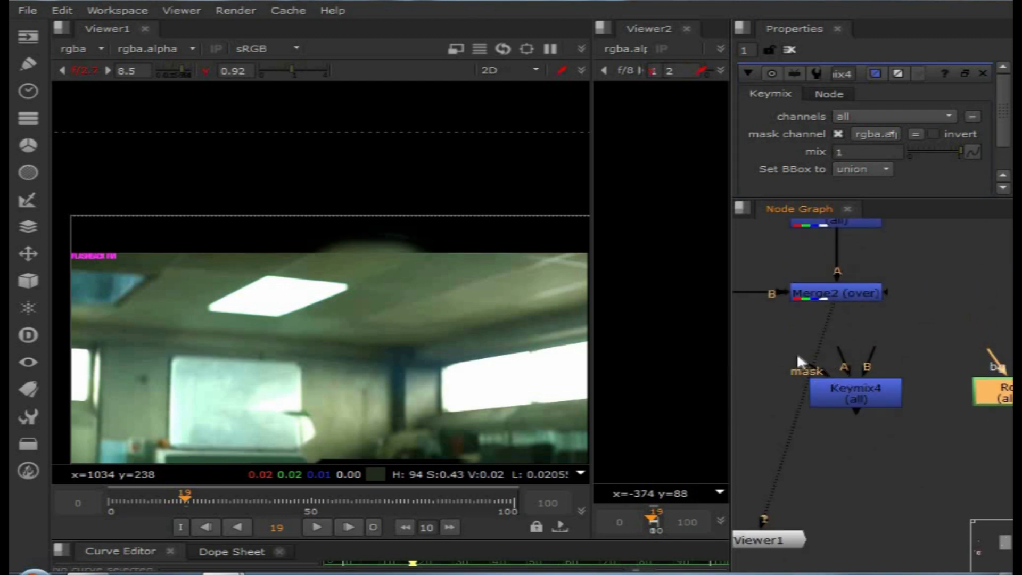
{"action": "middle_click_drag", "start_coordinate": [863, 397], "coordinate": [963, 359]}
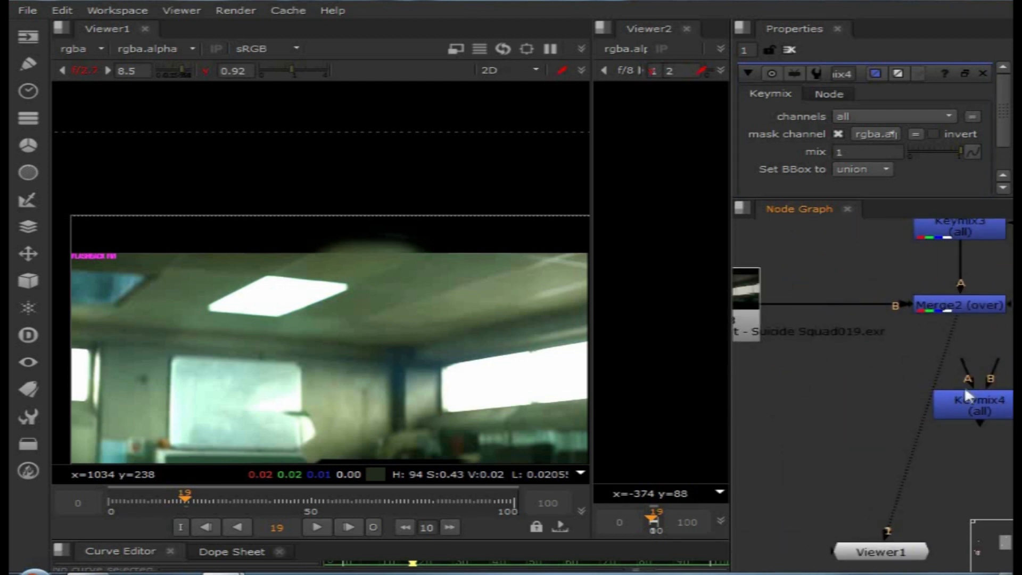
{"action": "middle_click_drag", "start_coordinate": [928, 423], "coordinate": [886, 443]}
{"action": "left_click_drag", "start_coordinate": [885, 443], "coordinate": [853, 481]}
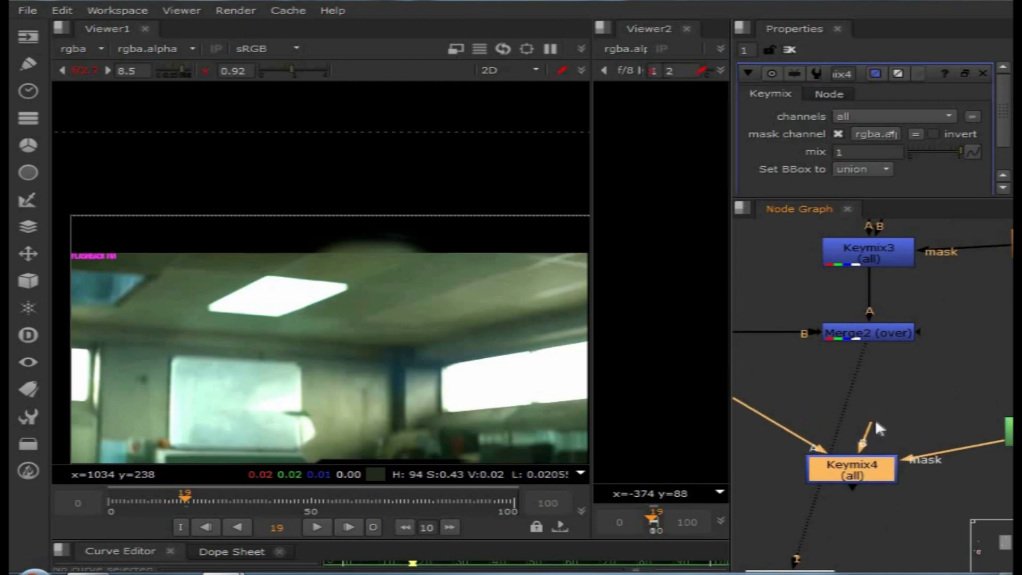
{"action": "scroll", "coordinate": [860, 444], "scroll_direction": "down", "scroll_amount": 3}
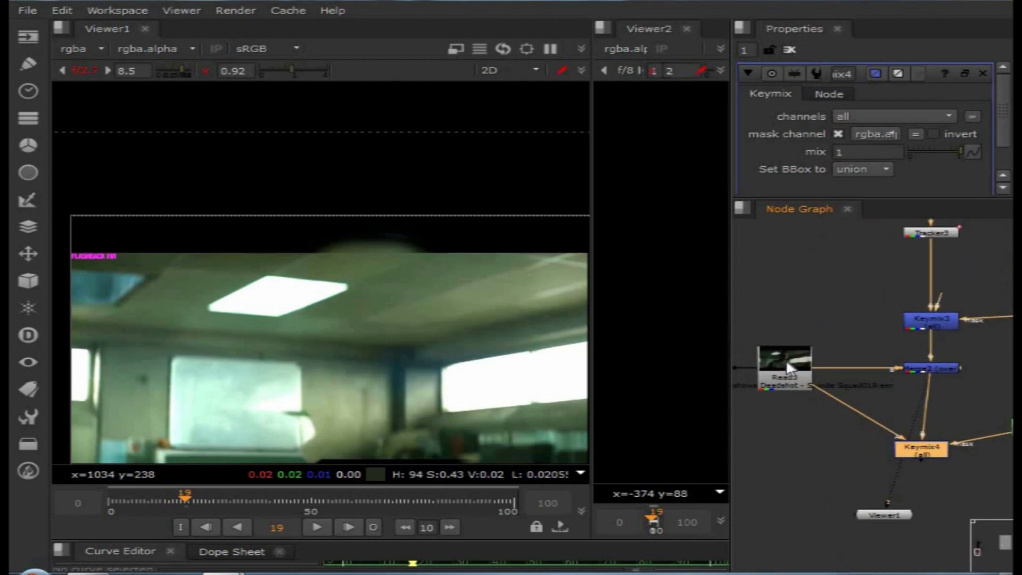
- Compare the Merge2 and Keymix4 results in Viewer1 around the upper letterbox bar, with Read3 on another viewer input
{"action": "left_click", "coordinate": [927, 368]}
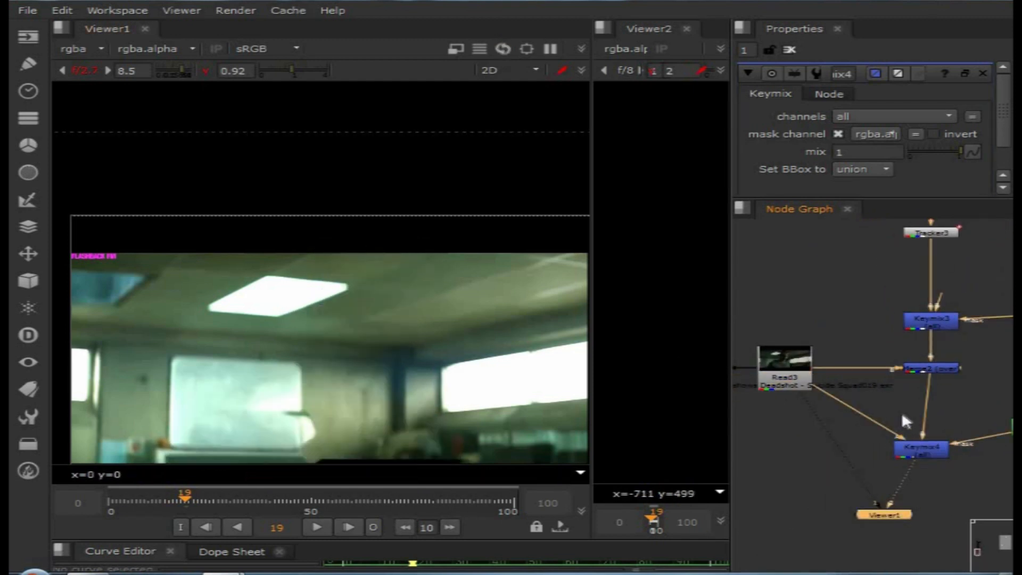
{"action": "key", "text": "1"}
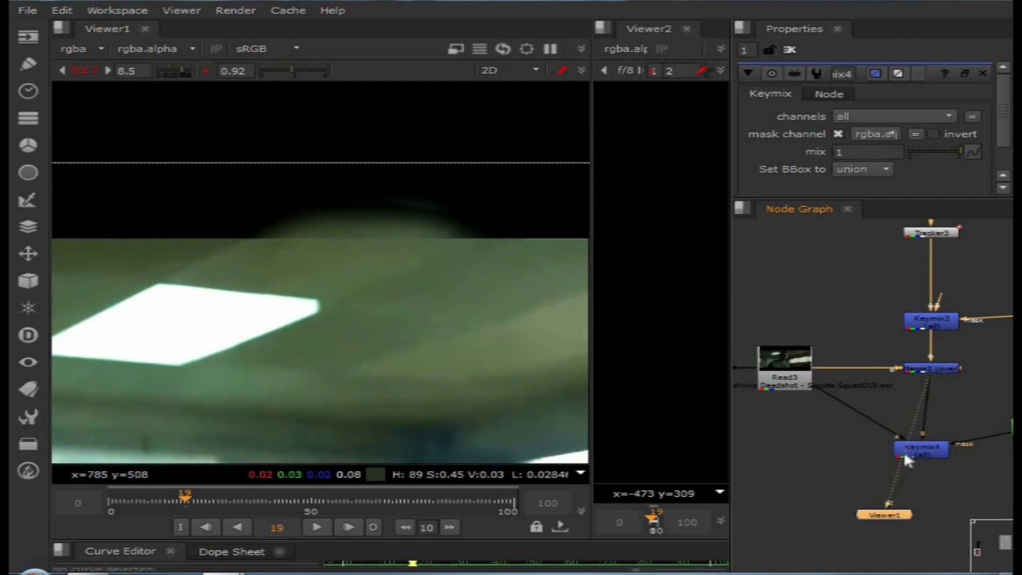
{"action": "scroll", "coordinate": [831, 360], "scroll_direction": "down", "scroll_amount": 5}
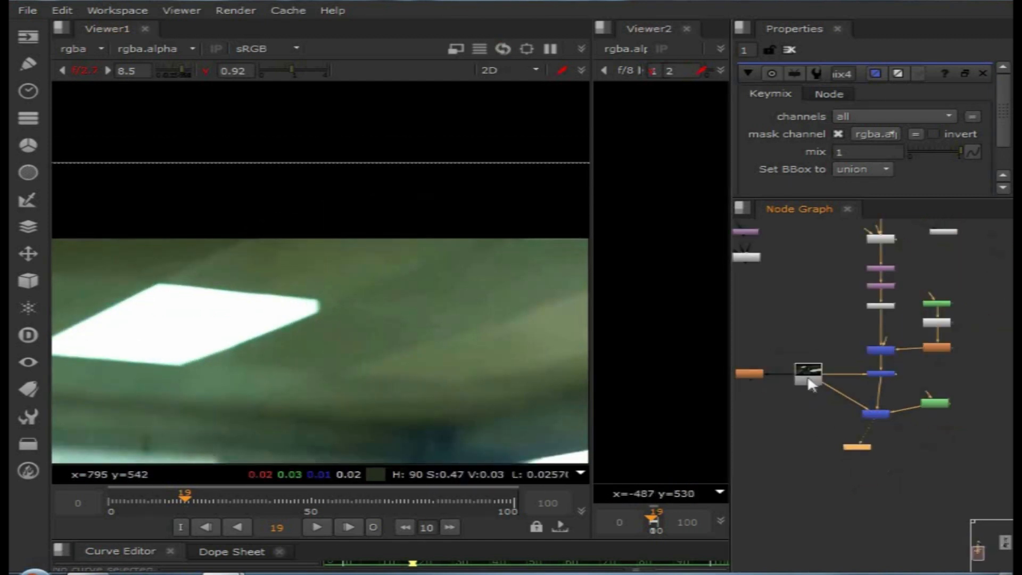
{"action": "key", "text": "1"}
{"action": "key", "text": "1"}
{"action": "scroll", "coordinate": [381, 274], "scroll_direction": "down", "scroll_amount": 3}
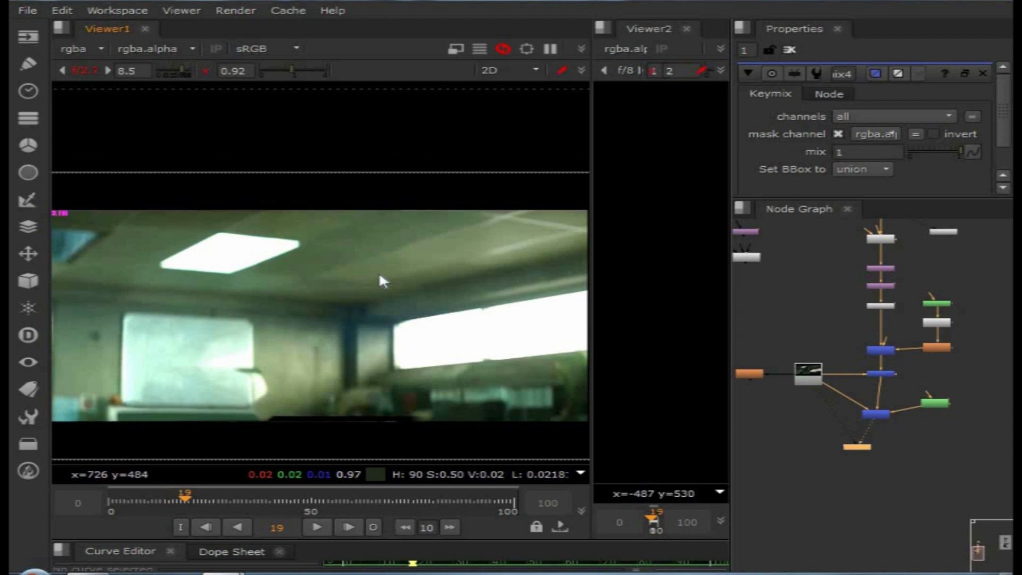
- Maximize Viewer1 and compare the Keymix4 clean plate with the Read3 footage at frame 19
{"action": "key", "text": "space"}
{"action": "scroll", "coordinate": [476, 273], "scroll_direction": "down", "scroll_amount": 2}
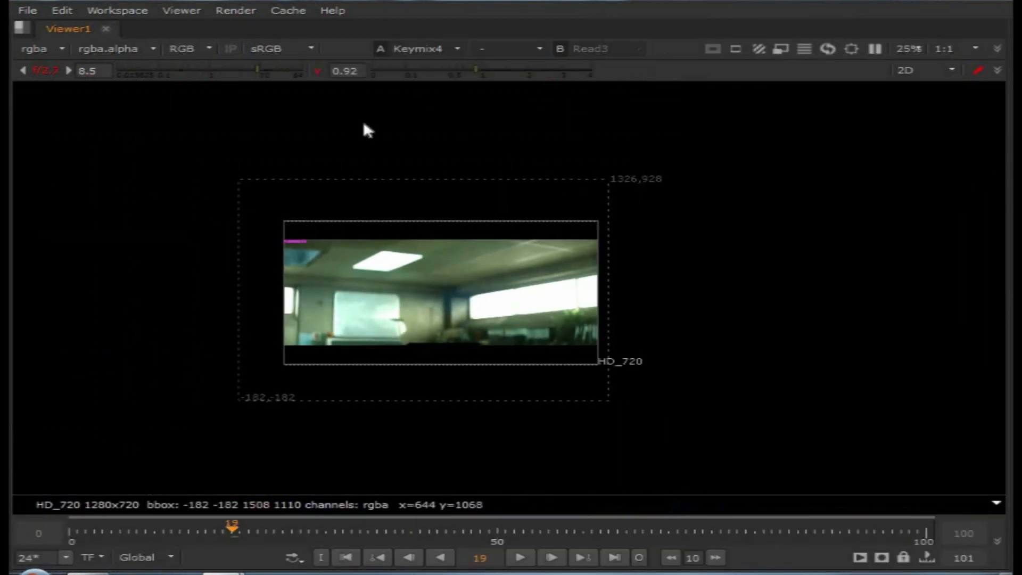
{"action": "scroll", "coordinate": [484, 237], "scroll_direction": "up", "scroll_amount": 2}
{"action": "middle_click_drag", "start_coordinate": [518, 242], "coordinate": [540, 212]}
{"action": "key", "text": "1"}
{"action": "key", "text": "1"}
- Compare the Keymix4 result with the Read3 footage at earlier frames, including frames 0 and 11
{"action": "left_click", "coordinate": [102, 531]}
{"action": "key", "text": "1"}
{"action": "key", "text": "1"}
{"action": "key", "text": "1"}
{"action": "key", "text": "1"}
{"action": "key", "text": "1"}
{"action": "left_click", "coordinate": [71, 531]}
{"action": "key", "text": "1"}
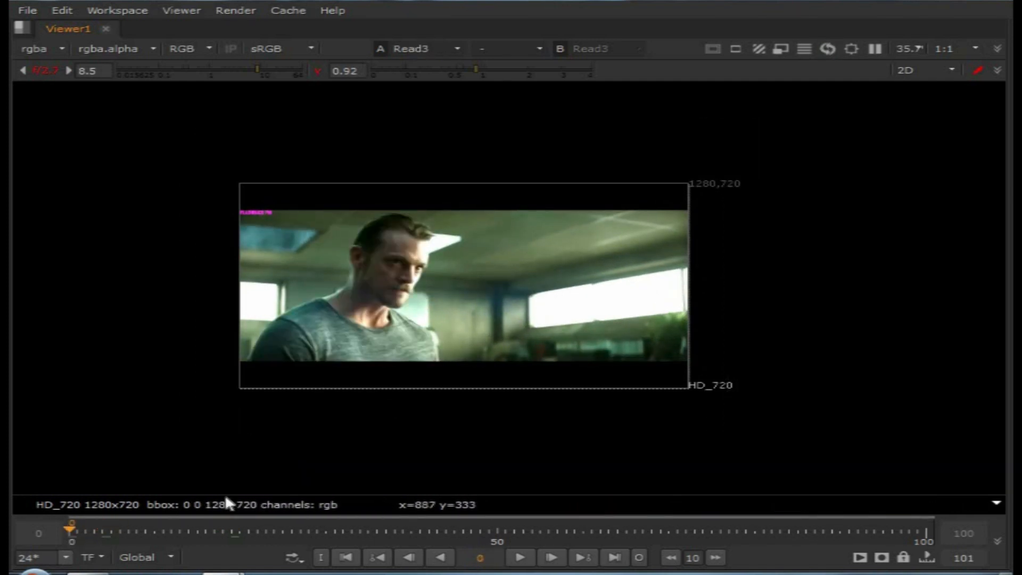
{"action": "key", "text": "1"}
{"action": "left_click", "coordinate": [163, 531]}
{"action": "key", "text": "1"}
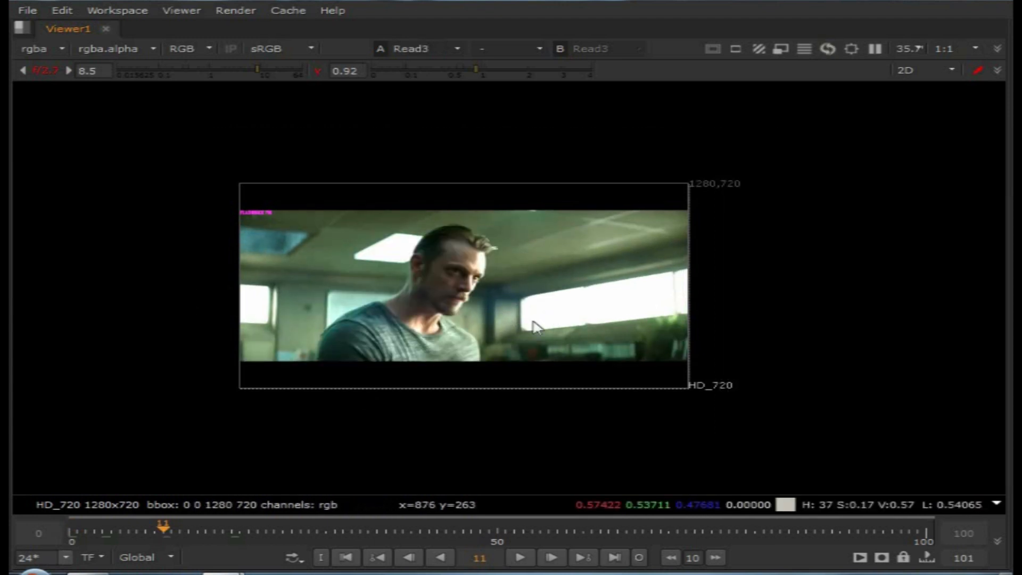
{"action": "key", "text": "1"}
- Compare Keymix4 with Read3 at frame 32 and examine the final clean plate up close
{"action": "left_click", "coordinate": [342, 531]}
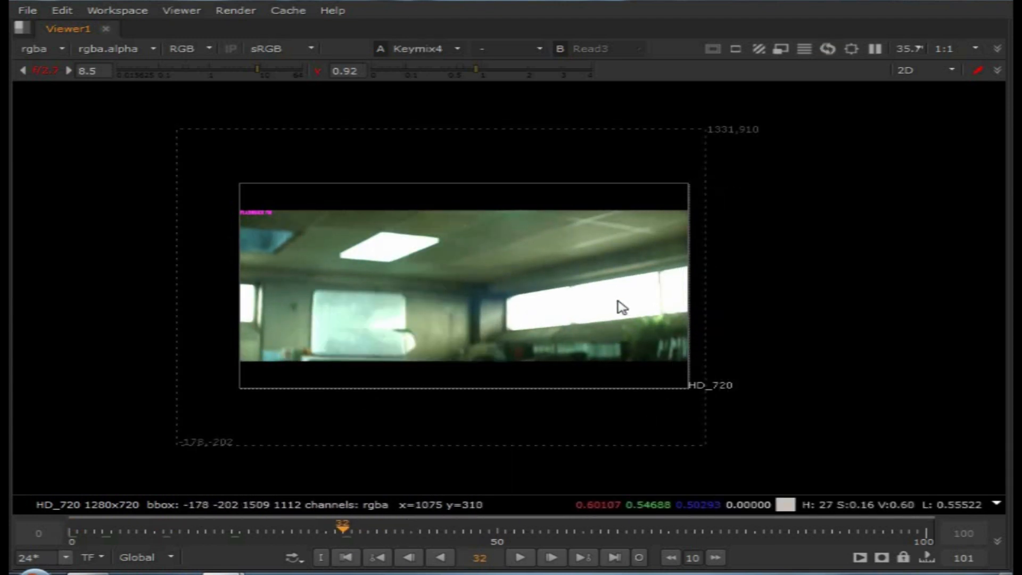
{"action": "key", "text": "1"}
{"action": "key", "text": "1"}
{"action": "scroll", "coordinate": [616, 303], "scroll_direction": "up", "scroll_amount": 2}
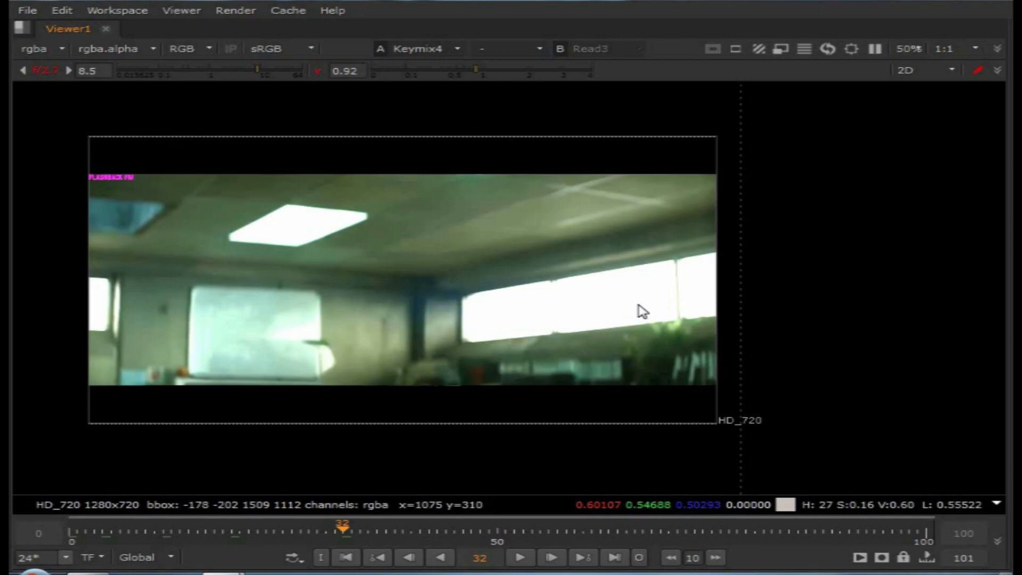
{"action": "middle_click_drag", "start_coordinate": [641, 312], "coordinate": [667, 313]}
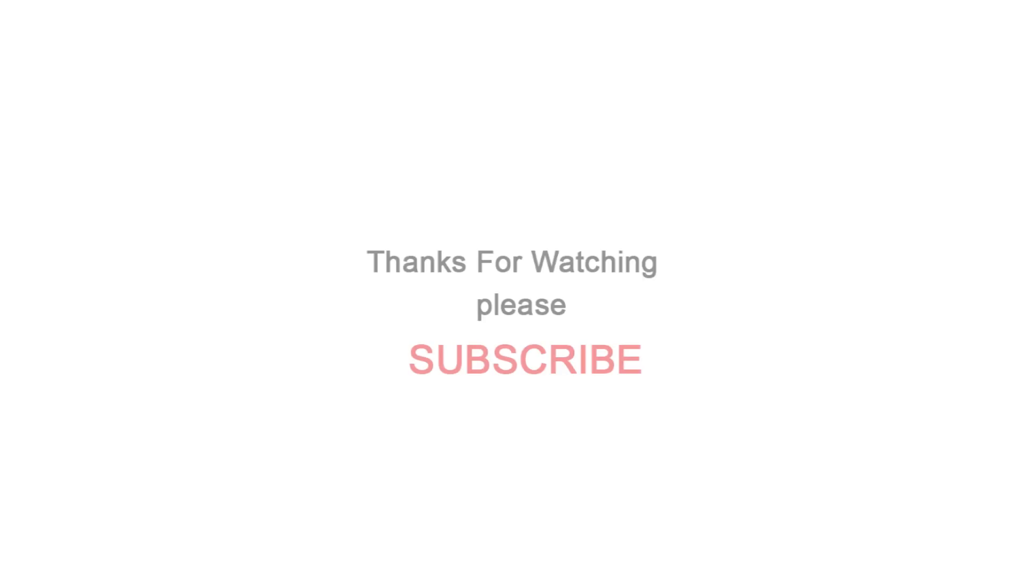